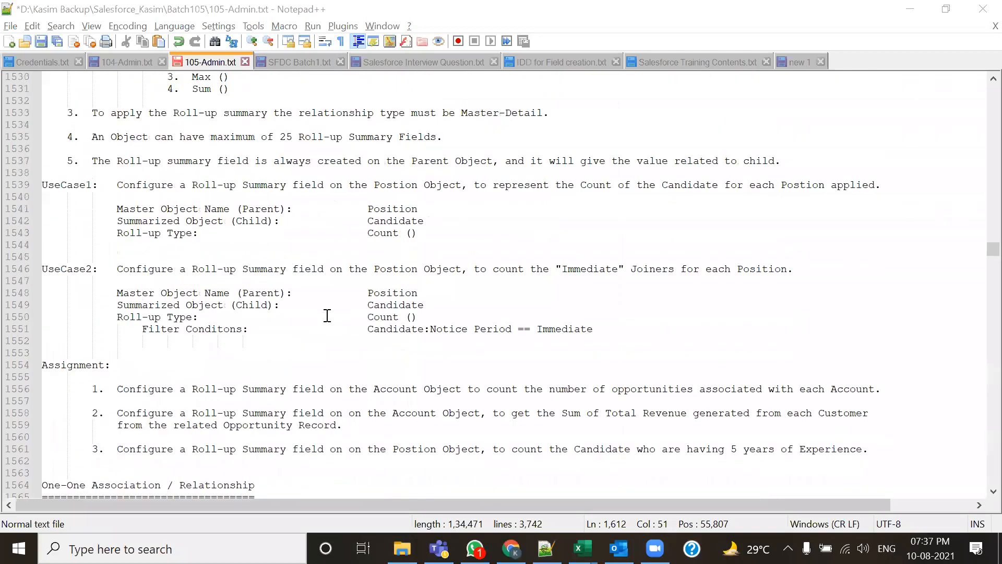
Switch to Salesforce Interview Question.txt and examine the questions numbered 21 to 24 on relationships and Agile methodology
click(416, 62)
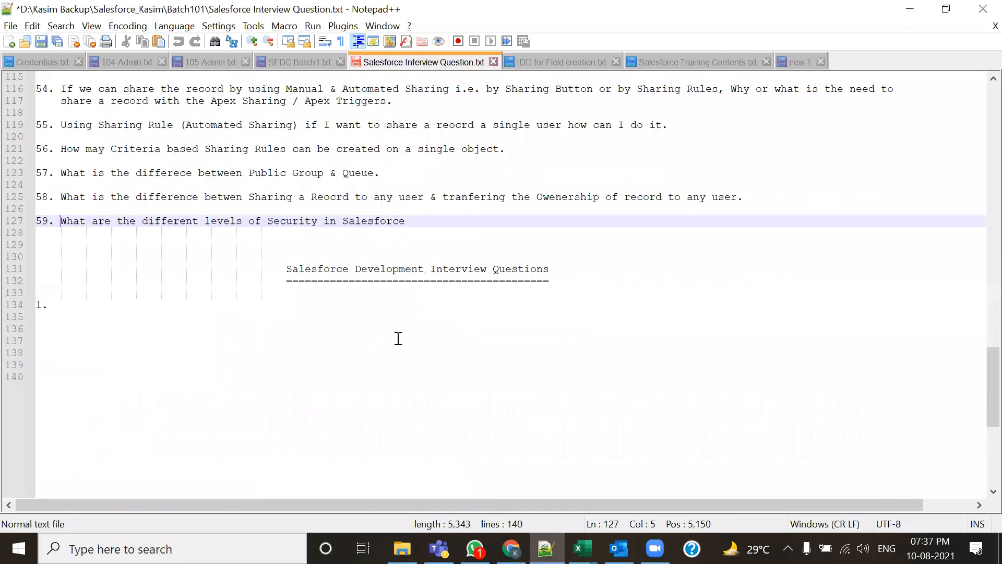
scroll(363, 375, up, 20)
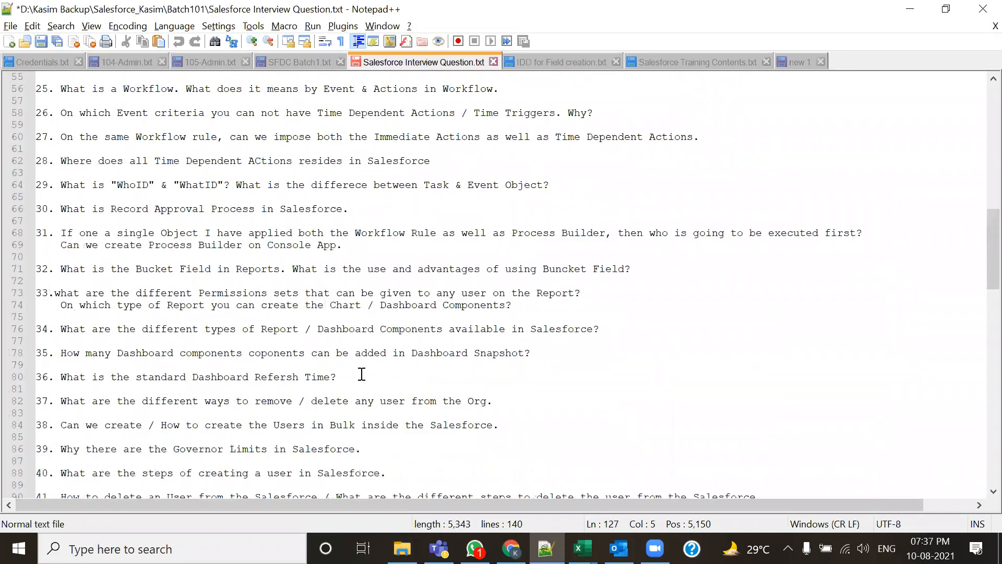
scroll(342, 164, up, 3)
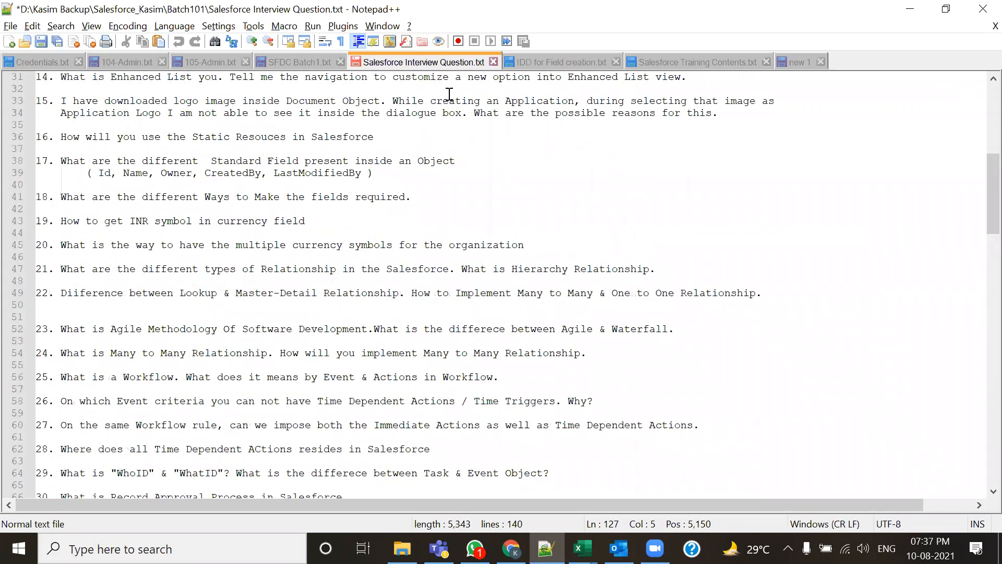
scroll(240, 323, up, 10)
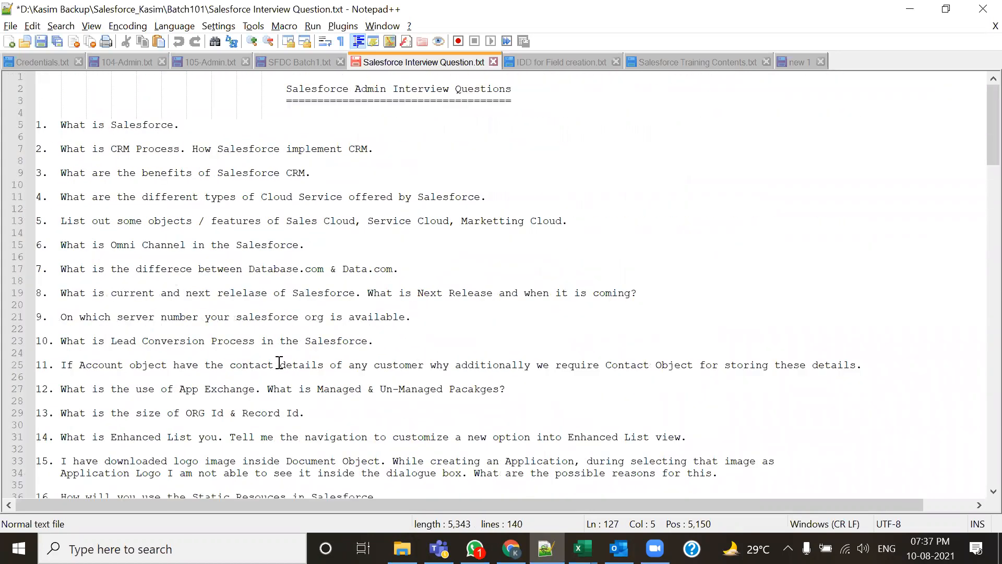
scroll(279, 362, down, 3)
scroll(279, 362, down, 2)
scroll(279, 362, down, 2)
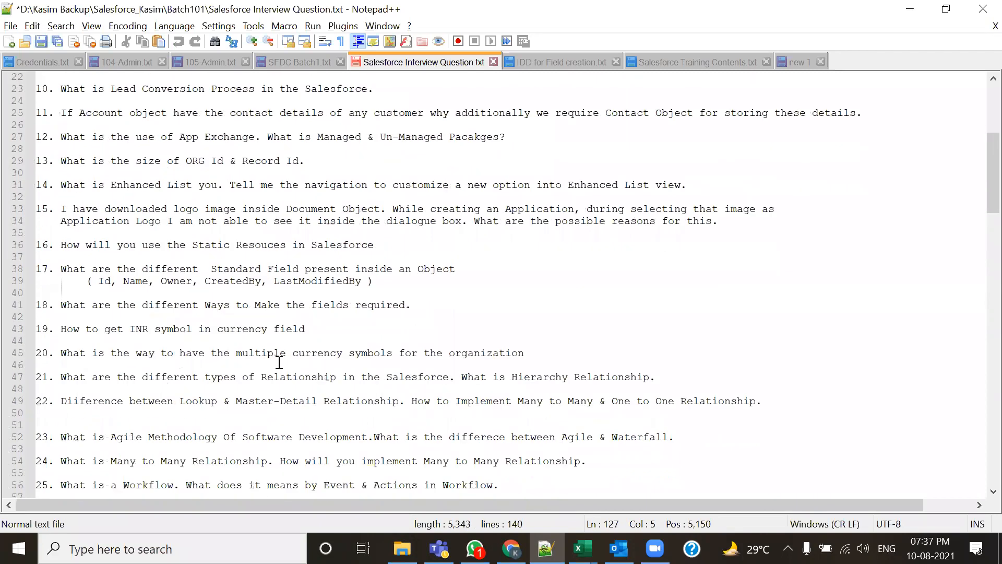
scroll(279, 362, down, 1)
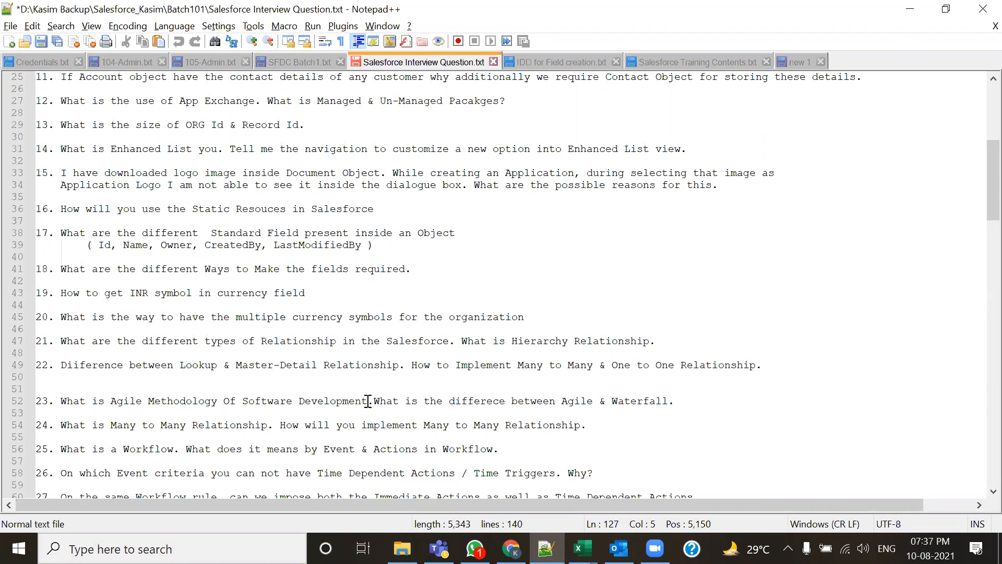
scroll(375, 367, down, 3)
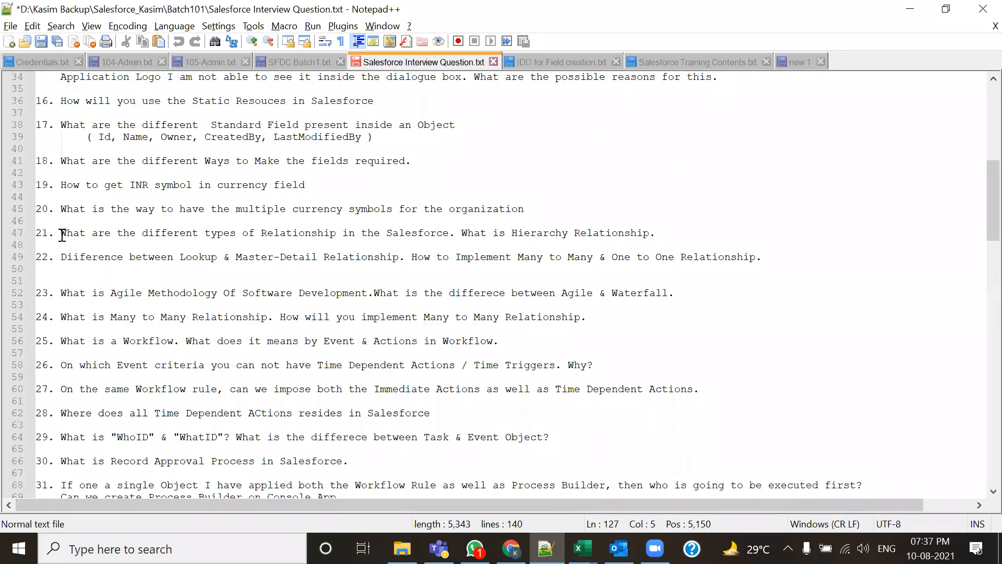
drag(61, 233, 752, 328)
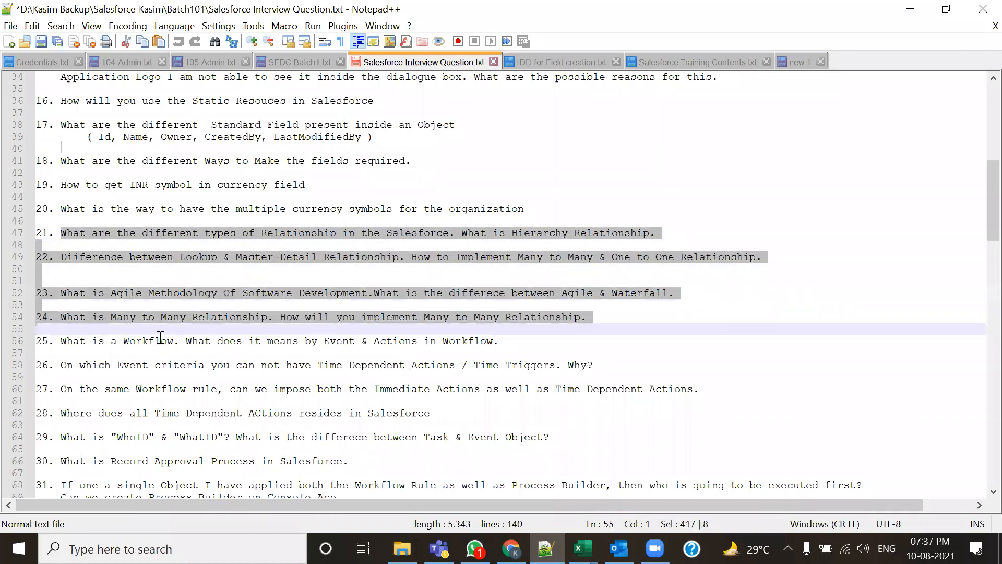
click(227, 319)
click(59, 239)
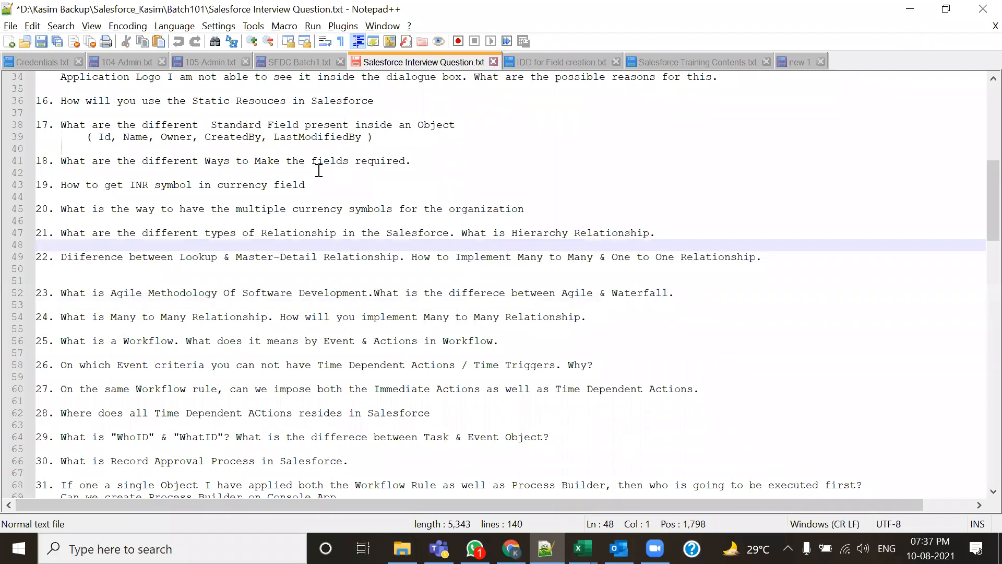
Switch to 105-Admin.txt and review the notes from Roll-up Summary Field back to Hierarchical Relationship
click(179, 62)
scroll(250, 334, up, 5)
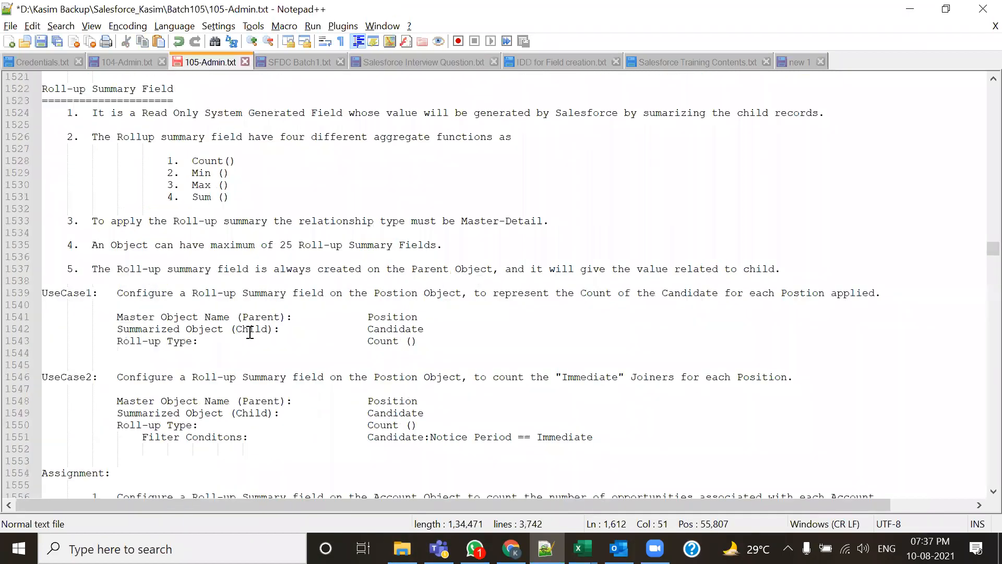
scroll(250, 332, up, 10)
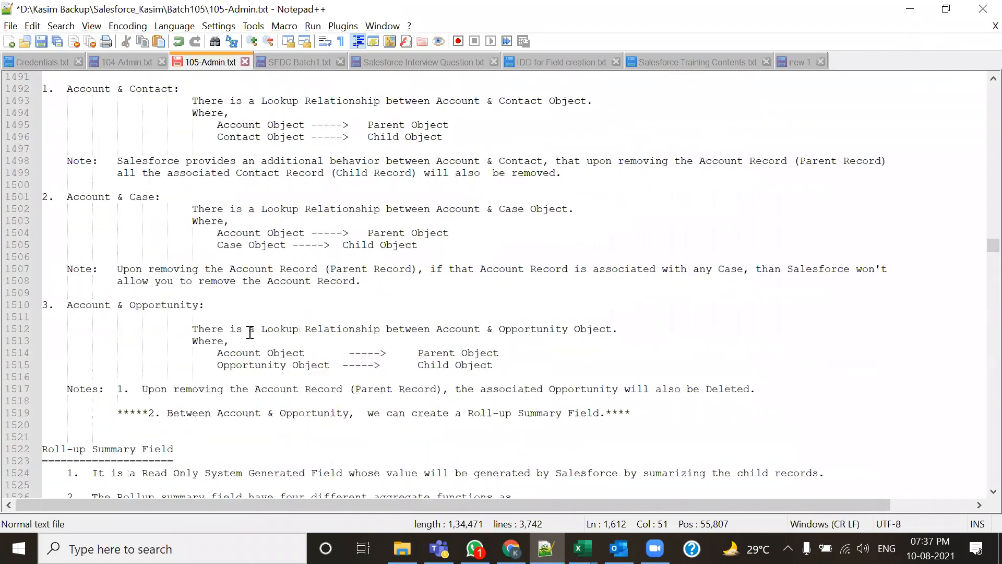
scroll(238, 345, up, 7)
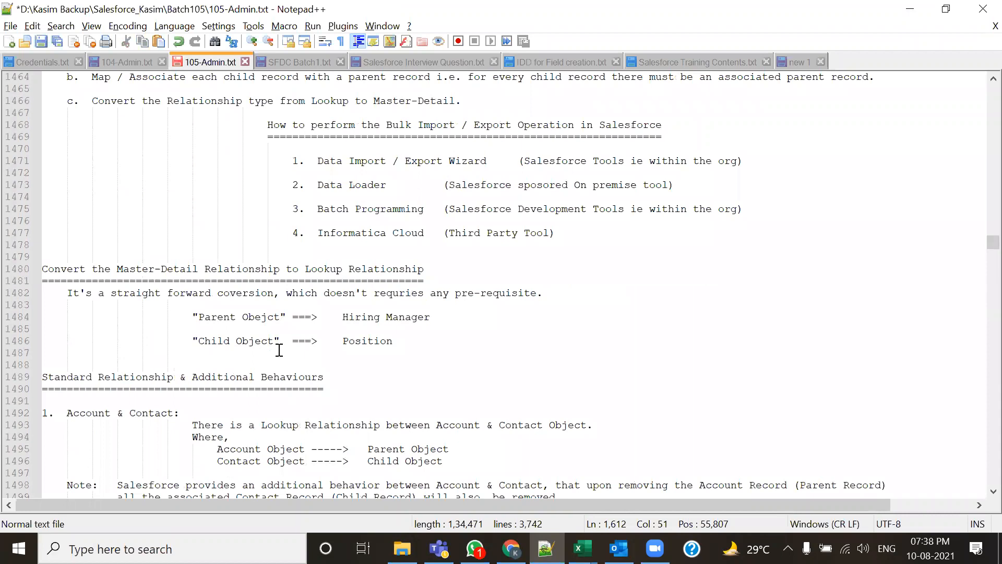
scroll(264, 358, up, 3)
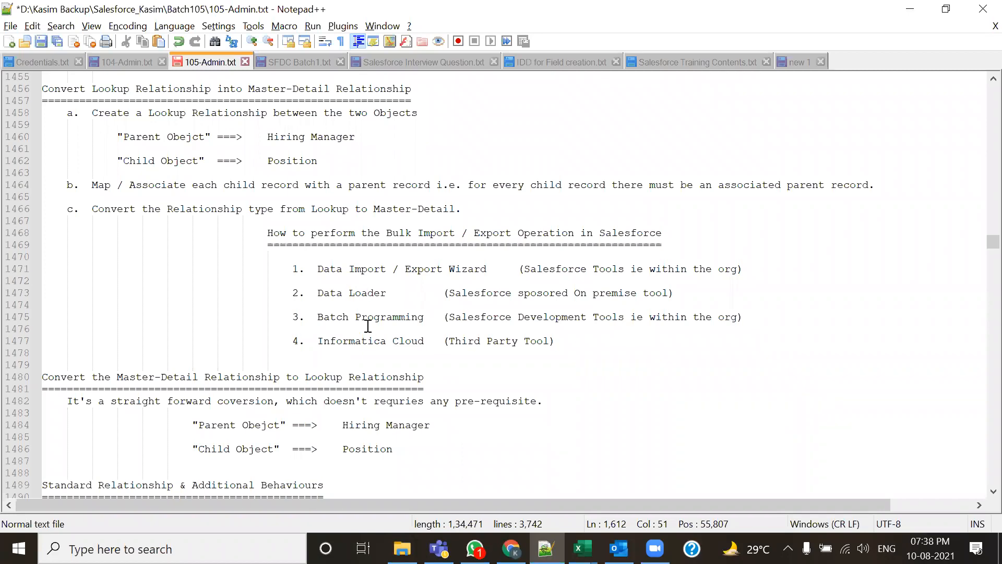
scroll(312, 312, up, 3)
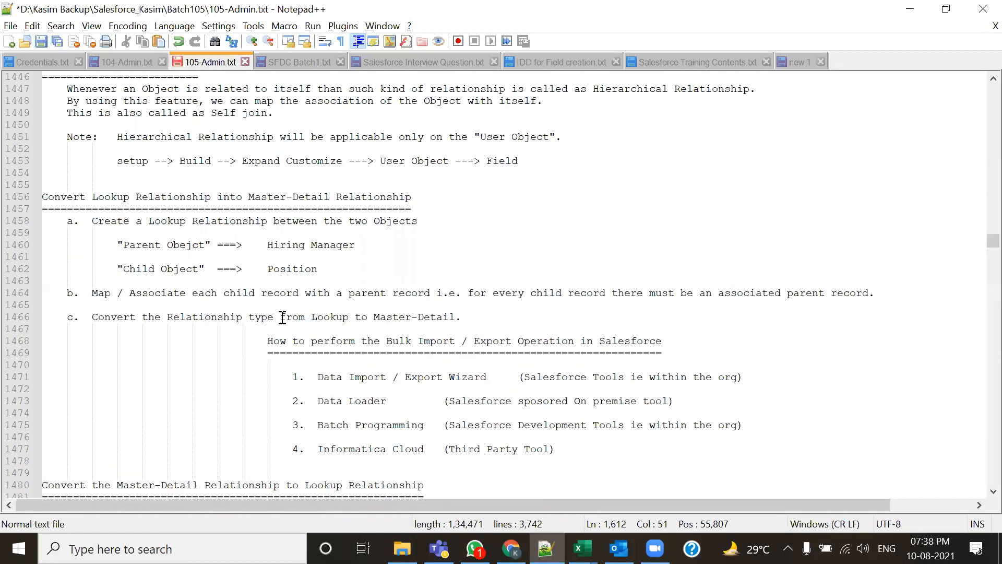
scroll(211, 310, up, 2)
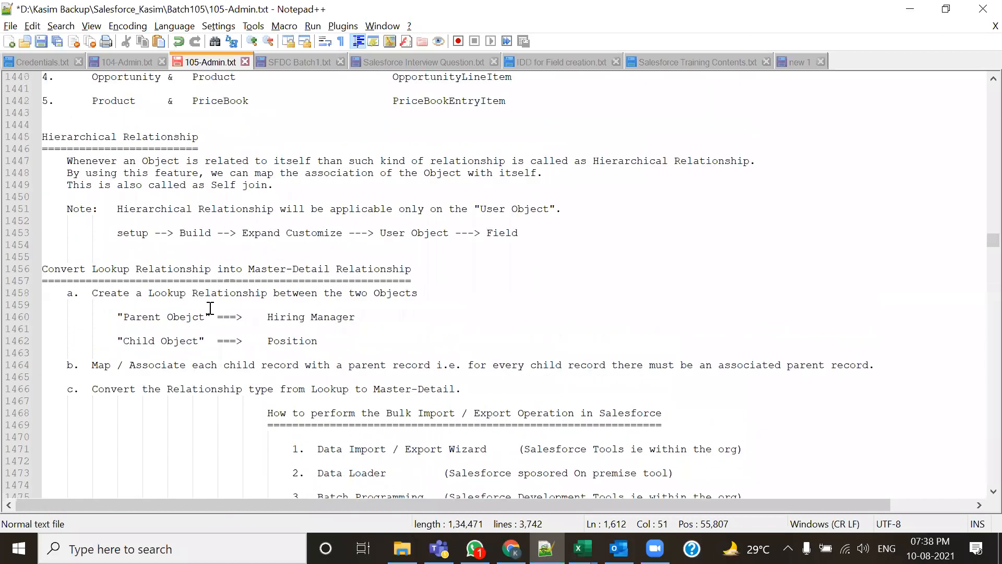
scroll(192, 320, up, 3)
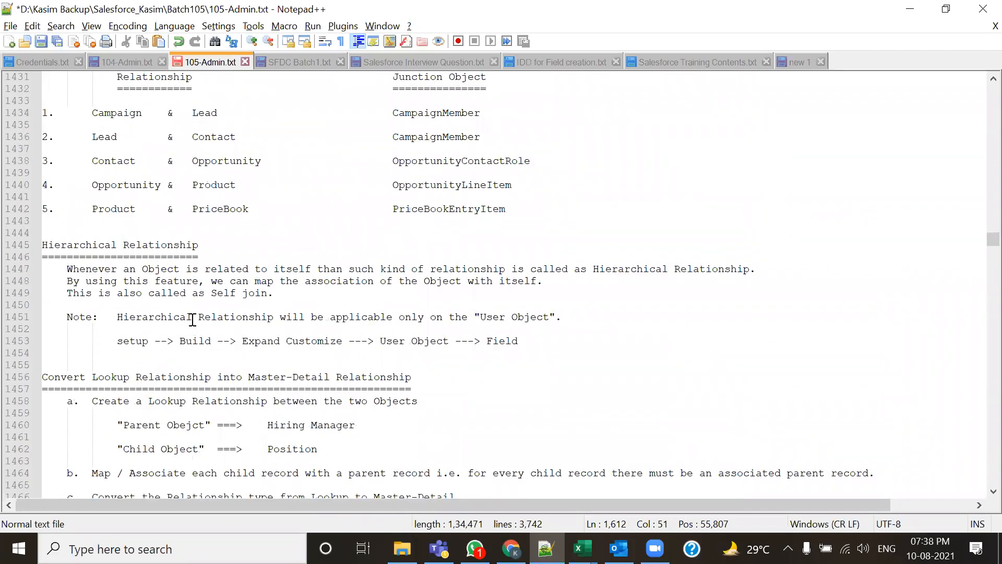
Review the Many - Many Relationship and Master-Detail Relationship notes, including their observations
scroll(200, 259, up, 3)
scroll(200, 266, up, 2)
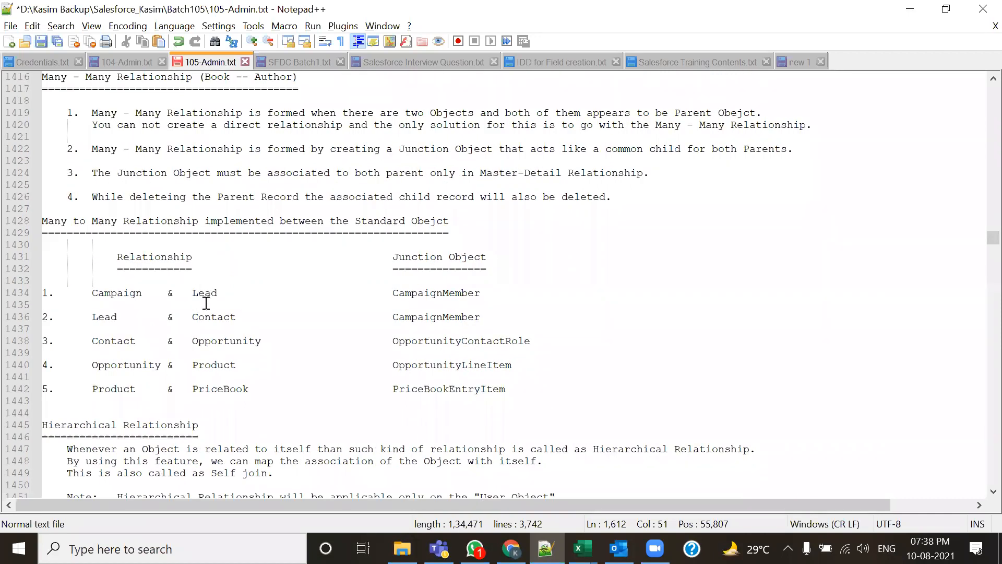
scroll(211, 295, up, 2)
scroll(211, 296, up, 3)
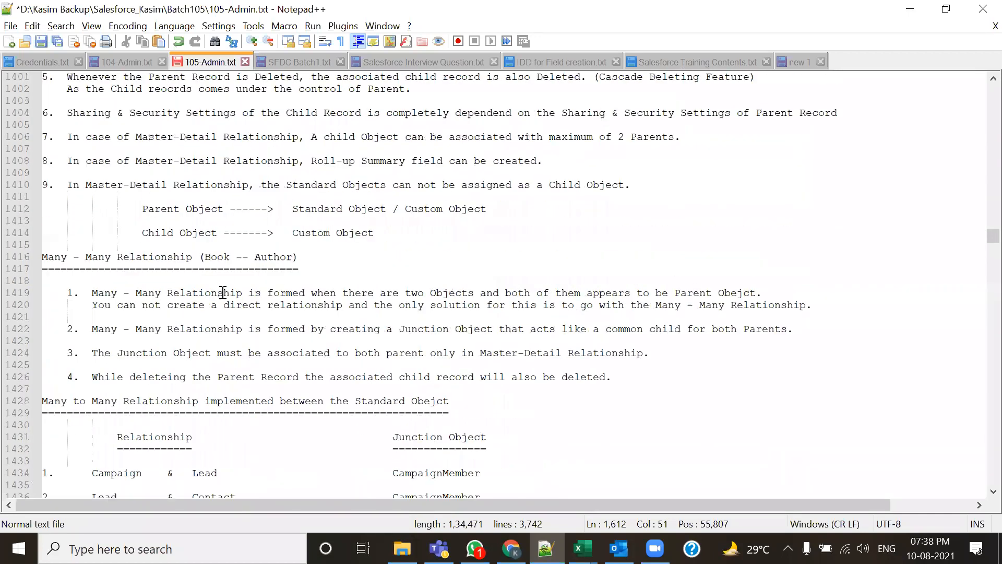
scroll(205, 282, up, 6)
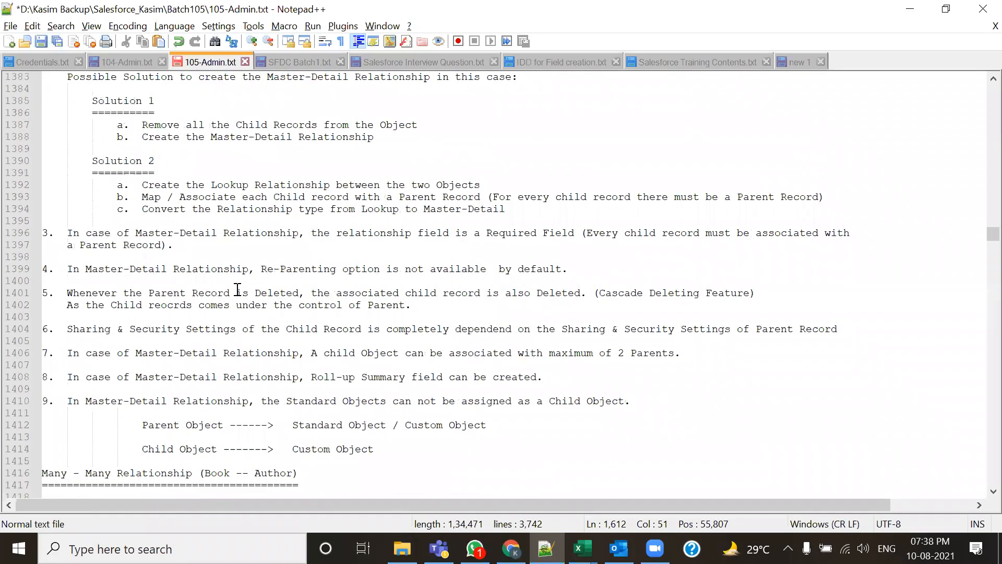
scroll(234, 290, up, 3)
scroll(230, 282, up, 4)
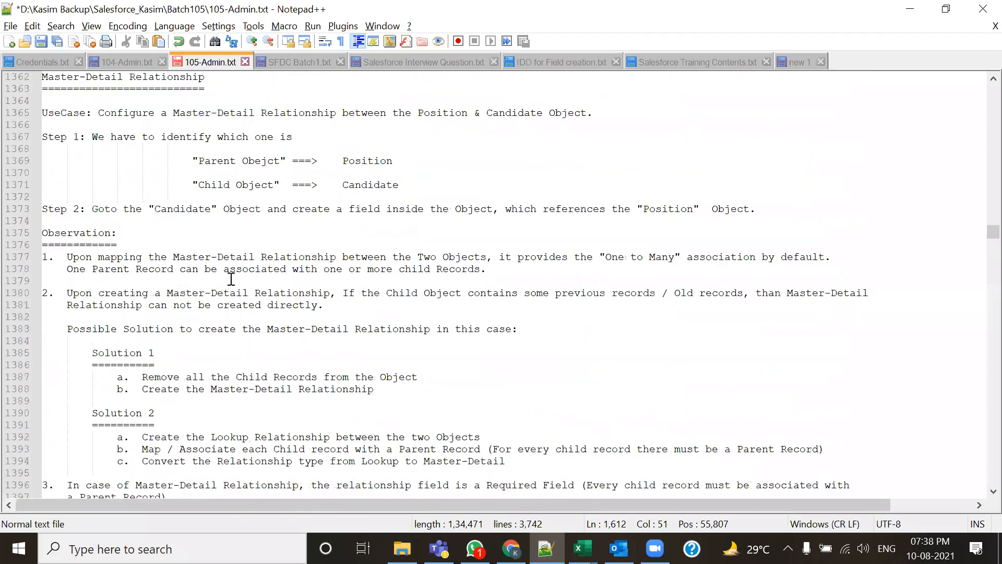
scroll(239, 334, up, 3)
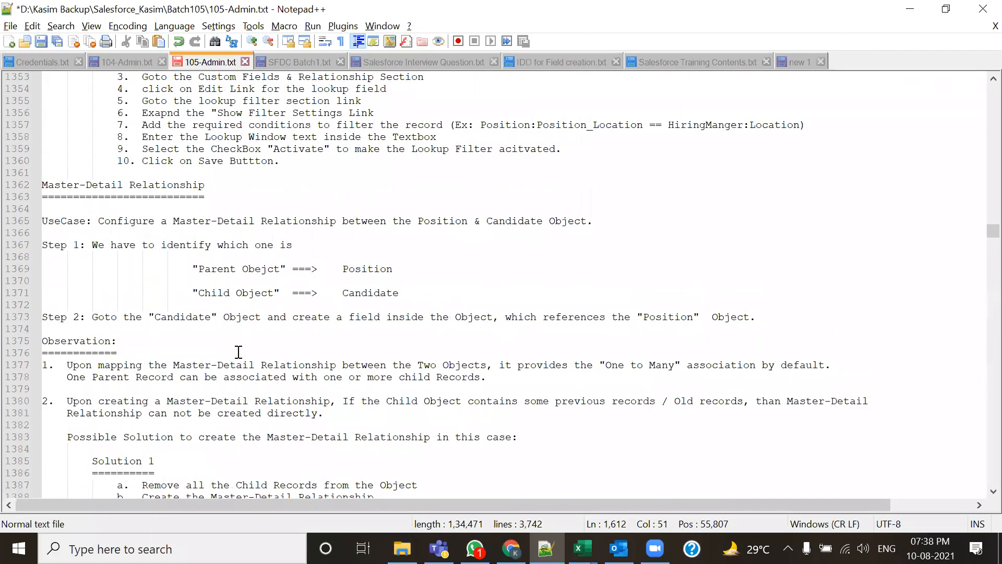
Review the lookup filter, lookup dialog box and Lookup Relationship notes back to the relationship topic list
scroll(238, 352, up, 3)
scroll(202, 323, up, 9)
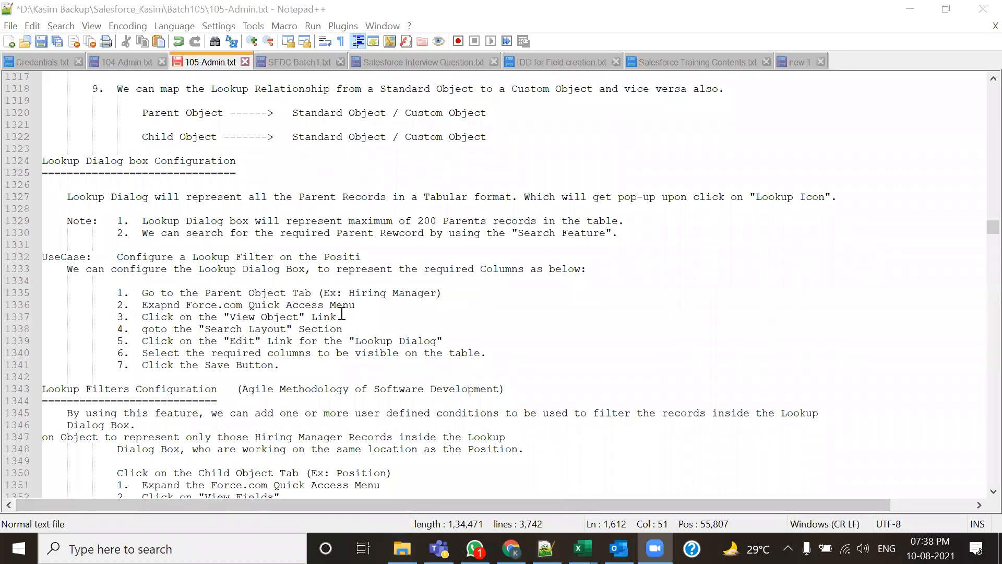
scroll(342, 313, up, 10)
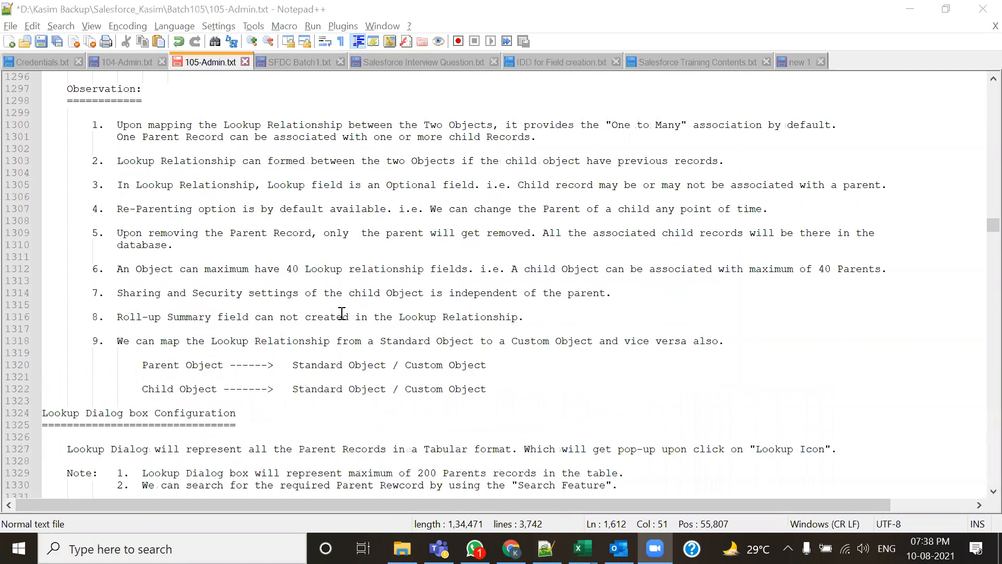
scroll(342, 313, up, 6)
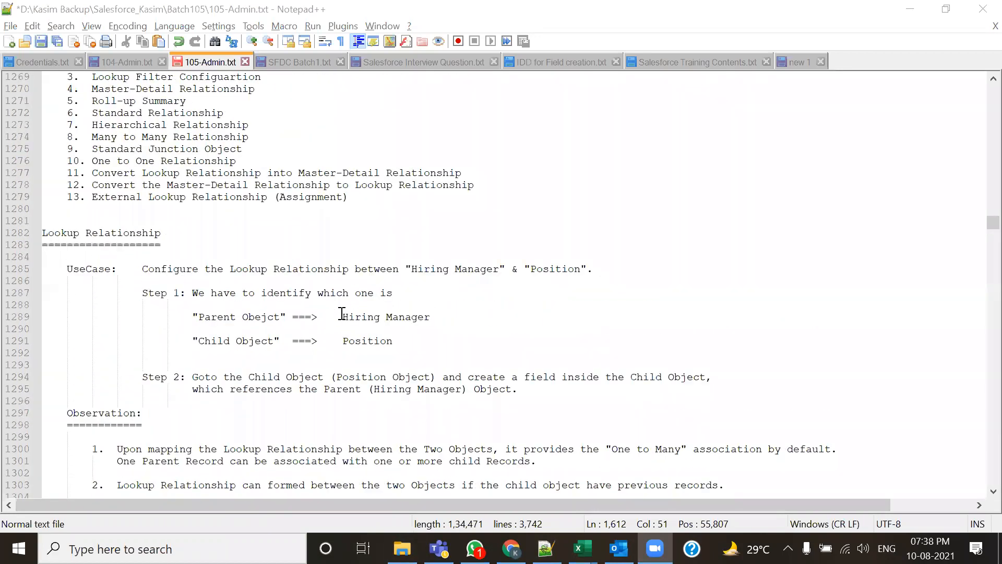
scroll(342, 314, up, 5)
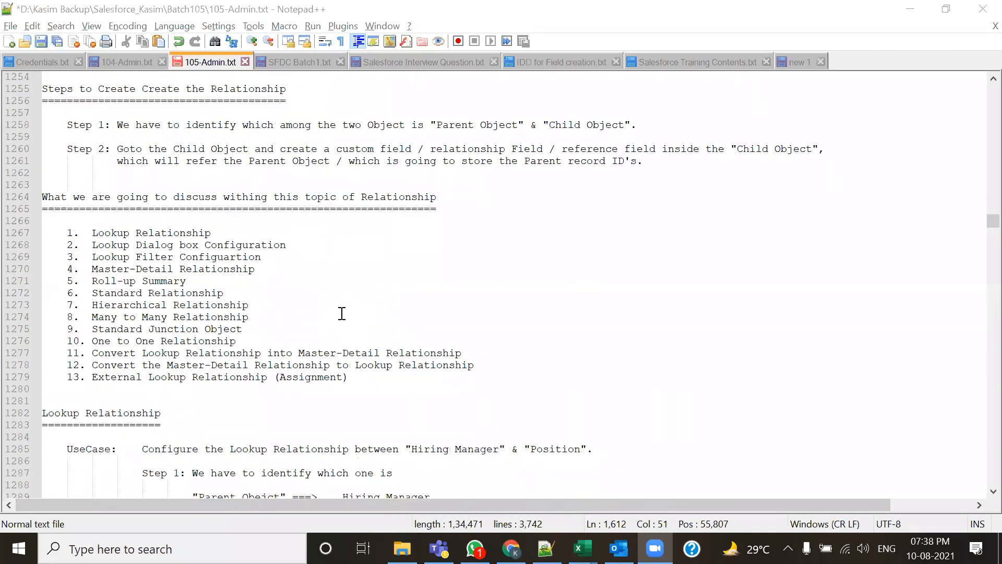
Highlight the six Salesforce relationship types in the notes and briefly recheck the relationship questions in Salesforce Interview Question.txt
scroll(342, 313, up, 4)
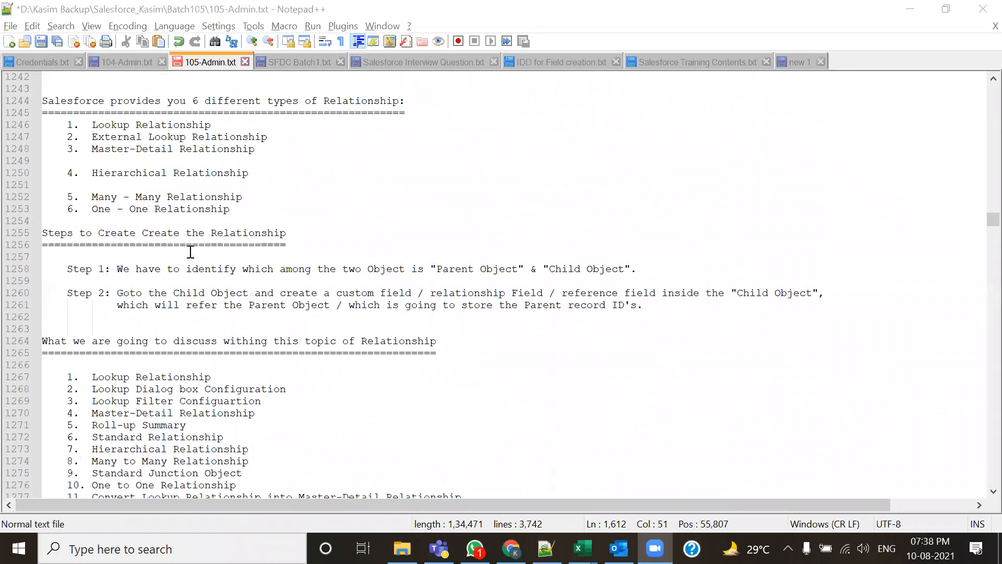
drag(89, 126, 251, 223)
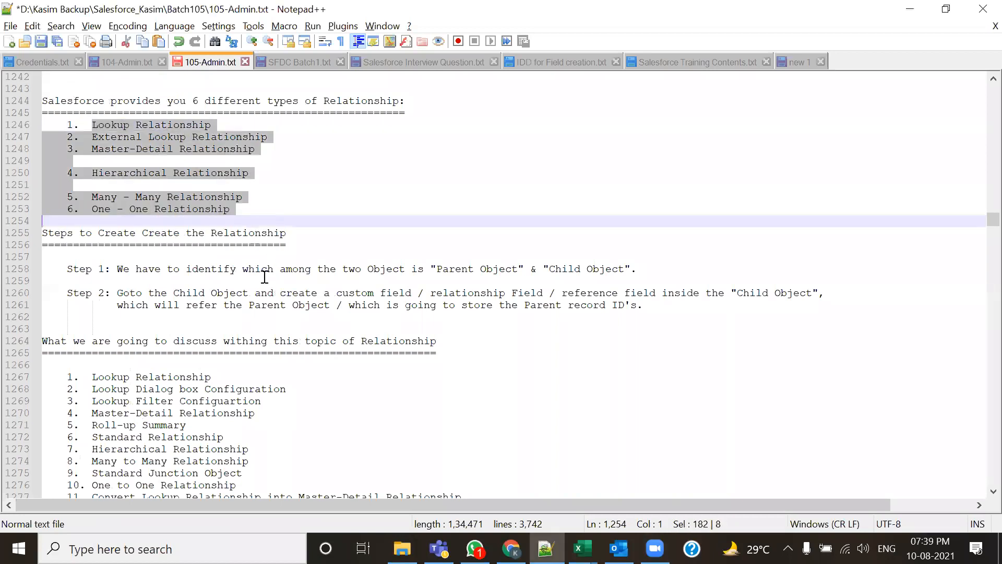
scroll(276, 203, up, 2)
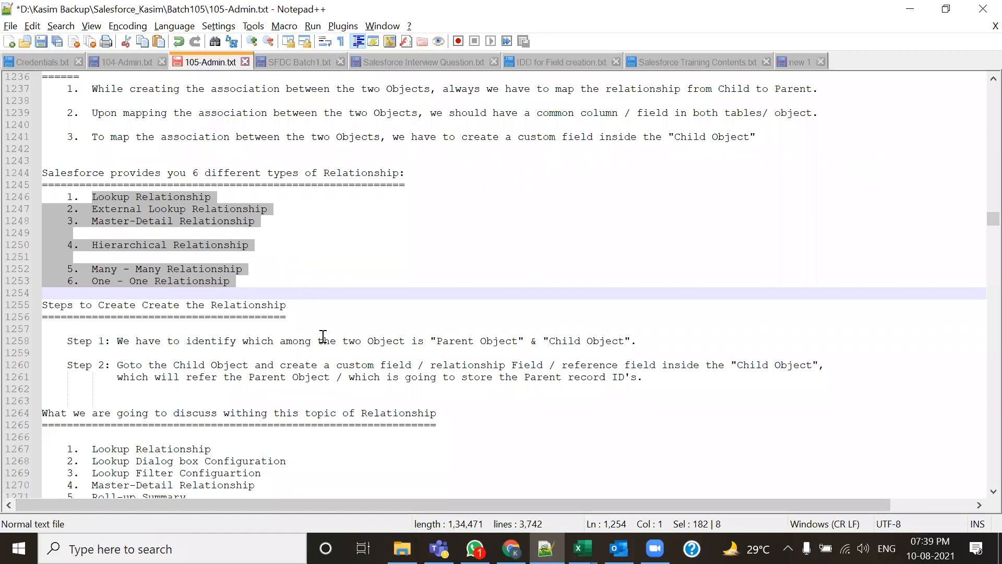
click(380, 62)
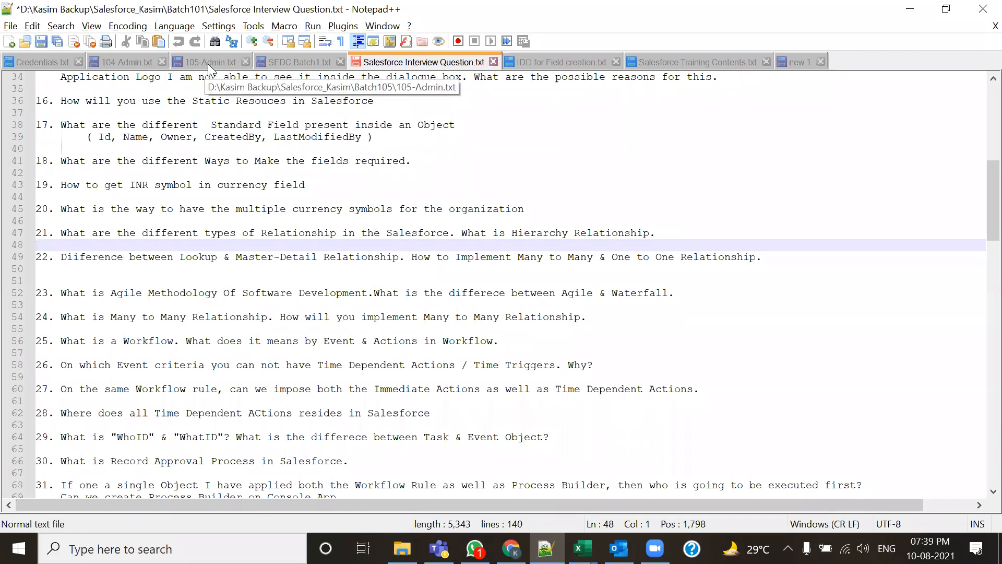
click(227, 63)
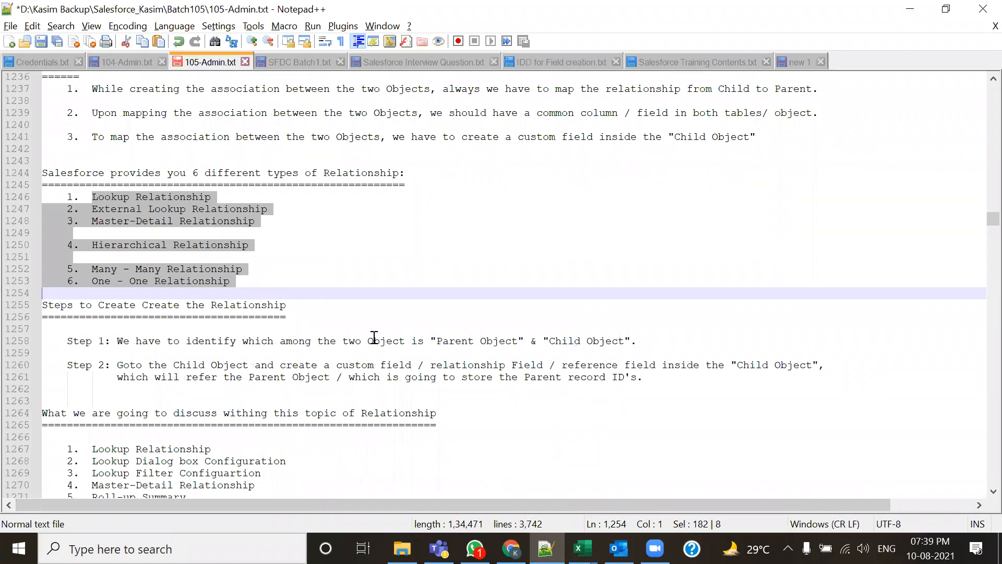
Highlight the full list of relationship types in 105-Admin.txt, followed by only the first four, Lookup through Hierarchical
click(440, 294)
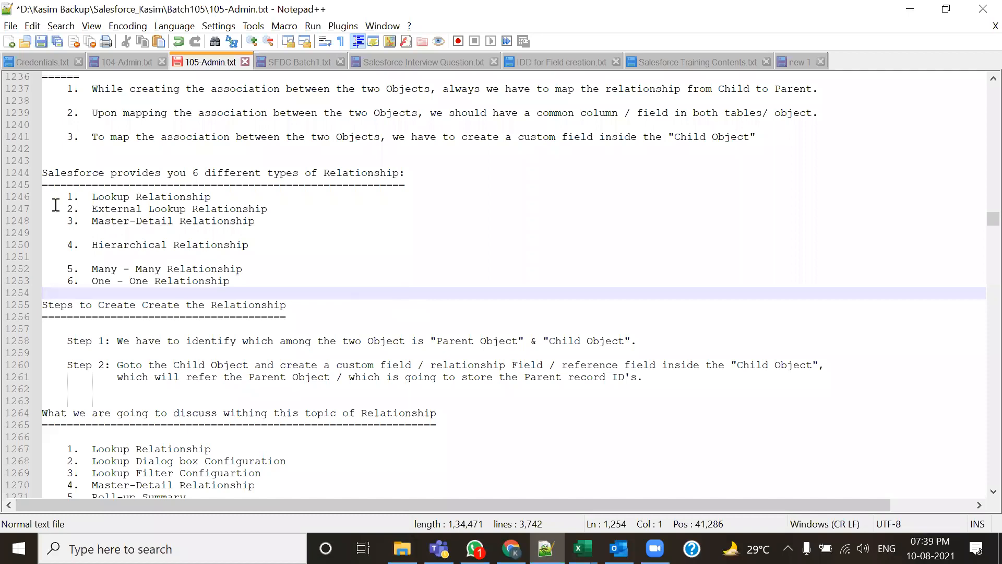
drag(67, 197, 246, 281)
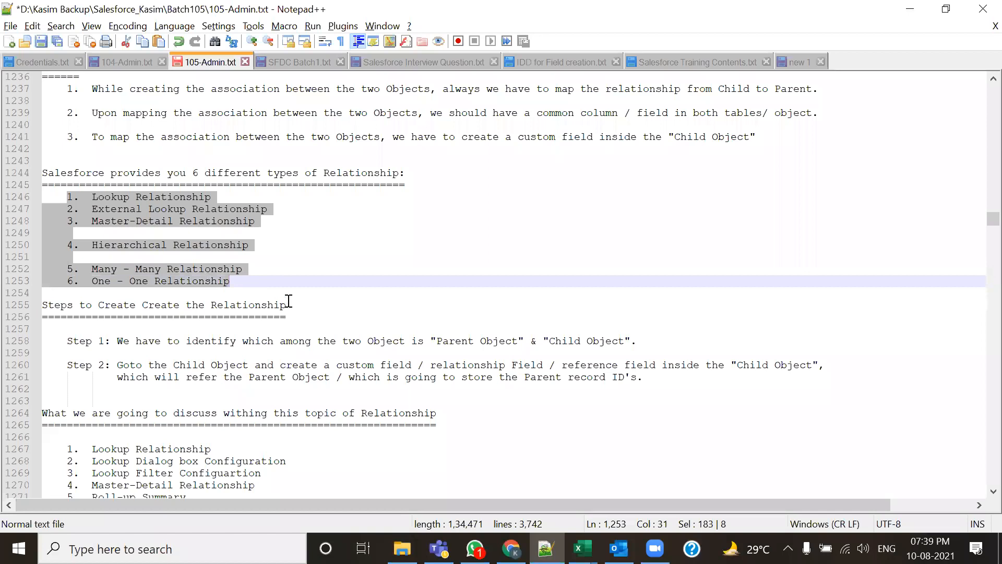
click(295, 258)
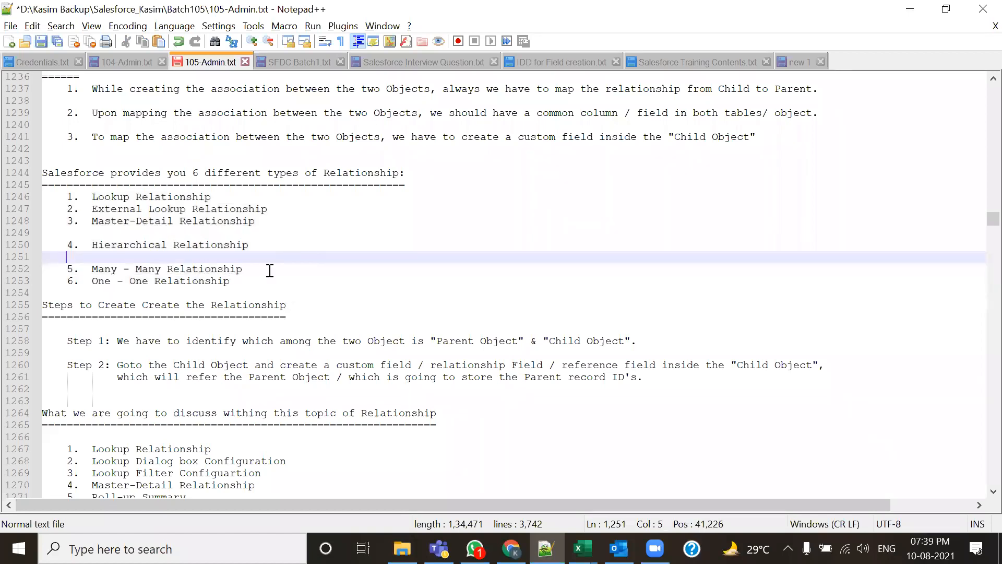
click(56, 195)
drag(57, 194, 256, 242)
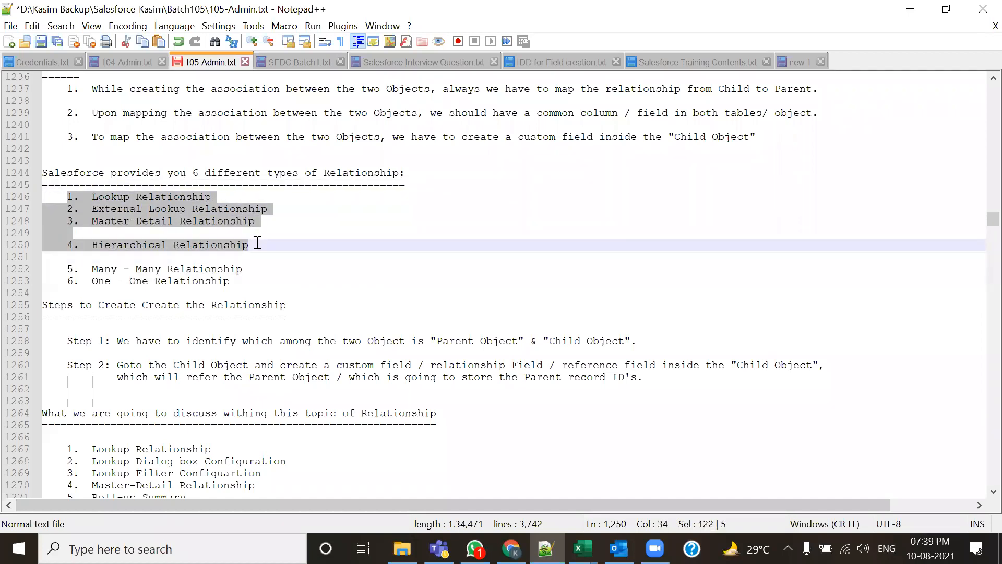
click(254, 226)
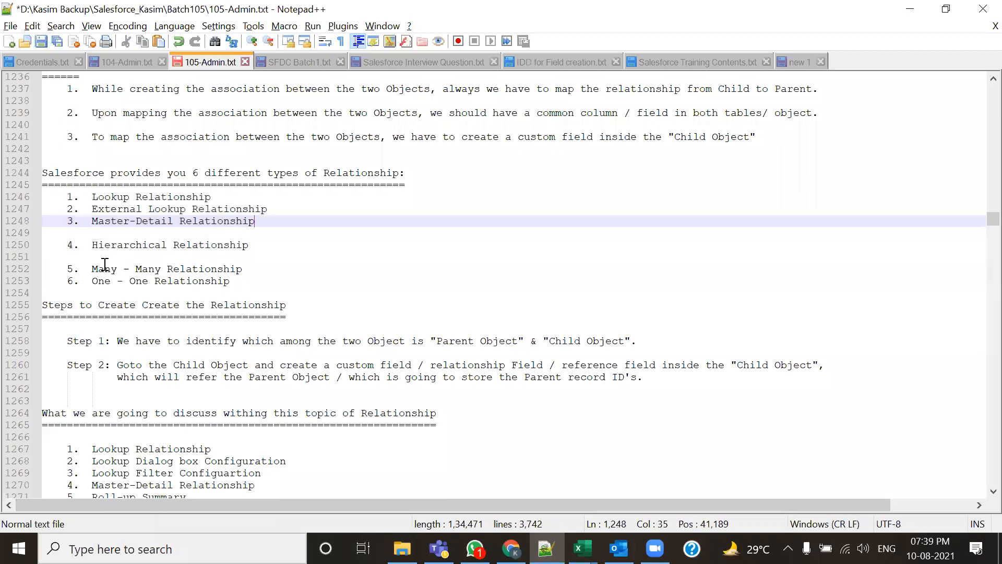
Highlight the first four relationship types in the list, from Lookup Relationship through Hierarchical Relationship
drag(67, 196, 46, 193)
click(275, 251)
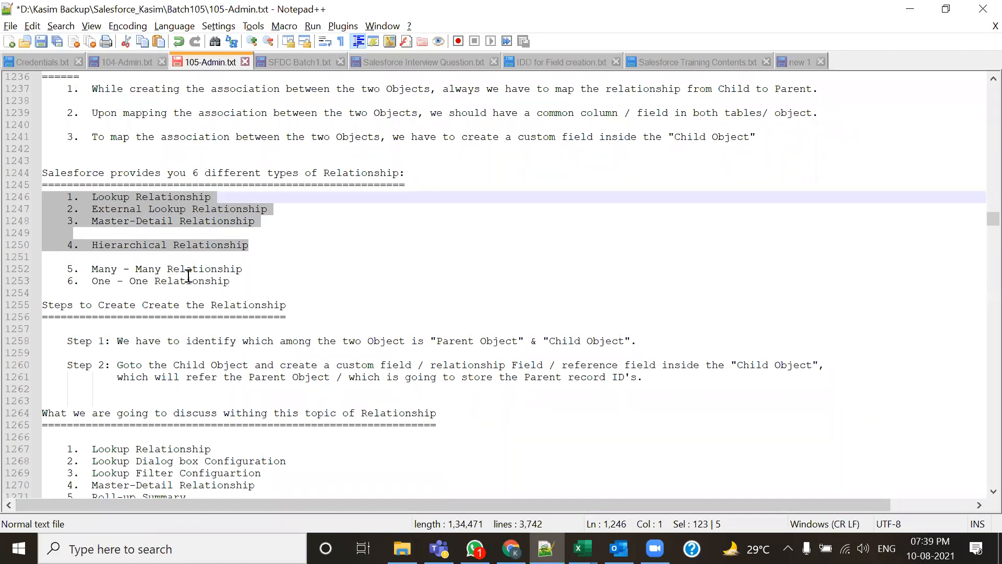
click(83, 255)
drag(61, 201, 254, 244)
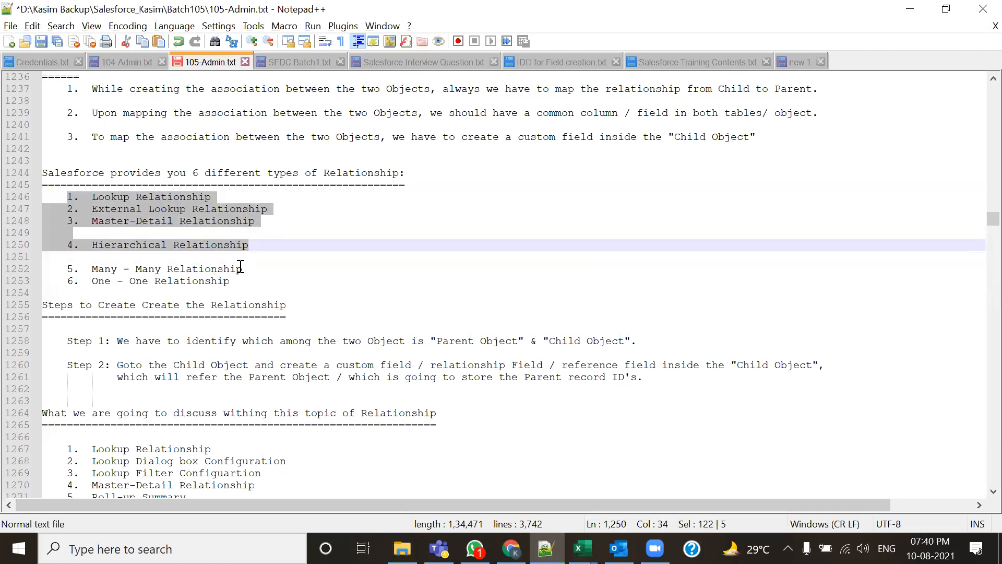
Highlight the Many - Many, One - One and Hierarchical Relationship entries, along with the number of types in the heading
drag(92, 271, 62, 285)
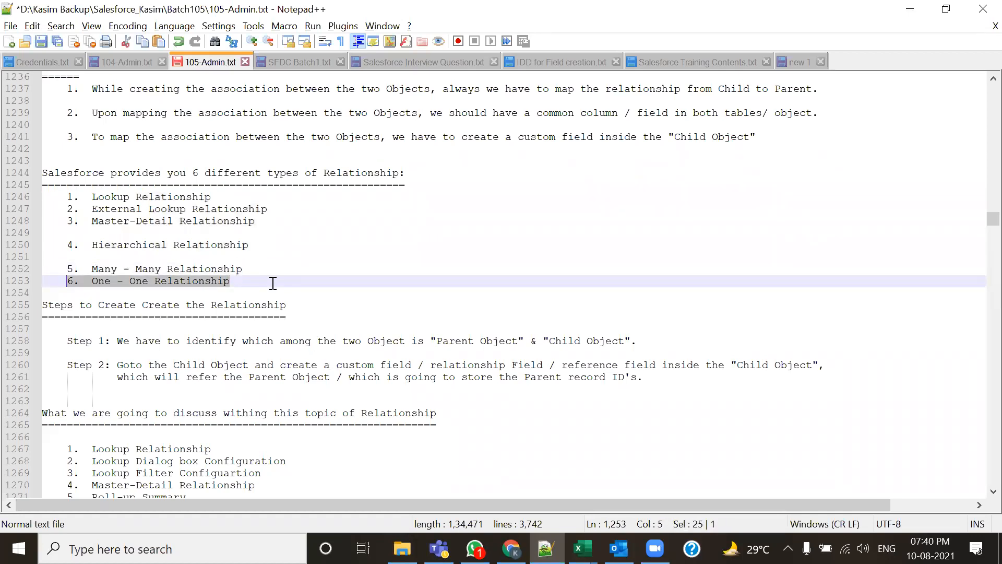
drag(192, 173, 223, 174)
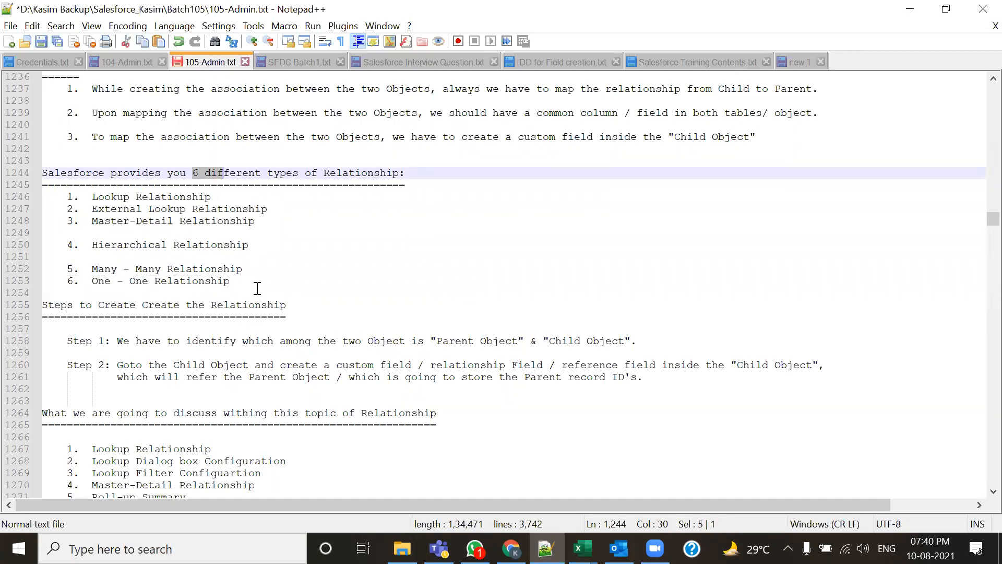
drag(92, 272, 253, 279)
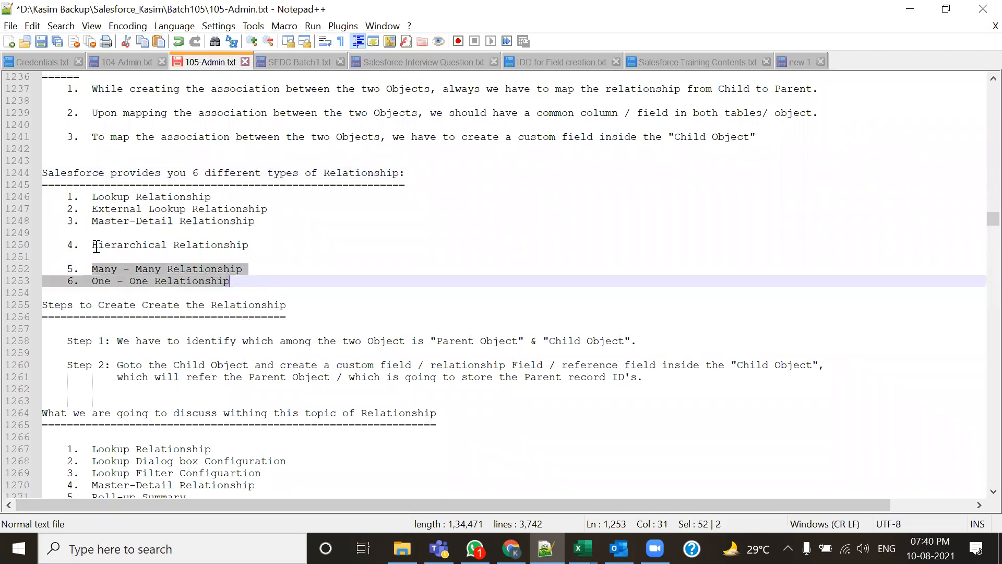
drag(96, 247, 238, 255)
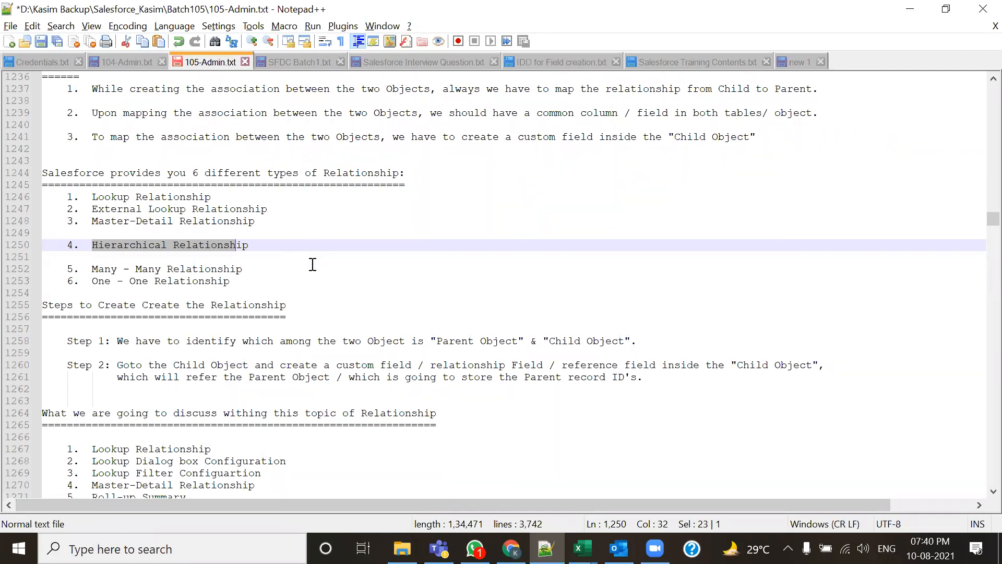
Review the relationship topic list and the Lookup Relationship use case and observations, through to Lookup Dialog box Configuration
scroll(285, 258, down, 2)
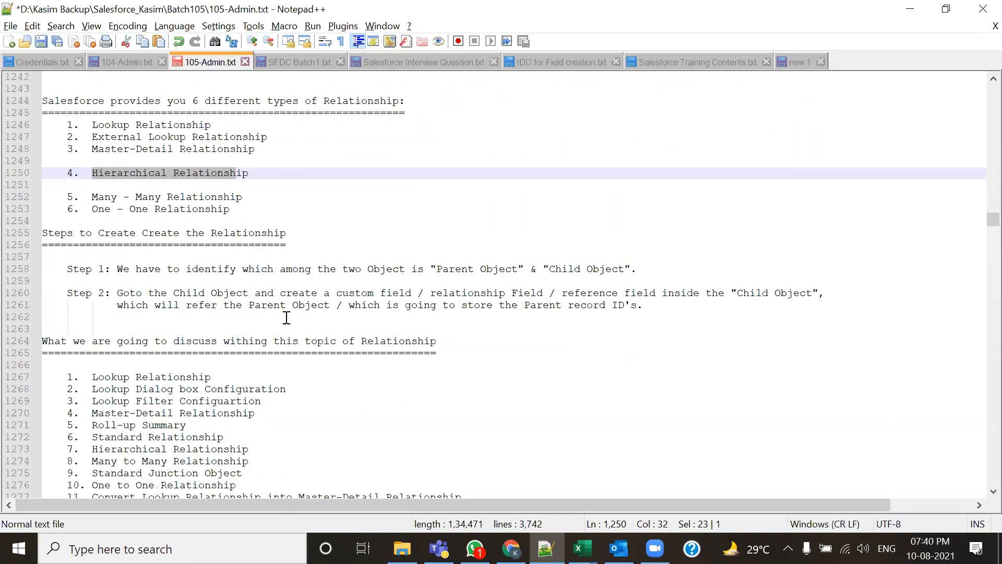
scroll(305, 325, down, 4)
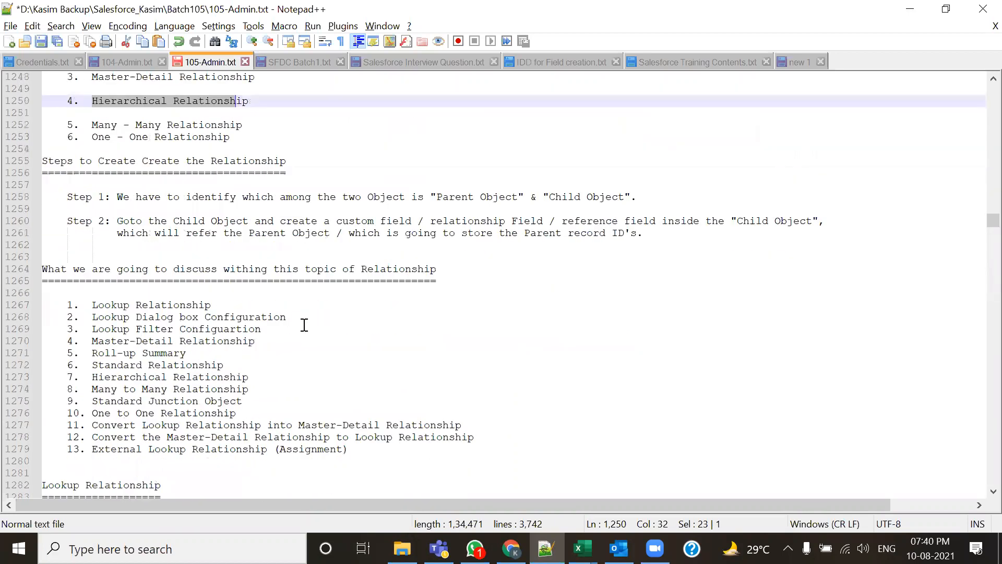
scroll(304, 325, down, 5)
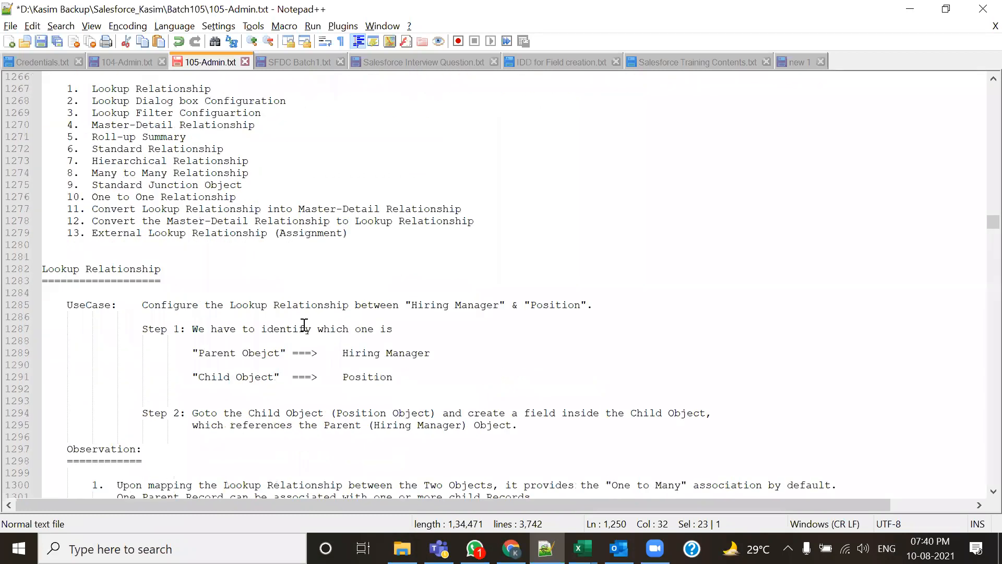
scroll(278, 332, down, 3)
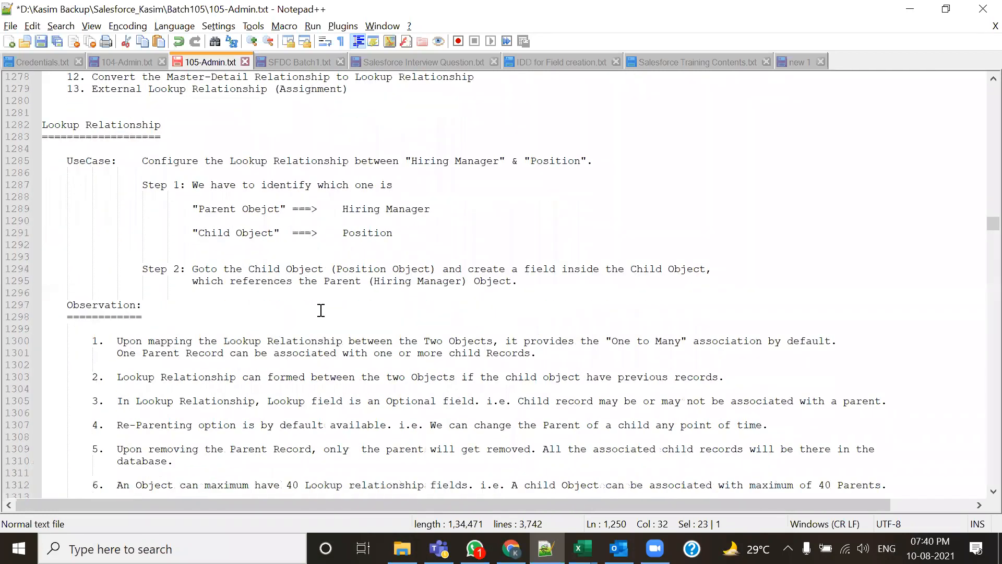
scroll(321, 310, down, 8)
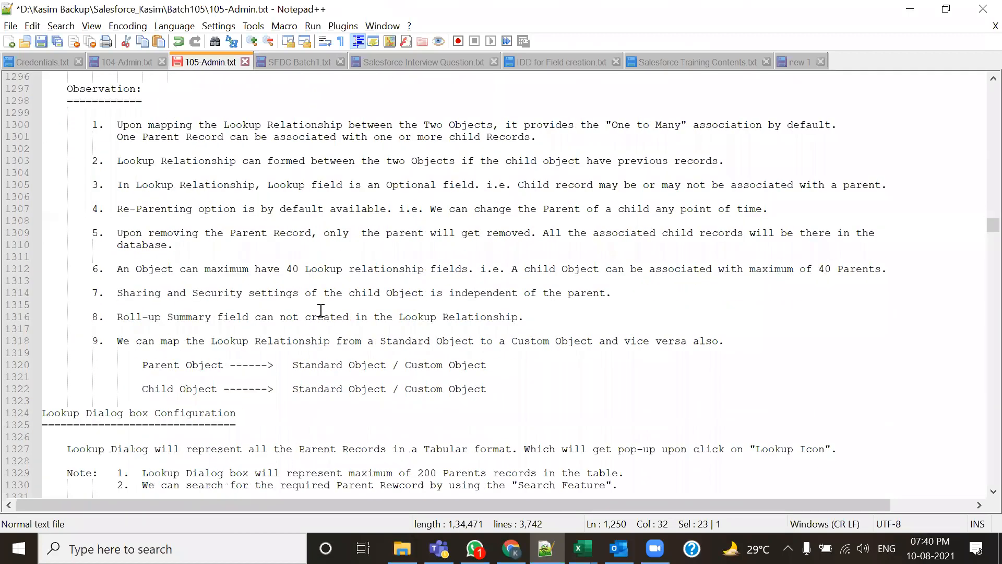
scroll(321, 310, down, 5)
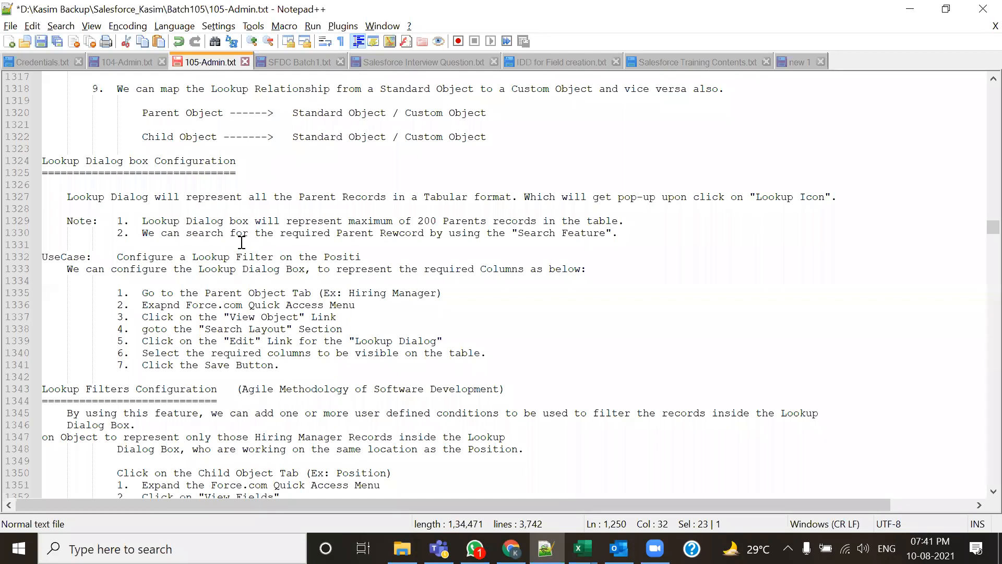
Review the Lookup Filters Configuration steps and the Master-Detail Relationship use case for Position and Candidate
scroll(241, 242, down, 11)
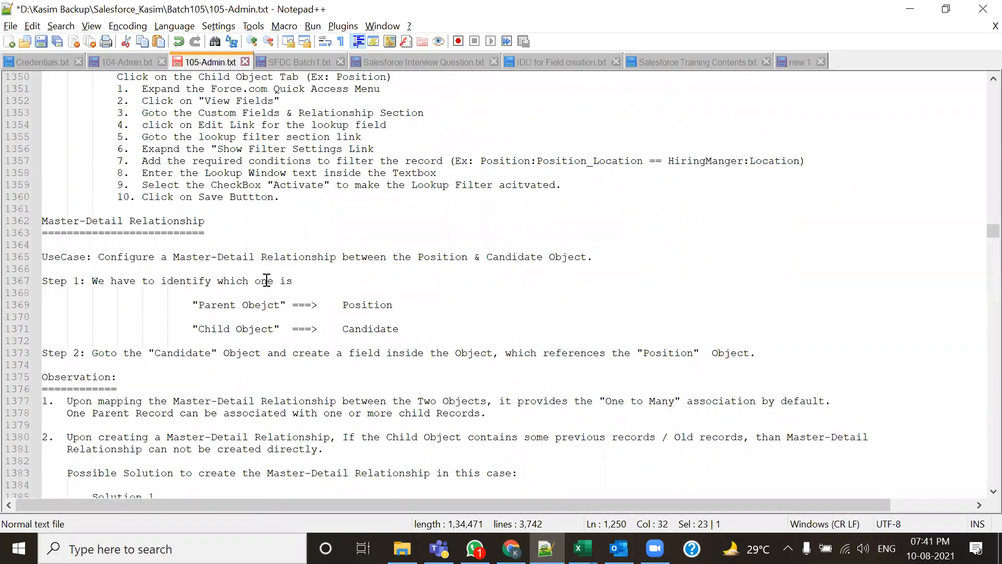
scroll(266, 281, down, 1)
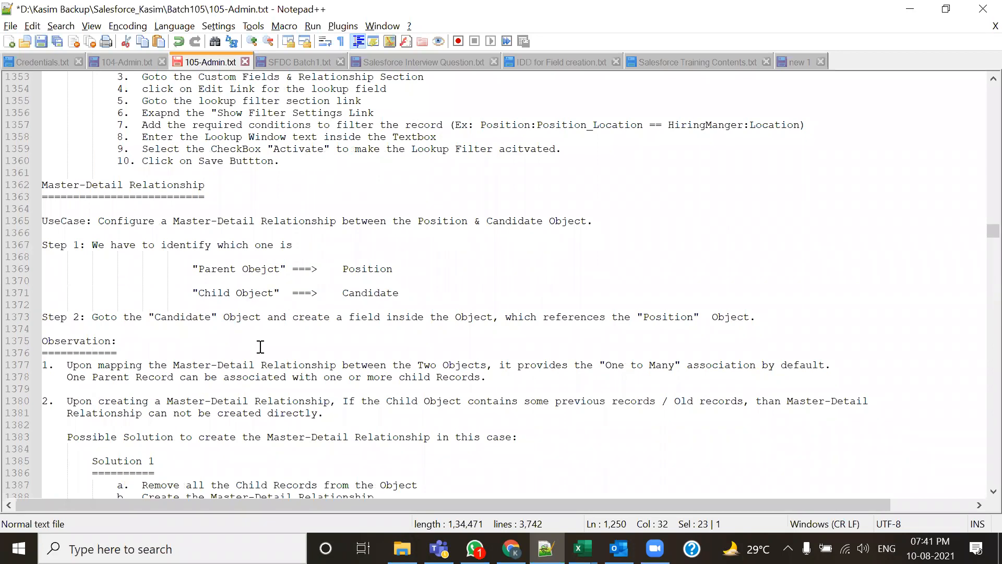
scroll(250, 369, up, 4)
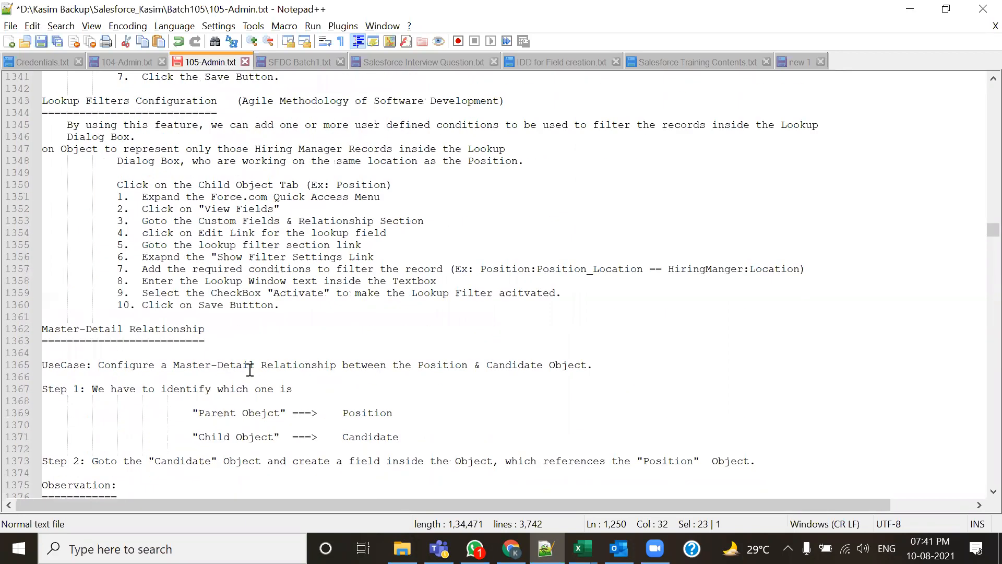
scroll(134, 263, up, 2)
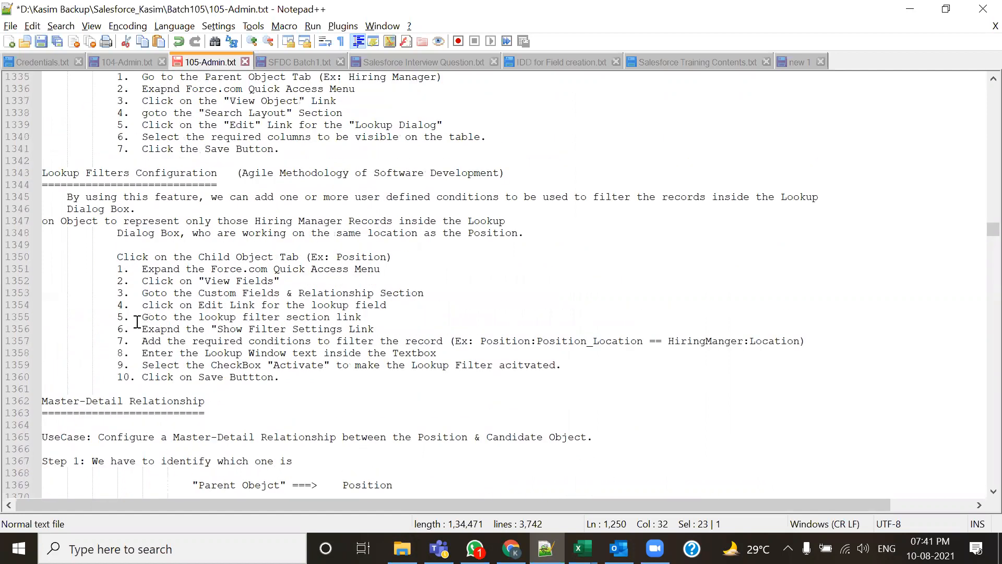
scroll(137, 322, up, 3)
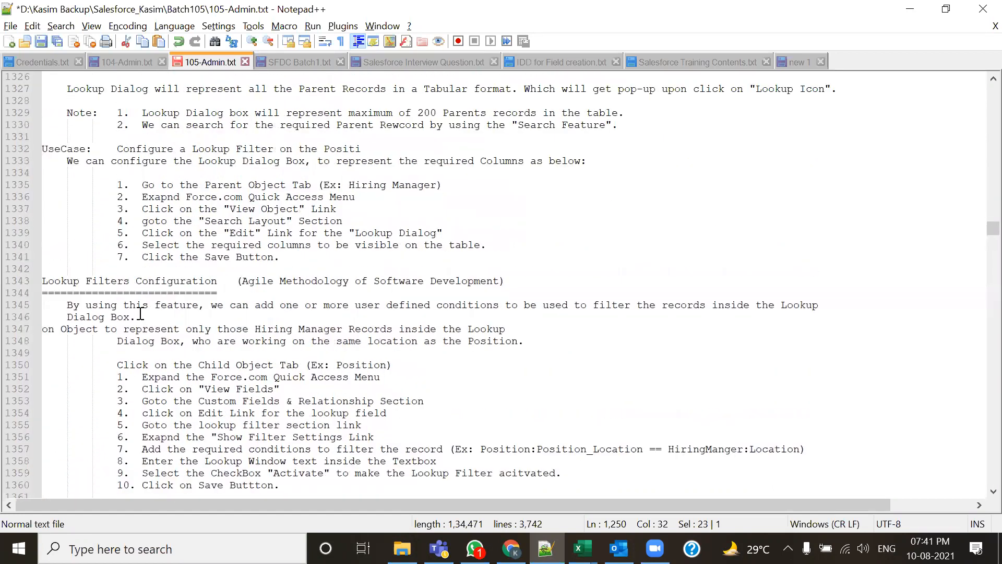
scroll(141, 316, down, 9)
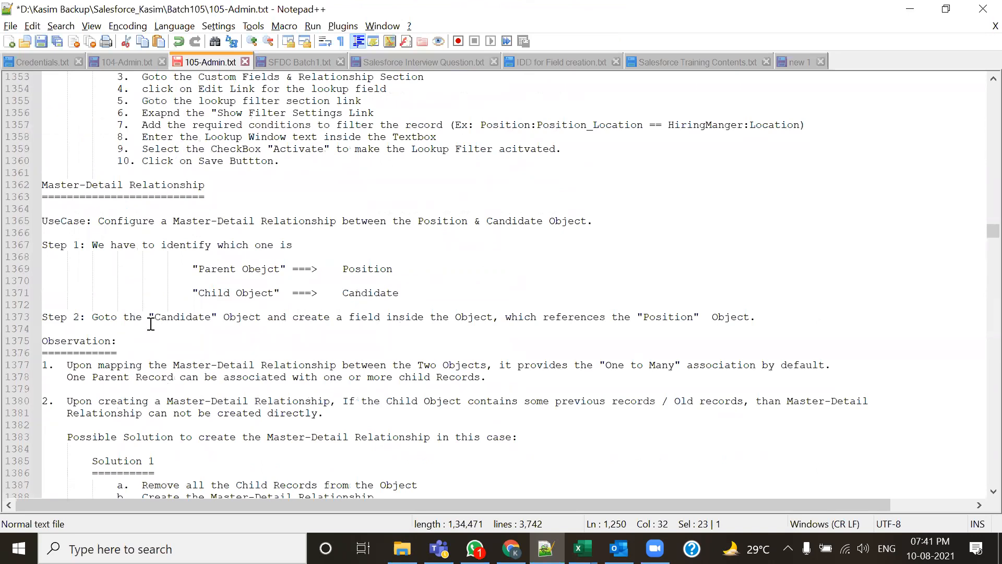
Review the Master-Detail observations, Many - Many and Hierarchical Relationship notes, and the relationship conversion notes
scroll(150, 323, down, 5)
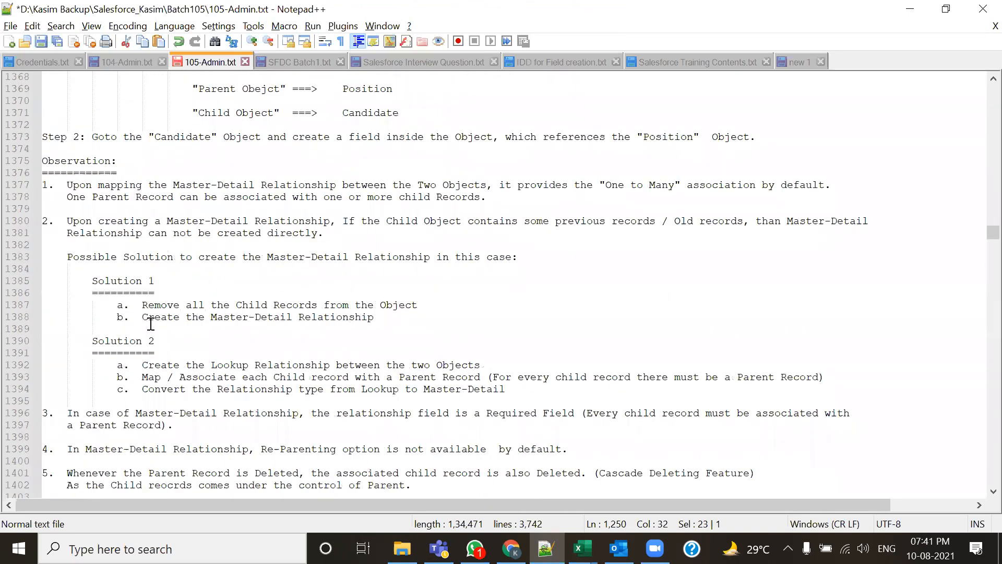
scroll(142, 342, down, 4)
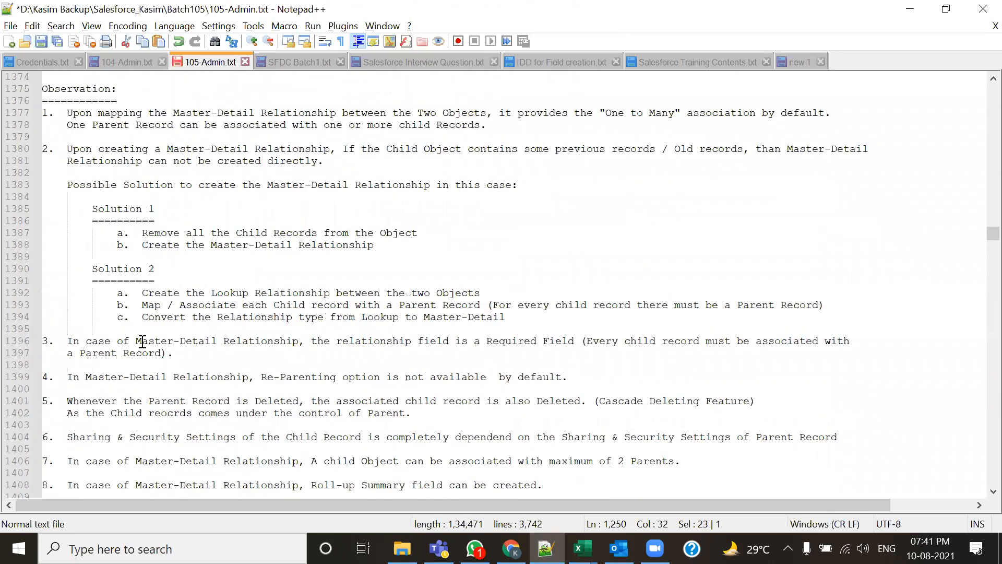
scroll(142, 341, down, 9)
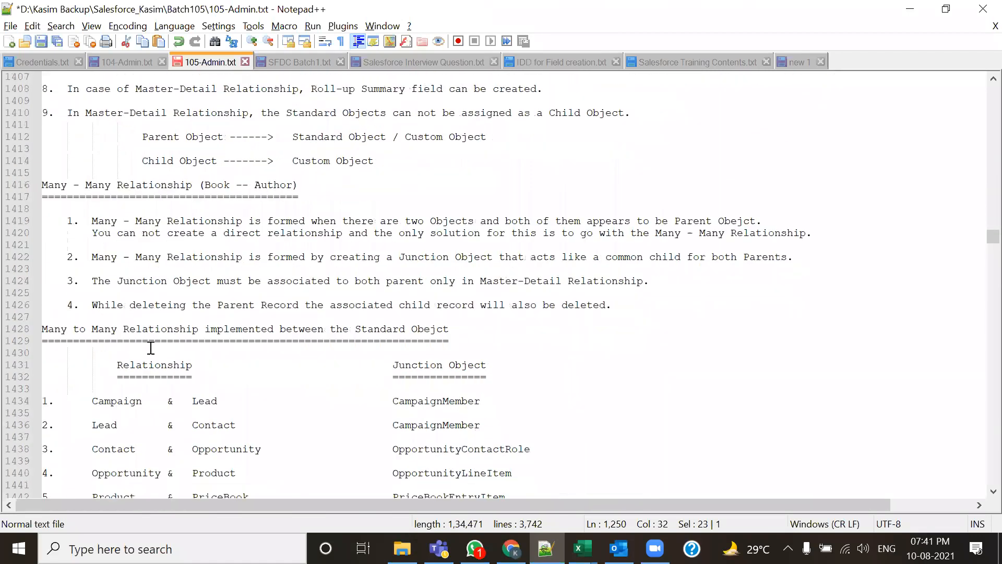
scroll(157, 347, down, 3)
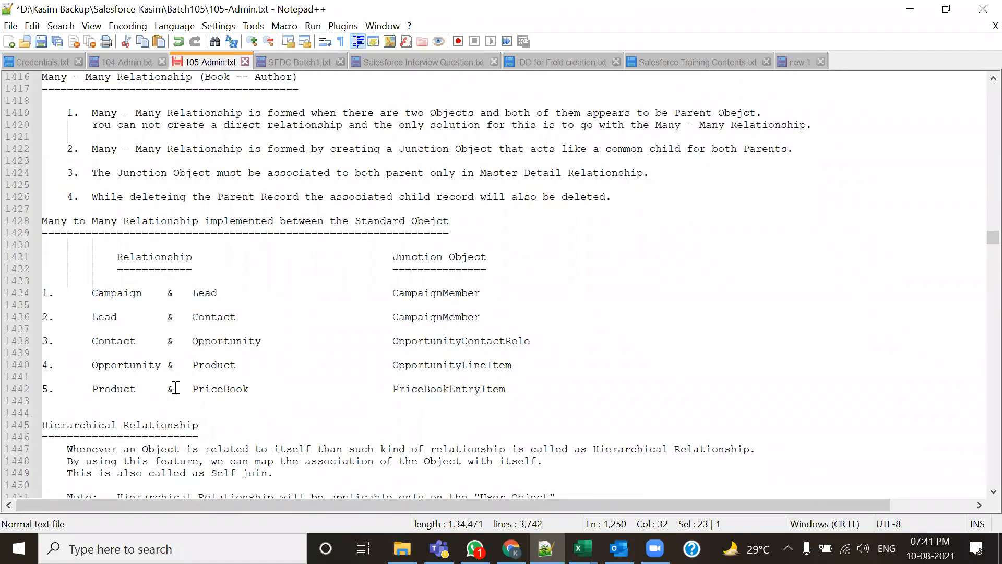
scroll(201, 324, down, 2)
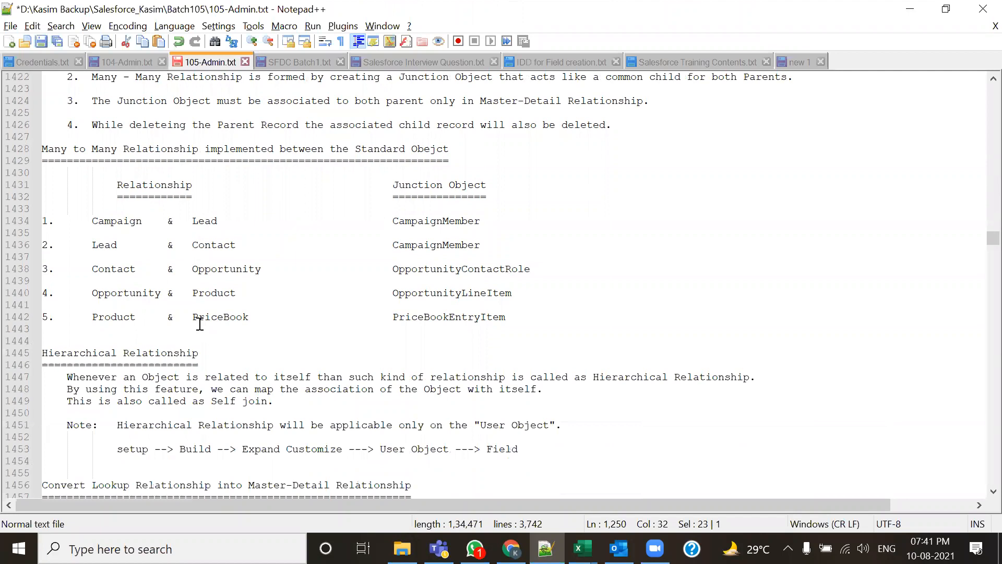
scroll(199, 324, down, 5)
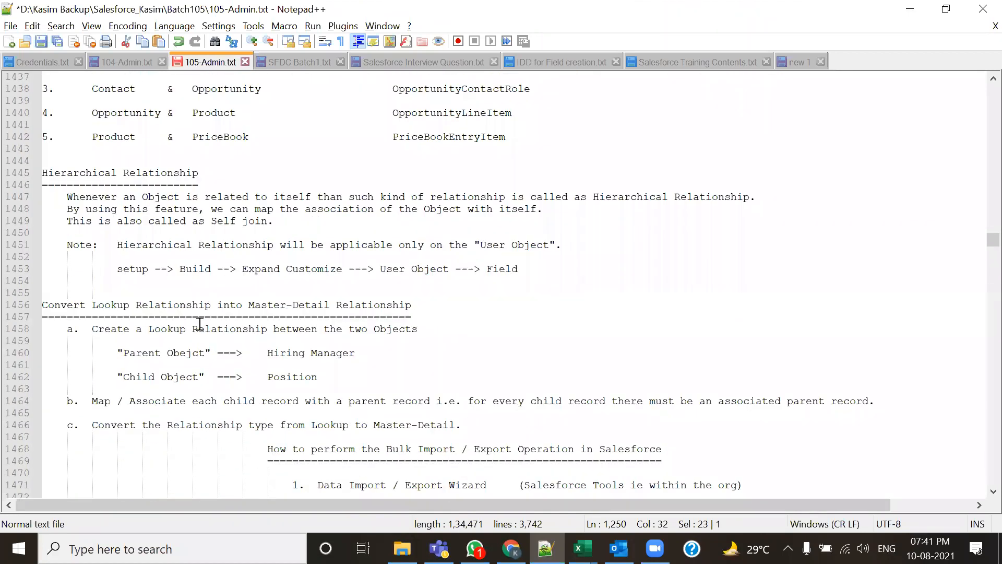
scroll(200, 324, down, 14)
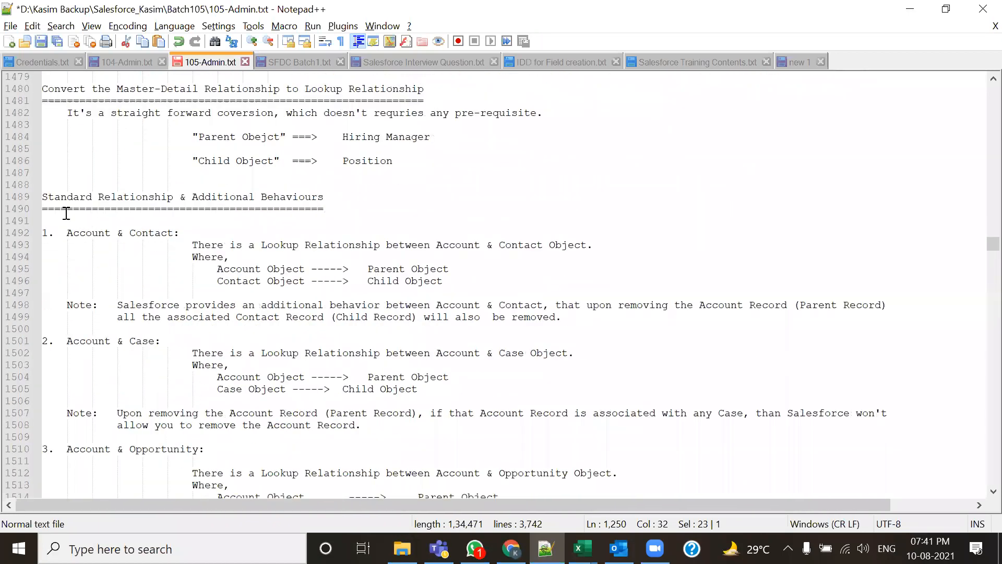
Under Standard Relationship & Additional Behaviours, highlight the Account & Contact, Account & Case and Account & Opportunity headings in turn
click(33, 199)
click(34, 198)
drag(66, 233, 173, 233)
drag(56, 341, 177, 342)
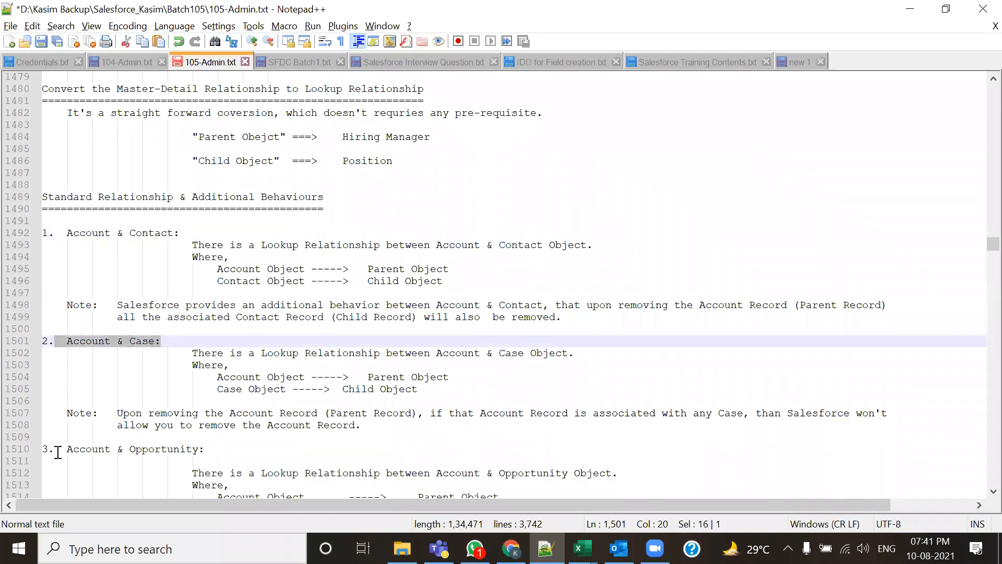
drag(56, 450, 234, 459)
click(229, 448)
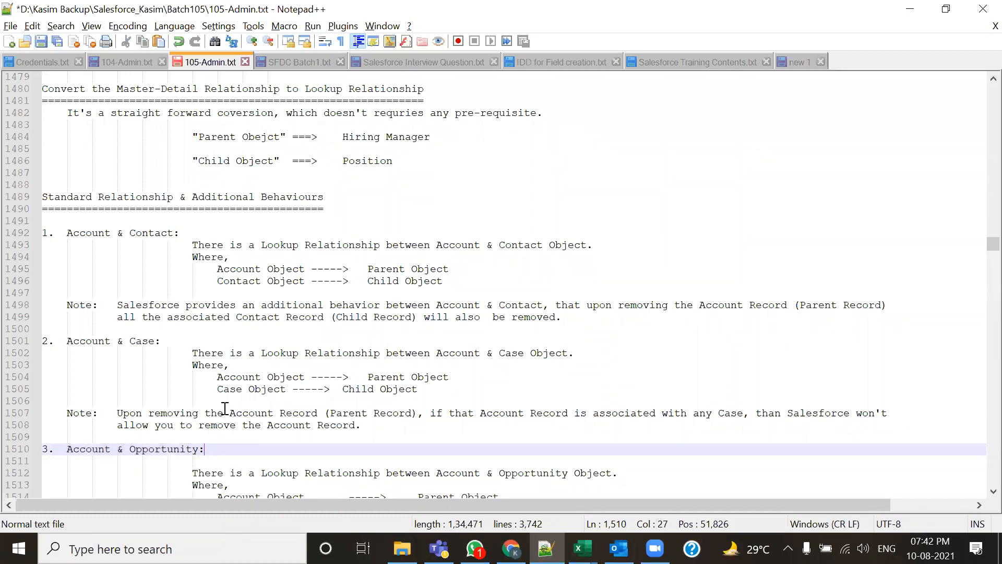
Highlight the words Additional Behaviours, the notes from Account & Contact to Account & Opportunity, and the Account & Contact heading alone
click(192, 197)
drag(211, 198, 321, 197)
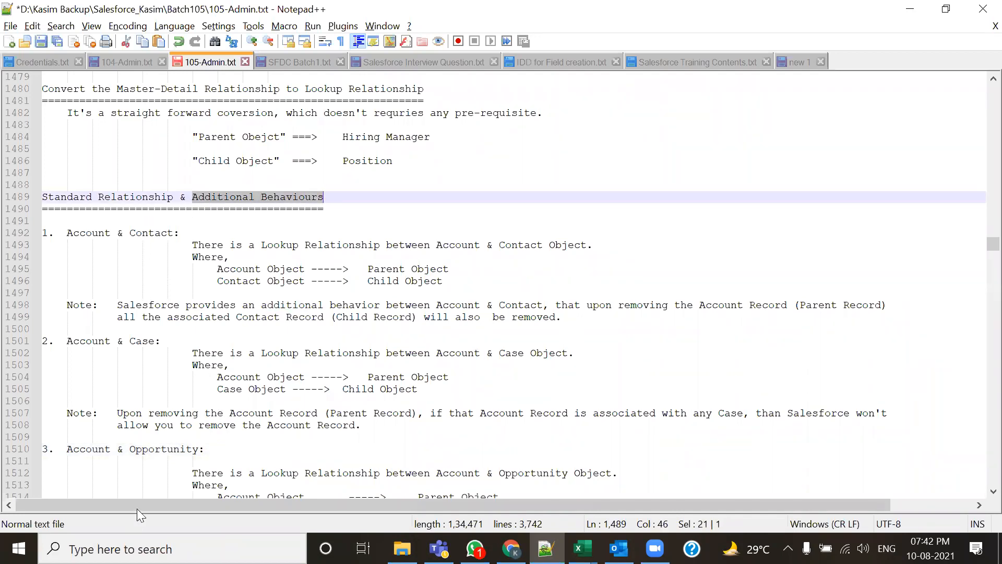
drag(66, 233, 277, 449)
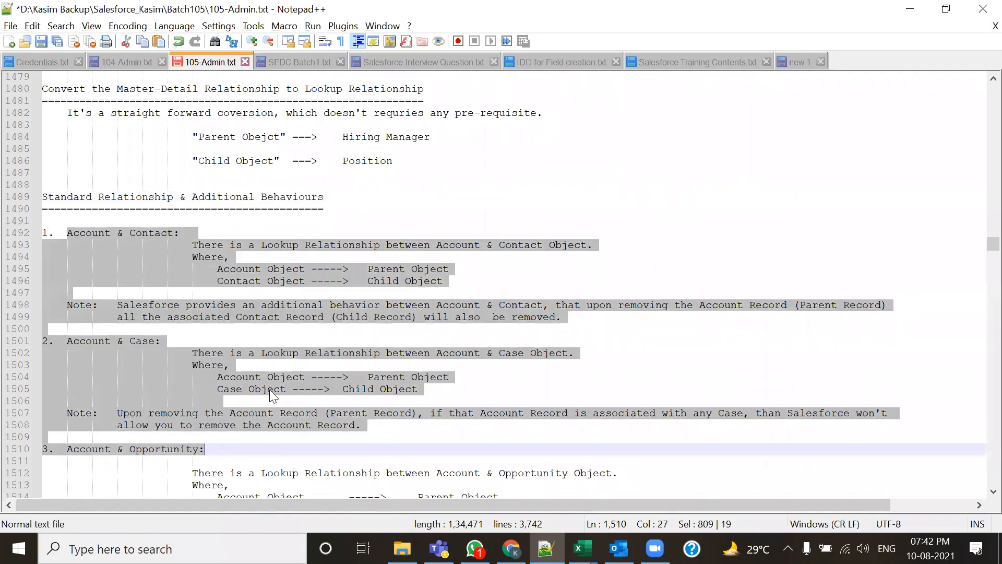
click(85, 243)
drag(67, 233, 184, 236)
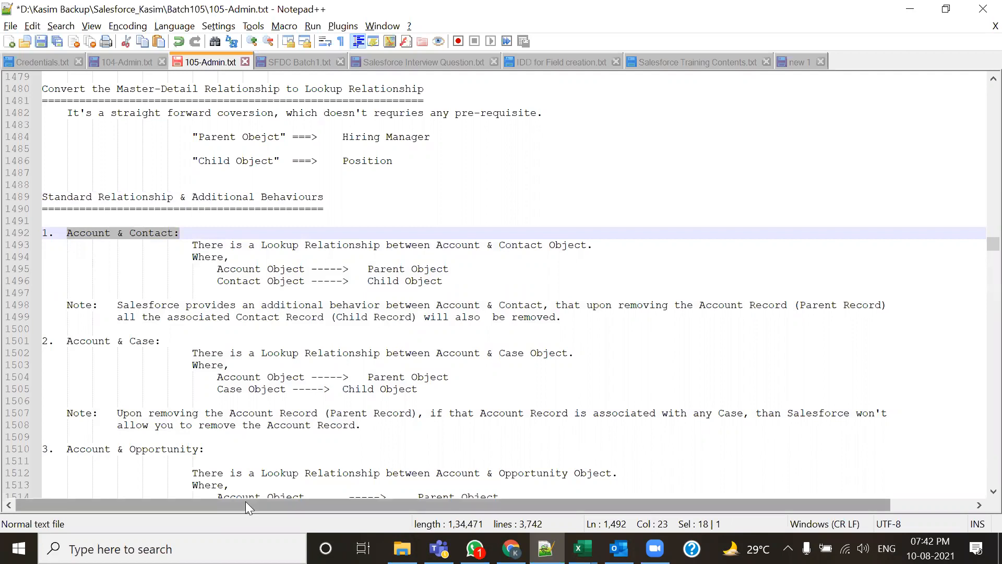
Review the remaining standard relationship notes and highlight the Roll-up Summary Field heading
scroll(275, 421, down, 1)
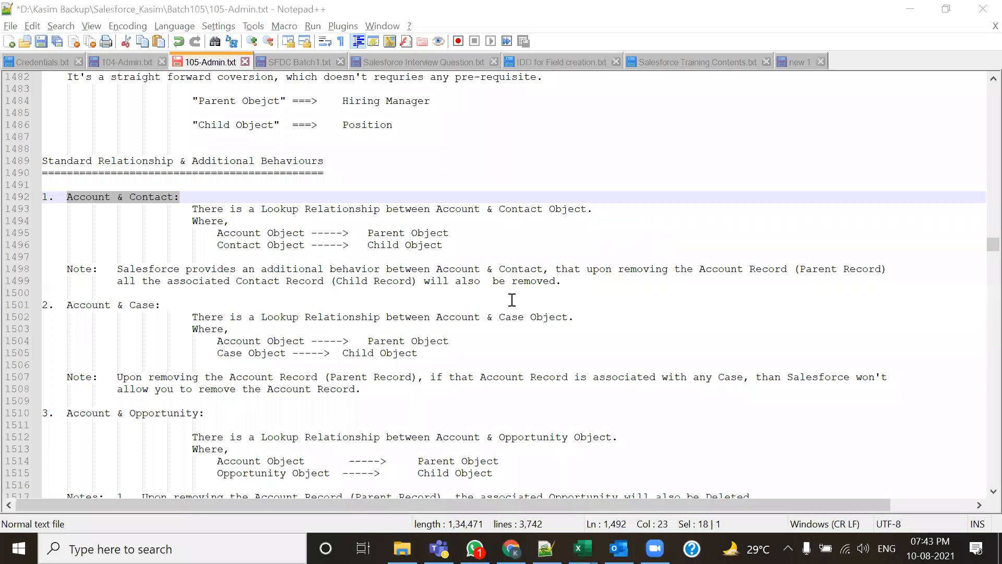
scroll(514, 296, down, 1)
scroll(515, 295, down, 9)
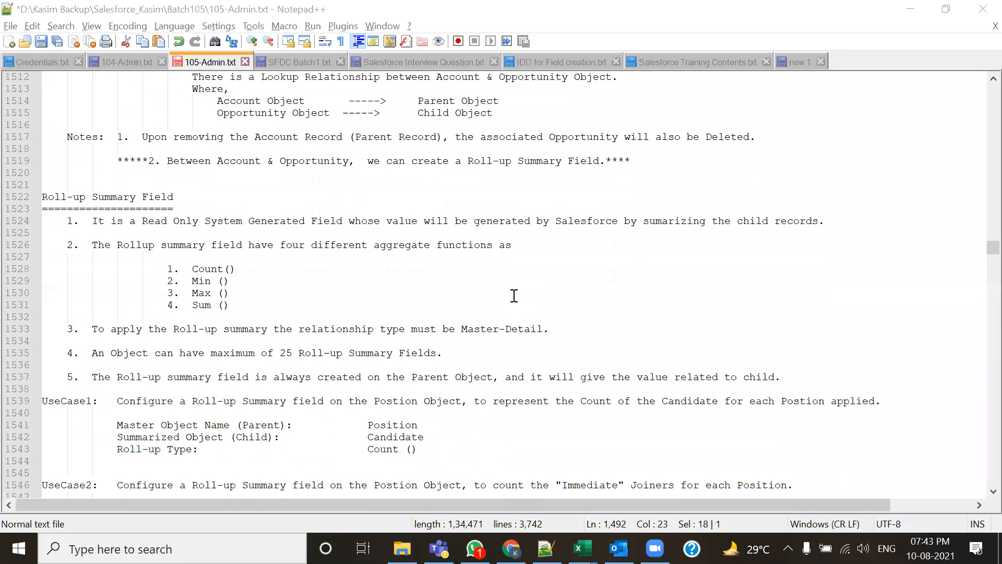
scroll(514, 295, down, 2)
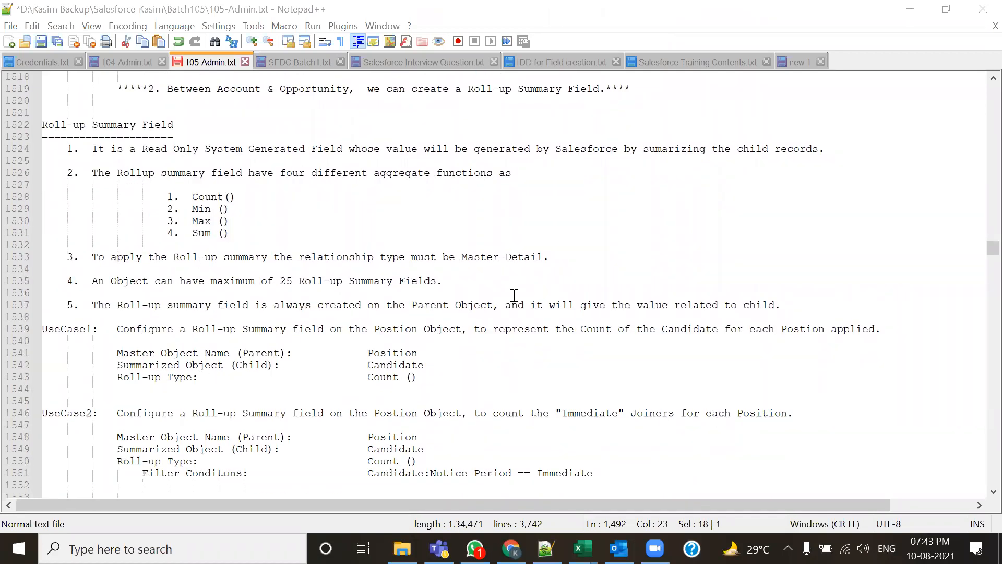
drag(179, 133, 23, 126)
Review the Roll-up Summary use cases and highlight the three assignment tasks below them
scroll(177, 197, down, 6)
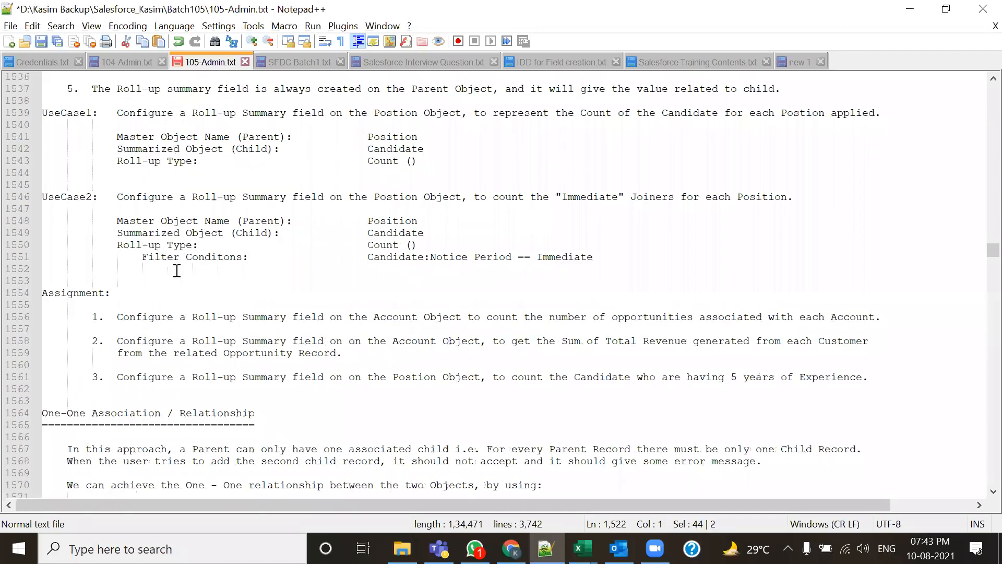
scroll(177, 270, down, 2)
drag(94, 234, 278, 322)
click(278, 322)
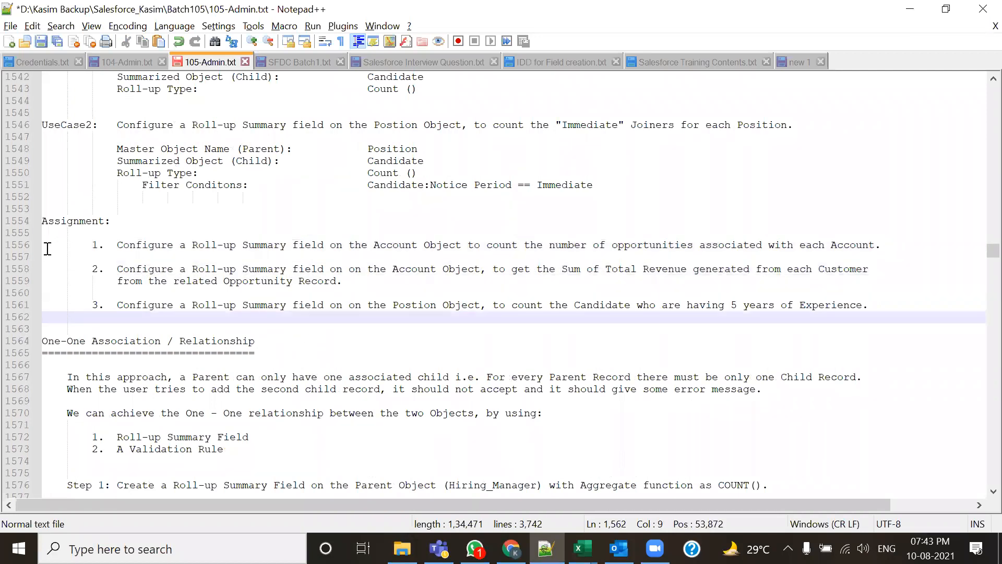
Highlight the One-One Association / Relationship heading and read through its validation rule steps to the Email Templates notes
scroll(57, 252, down, 3)
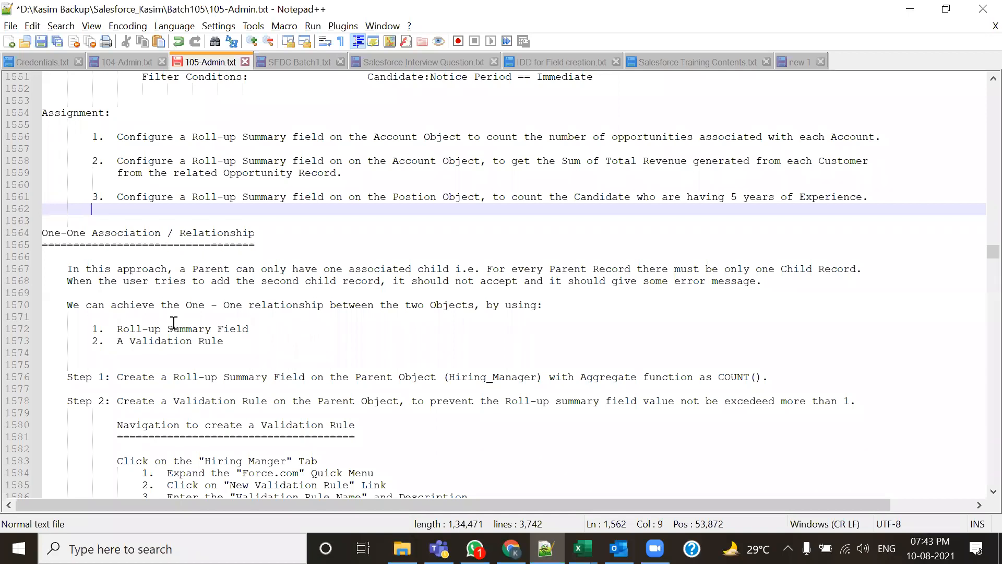
scroll(162, 305, down, 9)
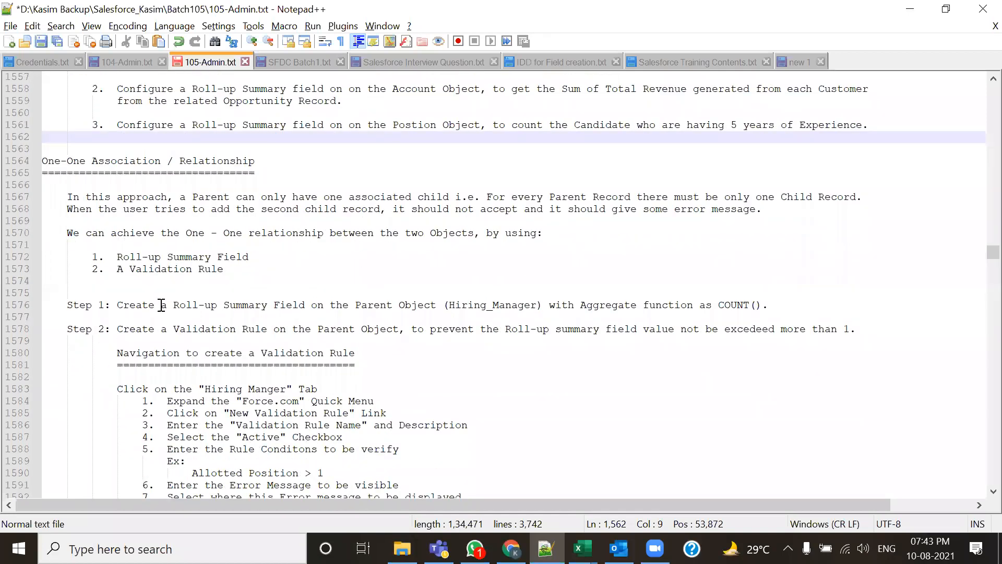
scroll(161, 306, up, 5)
drag(43, 89, 258, 89)
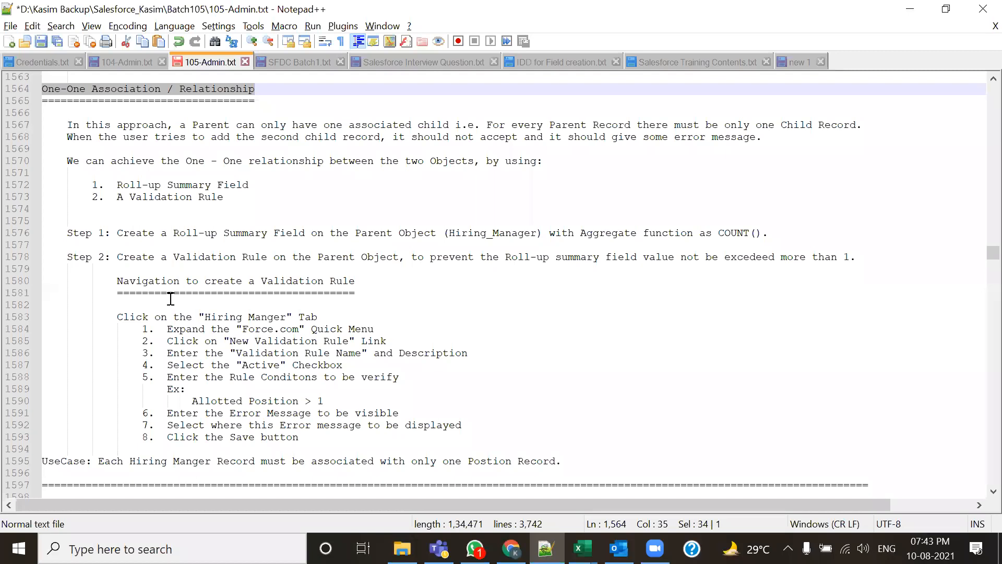
scroll(179, 292, down, 5)
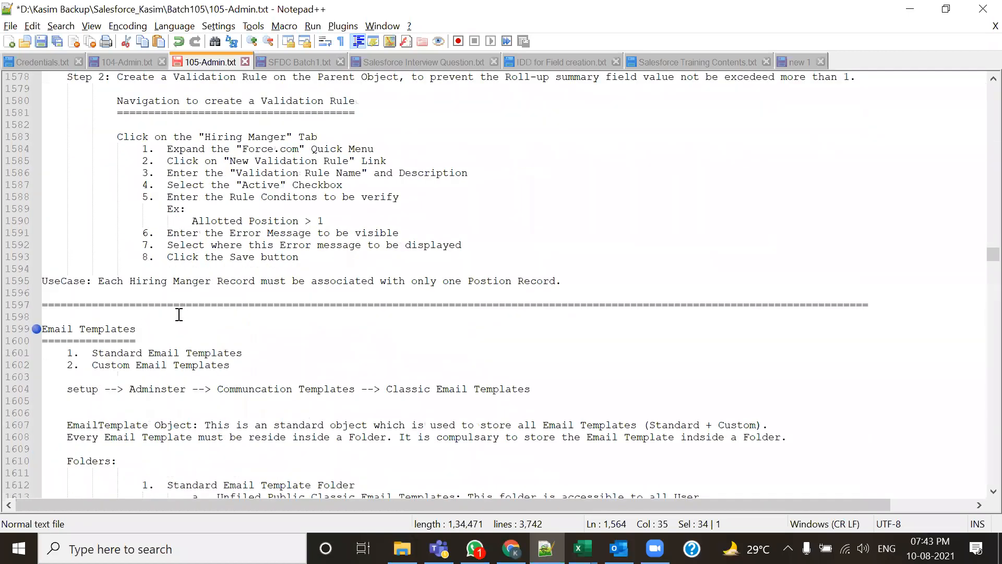
scroll(183, 315, down, 5)
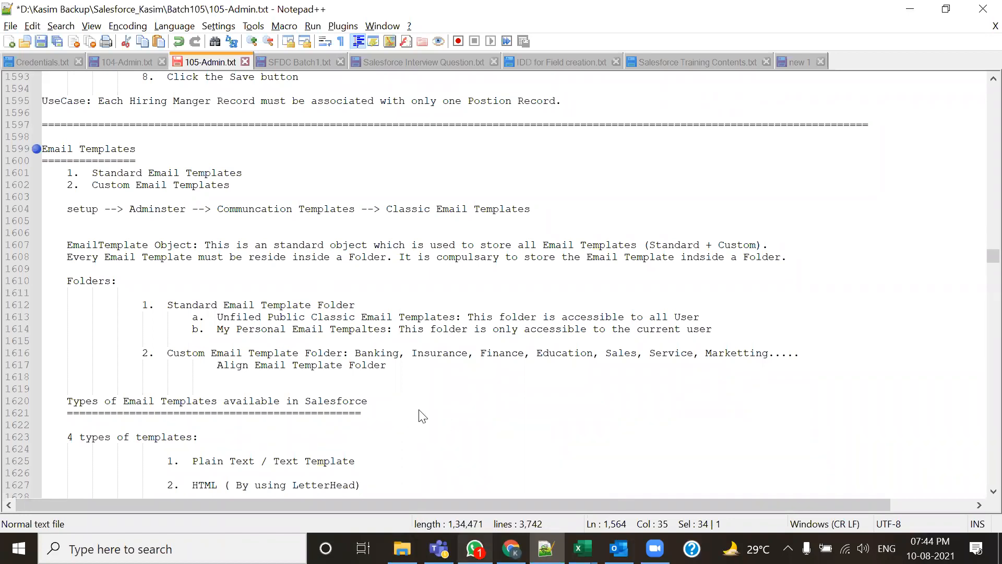
Switch to Gmail in Chrome and open the inbox of another signed-in Google account
key(alt+Tab)
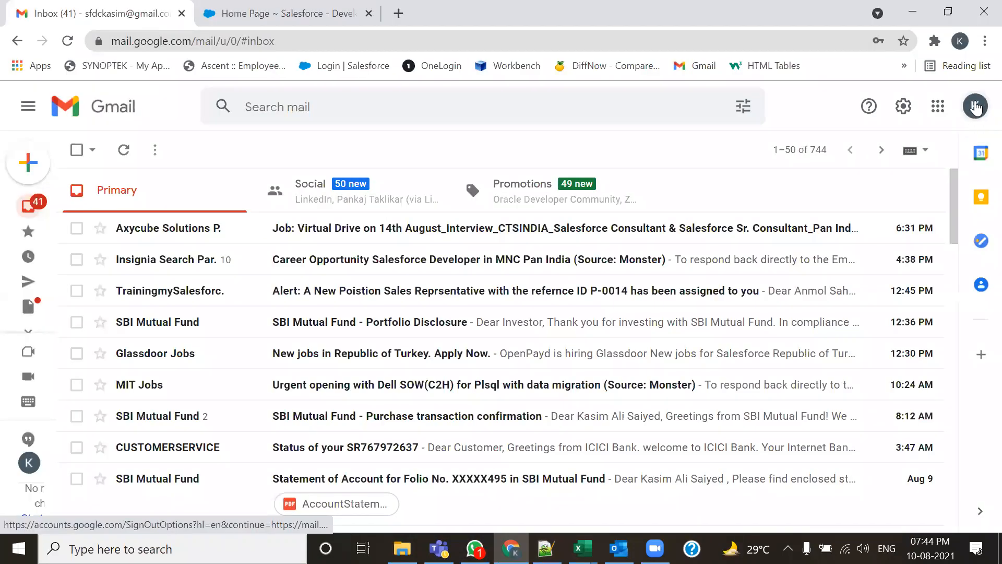
click(975, 106)
scroll(876, 292, up, 4)
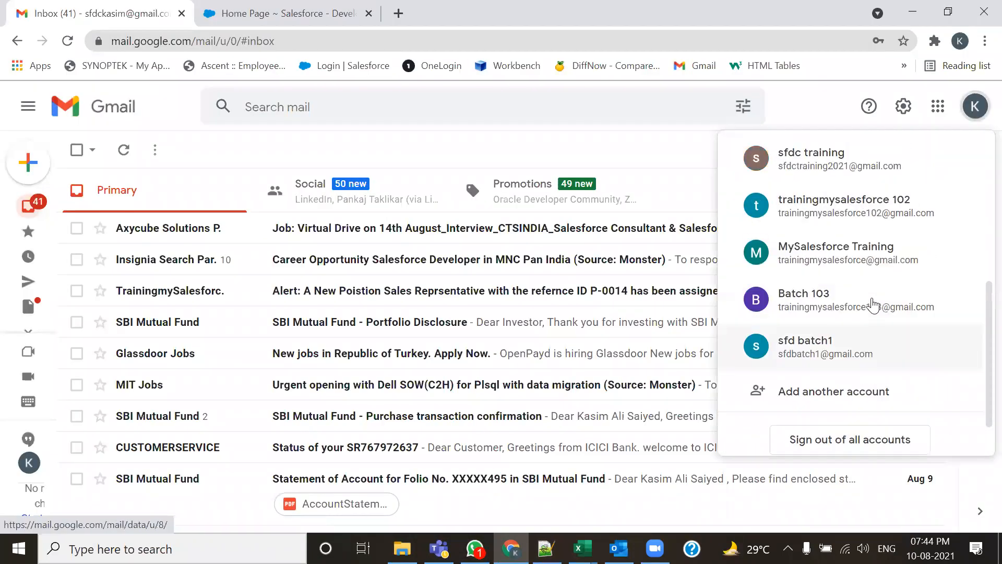
click(871, 302)
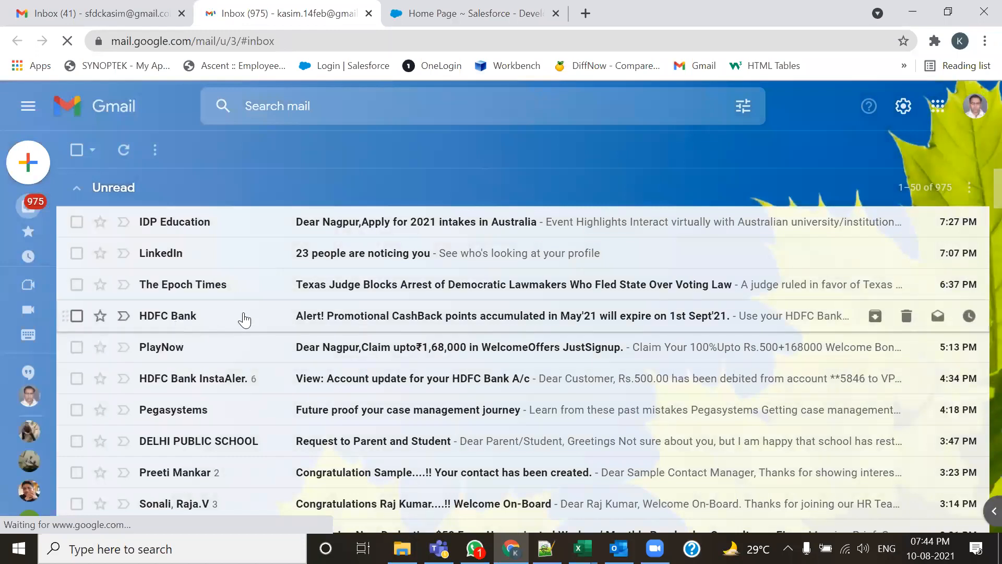
Open the Delhi Public School email "Request to Parent and Student" and read it from greeting to signature
scroll(202, 333, down, 1)
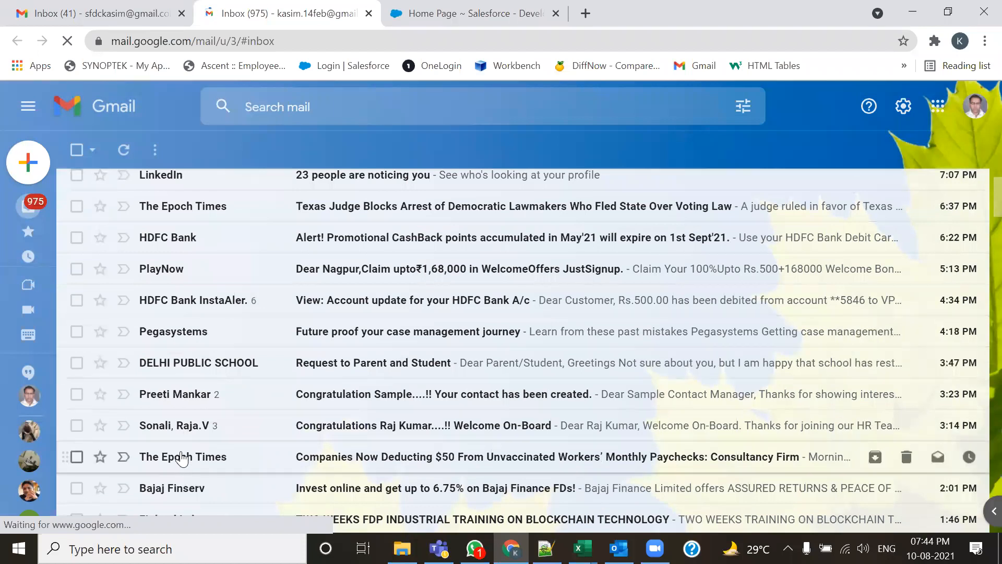
click(354, 373)
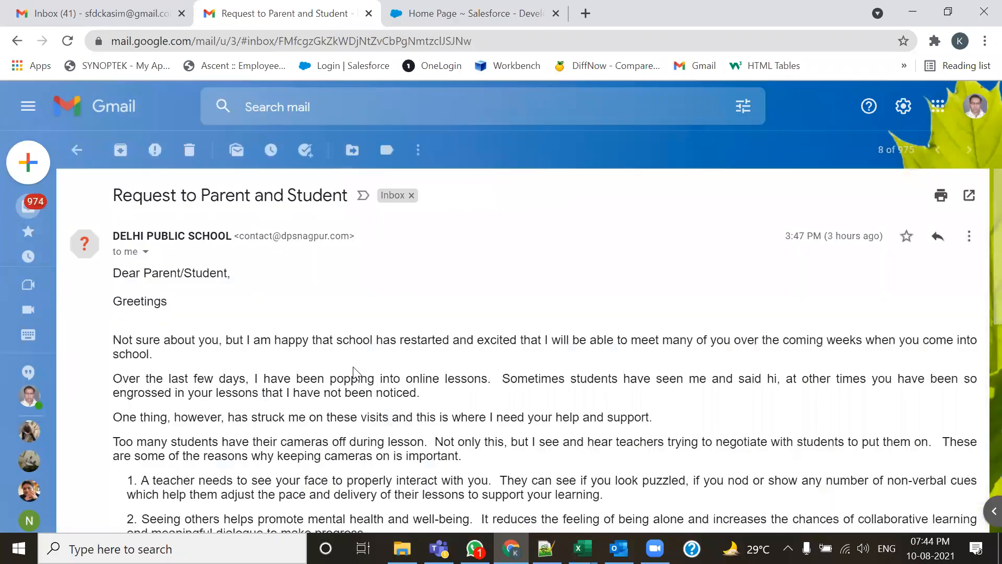
scroll(354, 368, down, 3)
scroll(355, 367, down, 3)
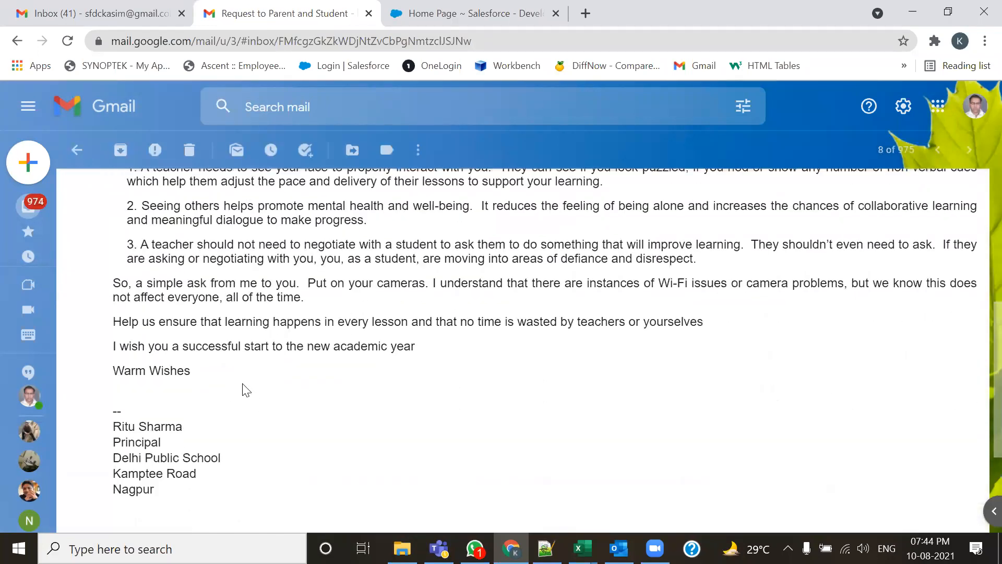
scroll(247, 389, up, 5)
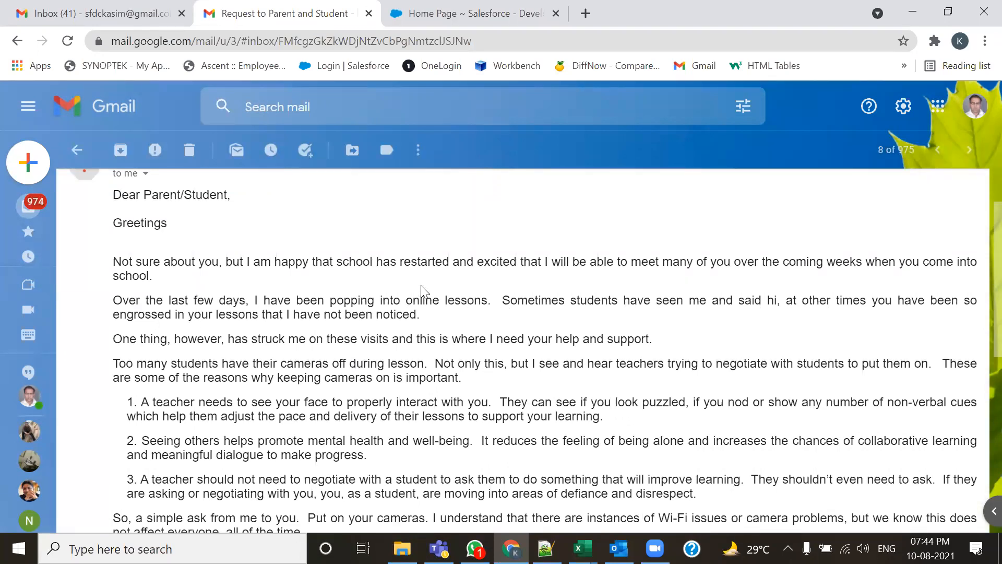
scroll(422, 290, up, 2)
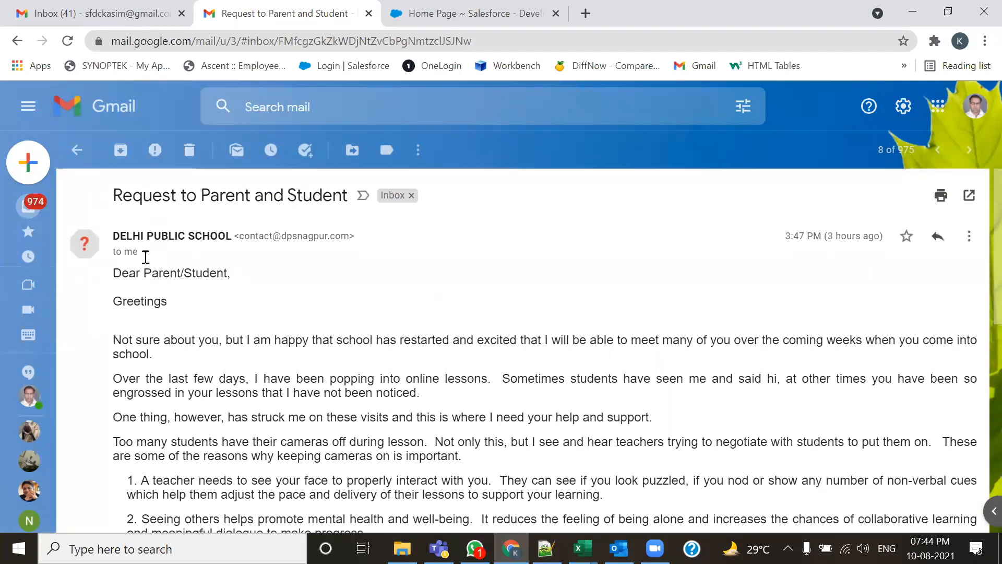
Return to the inbox and open the Kotak Securities email about the free Demat and trading account
click(77, 150)
scroll(311, 399, down, 1)
scroll(308, 410, down, 1)
scroll(311, 398, down, 2)
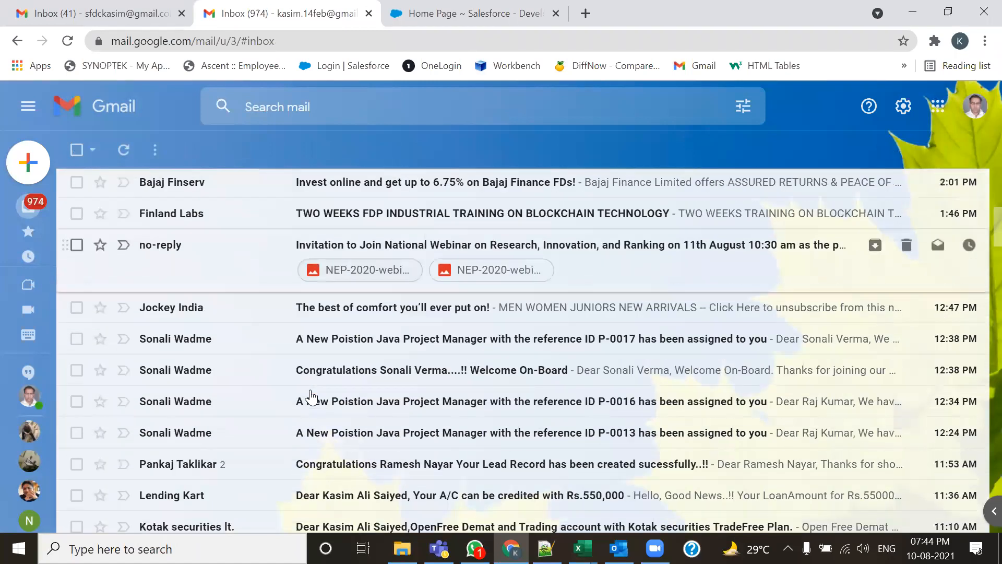
scroll(280, 477, down, 2)
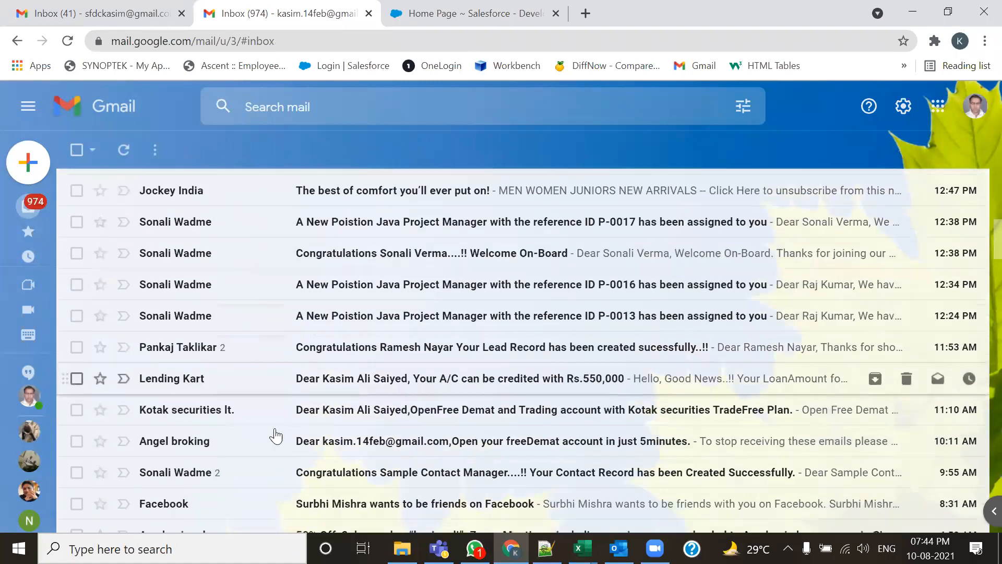
click(330, 409)
scroll(297, 405, down, 3)
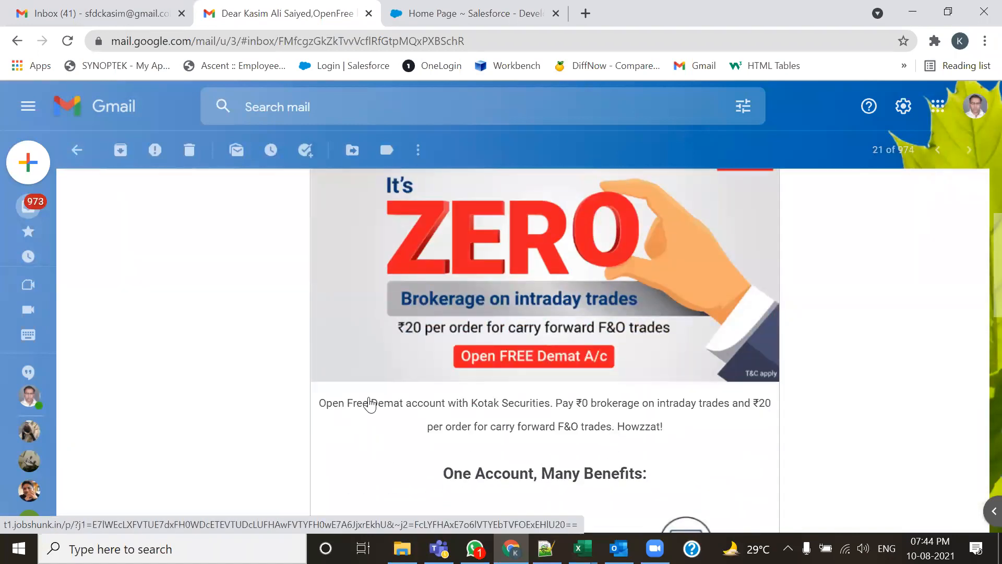
Go back to the inbox, open the Bajaj Finserv EMI Card email and highlight the recipient's name in its subject
click(76, 151)
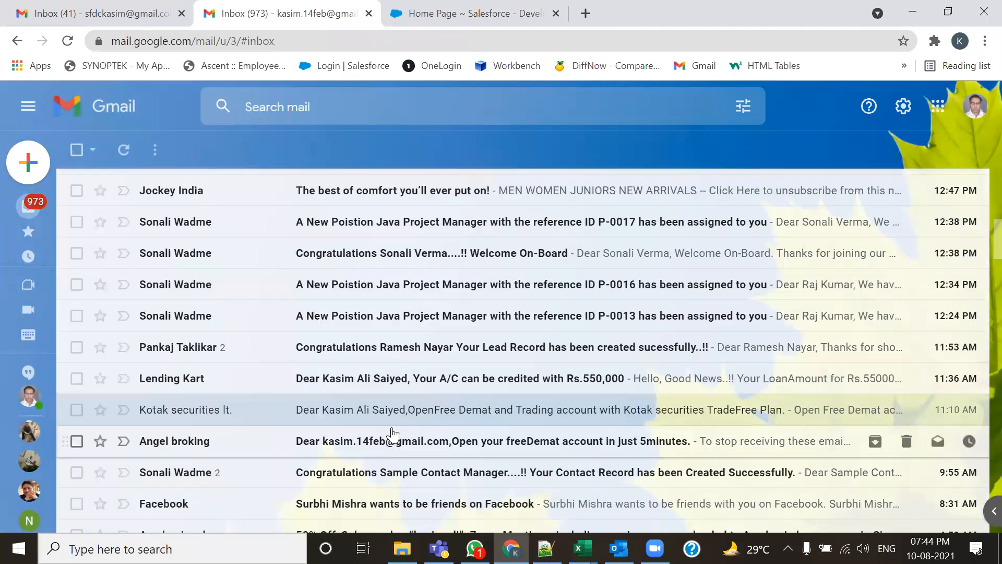
scroll(349, 413, down, 2)
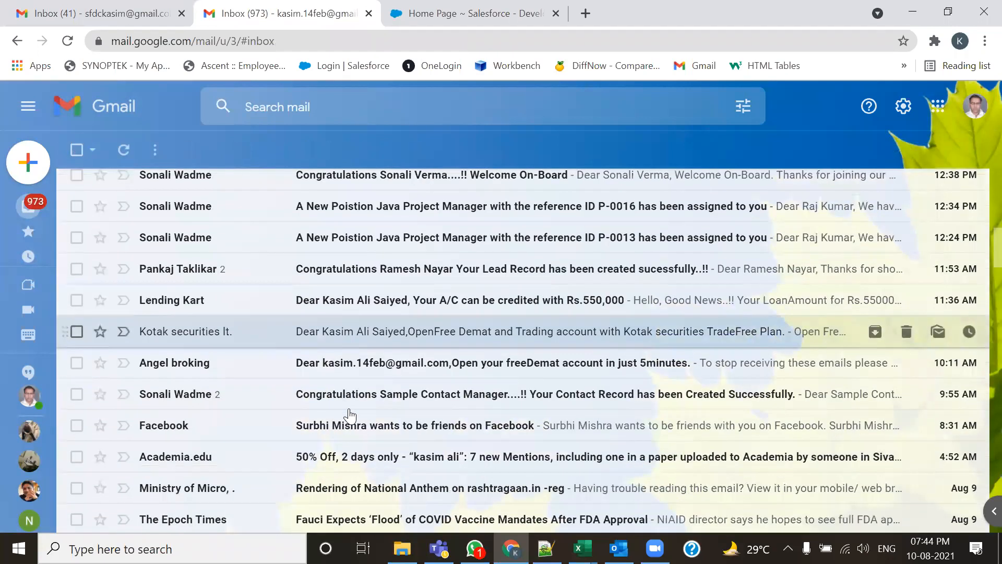
scroll(245, 438, down, 5)
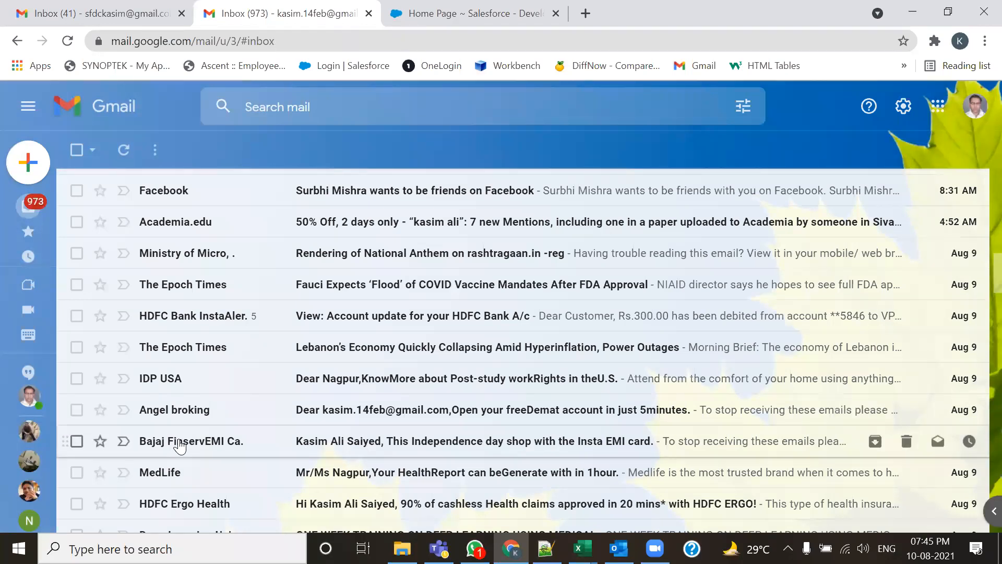
click(200, 456)
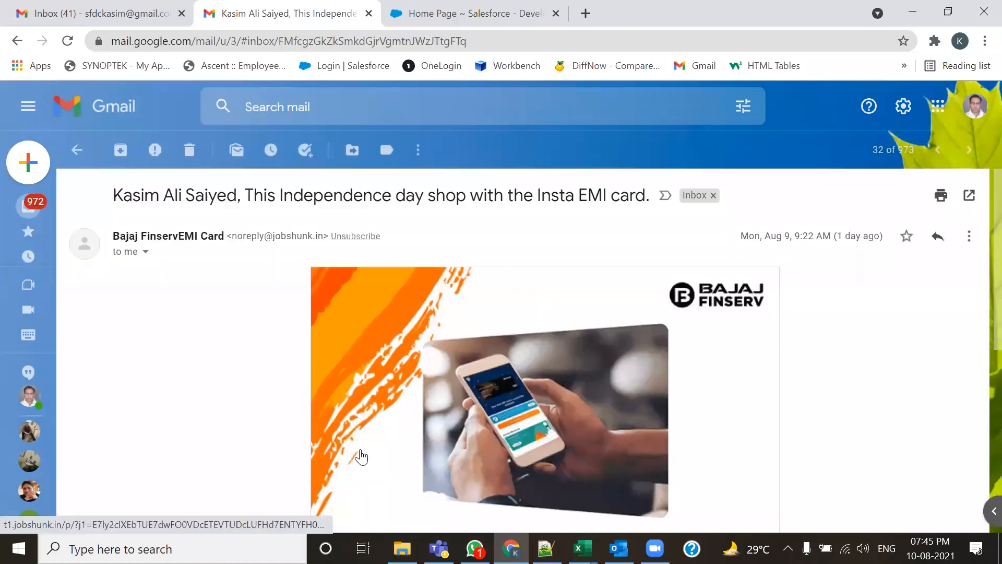
drag(106, 199, 235, 199)
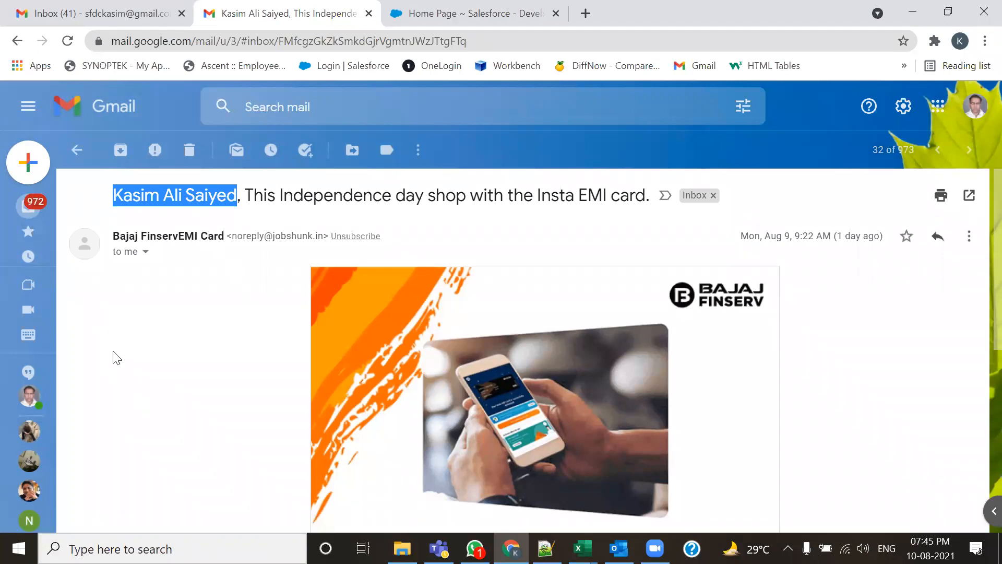
Return to the inbox and view the Aug 9 Angel Broking email about opening a free Demat account
click(77, 150)
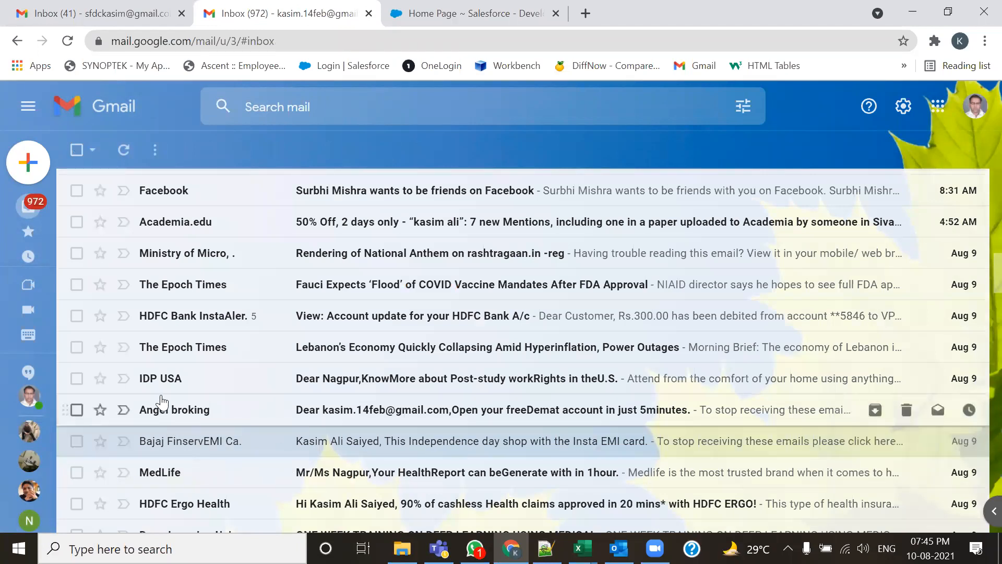
scroll(261, 417, down, 3)
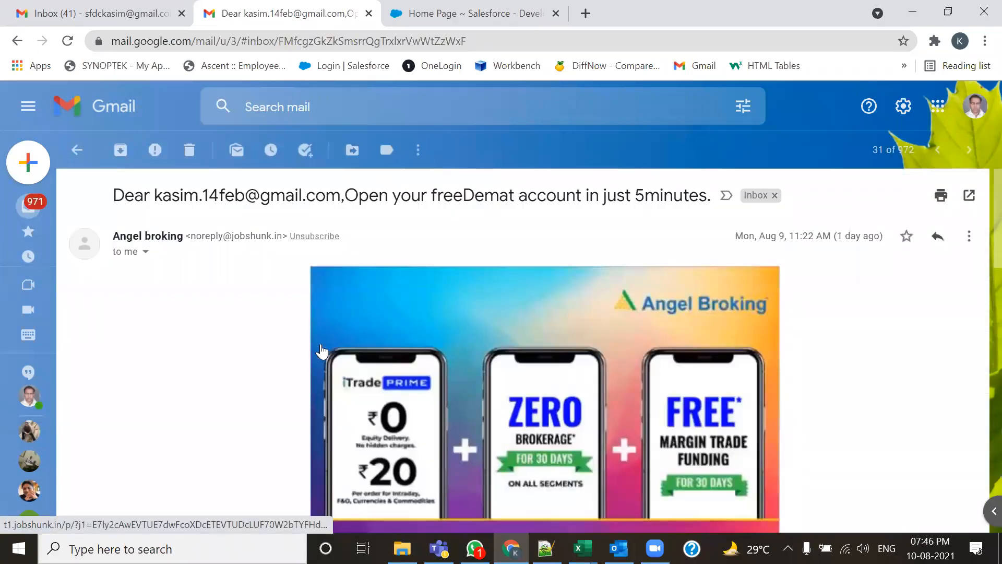
scroll(321, 351, down, 2)
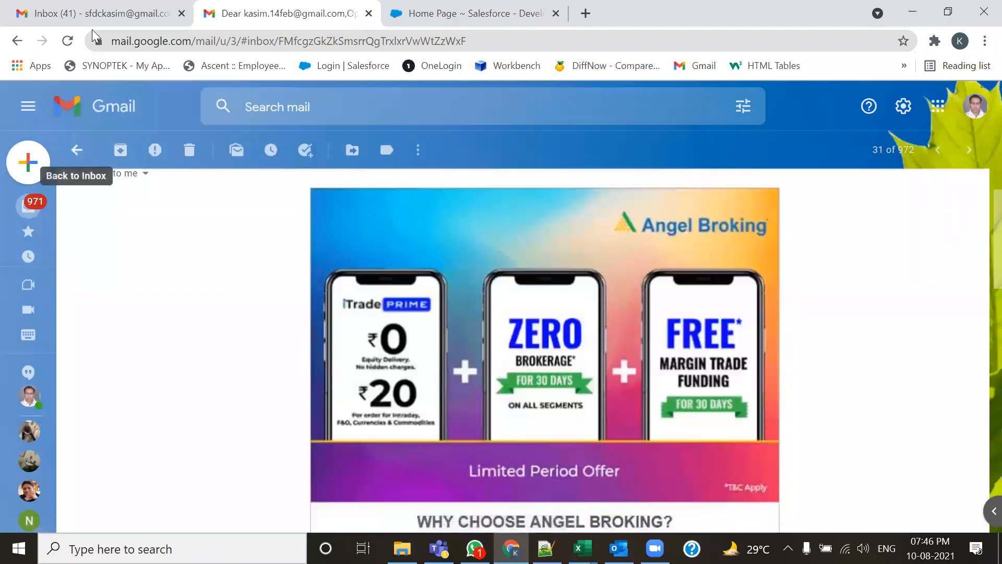
Go back to the first Gmail account's inbox and view the Aug 8 Glassdoor Jobs email about new jobs in Turkey
click(96, 11)
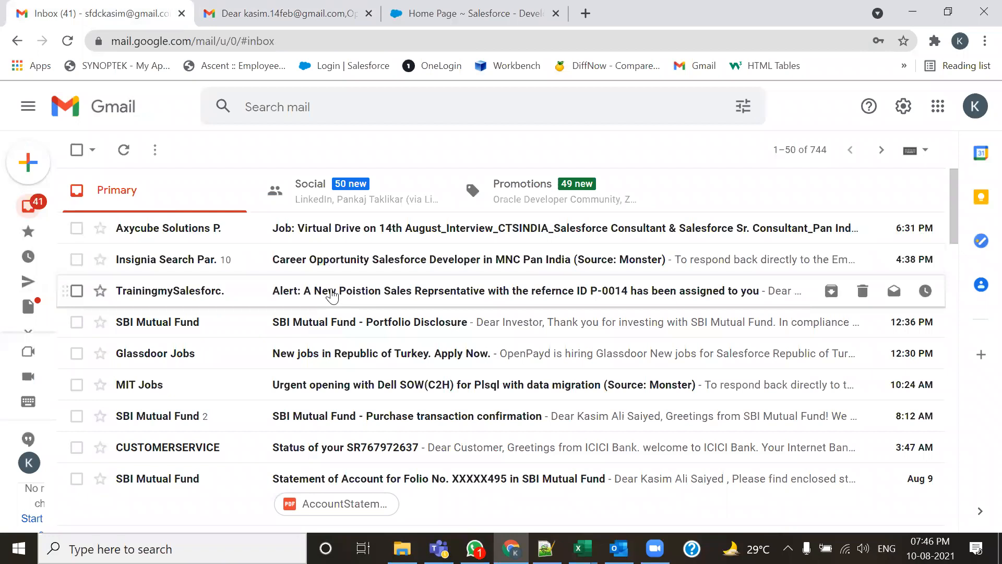
scroll(325, 363, down, 1)
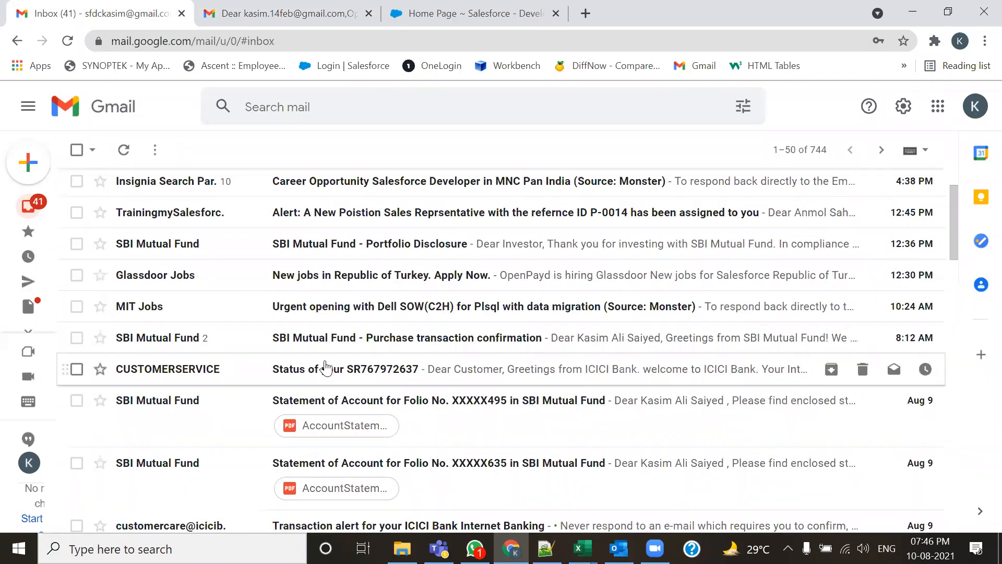
scroll(324, 367, down, 2)
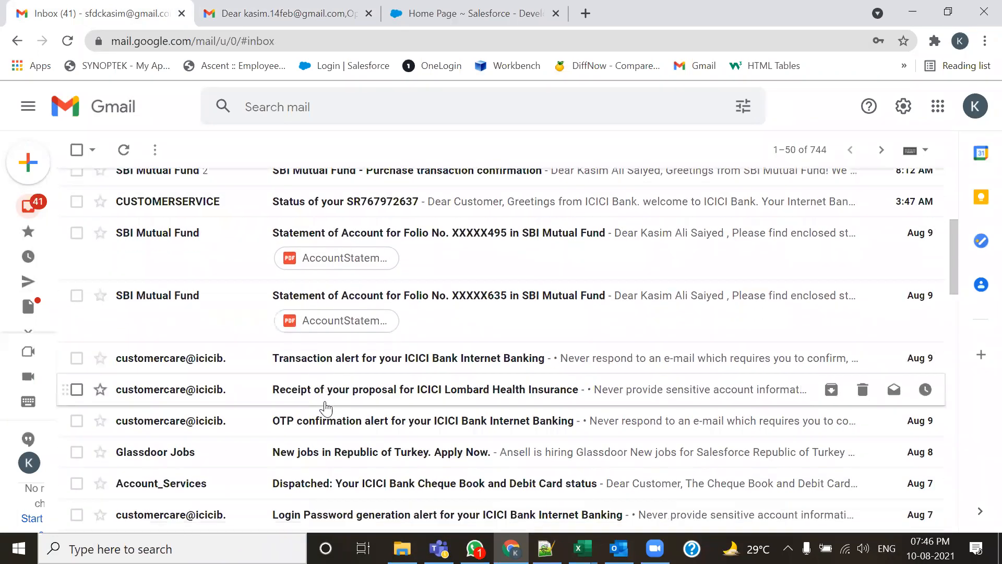
scroll(325, 407, down, 1)
click(329, 394)
scroll(384, 392, down, 3)
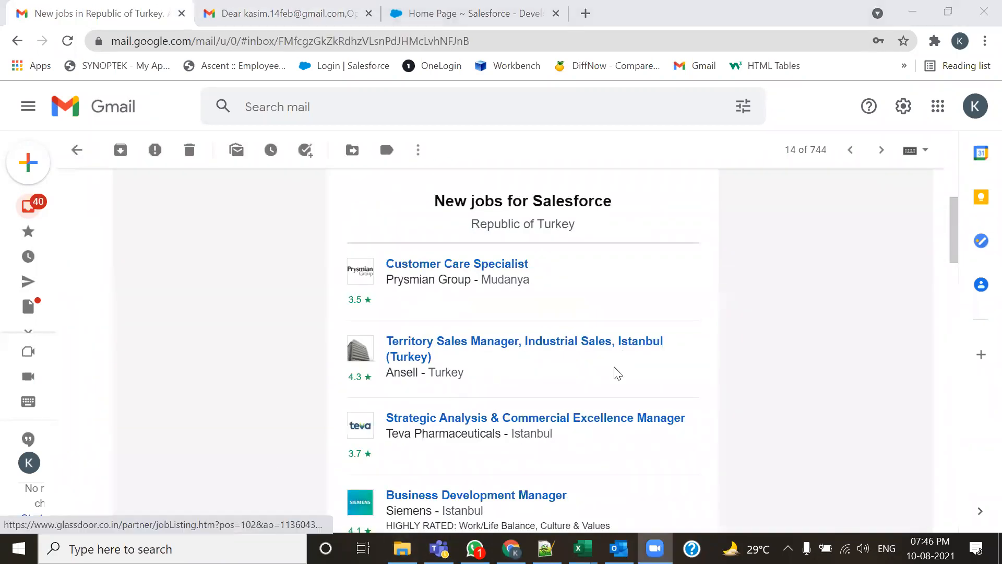
scroll(637, 348, up, 3)
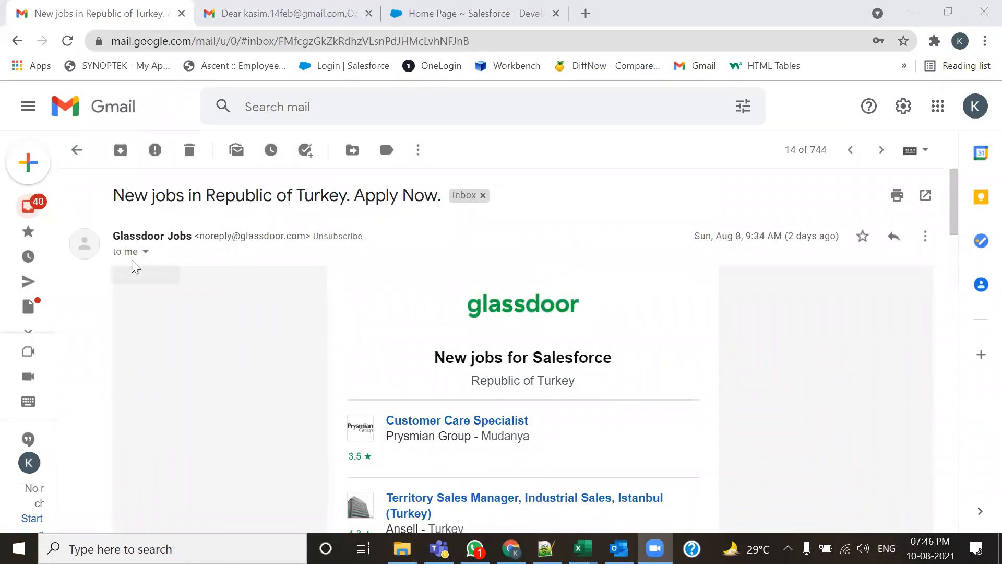
Examine the Salesforce job listings in the email and highlight the full sender name Glassdoor Jobs
drag(112, 237, 180, 237)
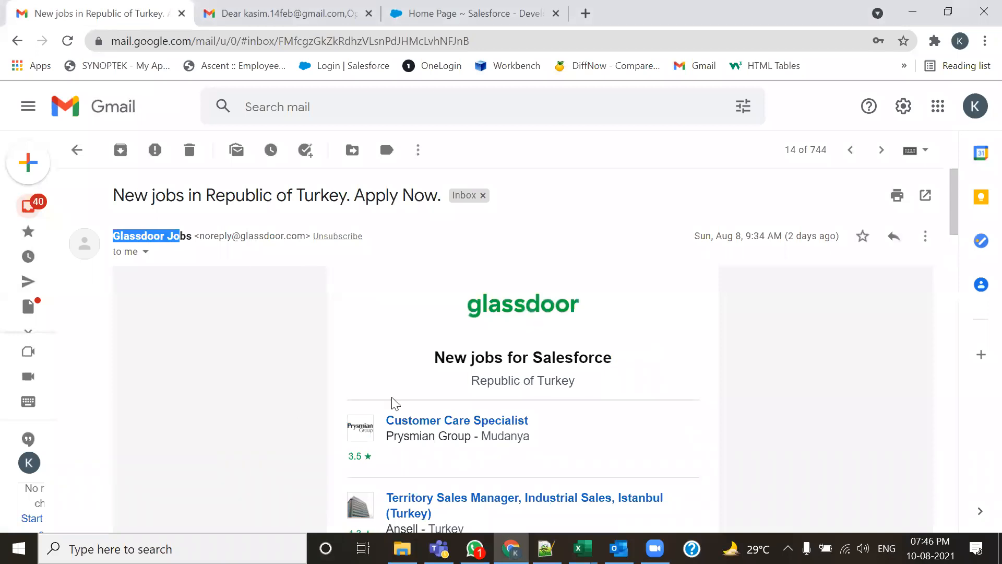
scroll(655, 309, down, 3)
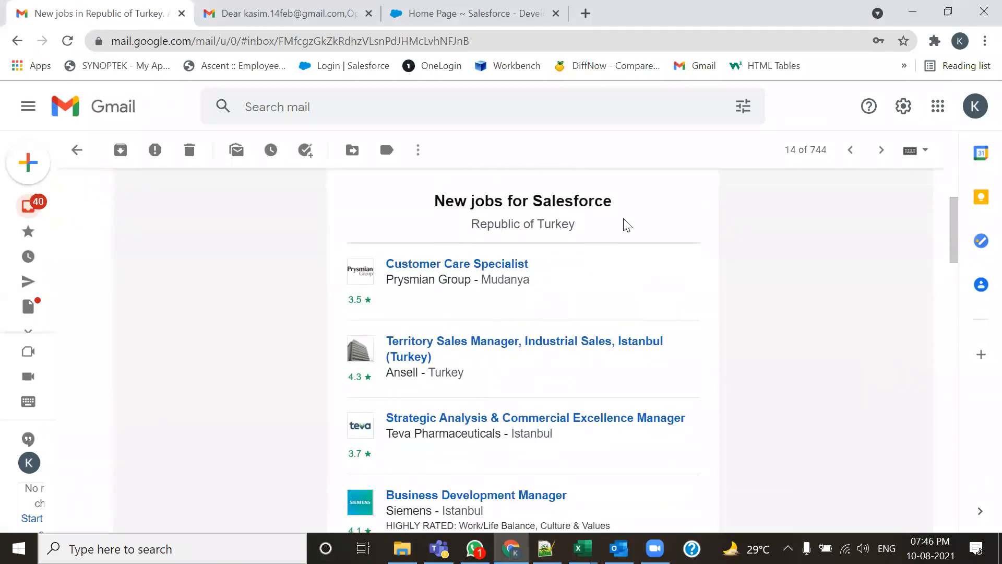
scroll(297, 273, up, 3)
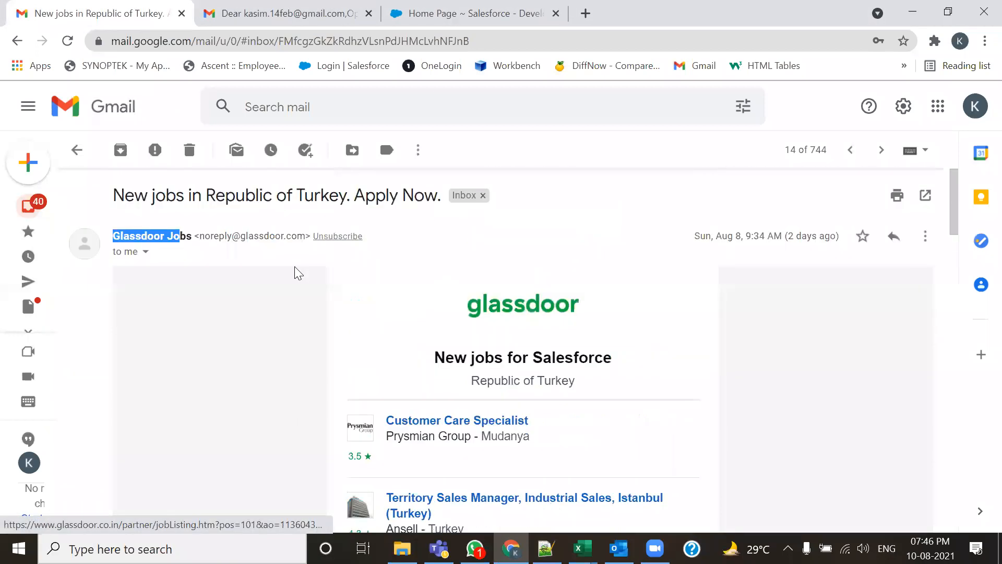
click(175, 274)
drag(113, 237, 187, 239)
mouse_move(191, 238)
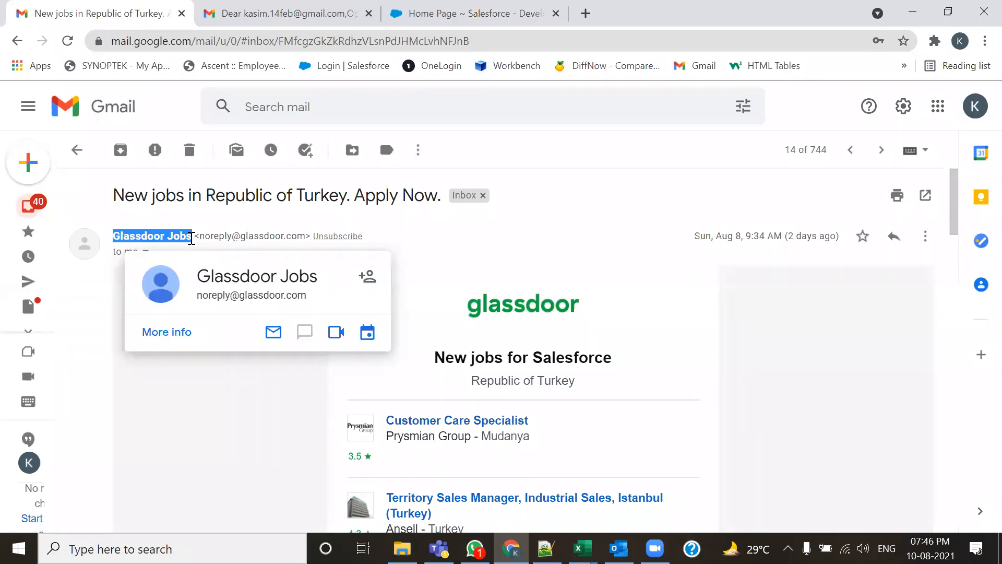
Search the mailbox for "Glassdoor Jobs" and open the 12:30 PM email about new jobs in Republic of Turkey
click(342, 100)
text(Glassdoor Jobs)
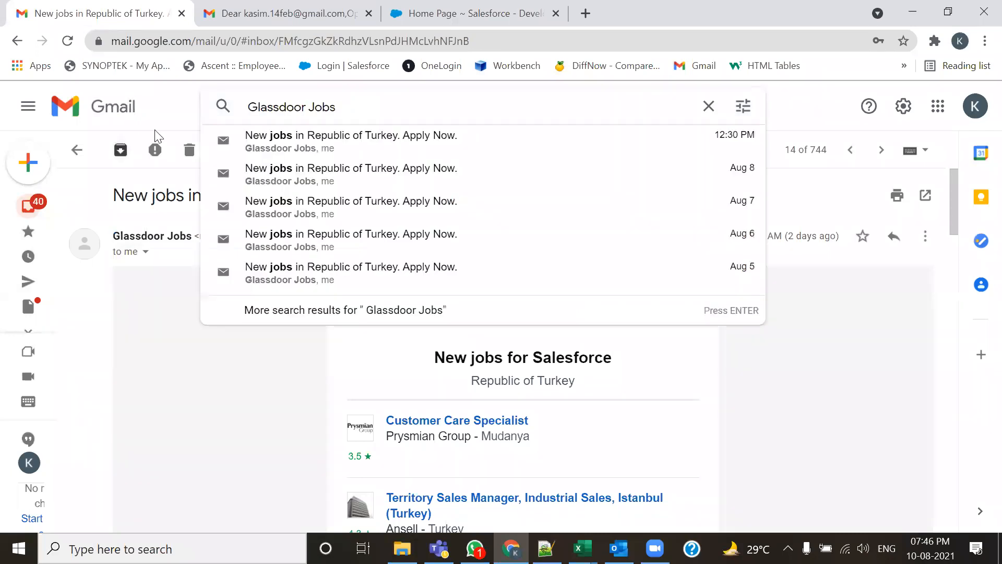
click(252, 142)
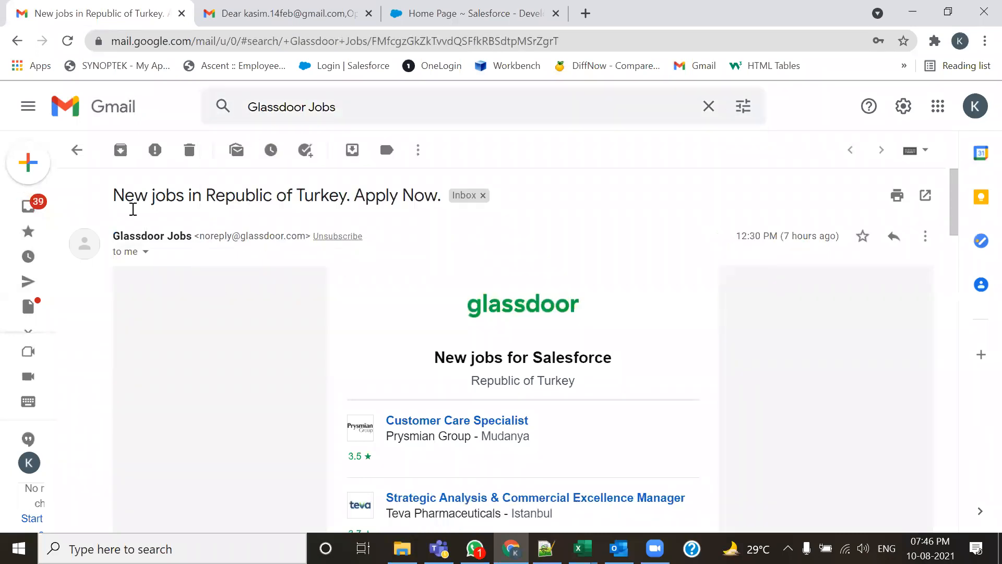
Run a fresh mailbox search for "Glassdoor Jobs" from the inbox and reopen the 12:30 PM email about jobs in Turkey
click(76, 150)
click(36, 208)
click(376, 107)
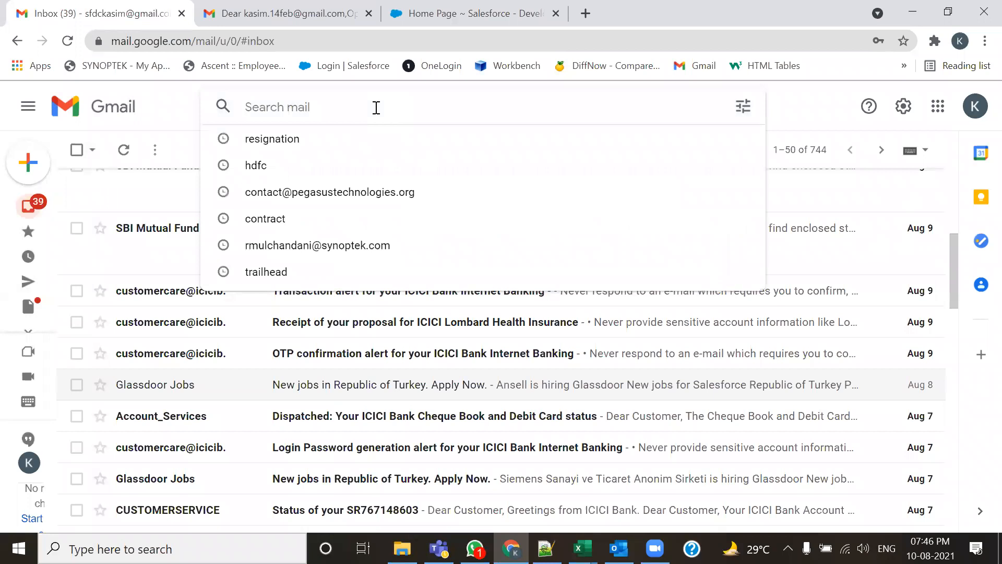
text(Glassdoor Jobs)
key(Return)
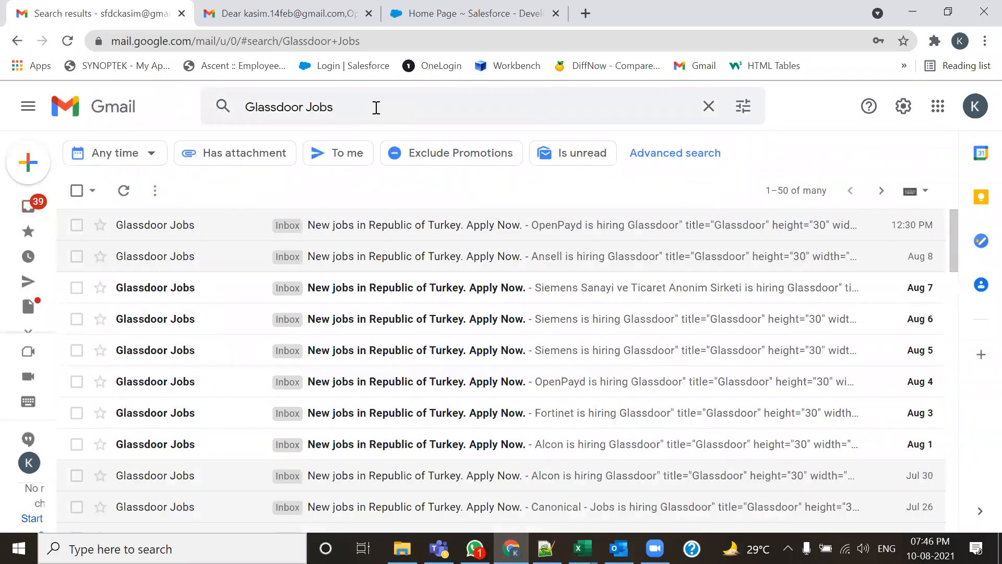
click(380, 230)
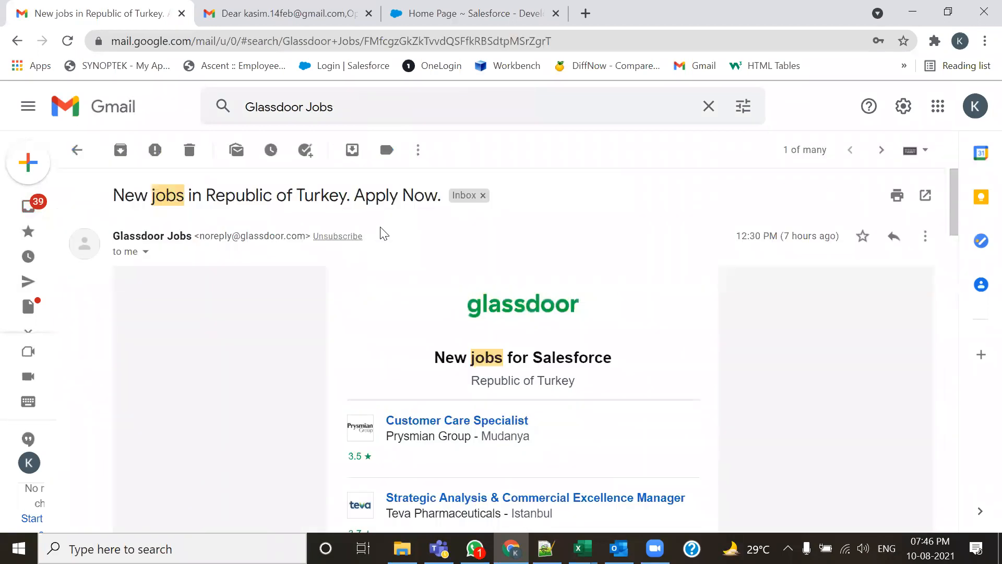
Examine the 12:30 PM Glassdoor email's layout, from the Salesforce job listings down to the footer and back
scroll(331, 335, down, 2)
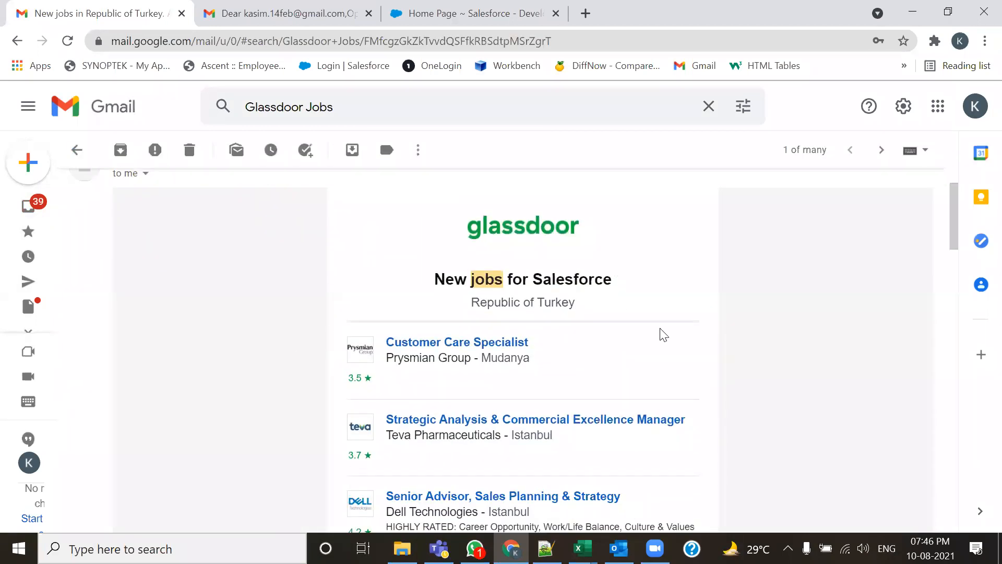
scroll(443, 214, down, 20)
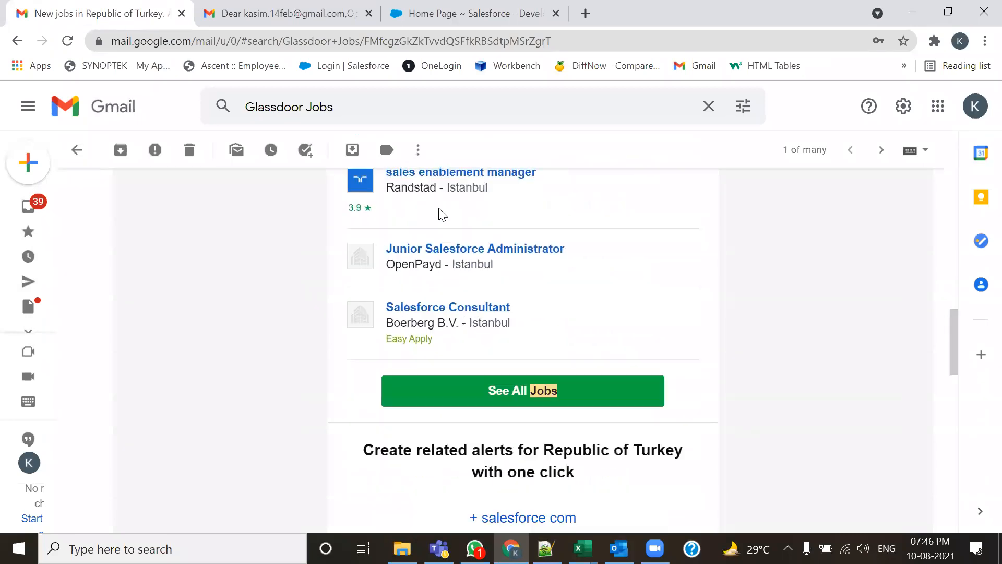
scroll(447, 248, down, 10)
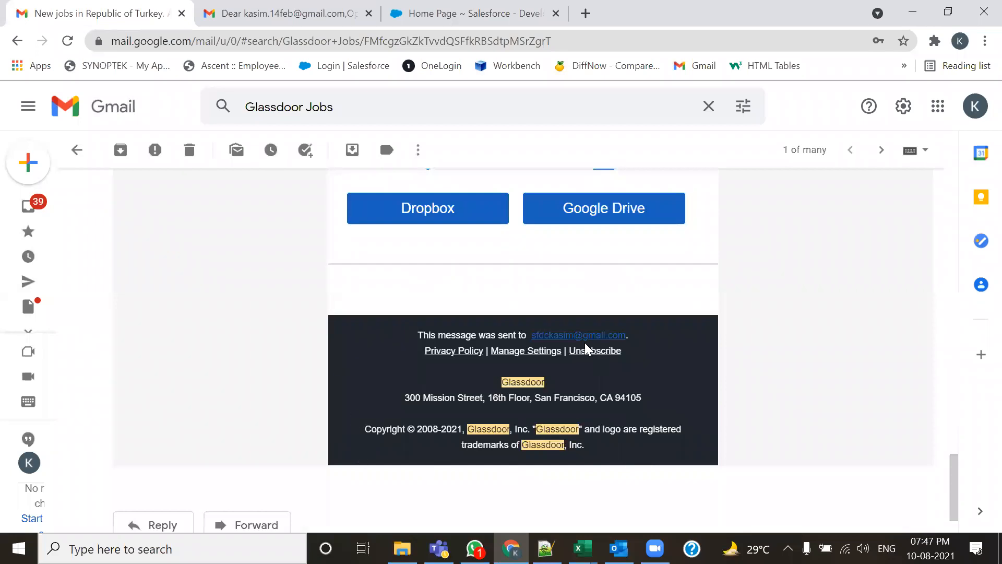
scroll(656, 414, up, 2)
scroll(657, 414, up, 6)
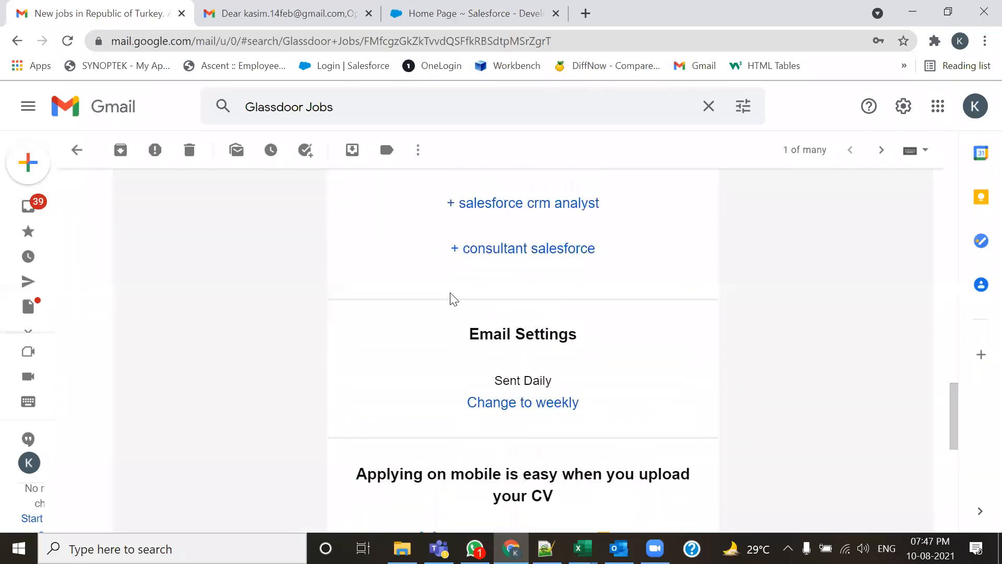
scroll(592, 280, up, 8)
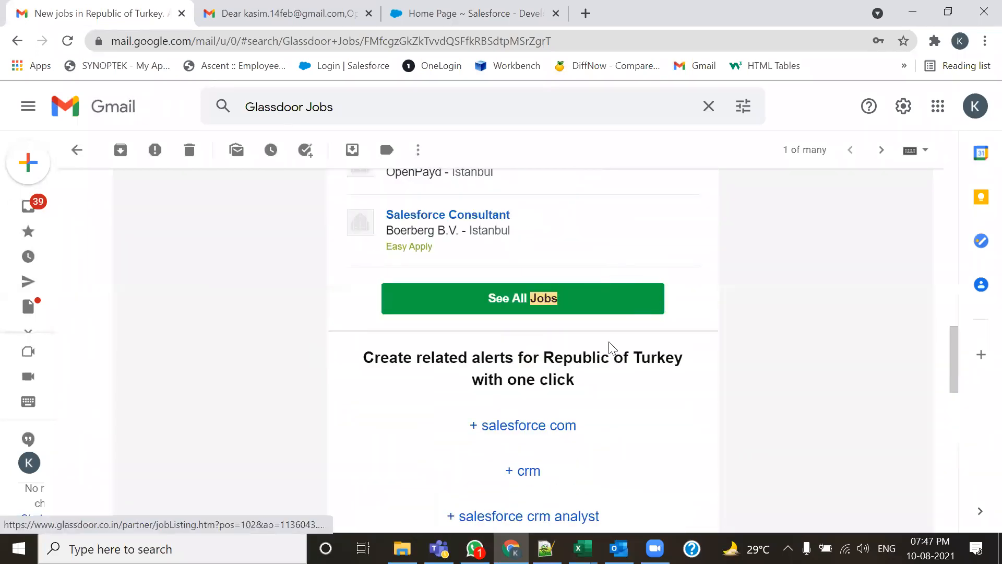
scroll(450, 340, up, 3)
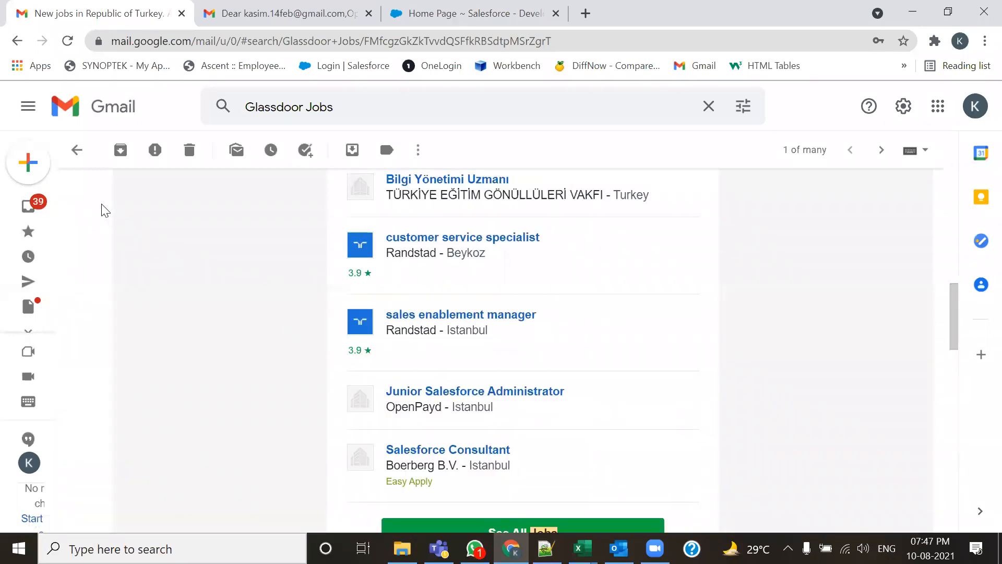
Open the Aug 7 Glassdoor Jobs email from the search results and compare its header, job listings and footer
click(77, 150)
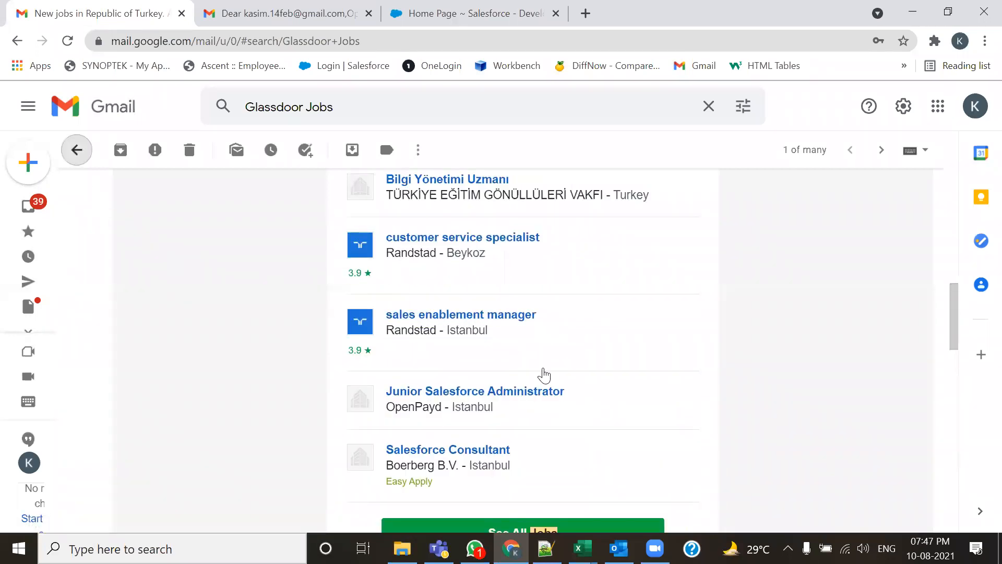
click(543, 371)
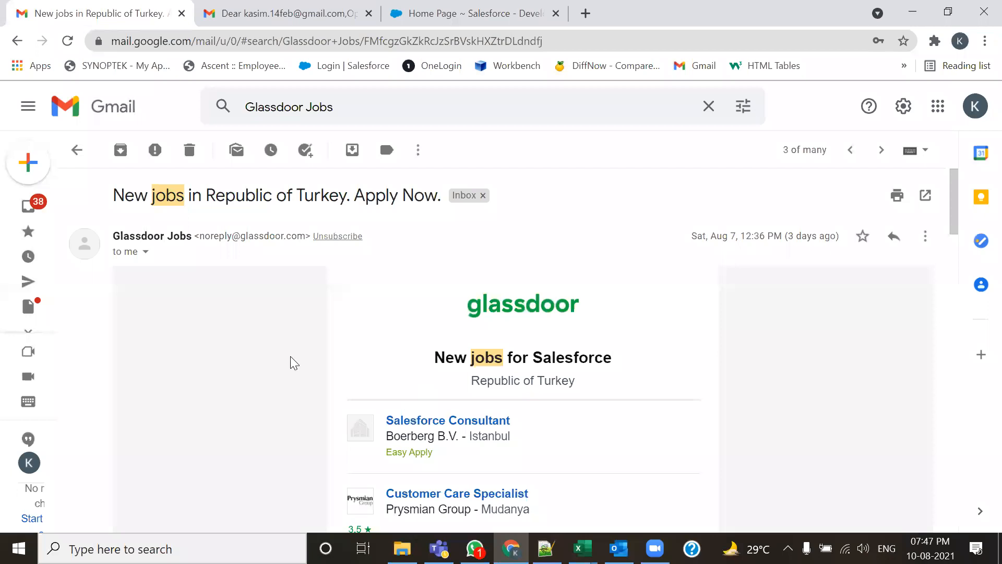
scroll(477, 382, down, 20)
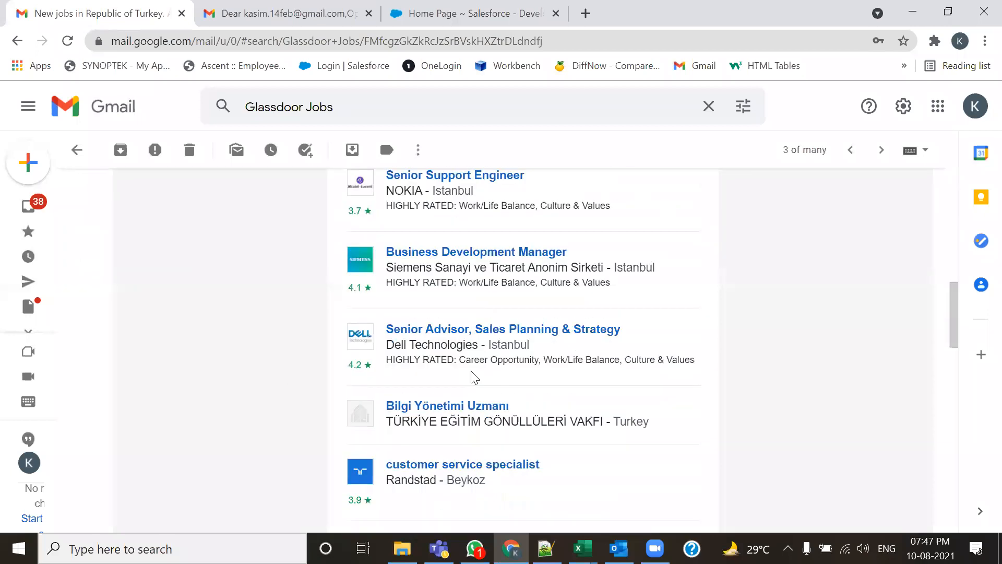
scroll(472, 372, up, 20)
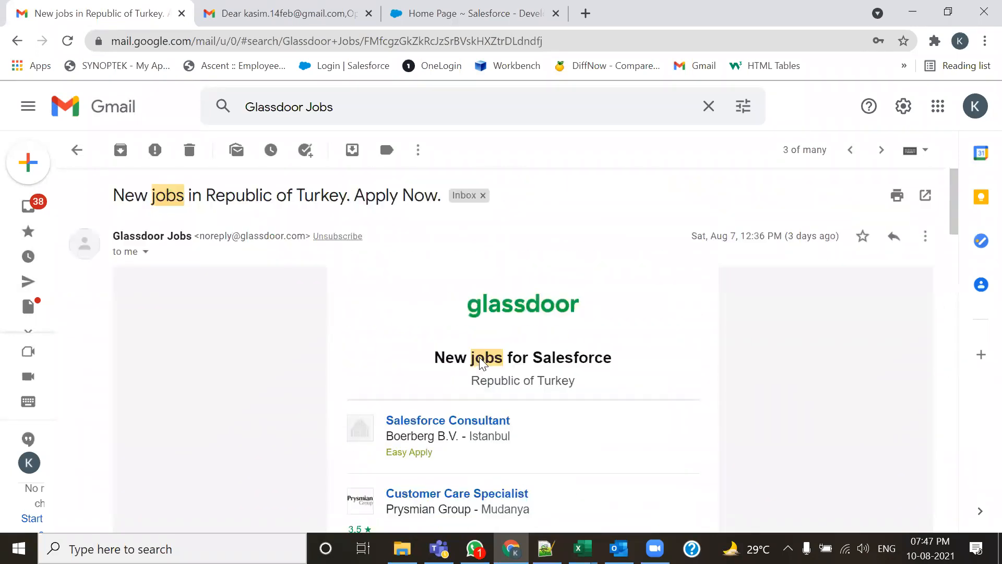
scroll(573, 322, down, 15)
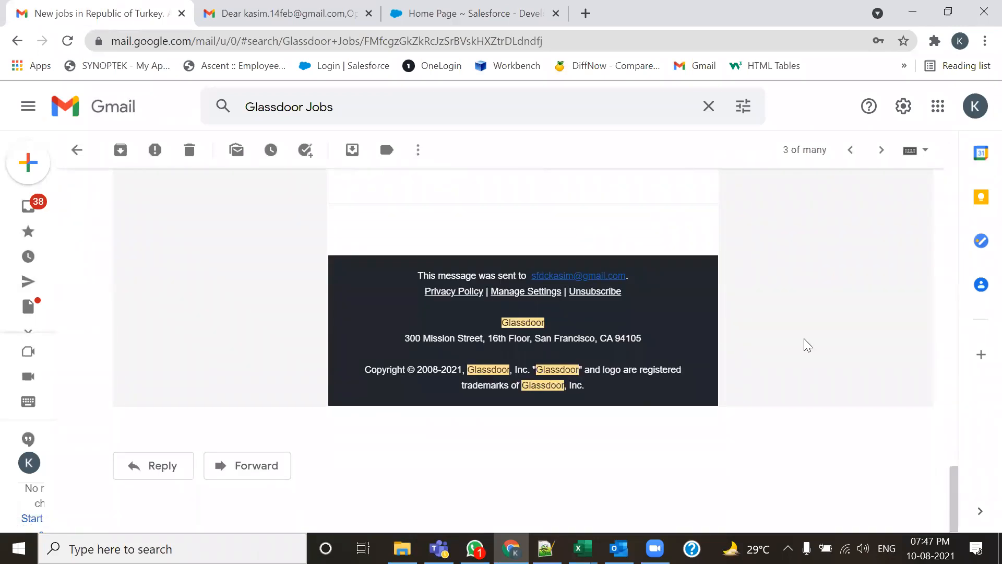
scroll(744, 375, up, 12)
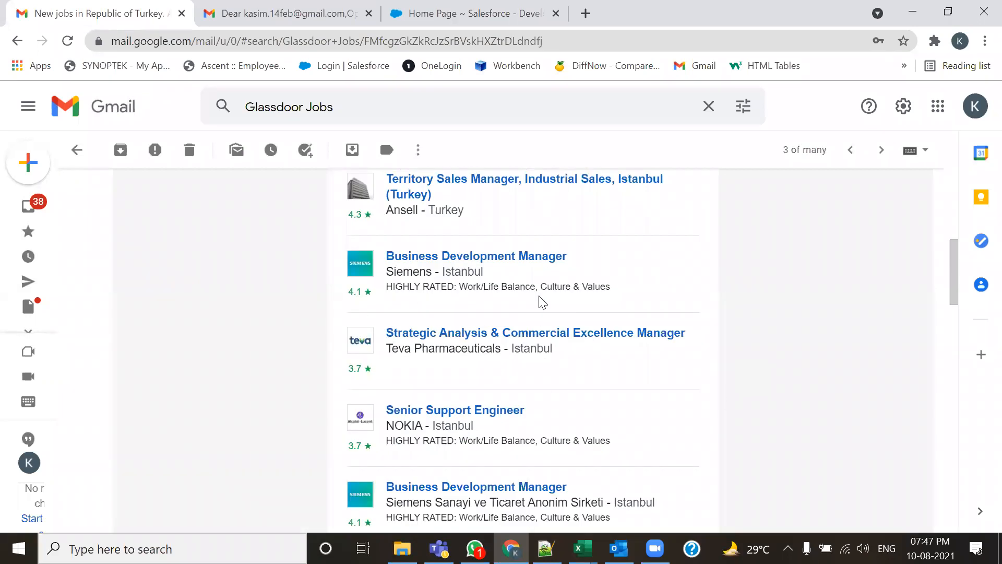
scroll(539, 303, up, 3)
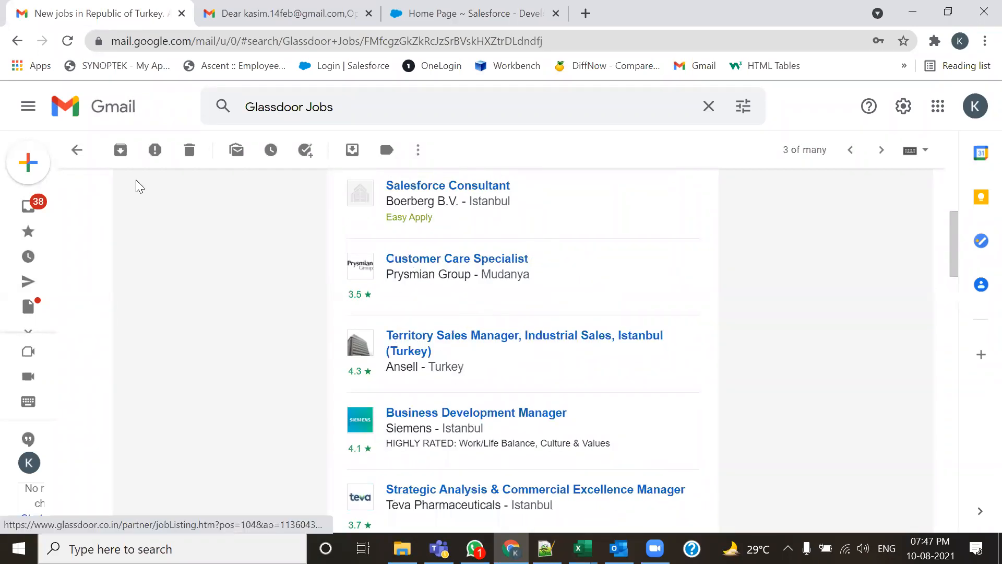
Search the mailbox for "monster" and open the Axycube Solutions email about the Virtual Drive on 14th August
click(77, 150)
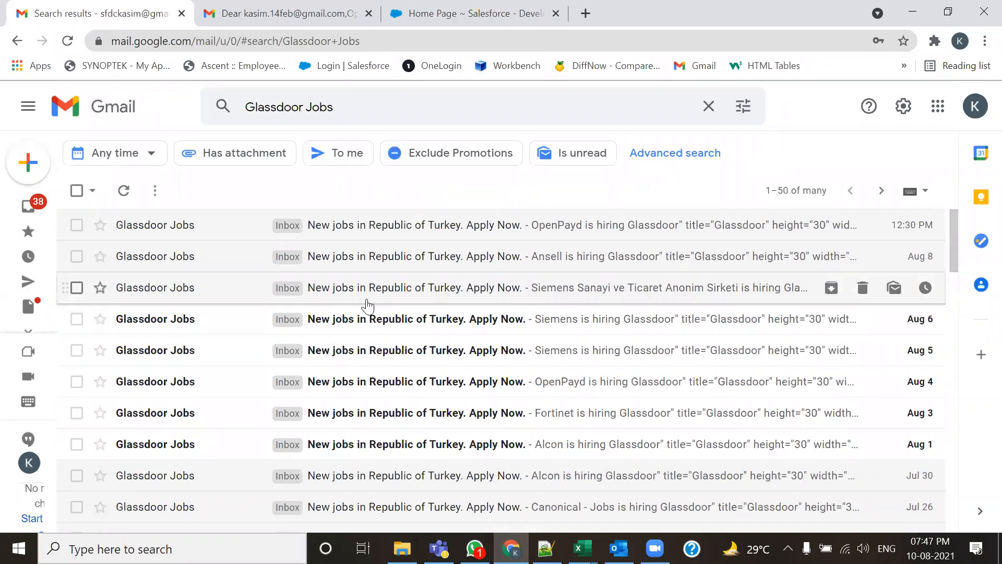
click(352, 113)
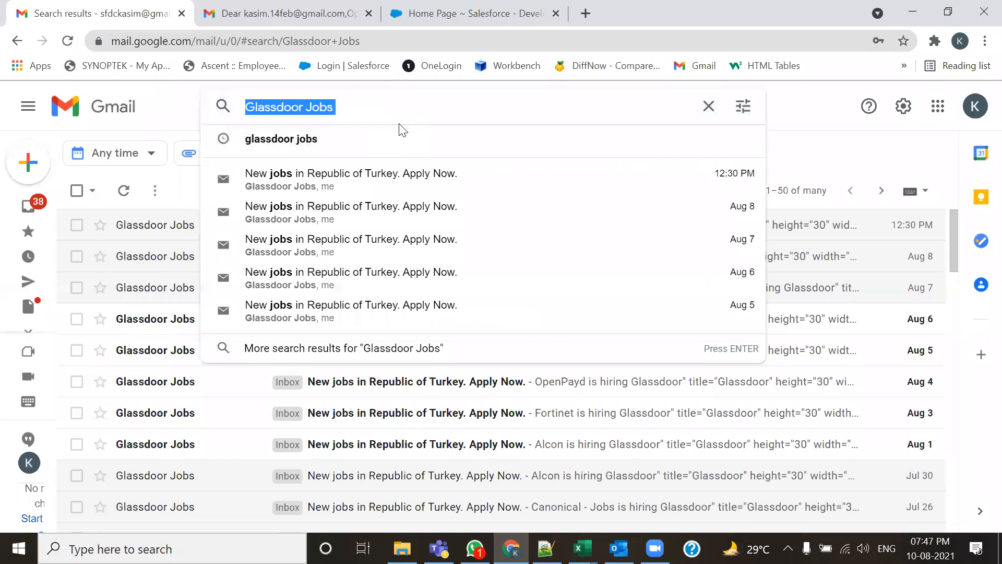
text(Mon)
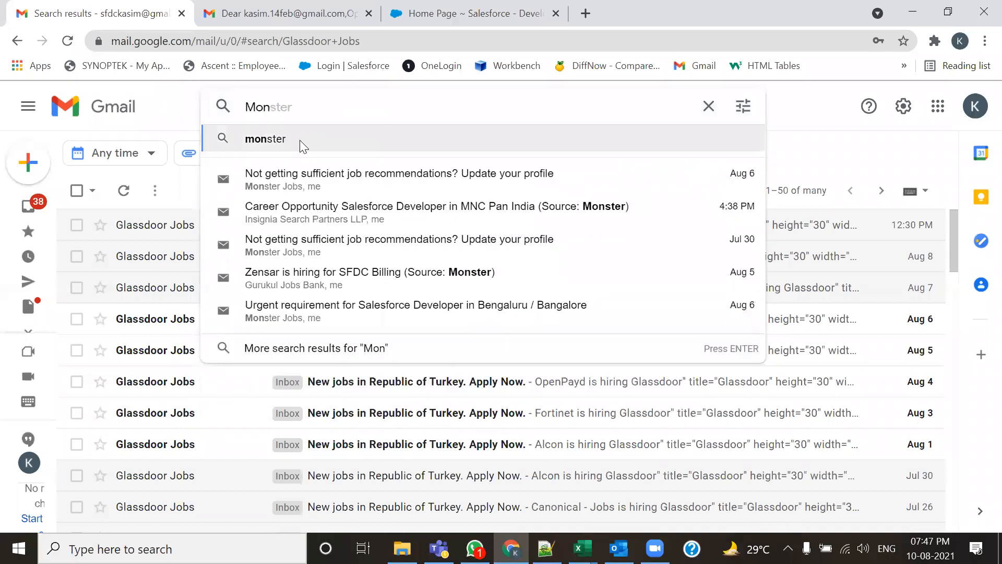
click(300, 140)
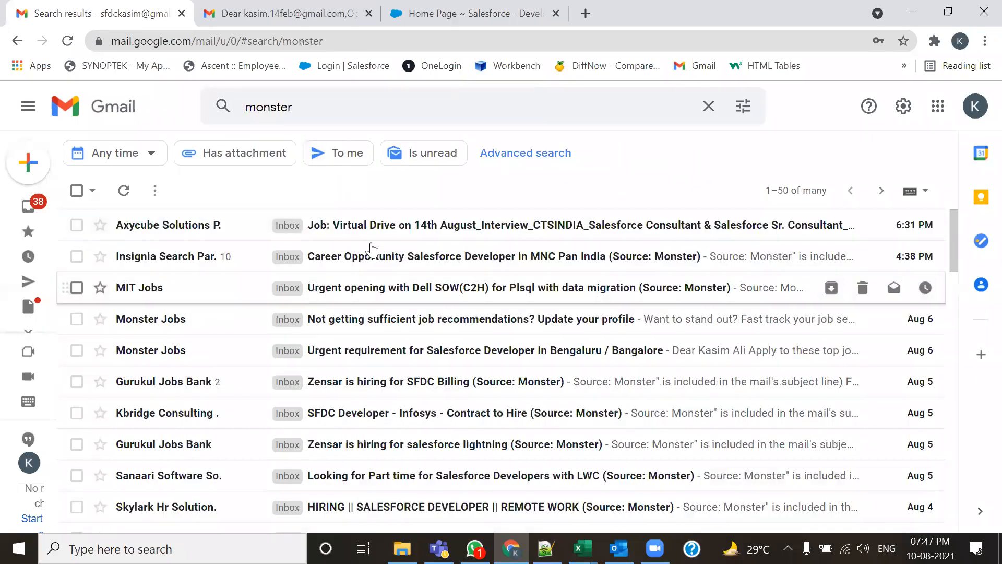
click(381, 230)
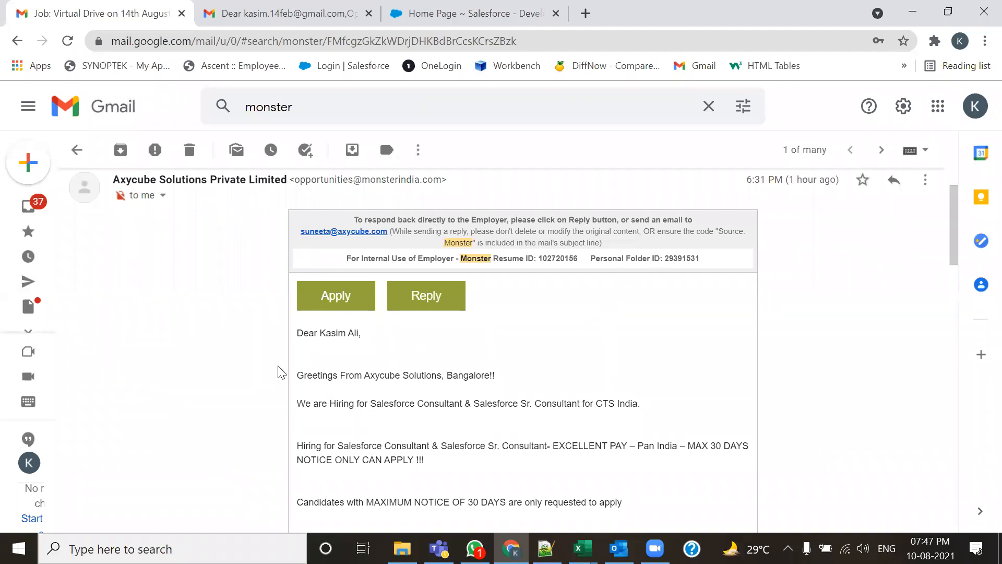
Examine the start of the Axycube email, outline its employer-response header block in red, and clear the annotation
scroll(633, 324, down, 2)
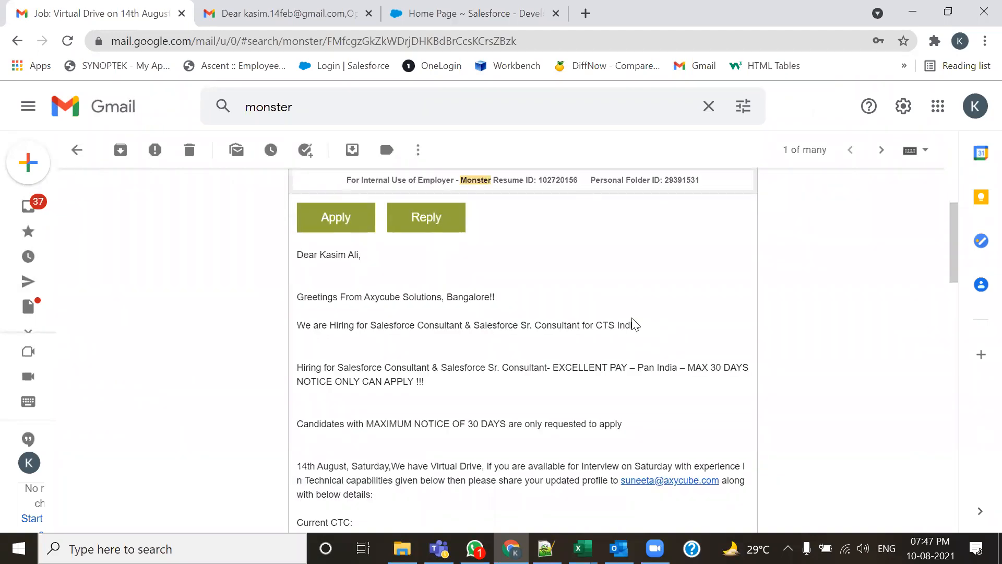
scroll(633, 324, up, 2)
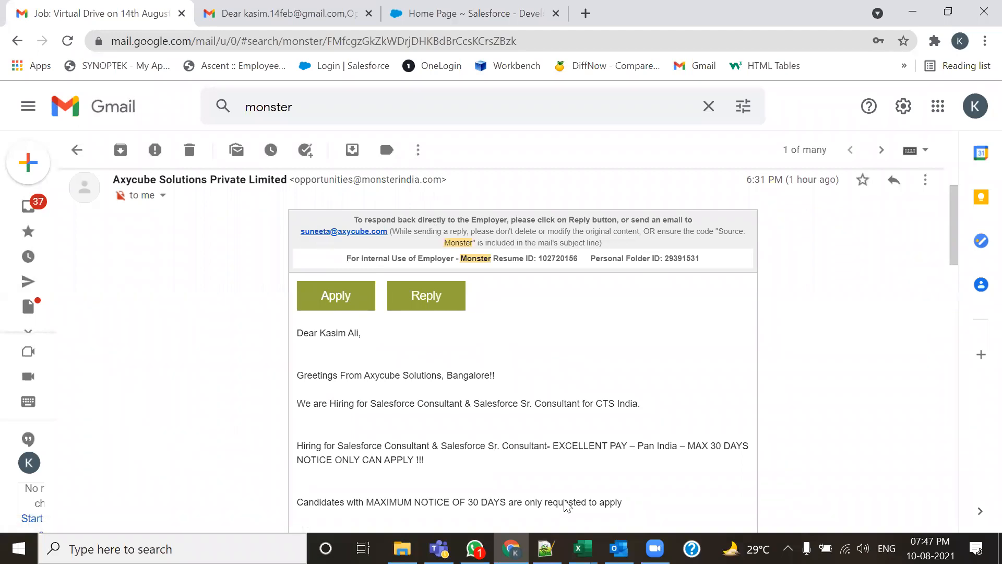
mouse_move(277, 267)
mouse_down()
mouse_move(760, 267)
mouse_move(581, 194)
mouse_move(314, 196)
mouse_move(277, 268)
mouse_up()
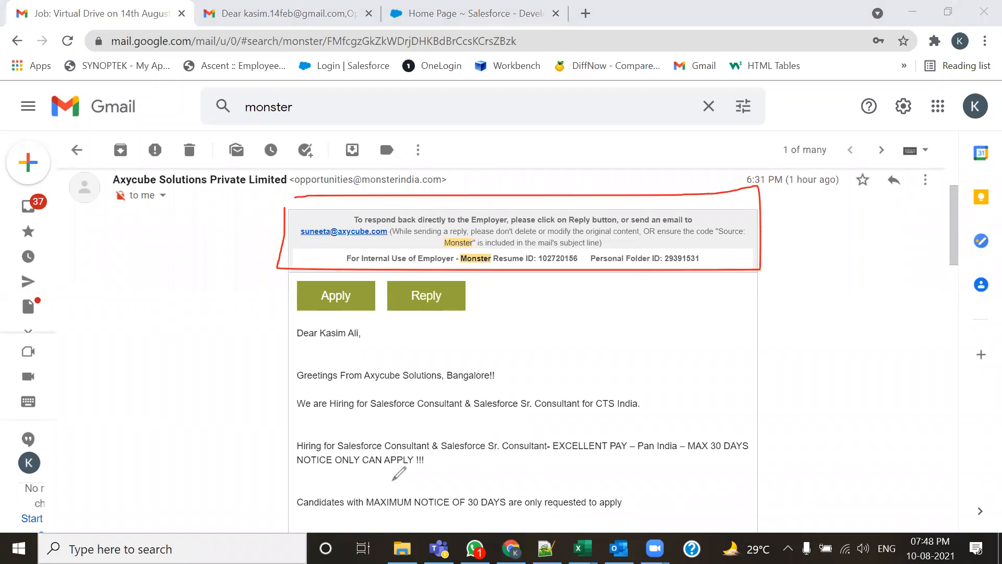
key(ctrl+z)
Review the email's job description through to its end, outline the Monster disclaimer footer in red, and clear the annotation
scroll(670, 277, down, 20)
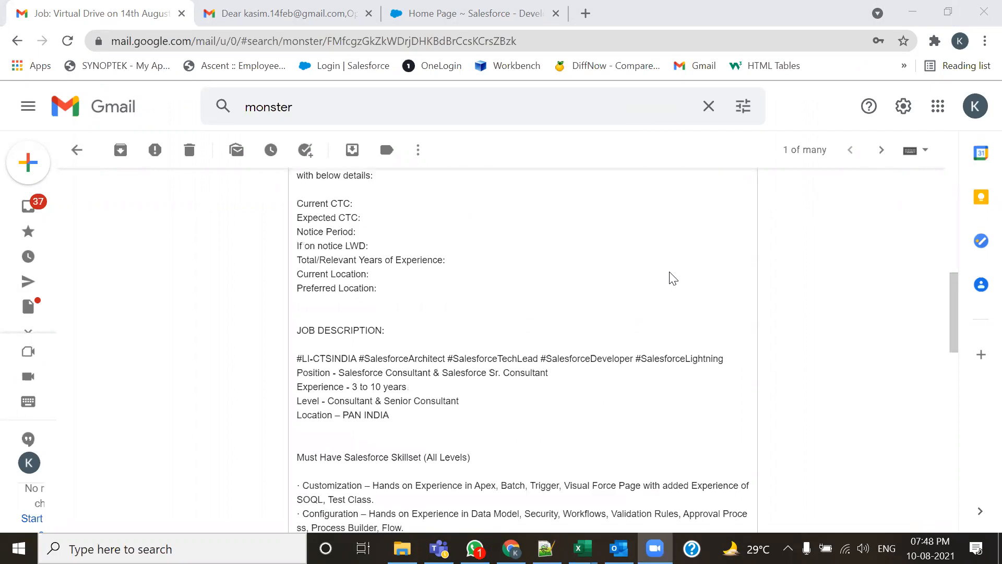
scroll(670, 275, down, 2)
scroll(669, 277, up, 3)
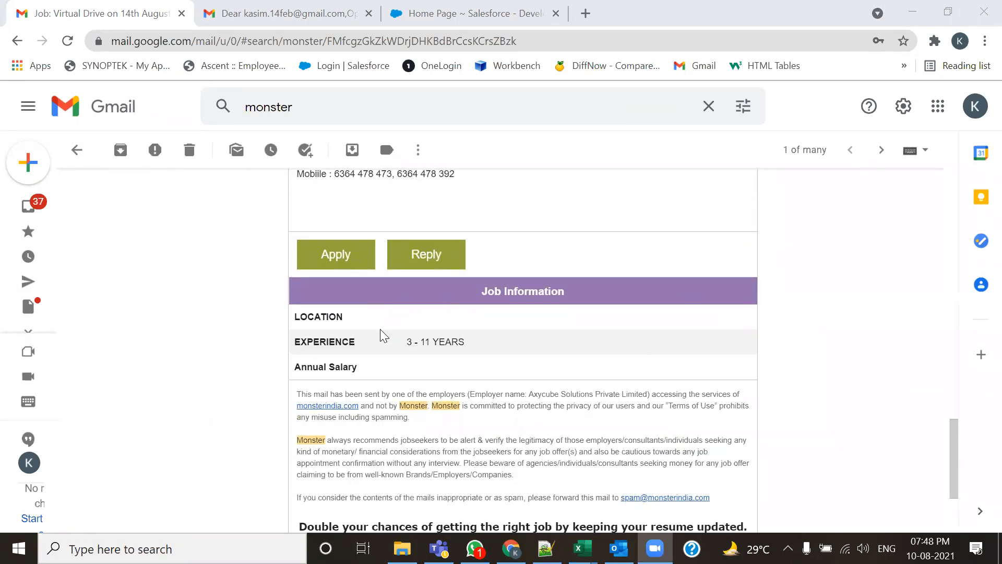
scroll(355, 292, down, 3)
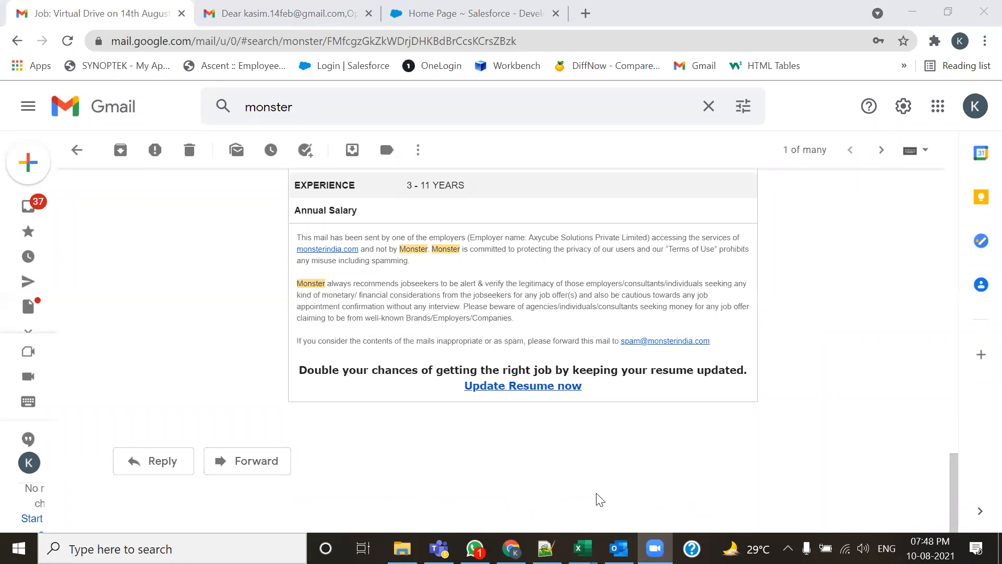
mouse_move(284, 224)
mouse_down()
mouse_move(290, 400)
mouse_move(745, 398)
mouse_move(761, 223)
mouse_move(304, 219)
mouse_up()
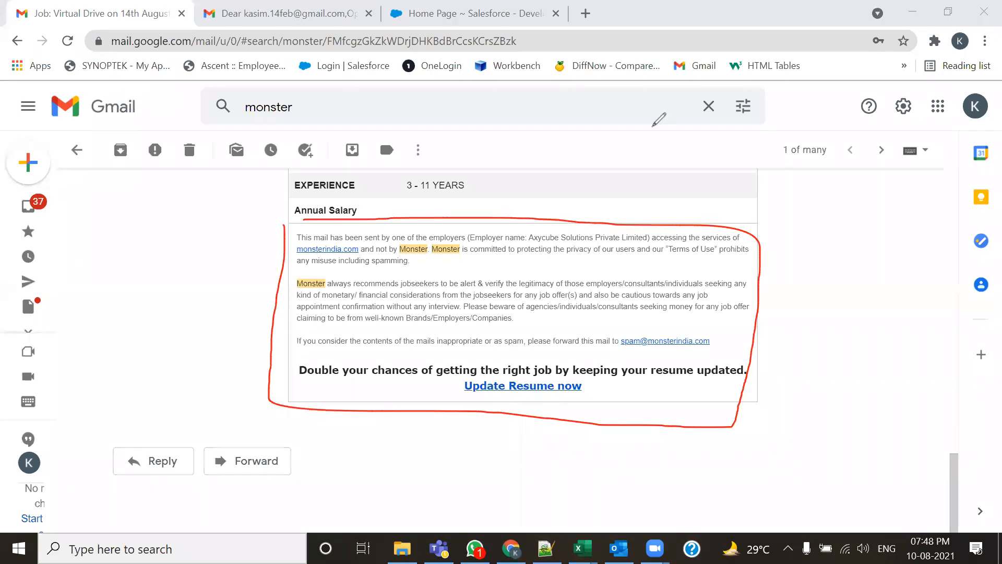
click(653, 126)
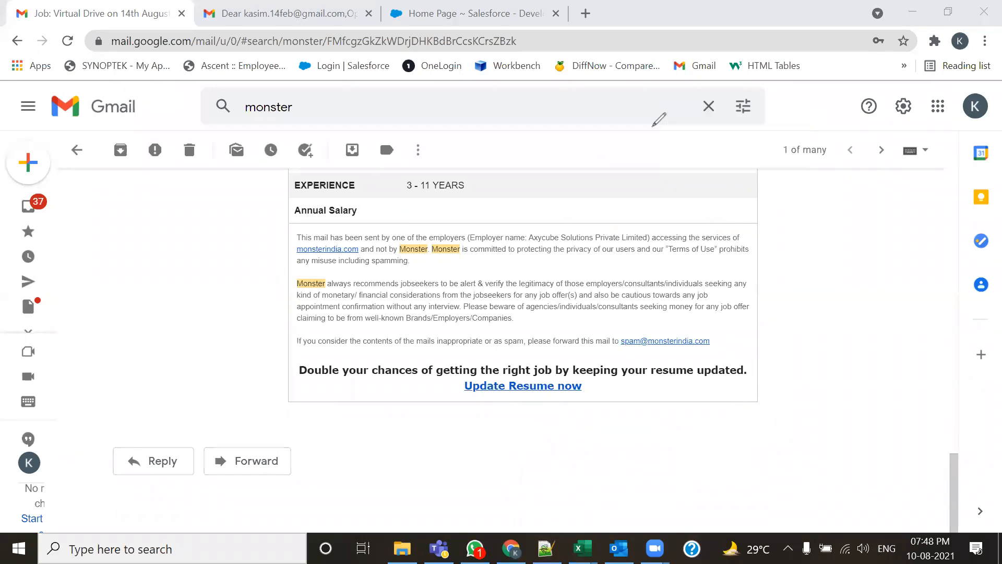
Return to the monster results and view the Insignia Search Partners email about a Salesforce Developer career opportunity
scroll(593, 329, up, 14)
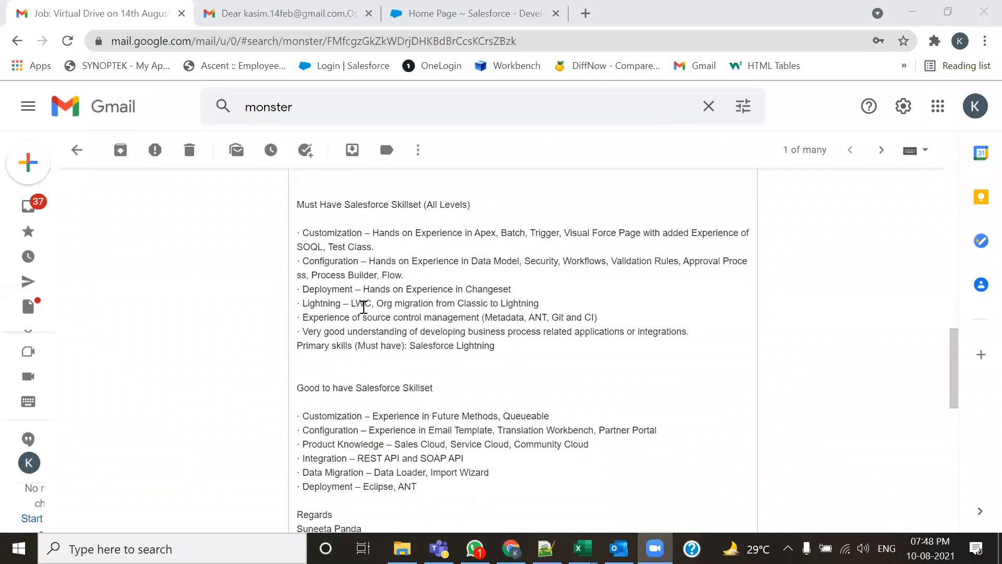
scroll(440, 238, up, 6)
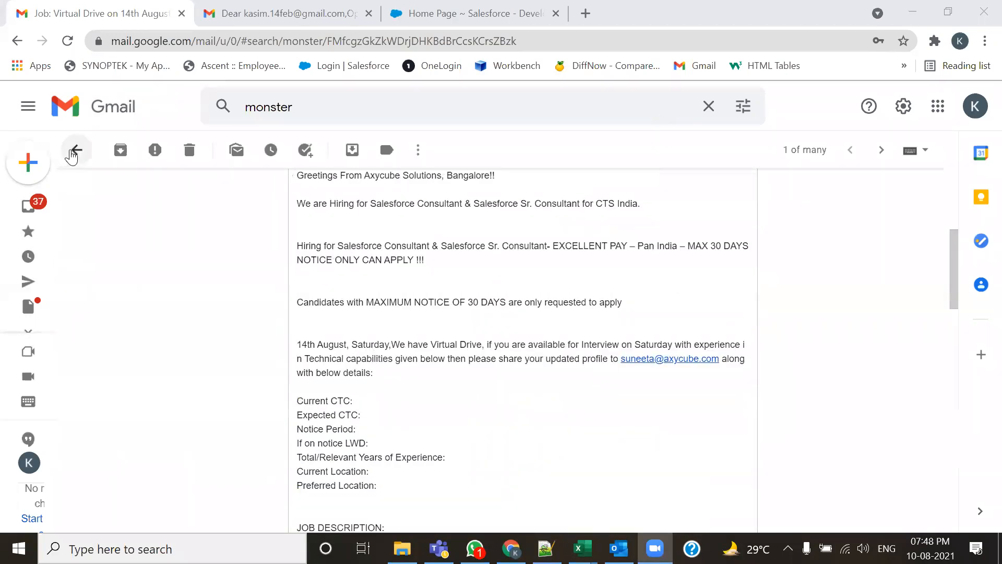
click(77, 151)
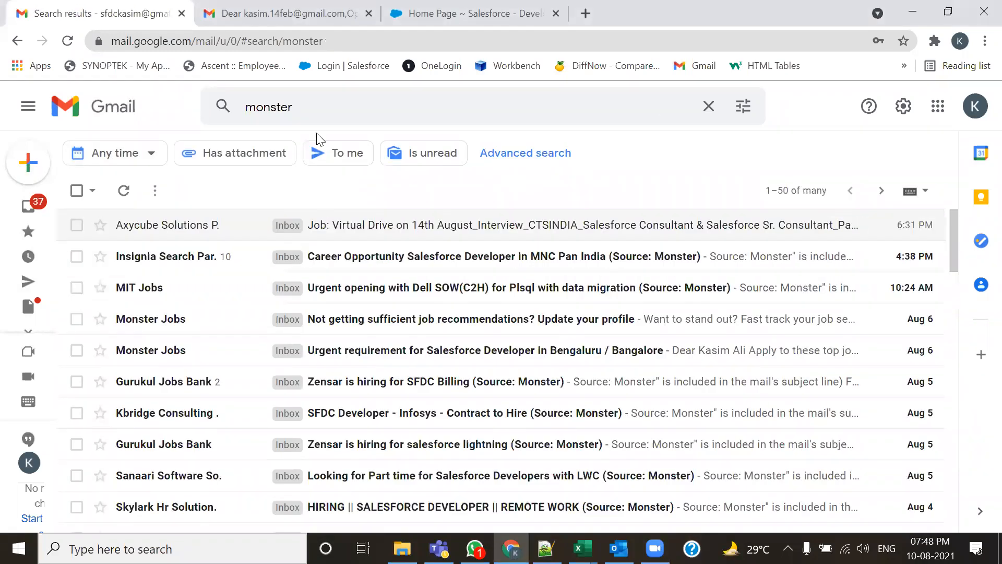
click(319, 258)
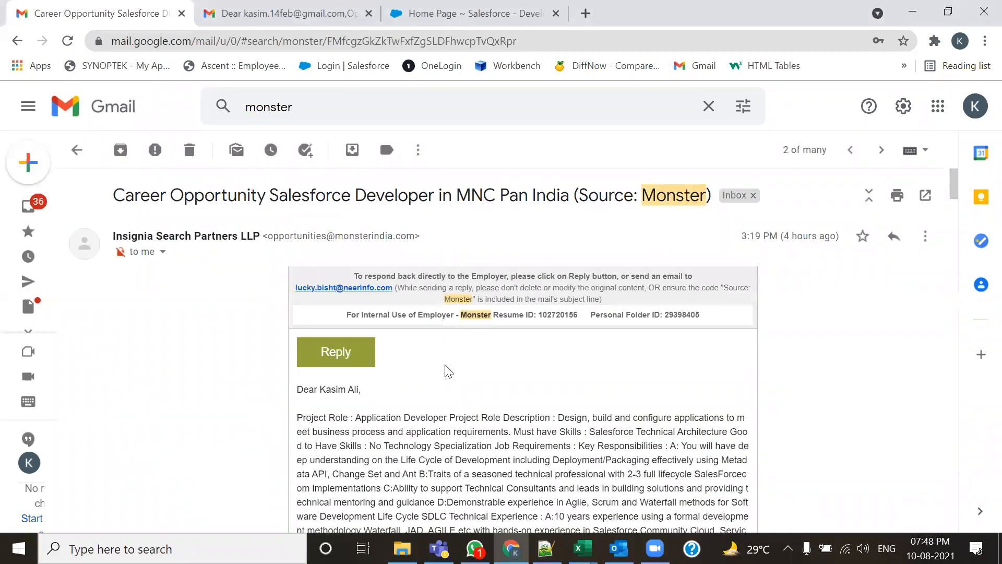
scroll(448, 370, down, 2)
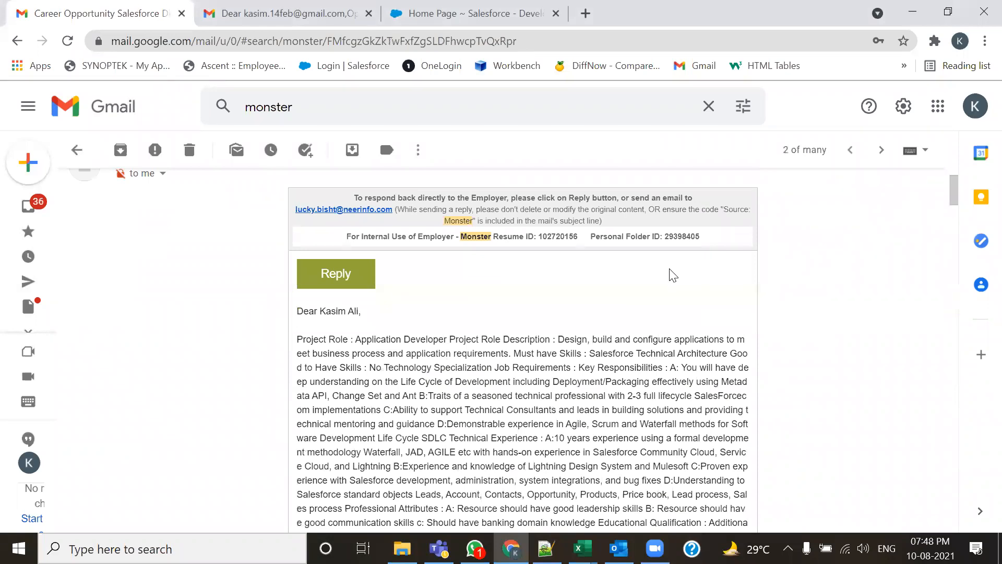
scroll(677, 284, down, 3)
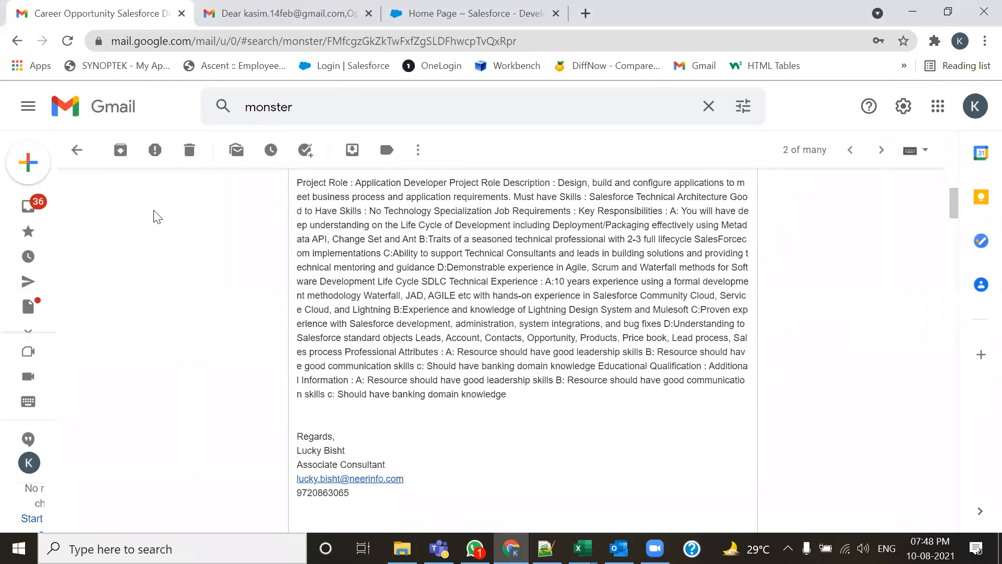
View the MIT Jobs Dell SOW email and the two Monster Jobs emails one after another from the monster results
click(77, 150)
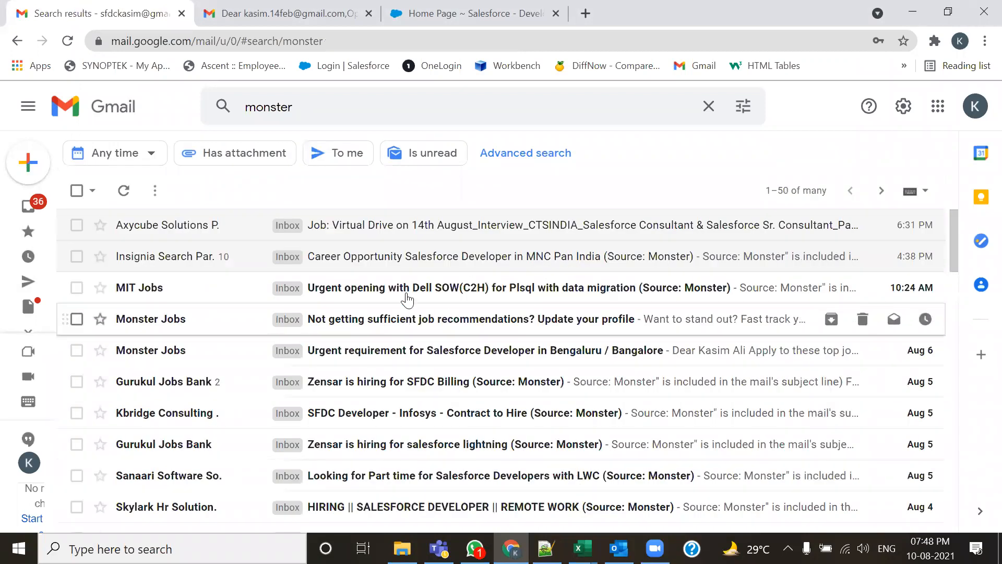
click(459, 287)
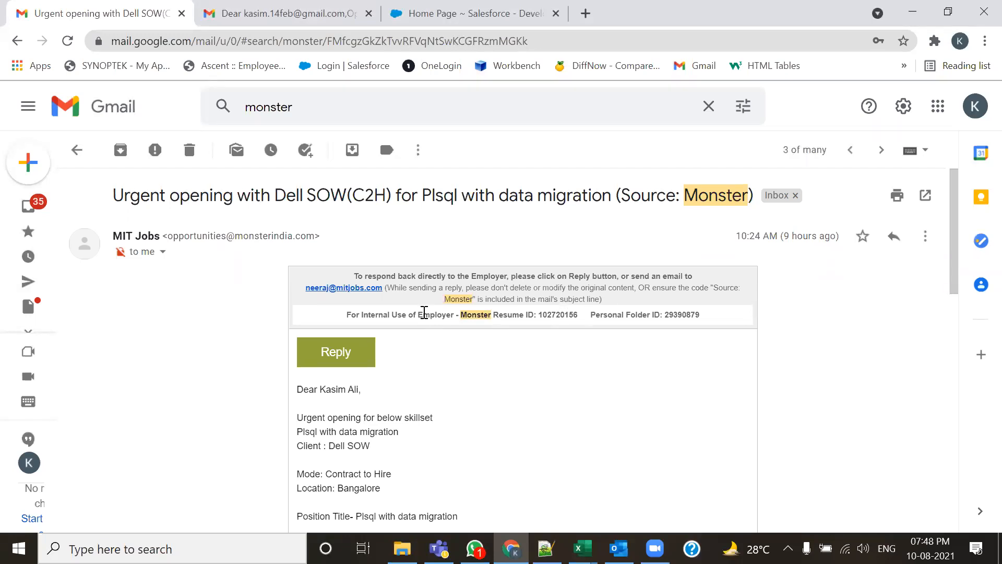
click(86, 158)
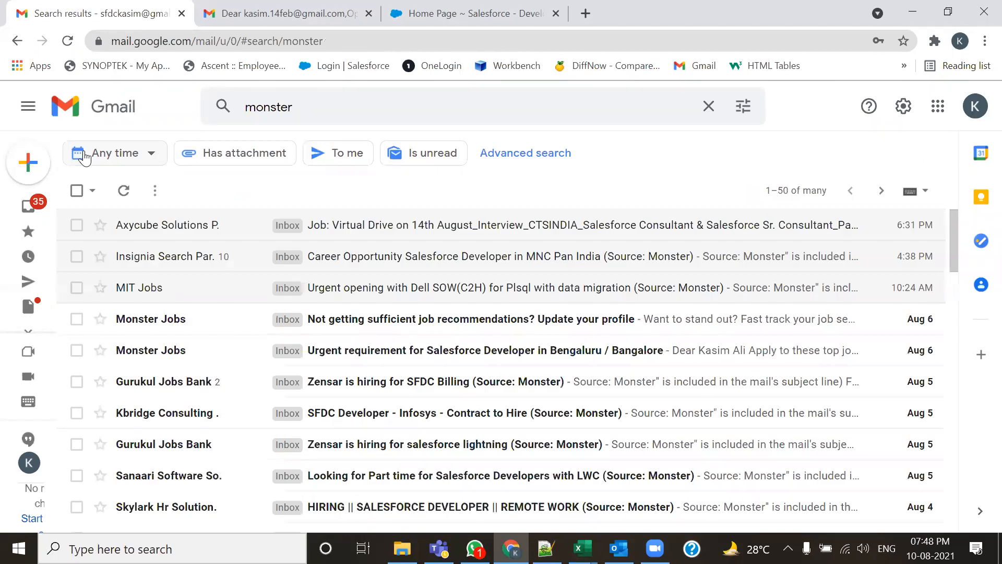
click(403, 330)
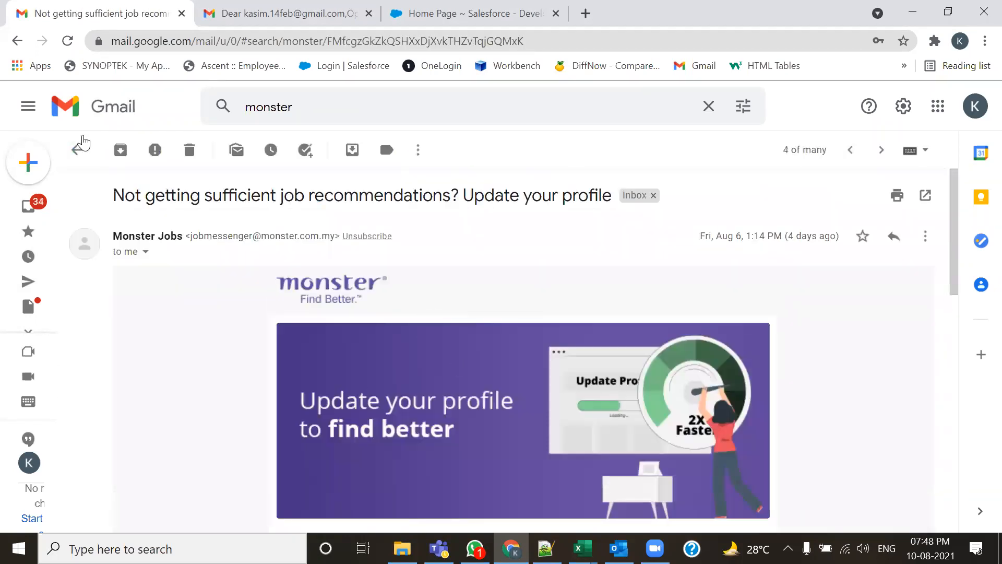
click(81, 144)
click(360, 351)
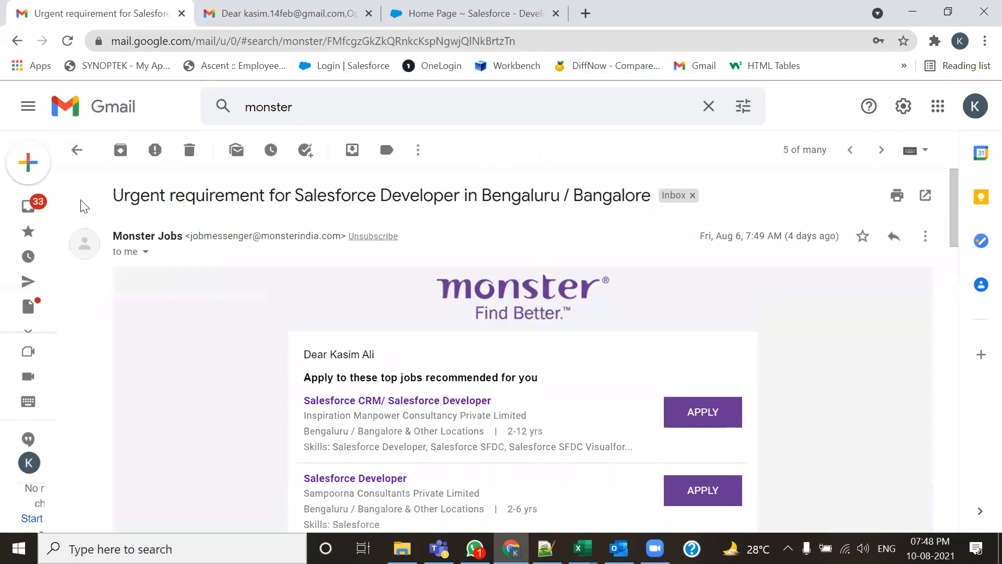
click(79, 149)
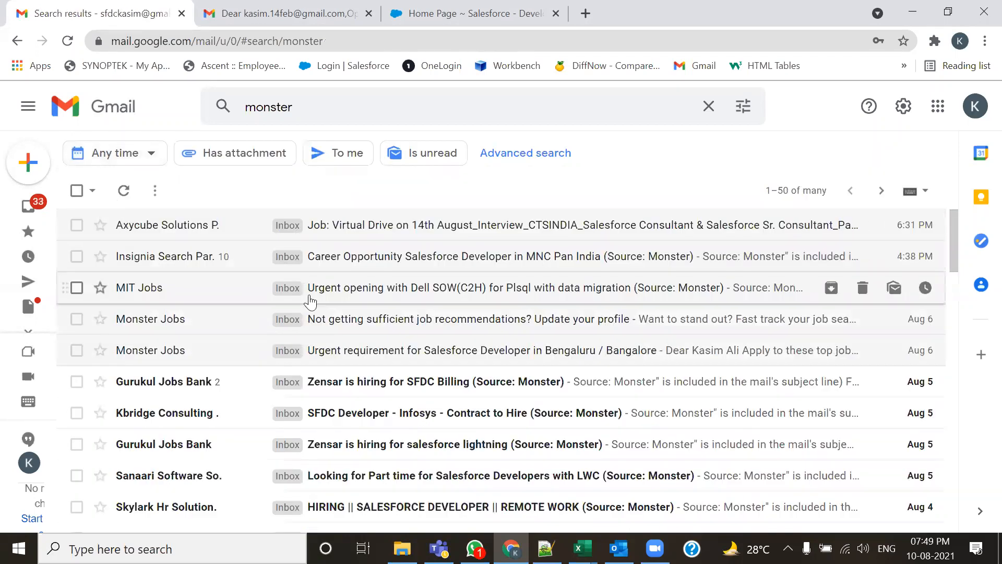
Compare the MIT Jobs Dell SOW email with the Monster Jobs Salesforce Developer email for Bengaluru, and return to the results
click(383, 296)
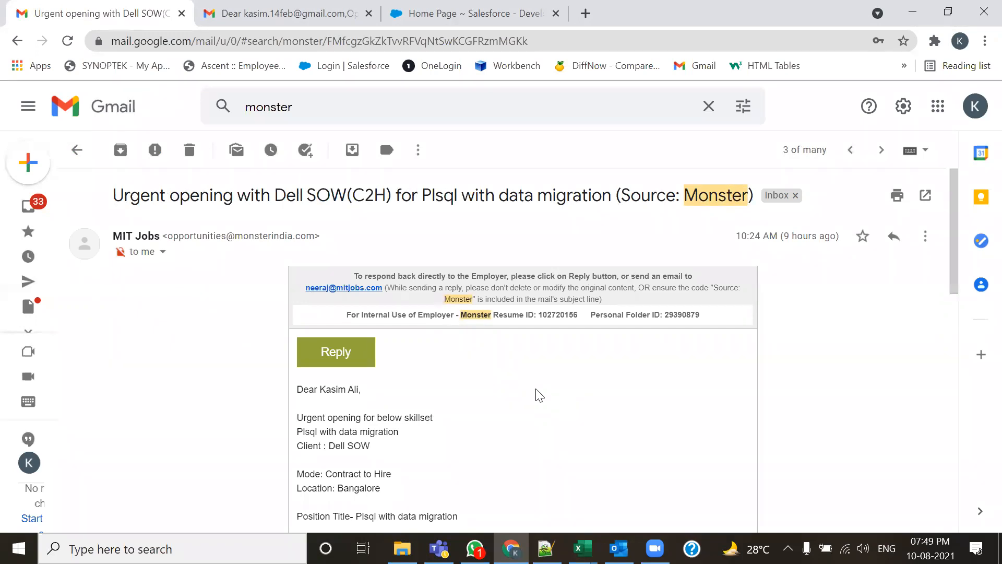
click(77, 150)
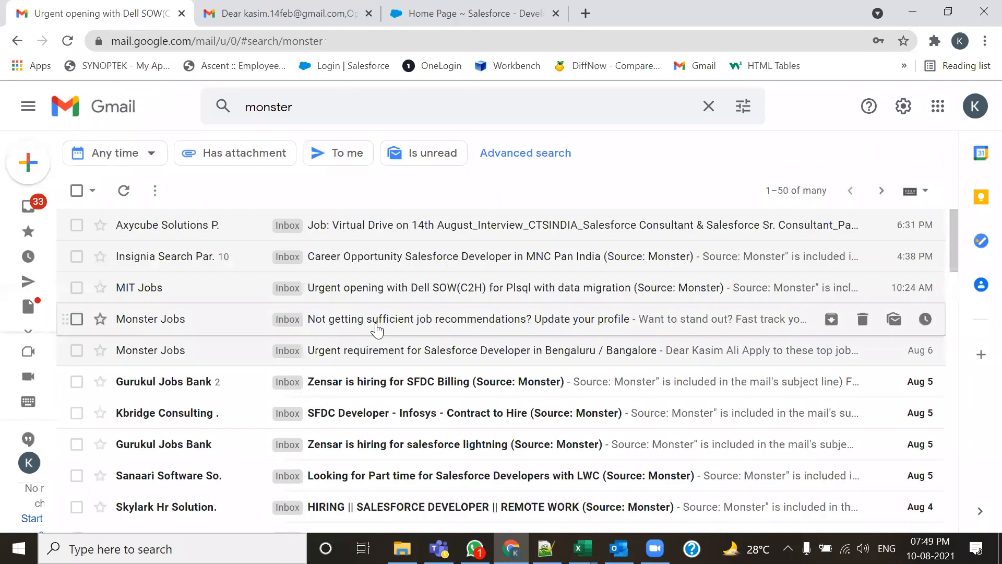
click(372, 359)
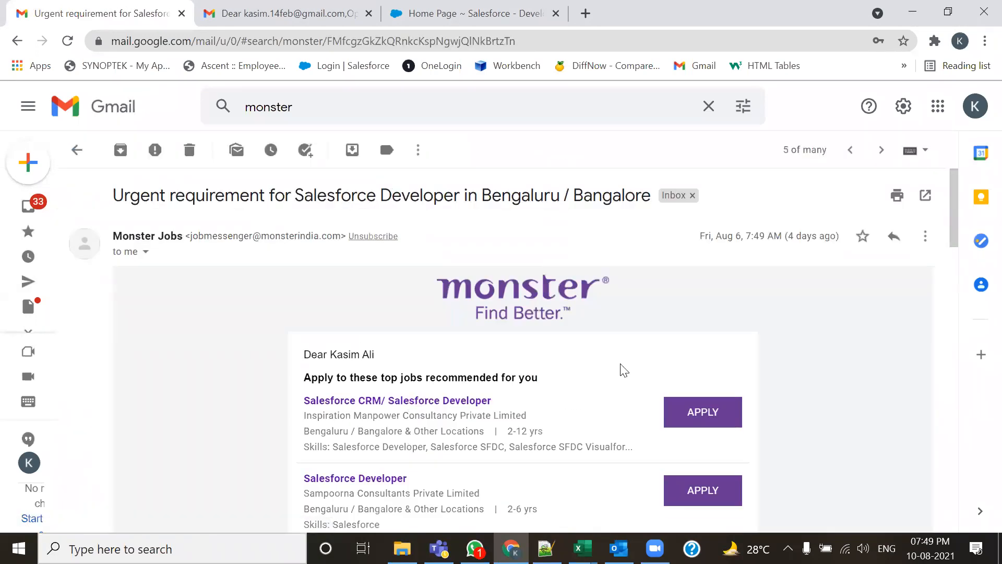
click(77, 150)
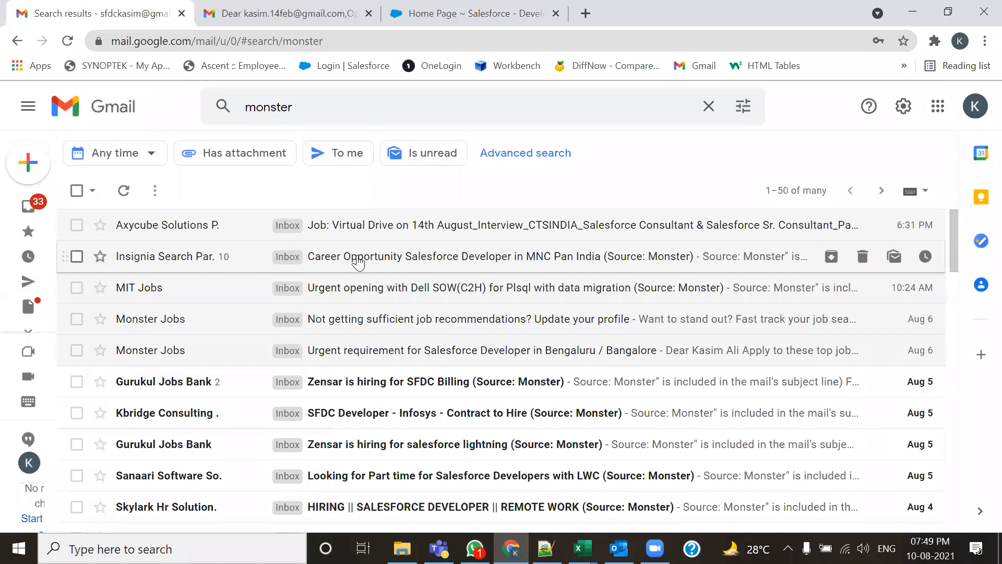
Bring up the Salesforce home page, switch to Notepad++, and go to the start of the 104-Admin.txt notes
click(418, 20)
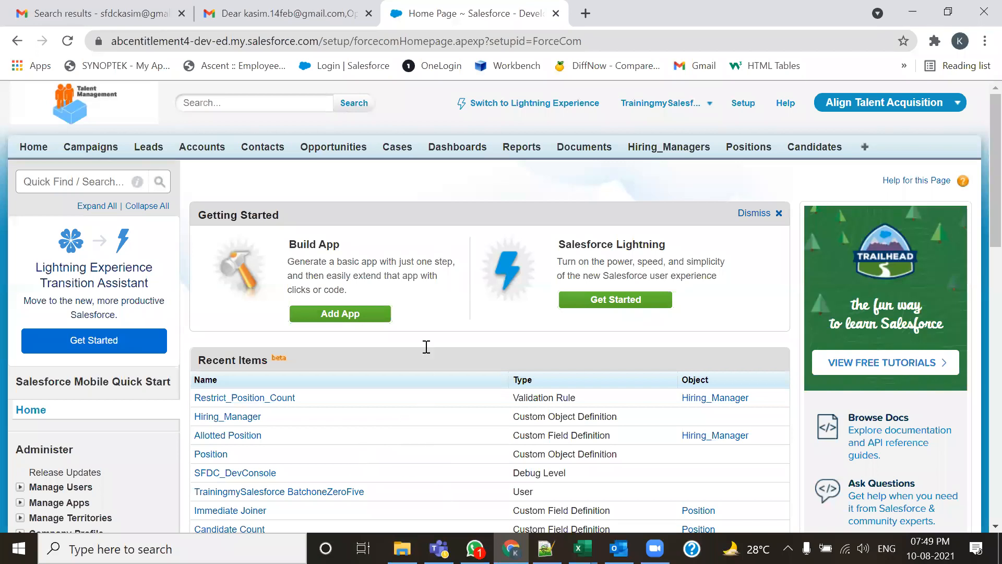
key(alt+Tab)
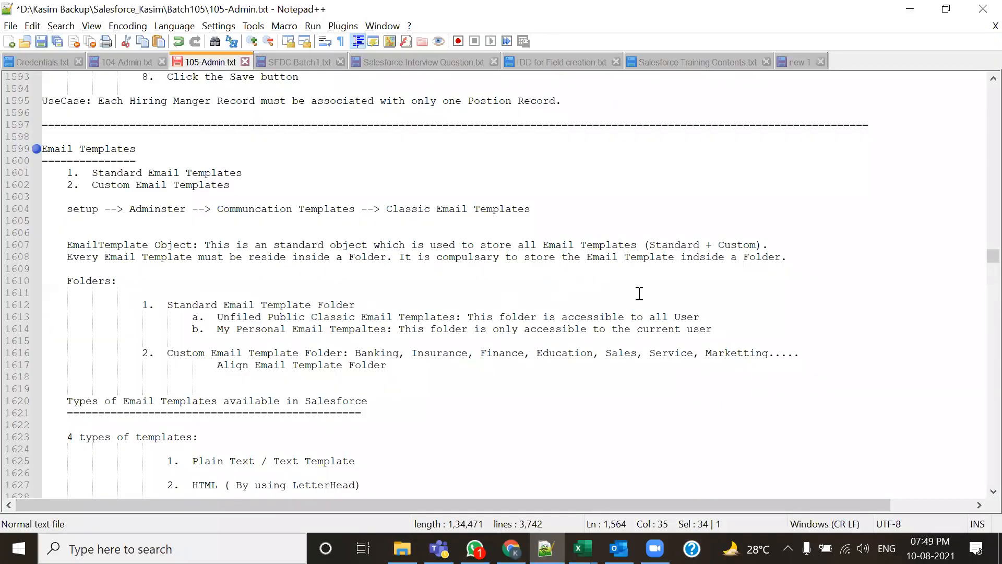
click(142, 63)
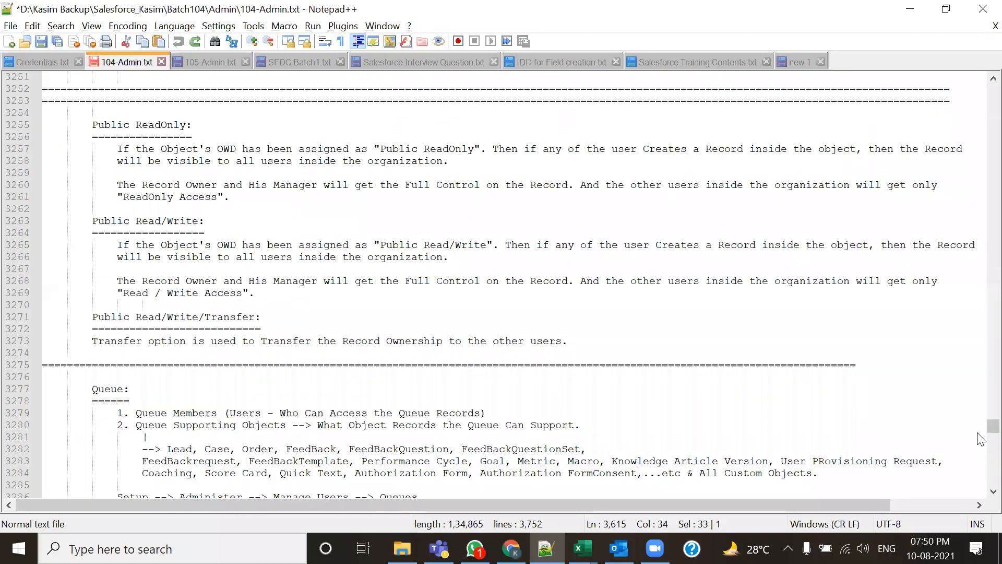
drag(991, 425, 982, 84)
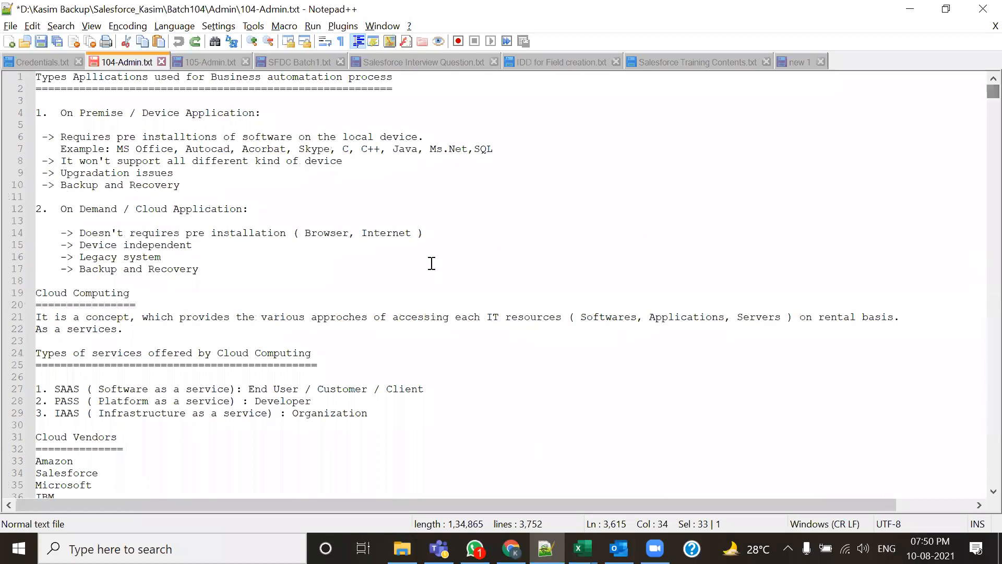
Look through the 104-Admin.txt notes for the Cloud Services Offered by the Salesforce CRM section and highlight its heading
scroll(424, 270, down, 2)
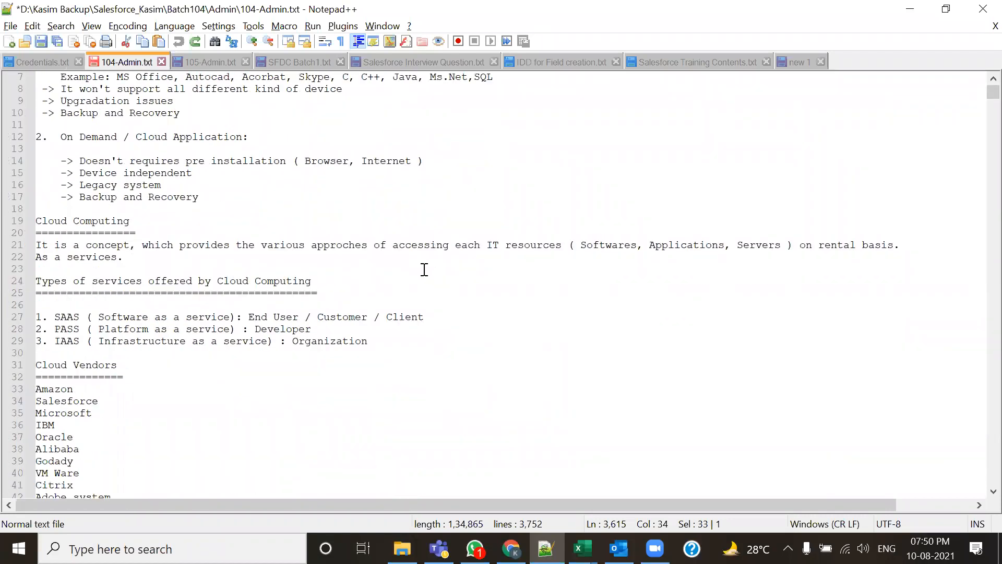
scroll(424, 270, down, 18)
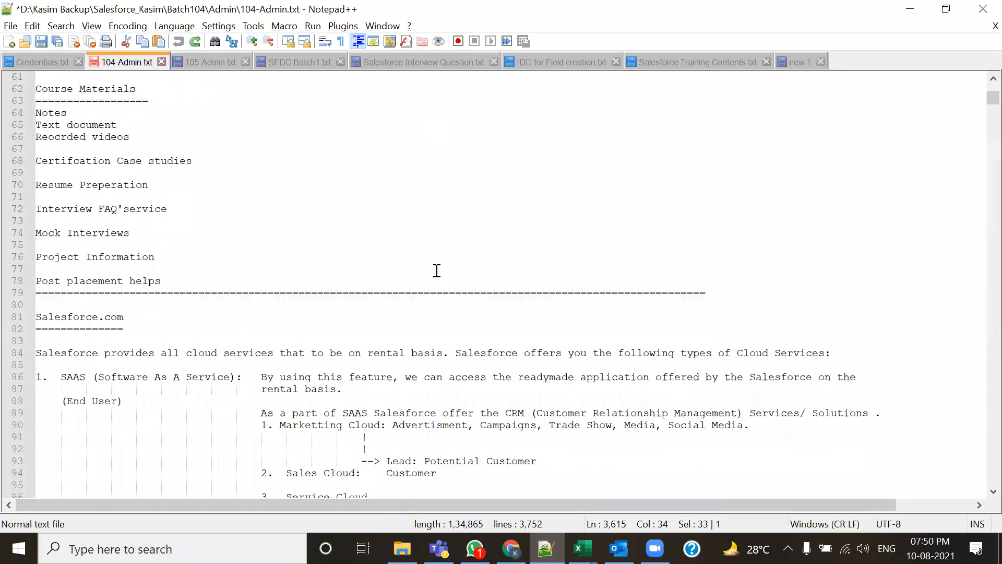
scroll(384, 306, down, 9)
scroll(387, 312, down, 7)
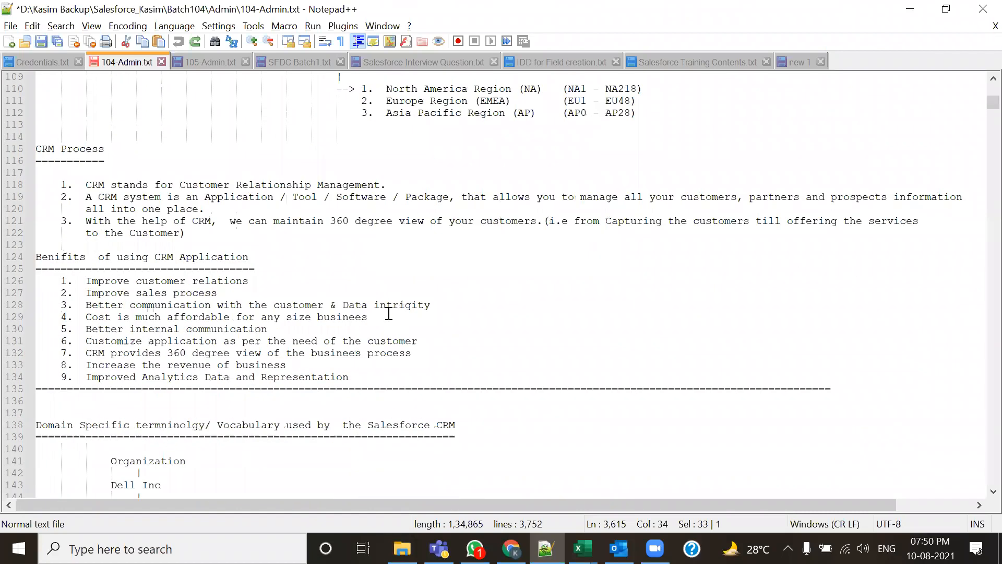
scroll(389, 314, down, 18)
scroll(402, 355, down, 13)
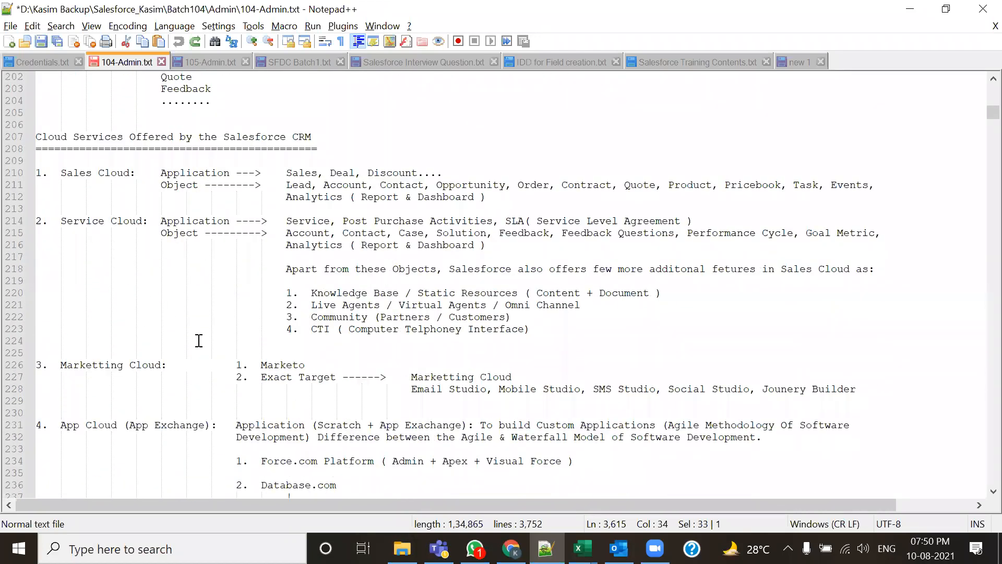
scroll(199, 338, down, 5)
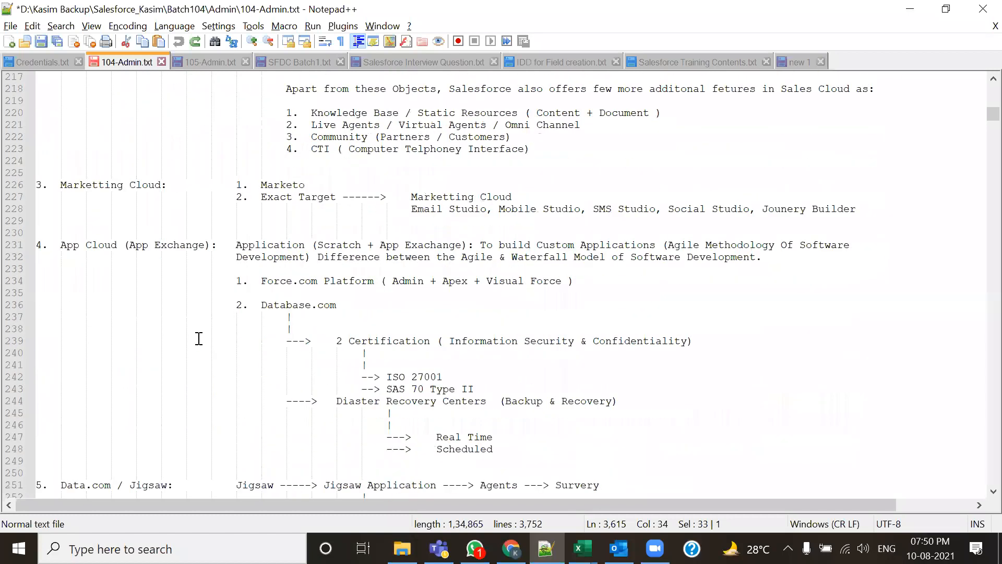
scroll(199, 338, down, 5)
scroll(199, 338, up, 13)
click(42, 235)
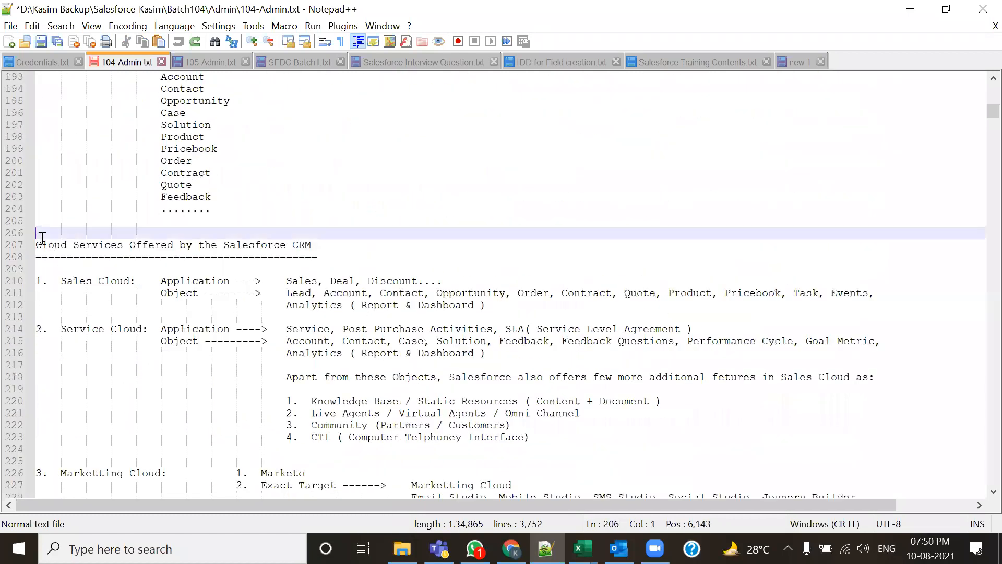
drag(41, 238, 359, 271)
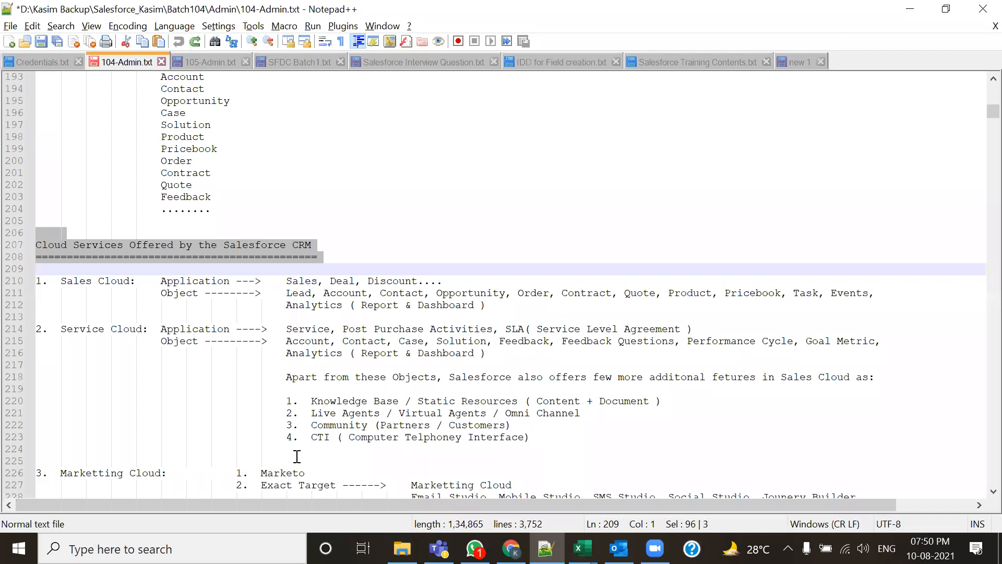
Find the Marketting Cloud entry among the cloud services and highlight its title and the words Email Studio
scroll(297, 457, down, 9)
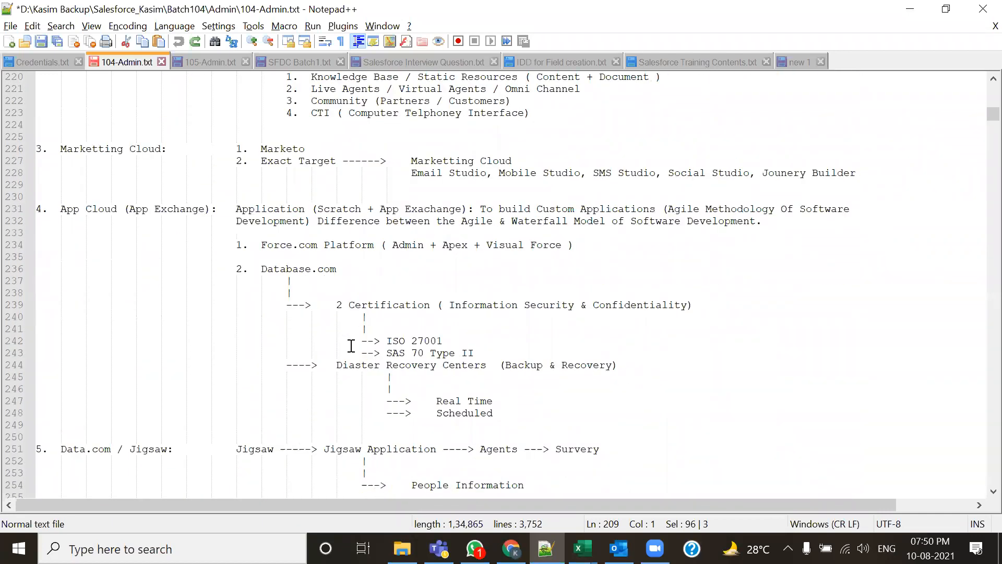
scroll(241, 288, up, 2)
drag(61, 221, 177, 222)
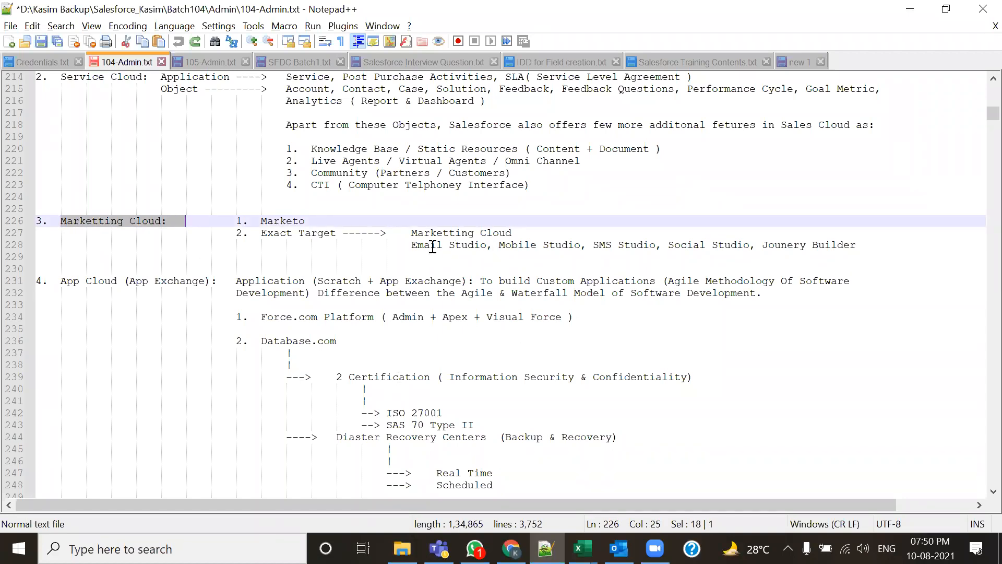
drag(412, 246, 489, 244)
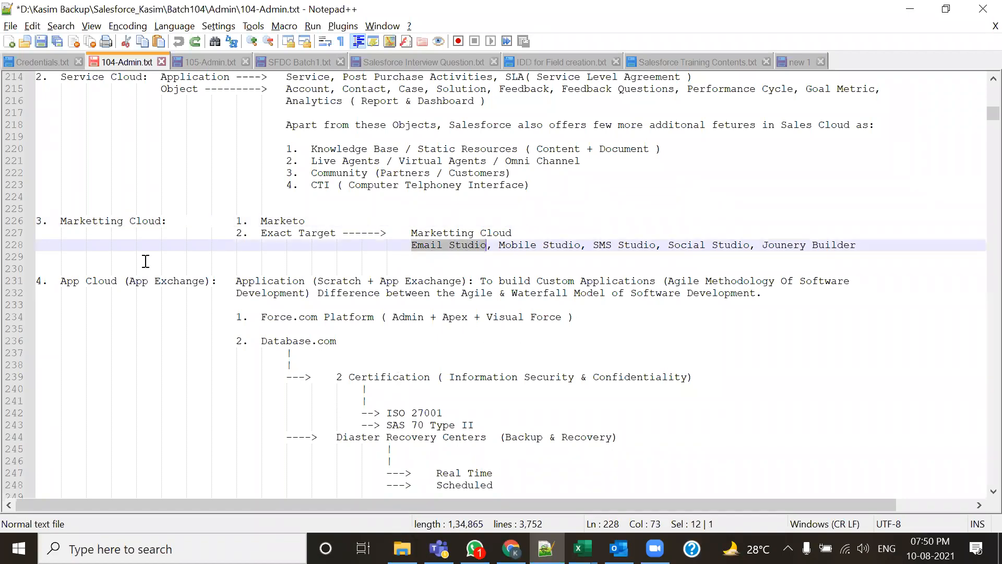
Highlight the Cloud Services section heading again, followed by the Marketting Cloud title and Email Studio
scroll(146, 261, up, 4)
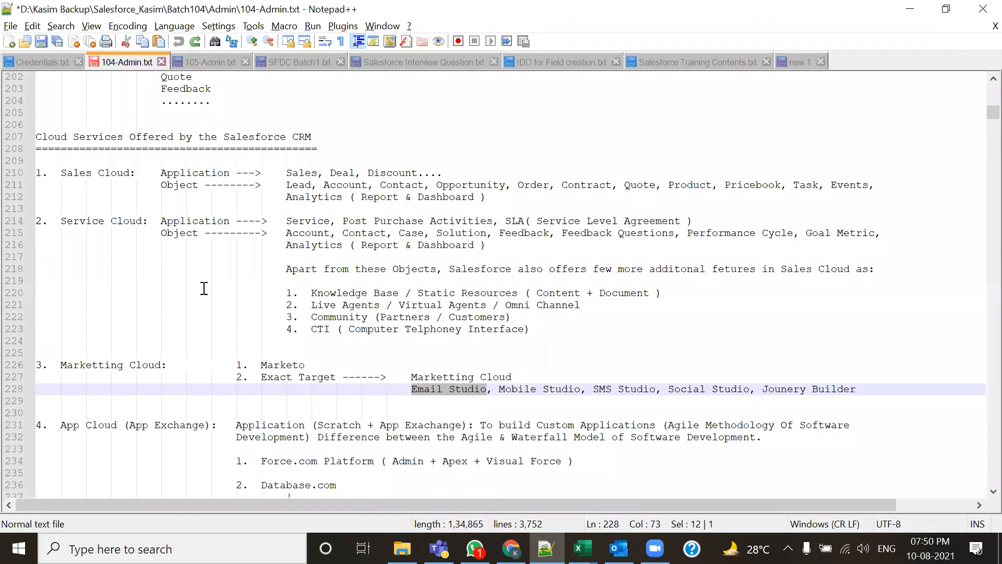
drag(30, 138, 317, 152)
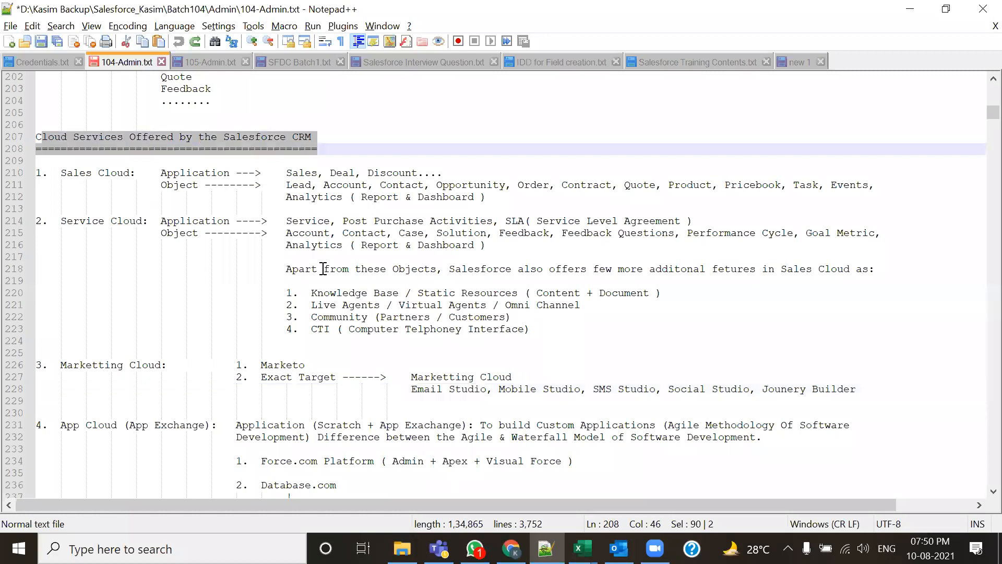
drag(60, 364, 185, 365)
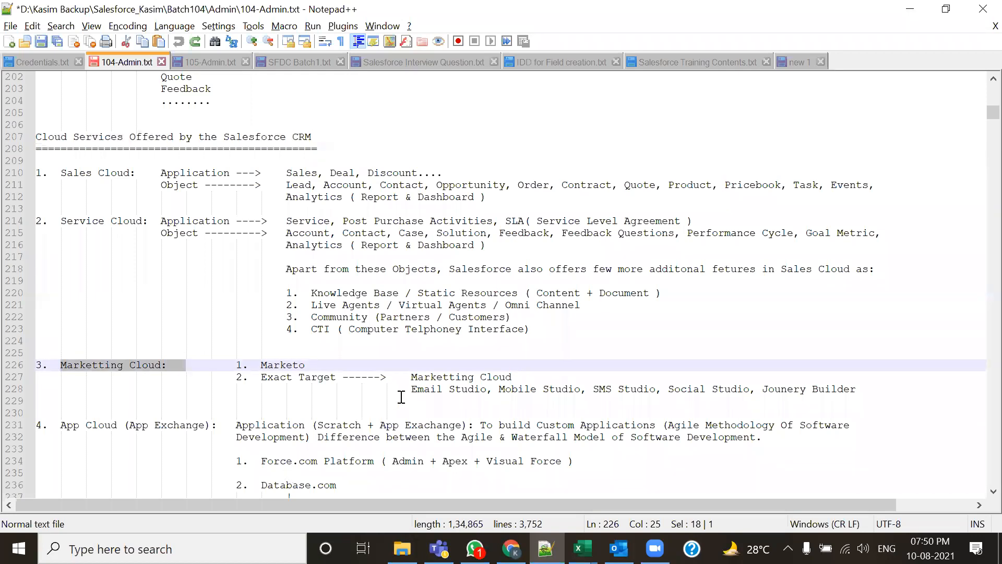
drag(411, 389, 486, 390)
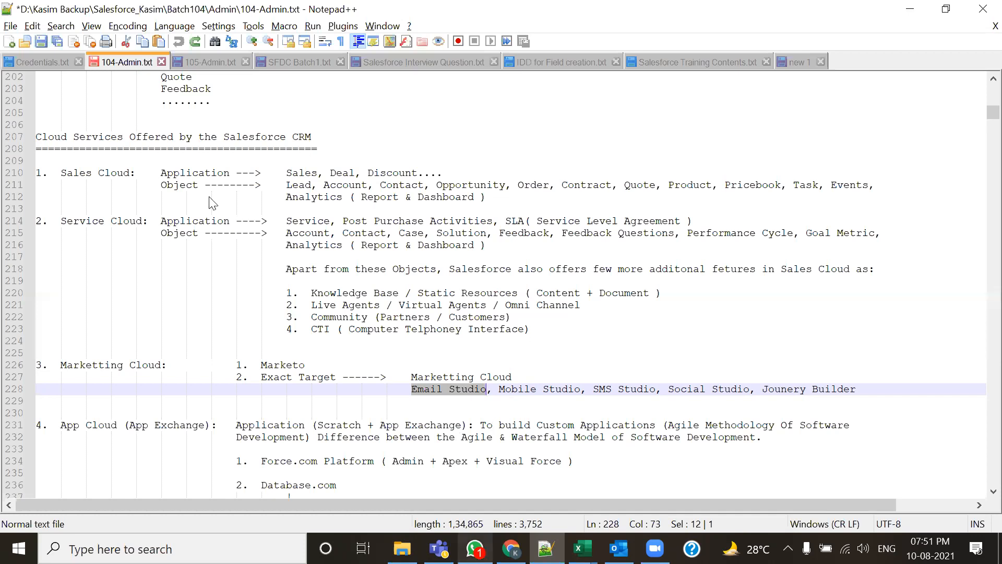
Switch to the Salesforce page in Chrome, highlight "dev-ed" in its URL, and return to the 104-Admin.txt notes
key(alt+Tab)
drag(197, 41, 230, 40)
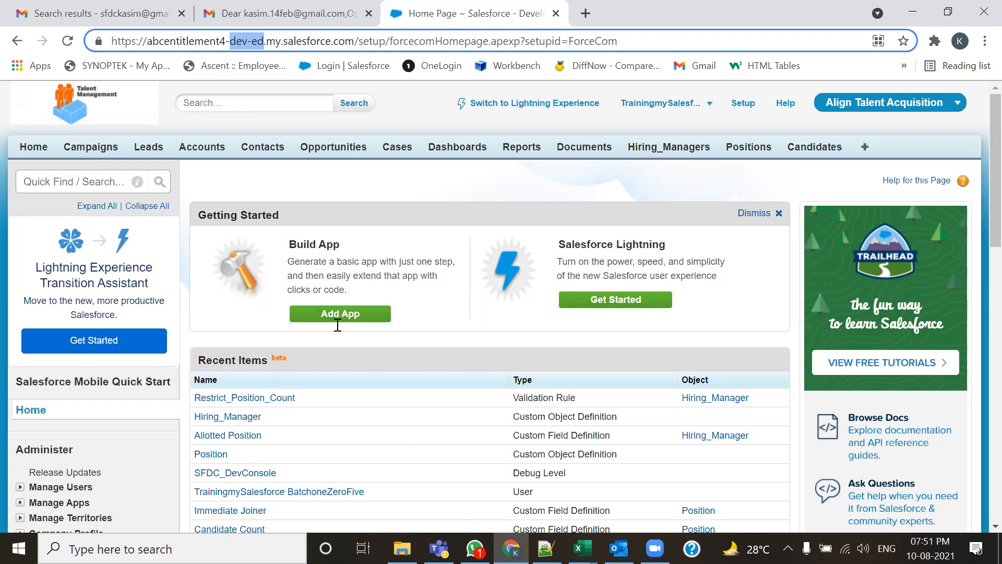
key(alt+Tab)
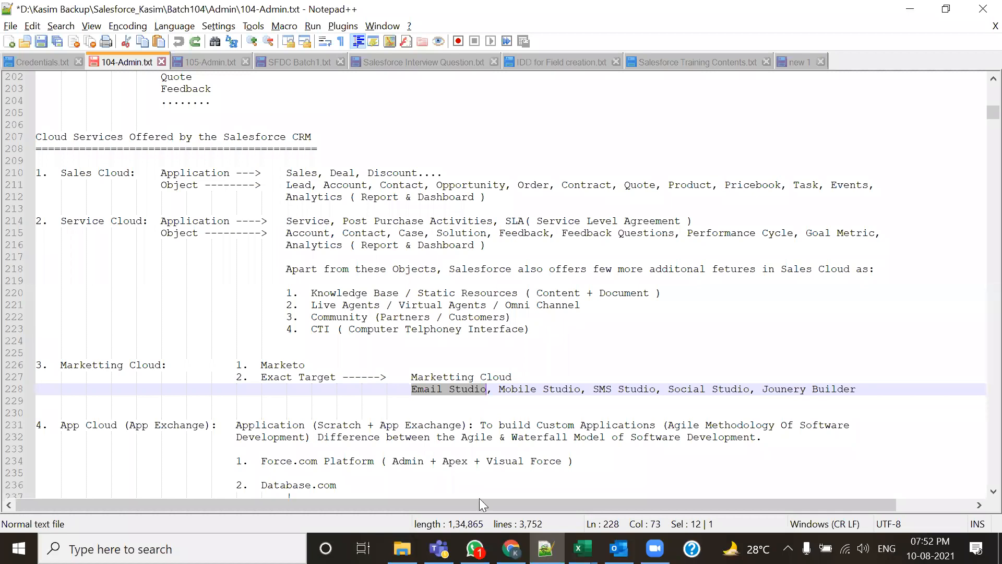
key(alt+Tab)
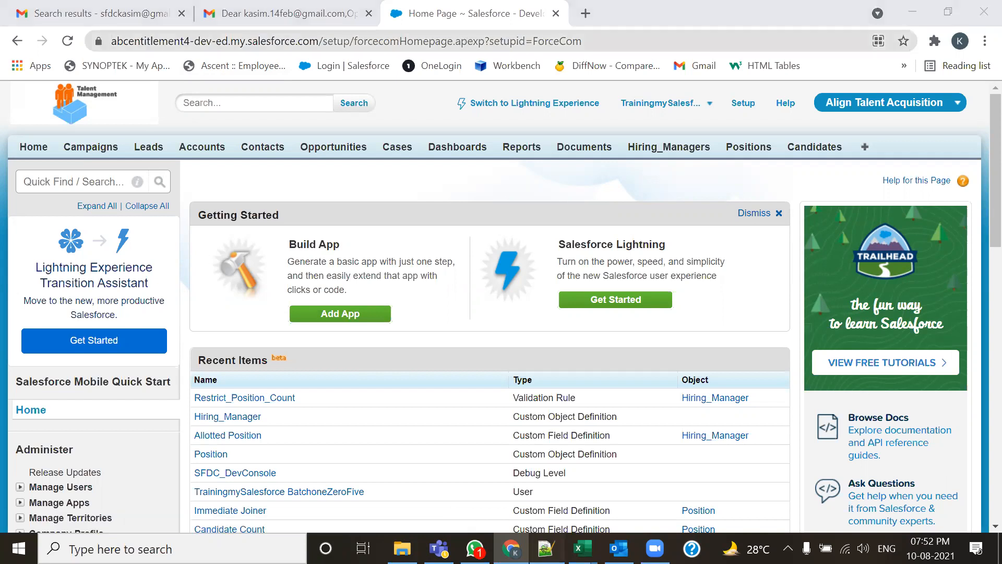
key(alt+Tab)
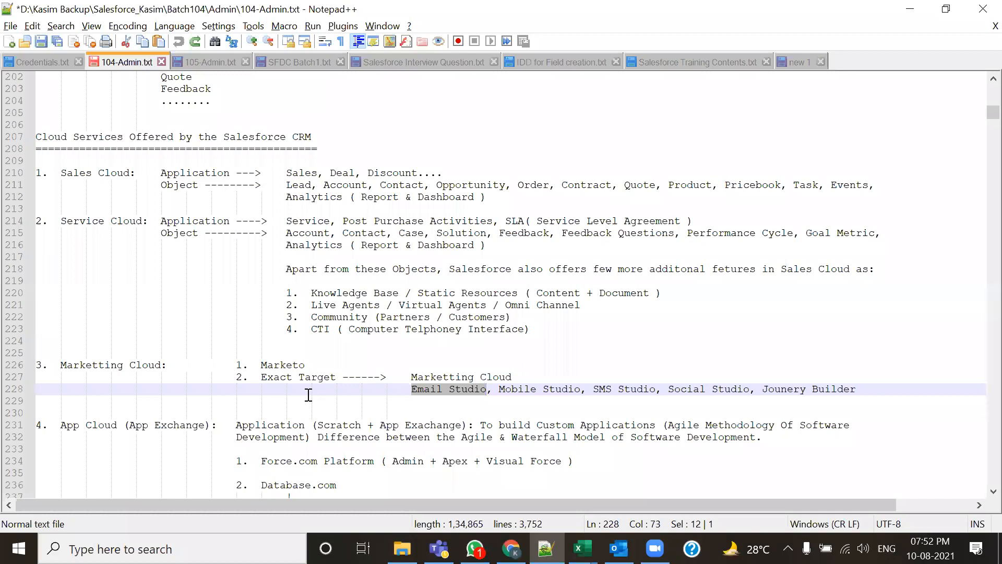
Highlight the Marketting Cloud title and its whole three-line entry, and switch back to the Salesforce home page in Chrome
drag(167, 365, 60, 365)
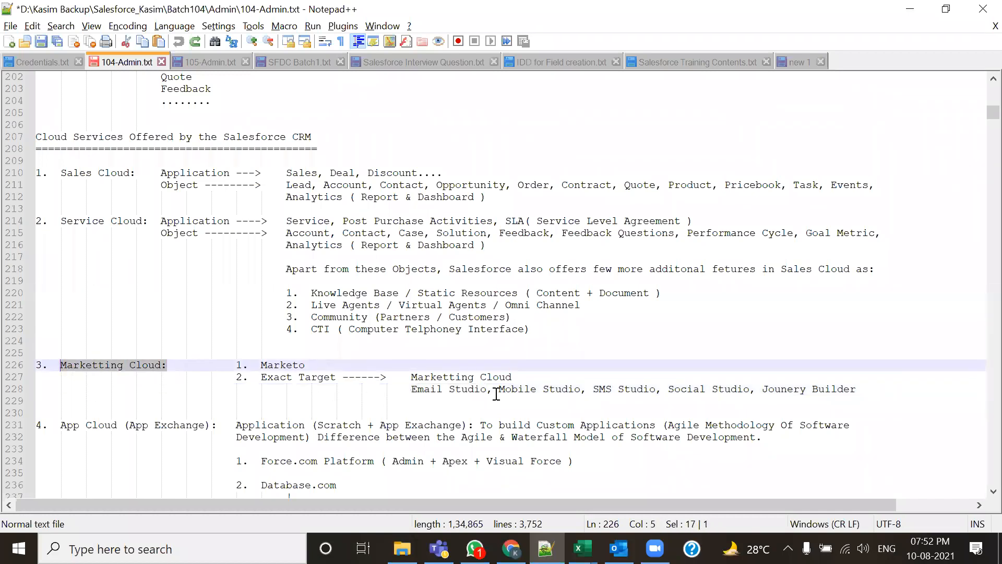
drag(866, 390, 33, 366)
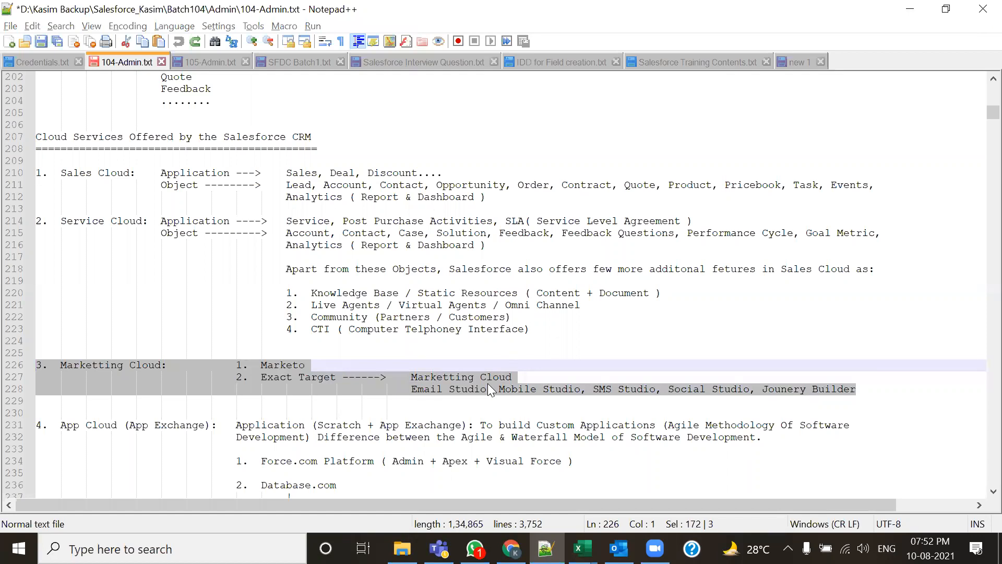
key(alt+Tab)
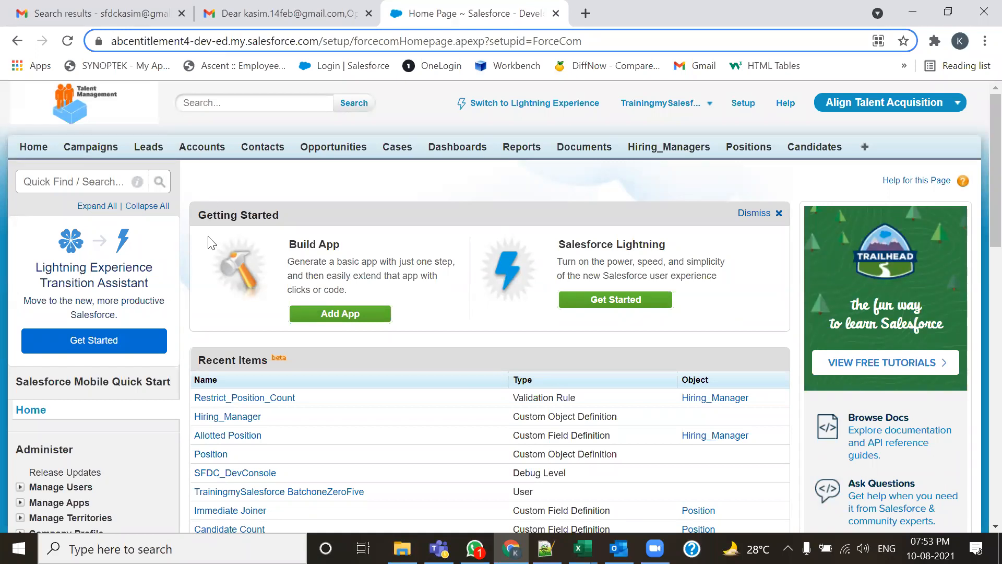
Switch to the 104-Admin.txt notes in Notepad++ and highlight Email Studio in the Marketting Cloud entry
key(alt+Tab)
scroll(521, 388, down, 1)
click(481, 367)
drag(411, 352, 501, 355)
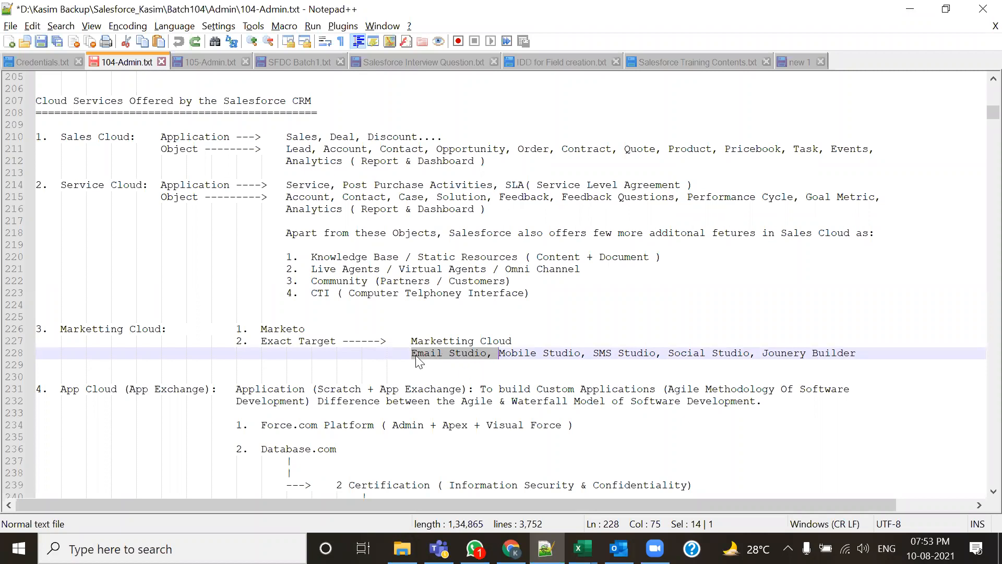
Switch to the Salesforce page in Chrome, expand Communication Templates under Administer, mark it and its sub-items with the annotation pen, and clear the marks
key(alt+Tab)
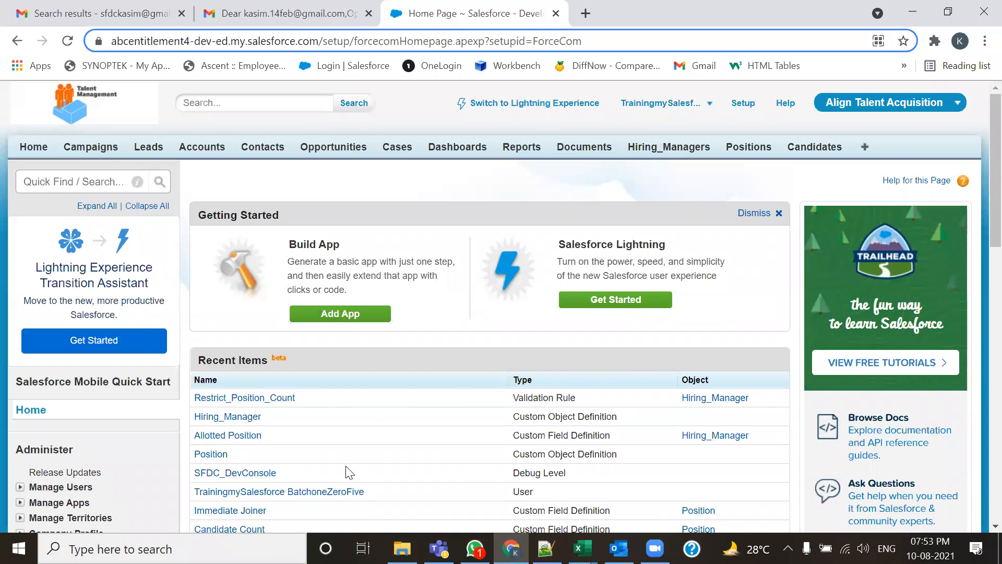
scroll(98, 444, down, 5)
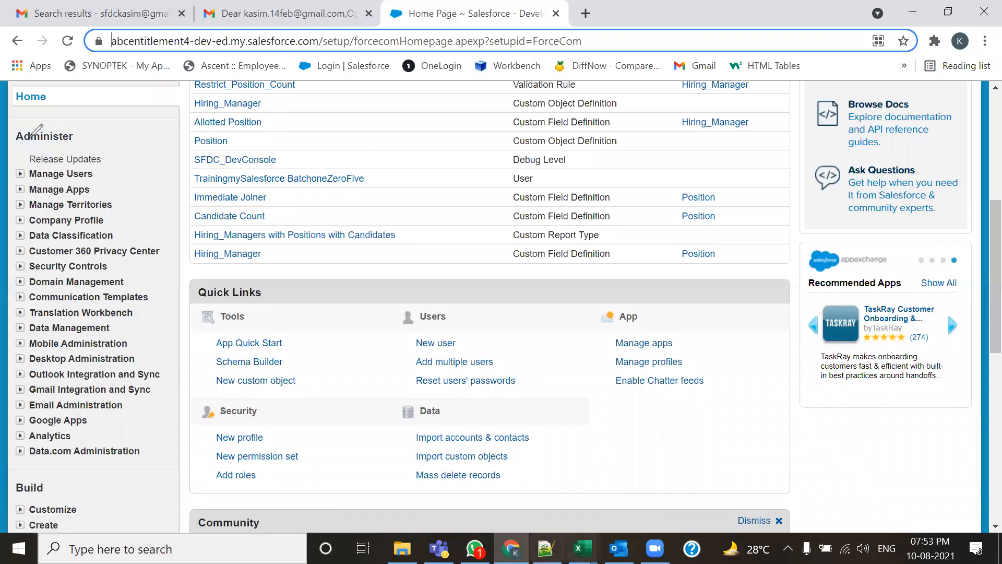
mouse_move(15, 301)
mouse_down()
mouse_move(156, 307)
mouse_move(133, 279)
mouse_move(44, 279)
mouse_move(11, 286)
mouse_move(13, 300)
mouse_up()
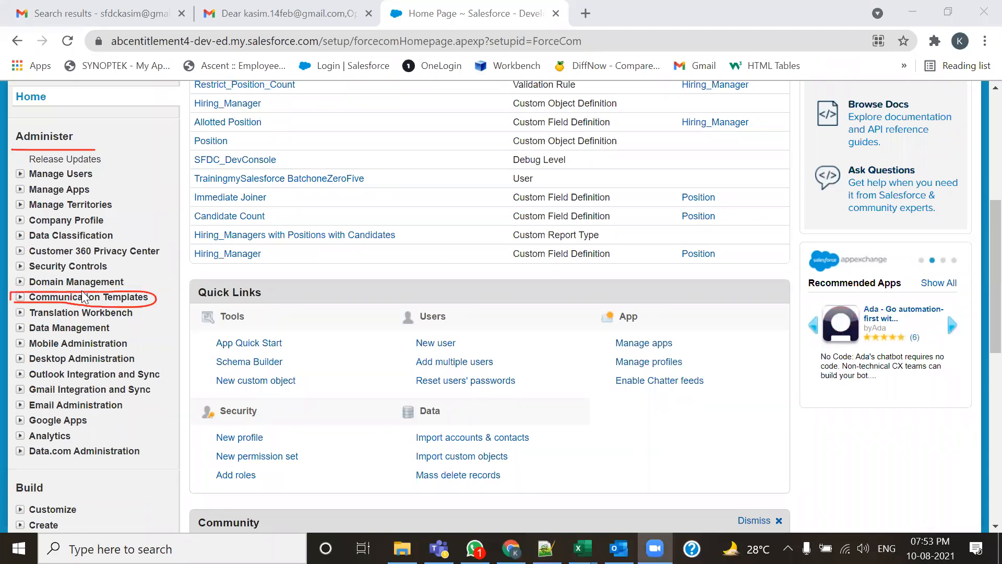
click(20, 297)
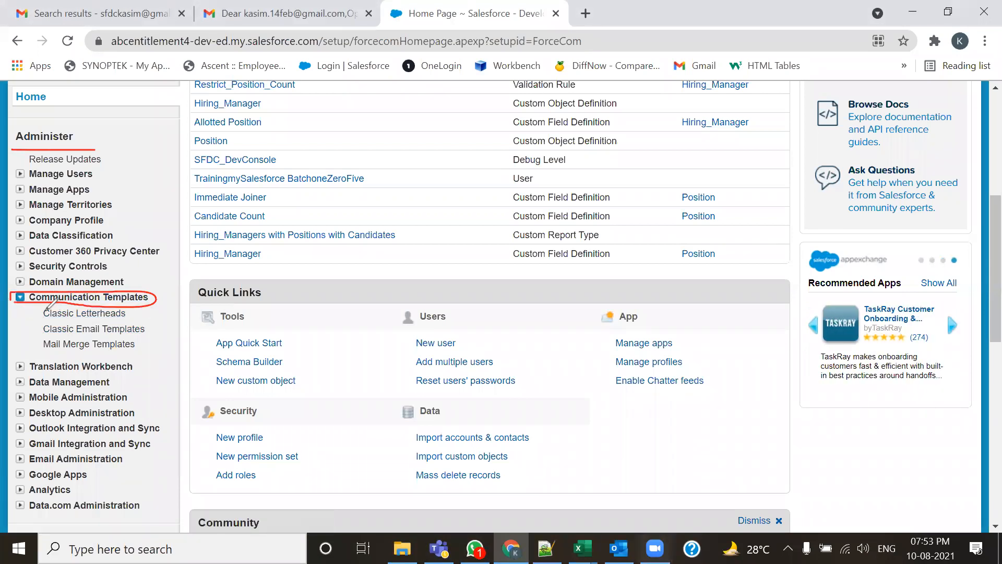
mouse_move(18, 299)
mouse_down()
mouse_move(143, 355)
mouse_move(150, 302)
mouse_up()
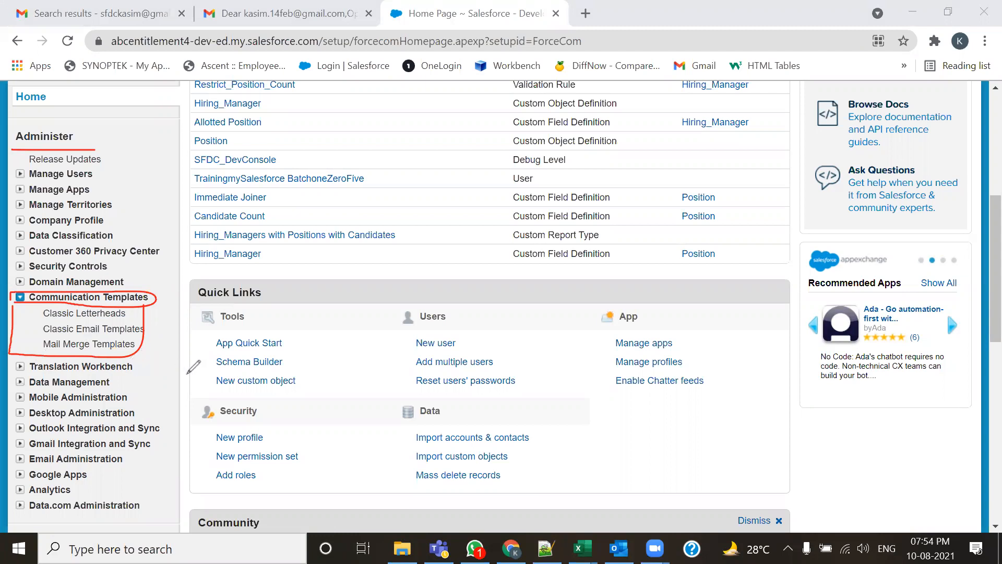
key(Escape)
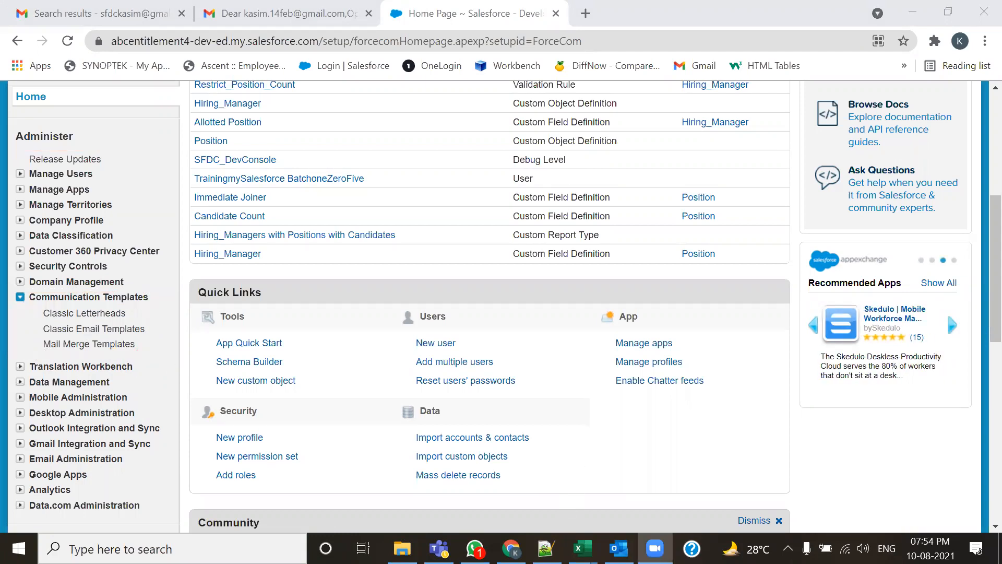
Switch back to 104-Admin.txt and highlight the Marketting Cloud, Sales Cloud and Service Cloud titles, ending at item number 3
key(alt+Tab)
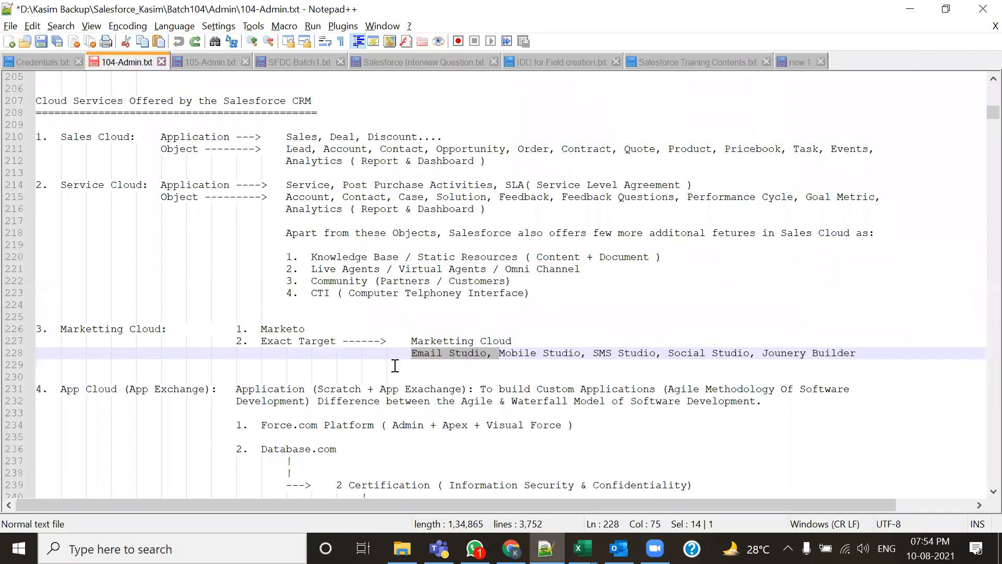
drag(184, 328, 38, 329)
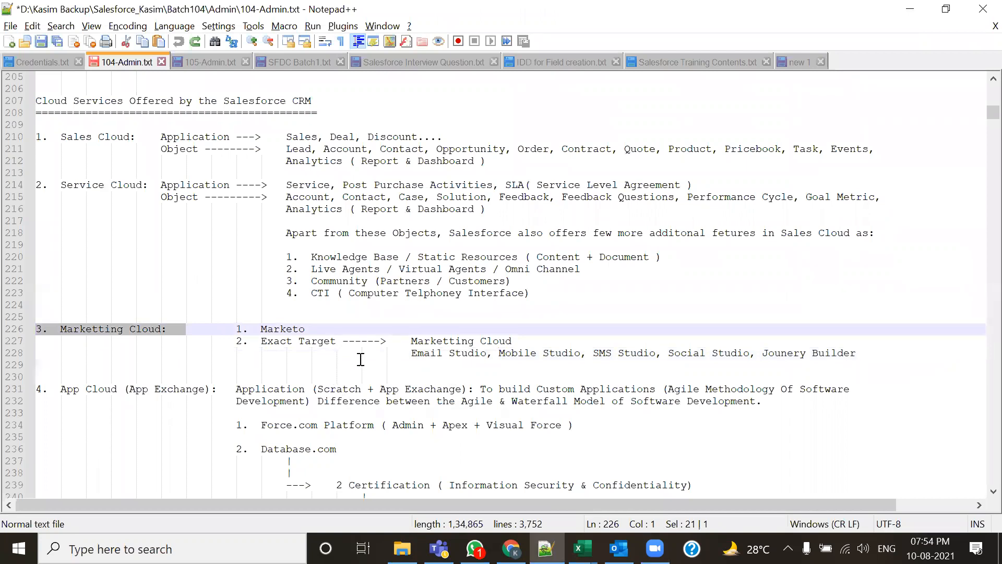
drag(60, 137, 111, 136)
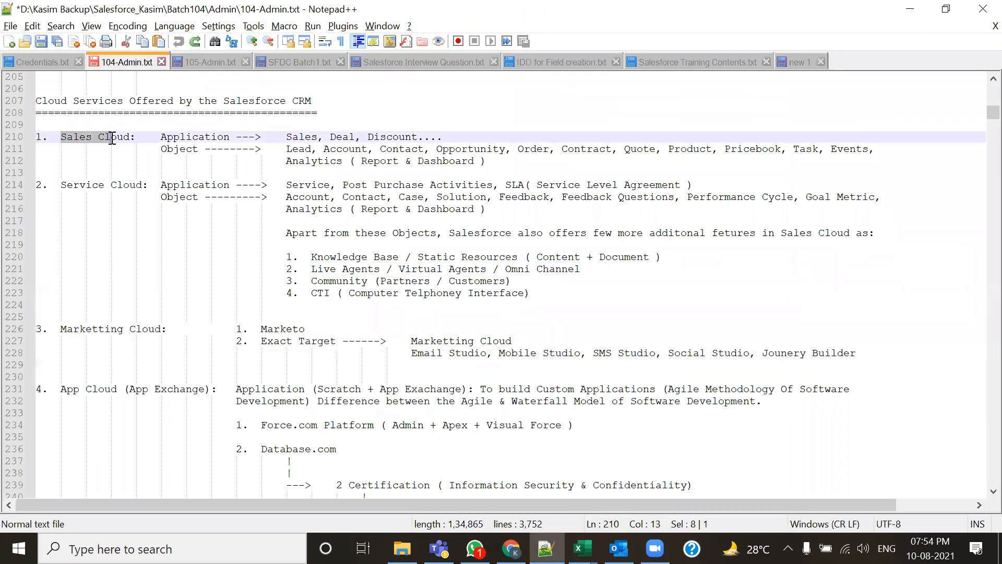
drag(54, 188, 119, 186)
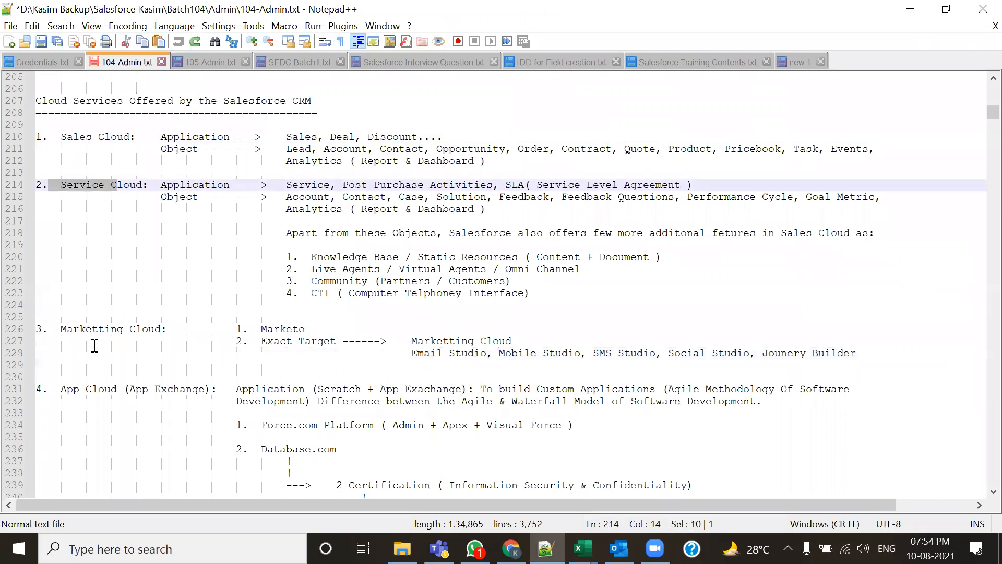
drag(60, 329, 36, 316)
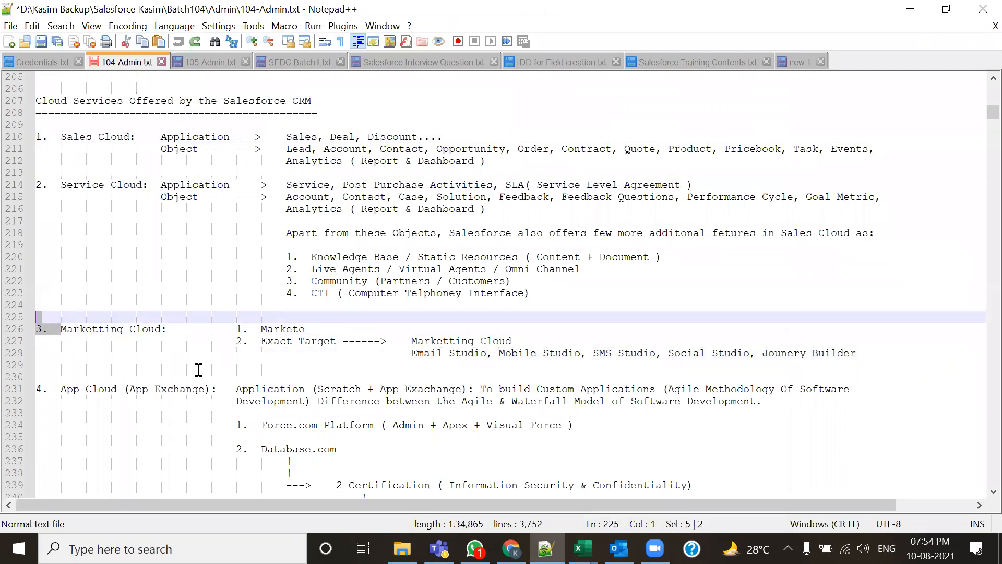
Highlight the Sales Cloud, Service Cloud and Marketting Cloud titles in order, followed by Email Studio
drag(61, 137, 129, 142)
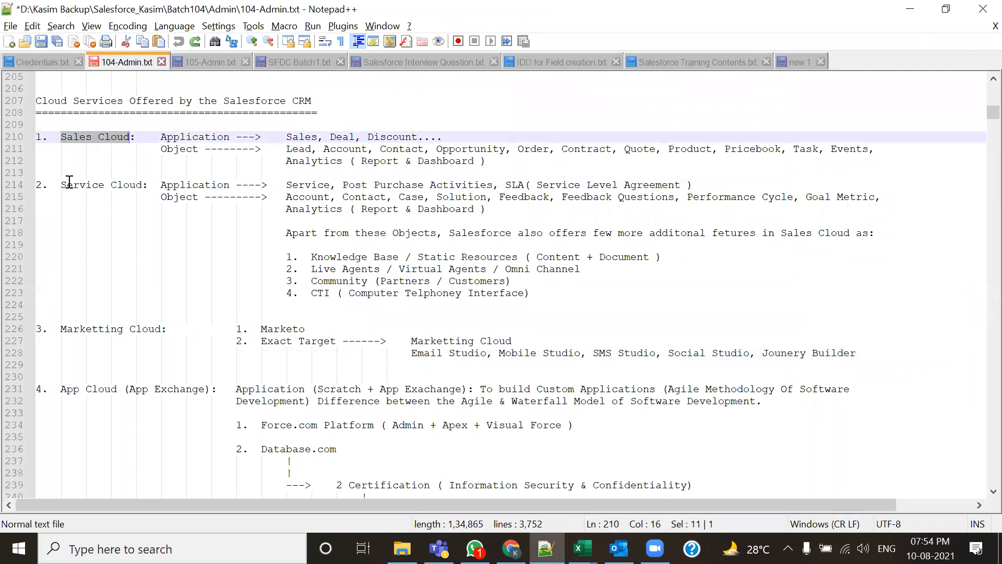
drag(61, 185, 161, 185)
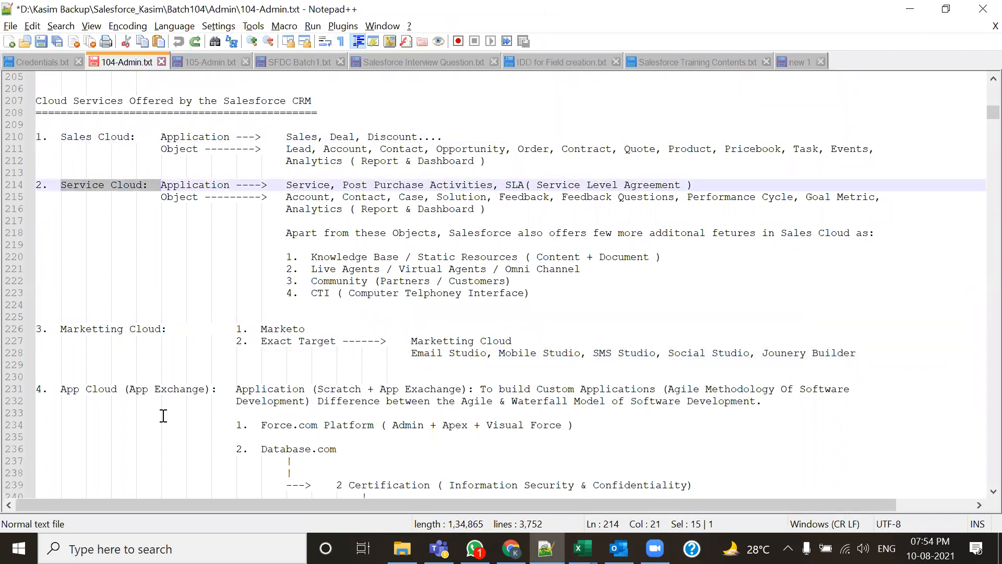
drag(60, 329, 142, 329)
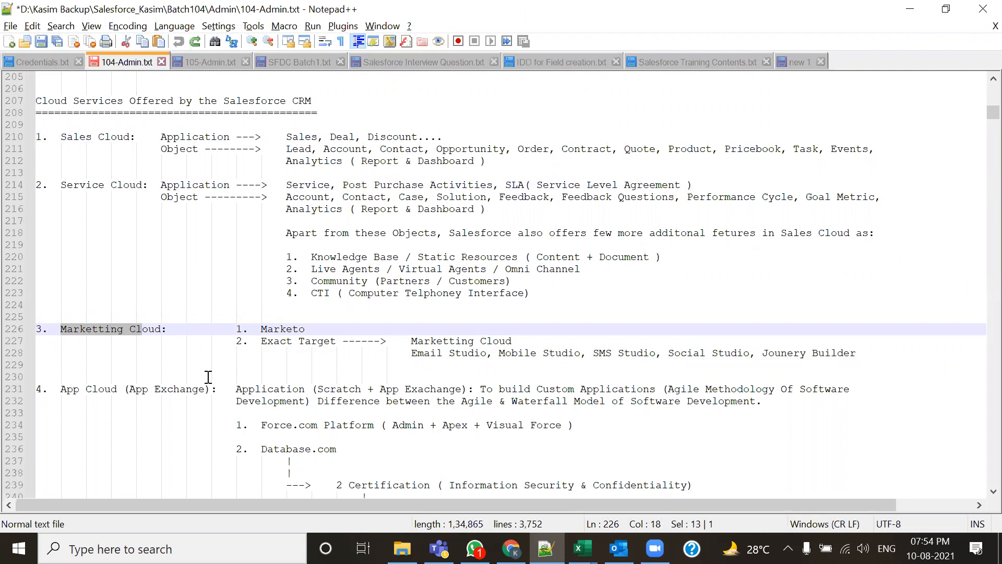
drag(413, 353, 479, 355)
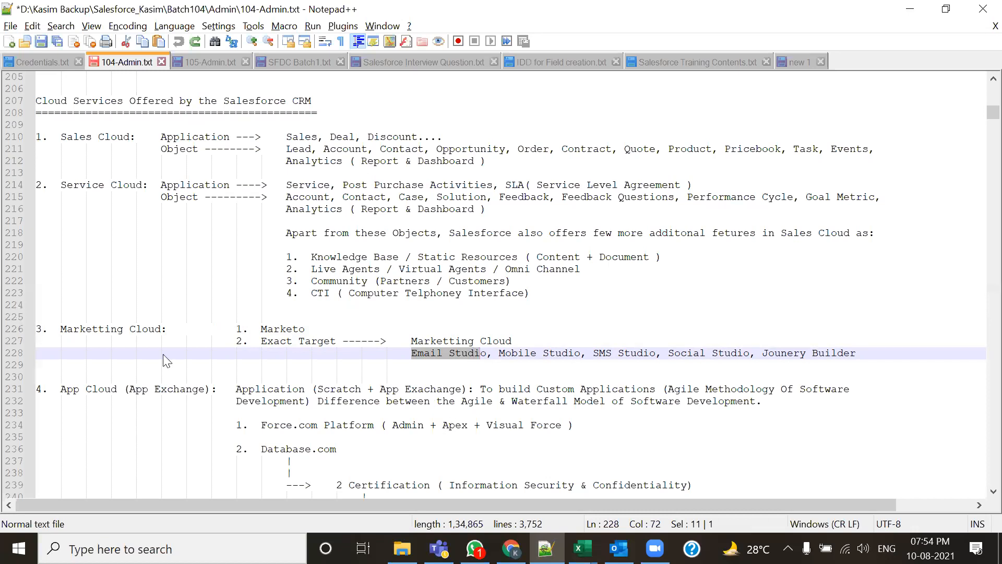
Check the Salesforce page in Chrome, return to Notepad++, and highlight the Email Templates heading in 105-Admin.txt
key(alt+Tab)
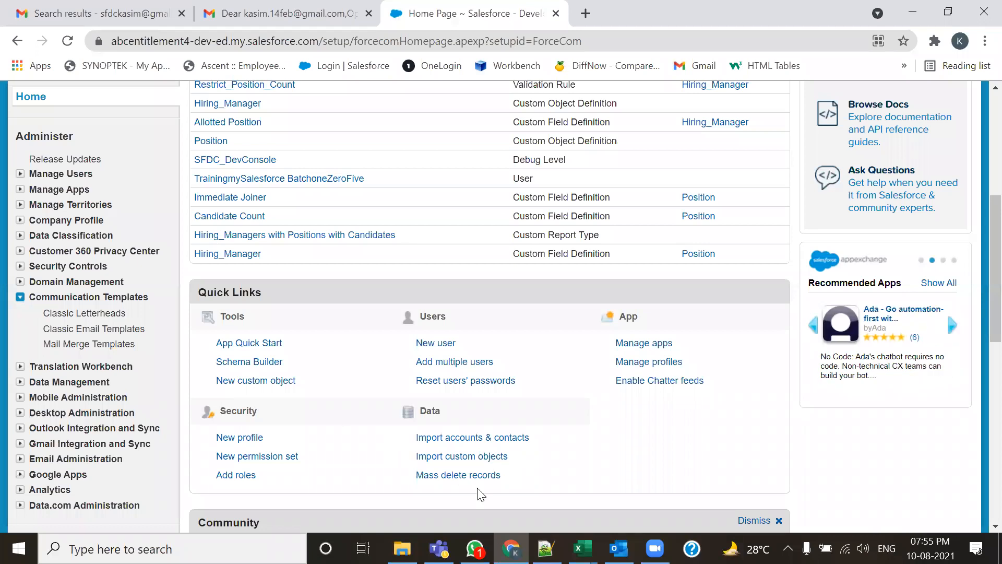
key(alt+Tab)
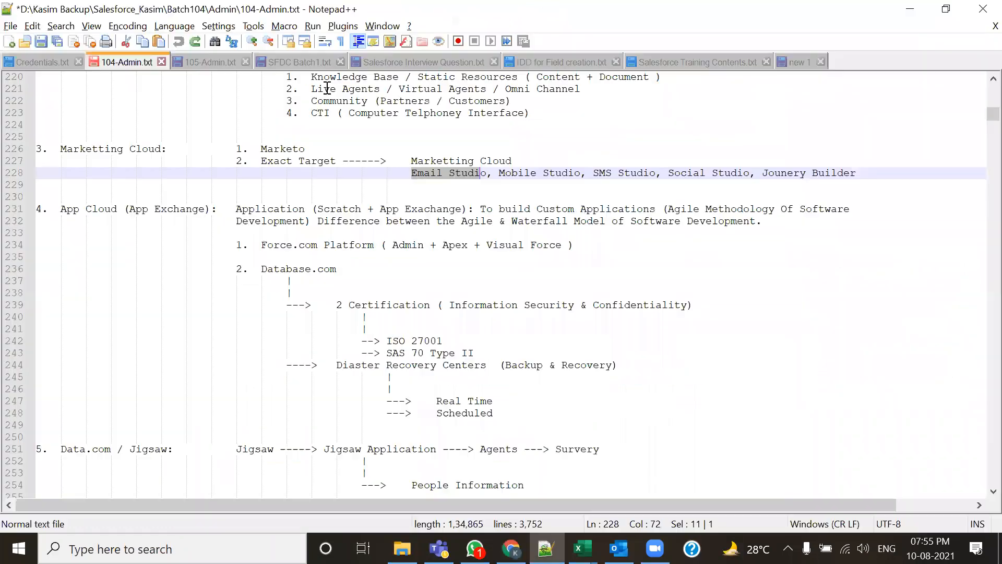
click(220, 61)
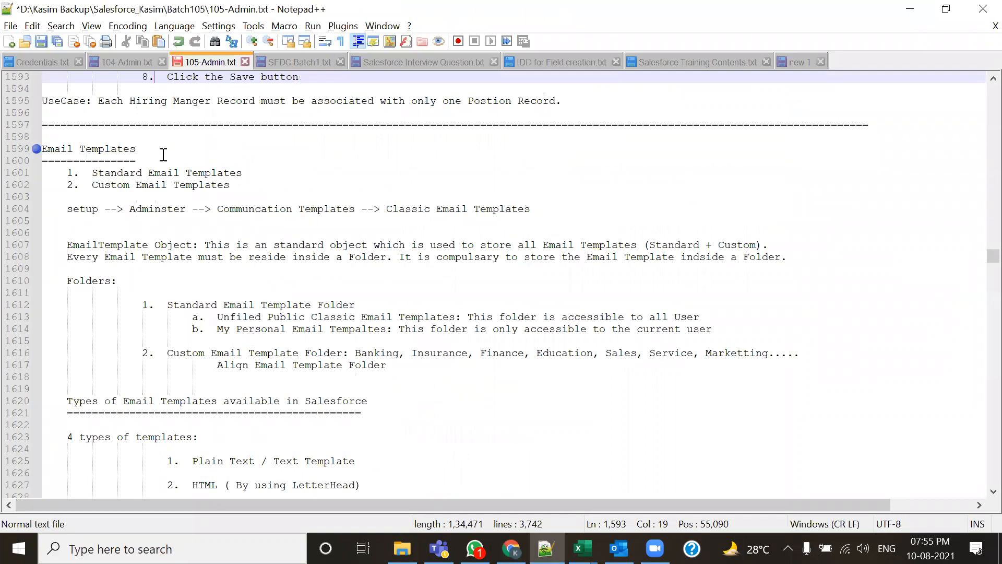
drag(157, 151, 33, 150)
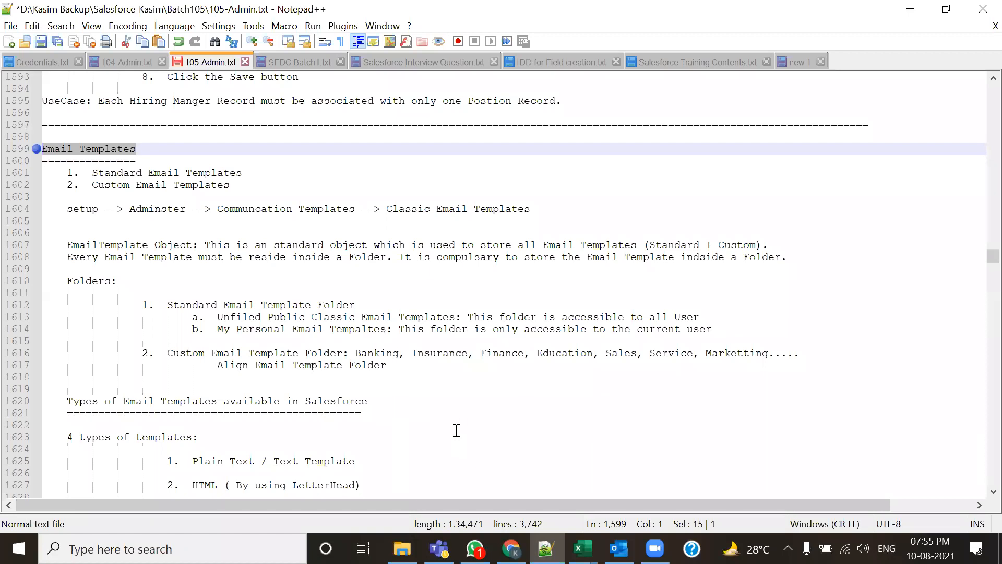
Skim the email template notes through merge fields and HTML templates, and highlight the Workflow Rules heading
scroll(457, 430, down, 15)
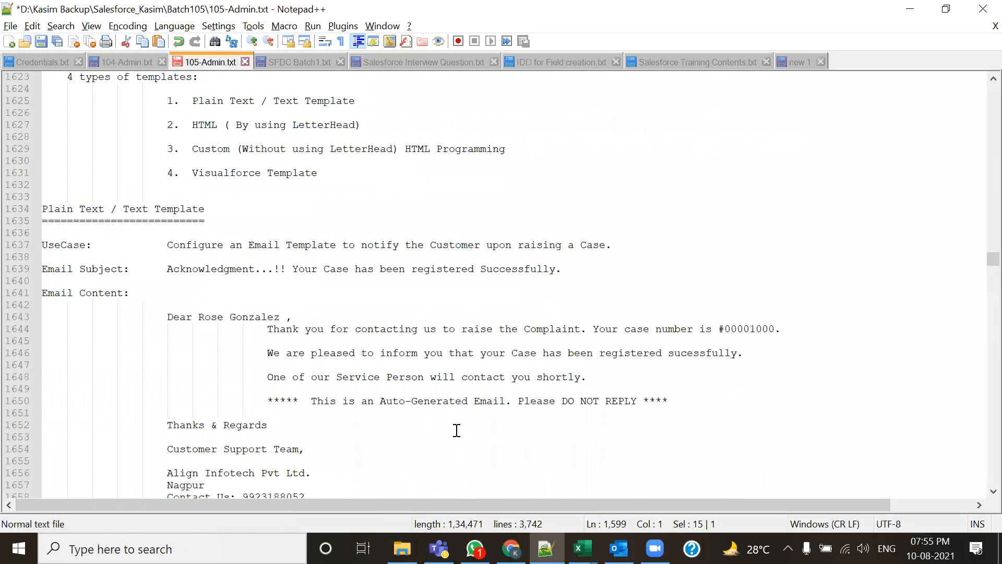
scroll(456, 430, down, 14)
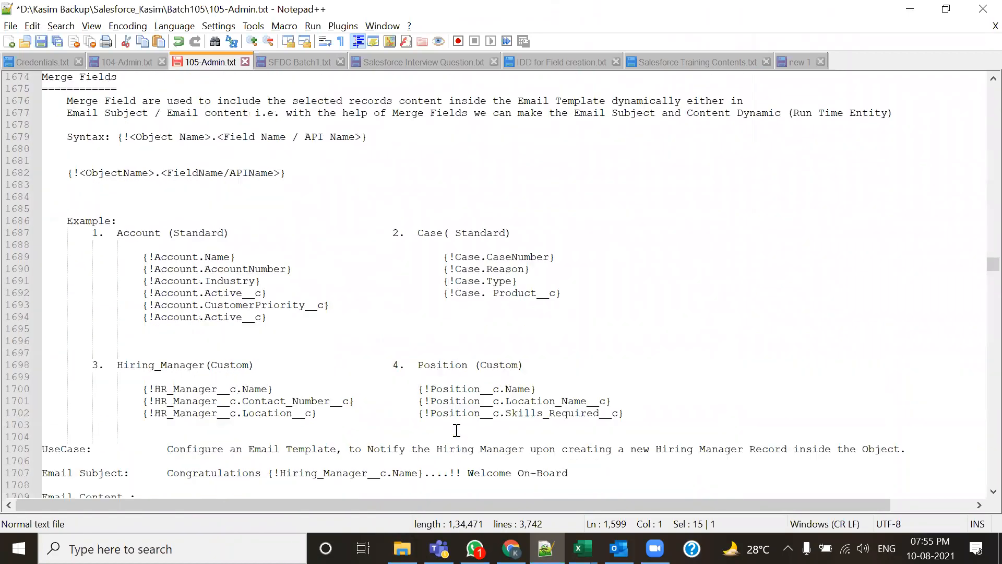
scroll(456, 431, down, 20)
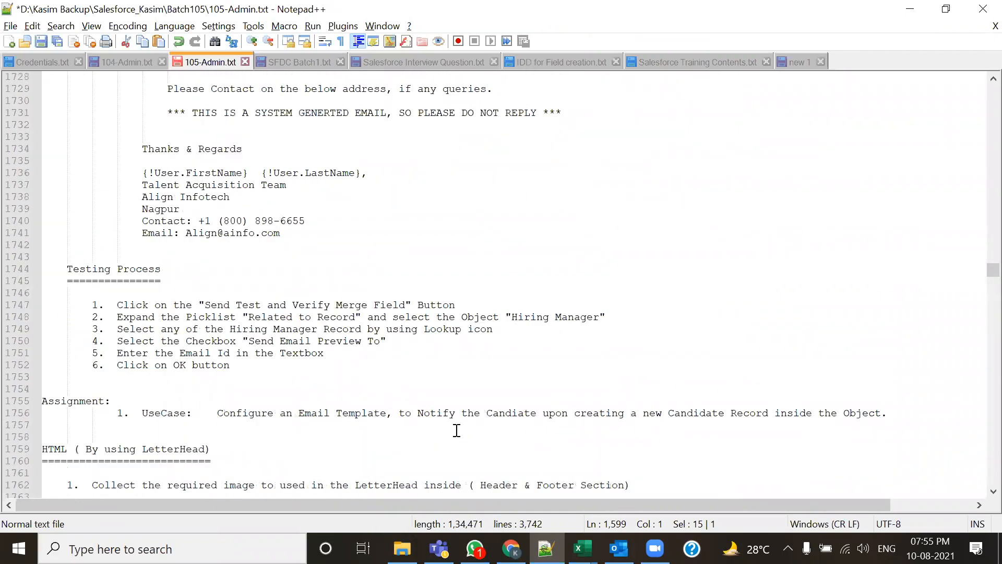
scroll(457, 430, down, 20)
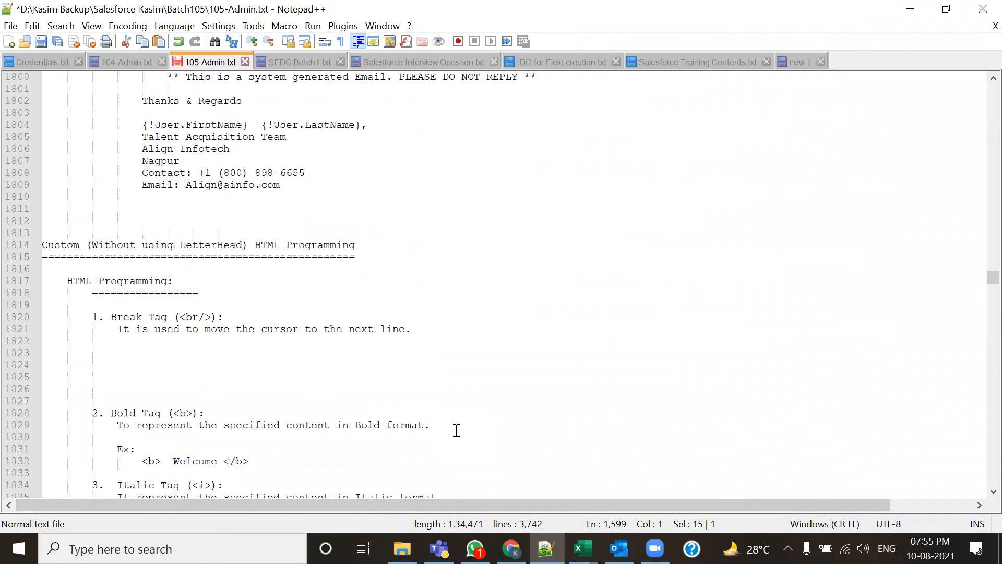
scroll(459, 430, down, 20)
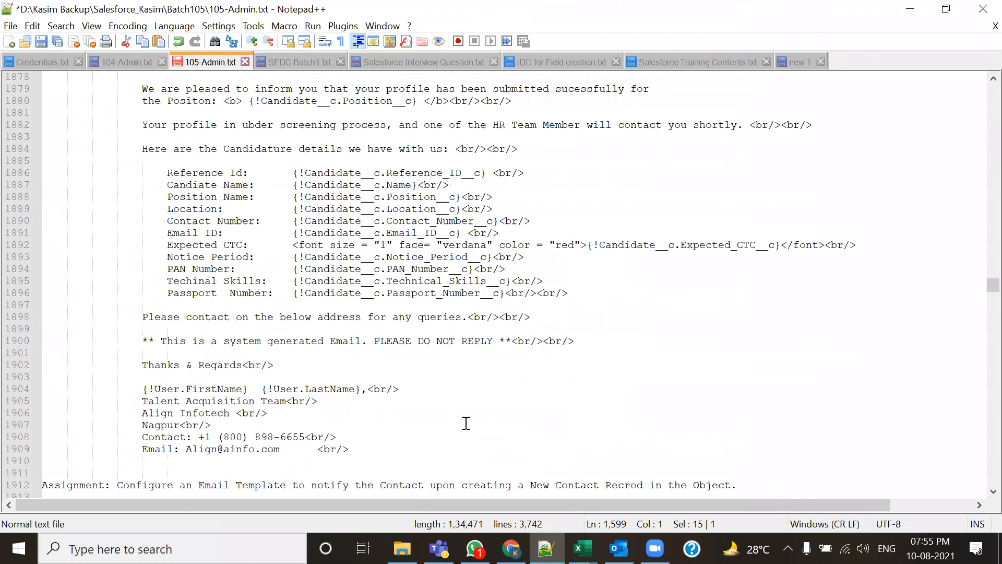
scroll(466, 423, down, 2)
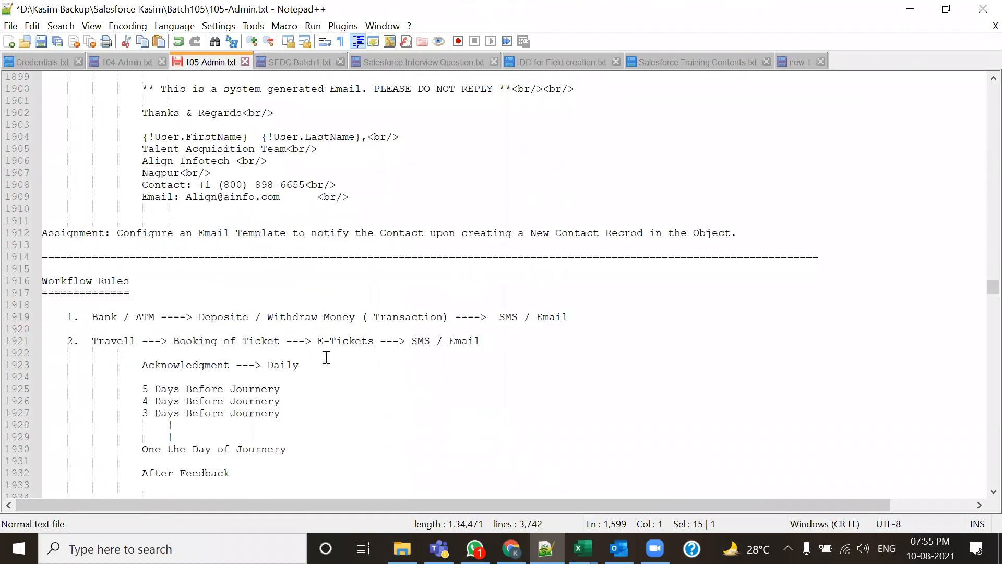
scroll(163, 291, down, 2)
click(133, 209)
key(shift+Home)
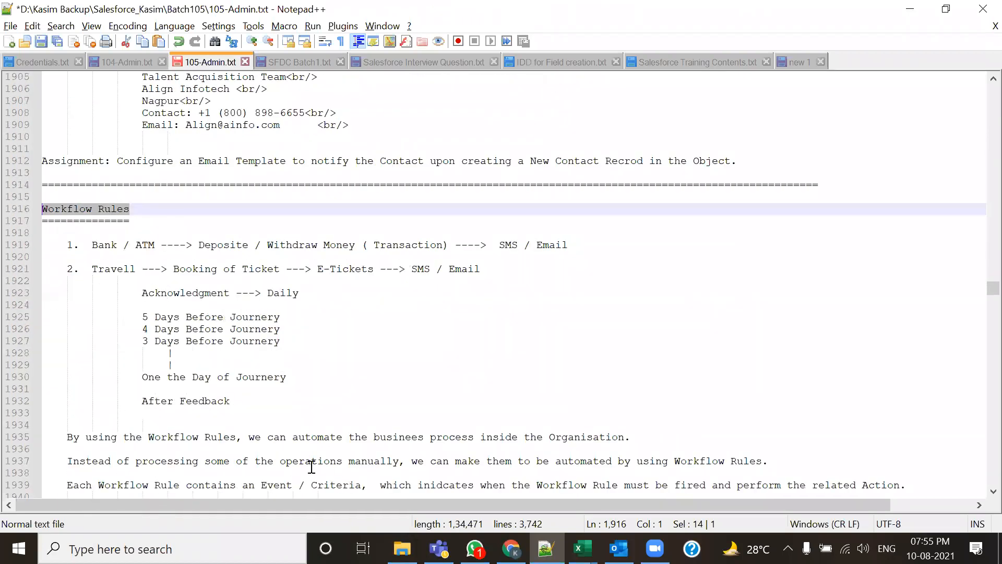
Skim the workflow rule notes down to the Process Builder section and highlight its heading
scroll(357, 392, down, 16)
scroll(357, 392, down, 20)
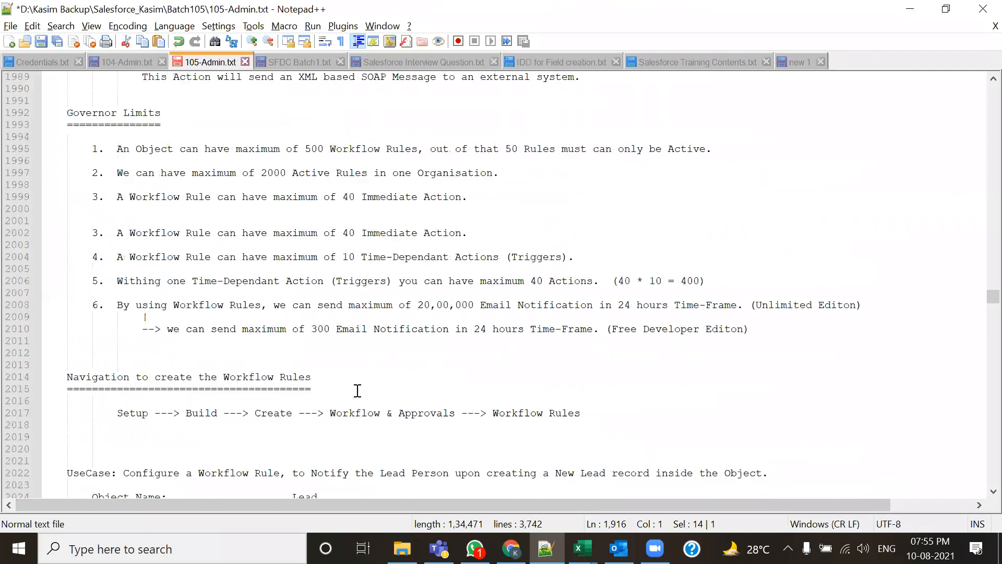
scroll(357, 391, down, 20)
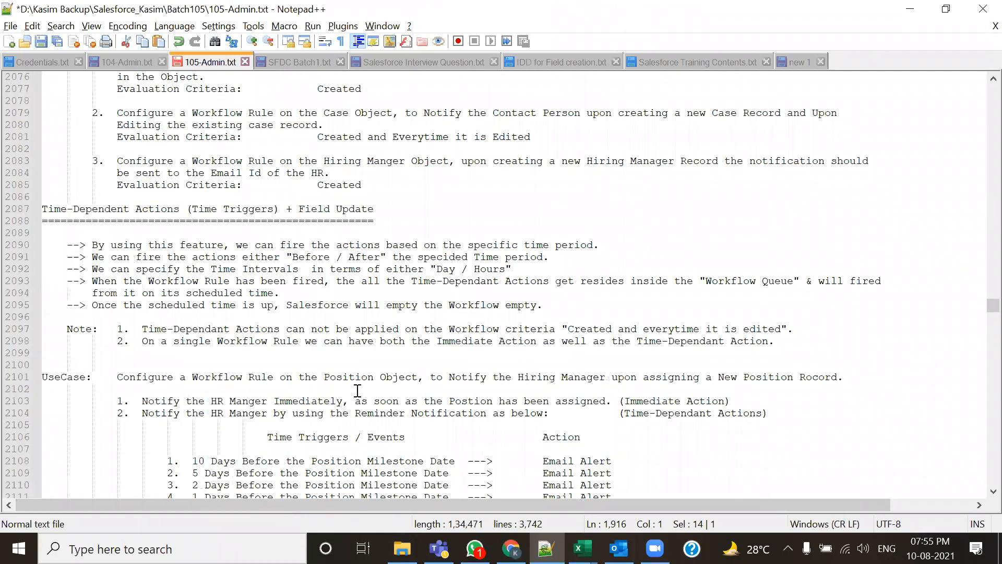
scroll(357, 392, down, 15)
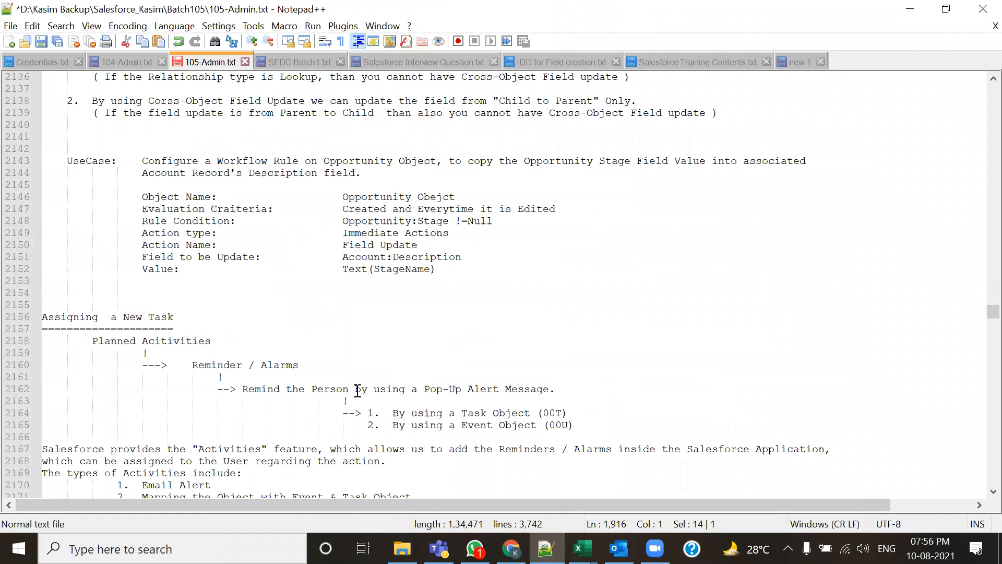
scroll(357, 391, down, 1)
drag(134, 304, 48, 305)
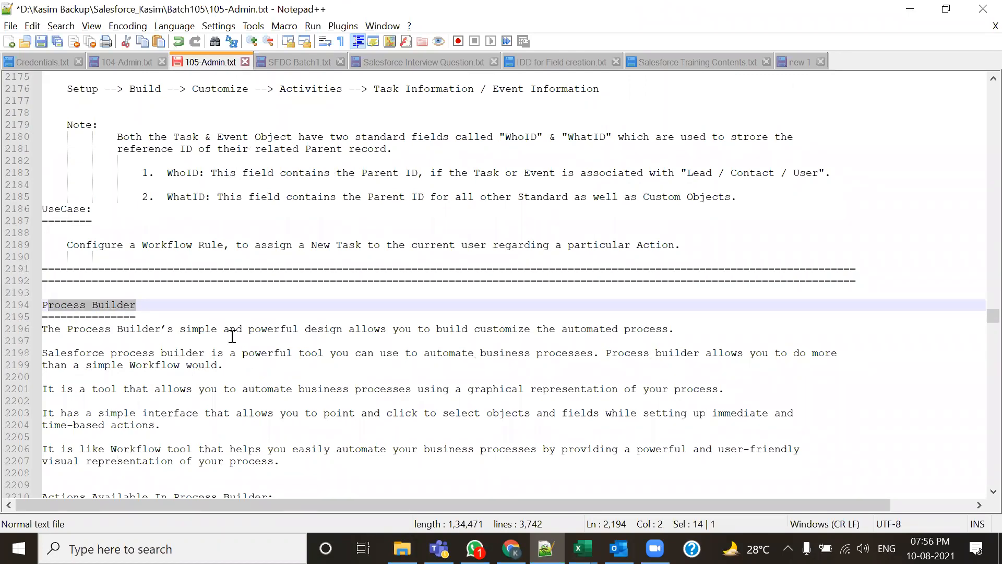
Return to the Email Templates section of the notes, review its folders and template types, and switch to the Salesforce page in Chrome
drag(981, 319, 981, 255)
scroll(569, 330, down, 2)
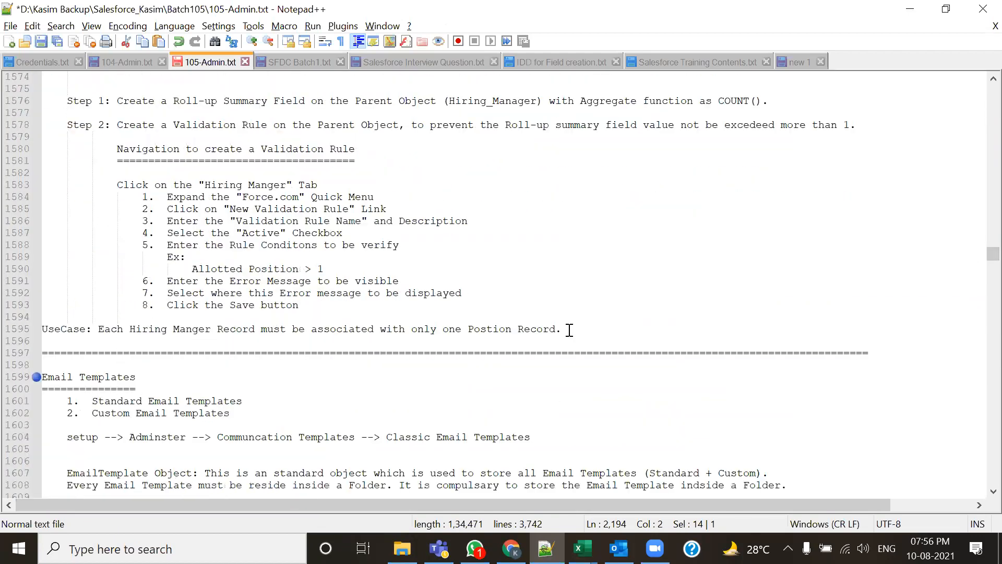
scroll(569, 330, down, 2)
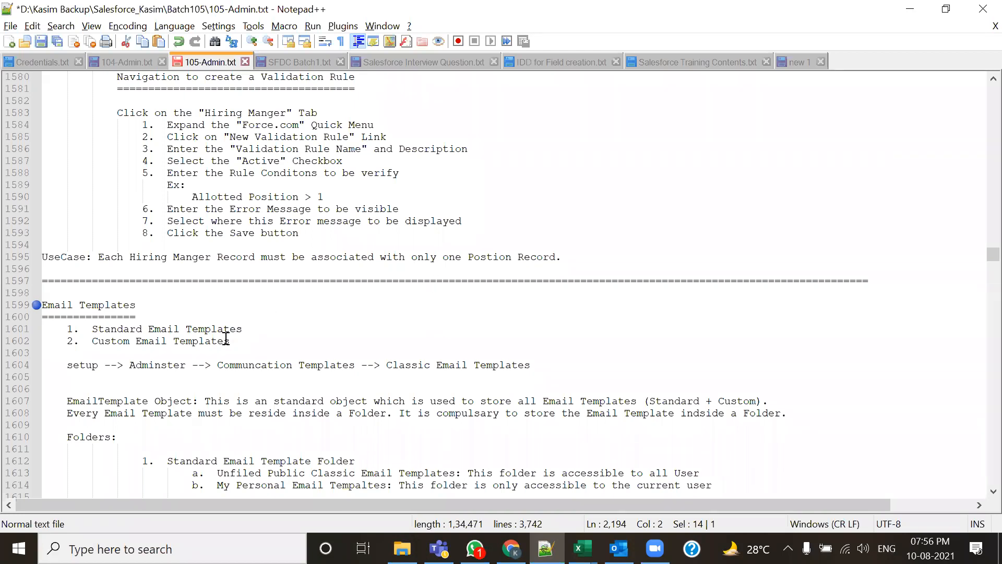
scroll(226, 339, down, 5)
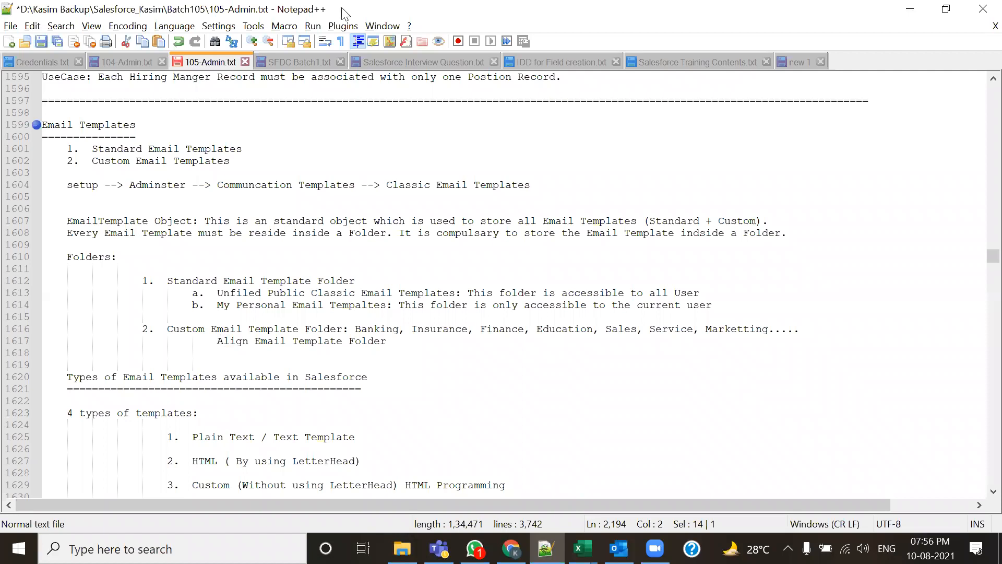
key(alt+Tab)
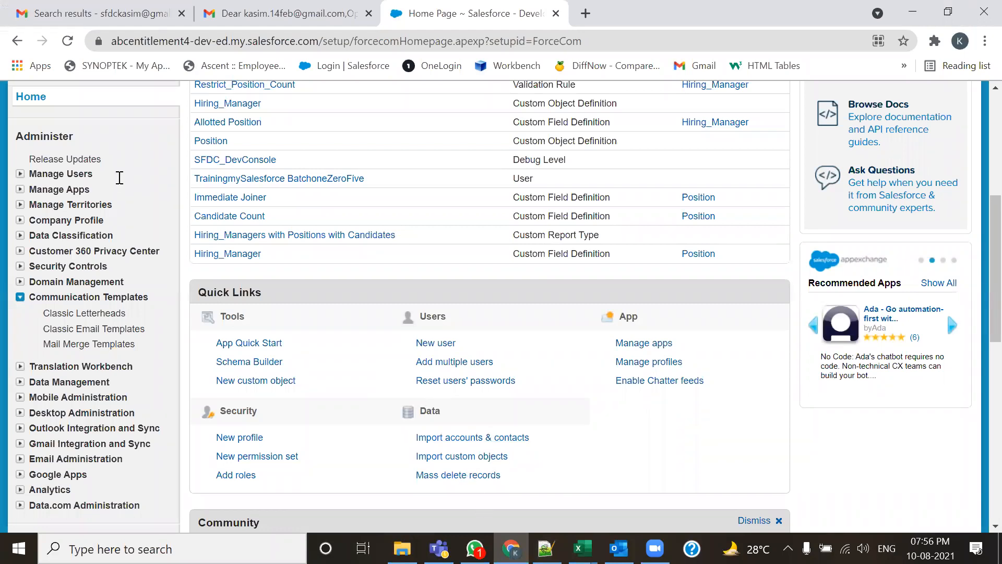
Switch to the Notepad++ notes and highlight the "4 types of templates" line and the Email Templates heading
key(alt+Tab)
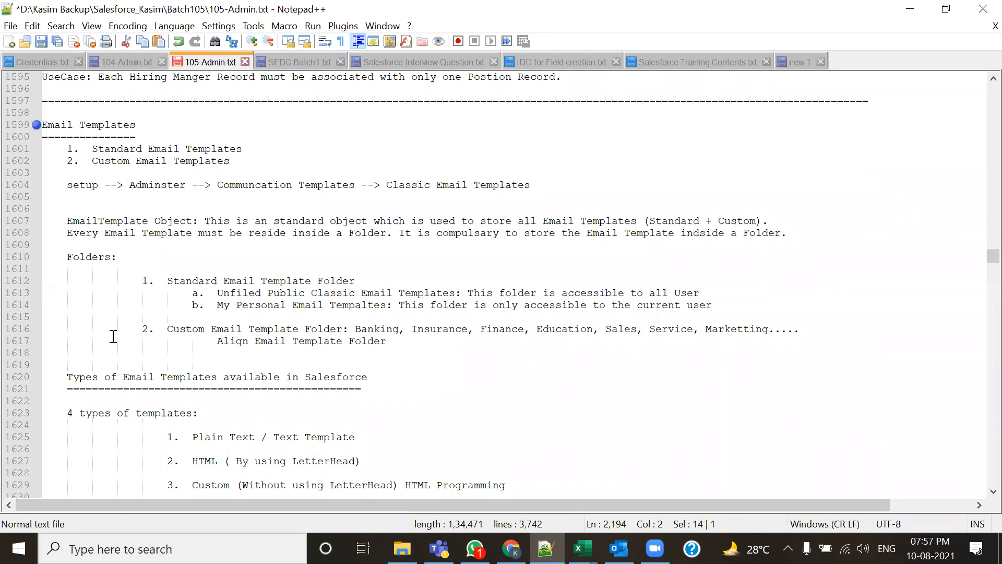
drag(64, 413, 208, 412)
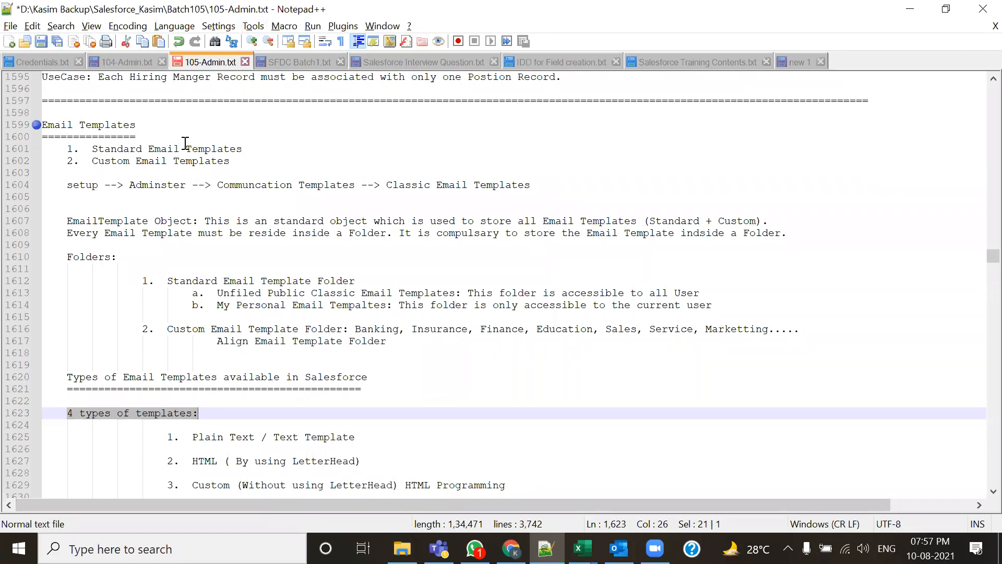
drag(165, 136, 19, 127)
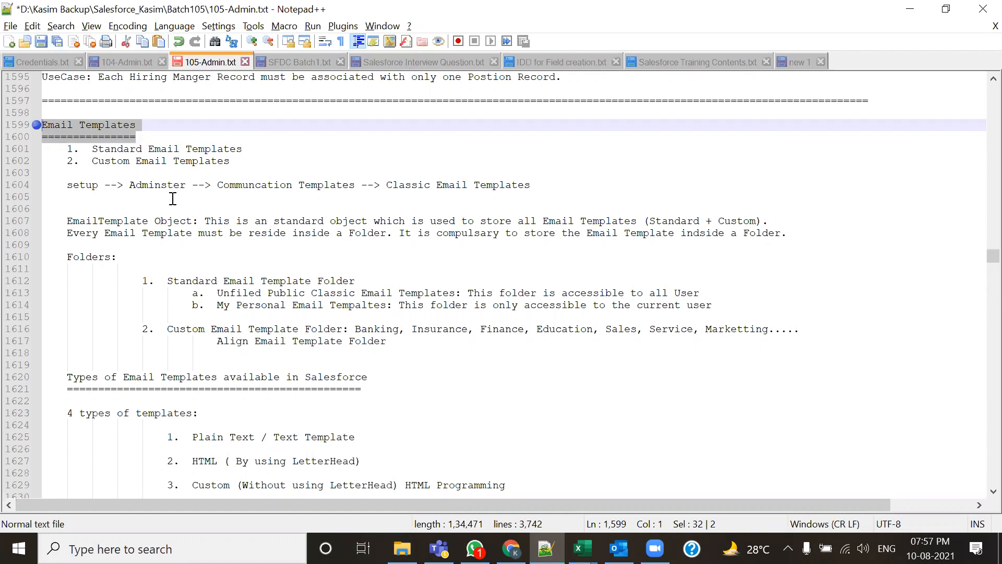
scroll(333, 145, up, 2)
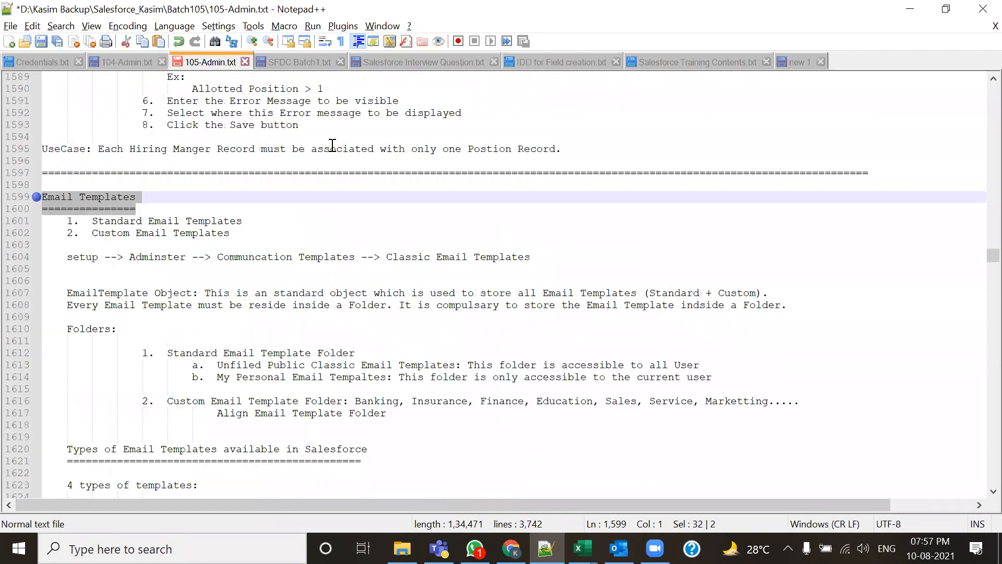
scroll(332, 145, up, 1)
scroll(353, 164, down, 4)
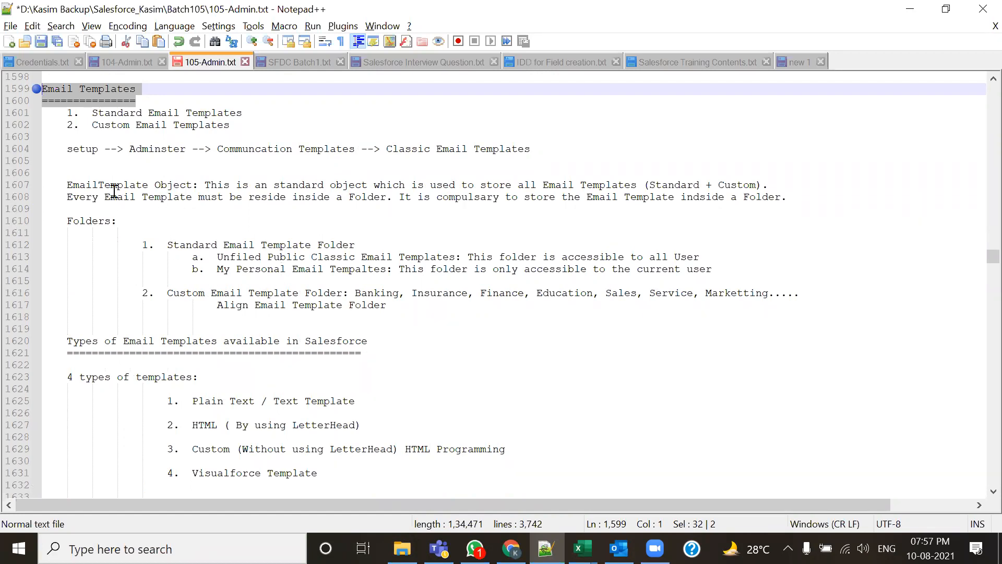
scroll(115, 190, up, 1)
click(186, 149)
drag(135, 136, 34, 125)
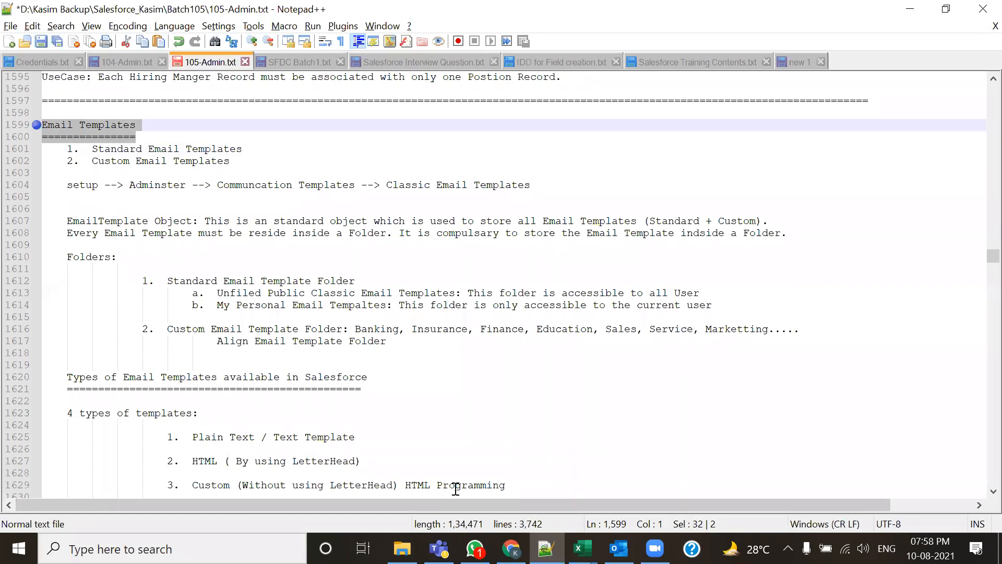
Switch to Gmail in Chrome, open the Axycube Solutions virtual drive job email from the monster search results, and skim its body
key(alt+Tab)
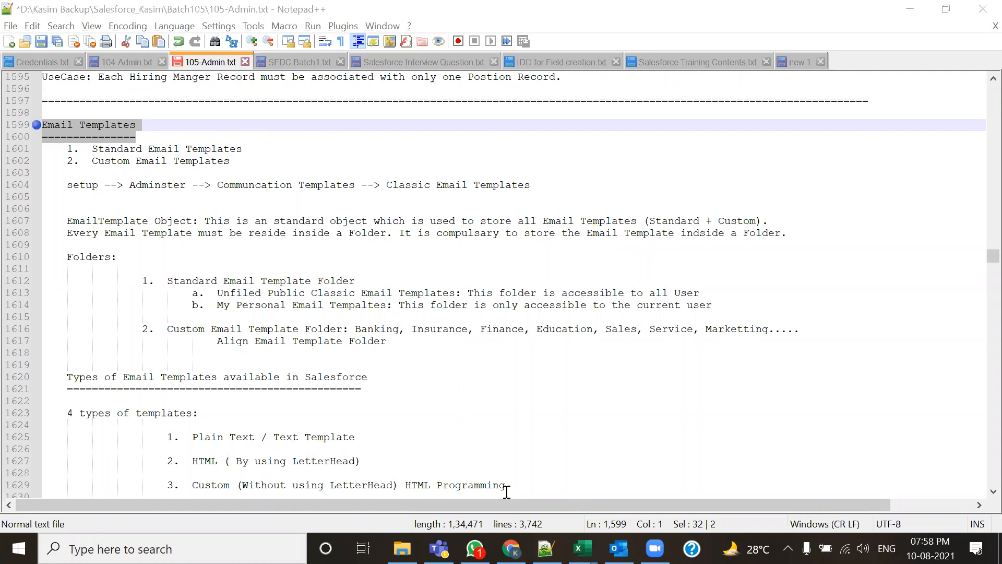
key(alt+Tab)
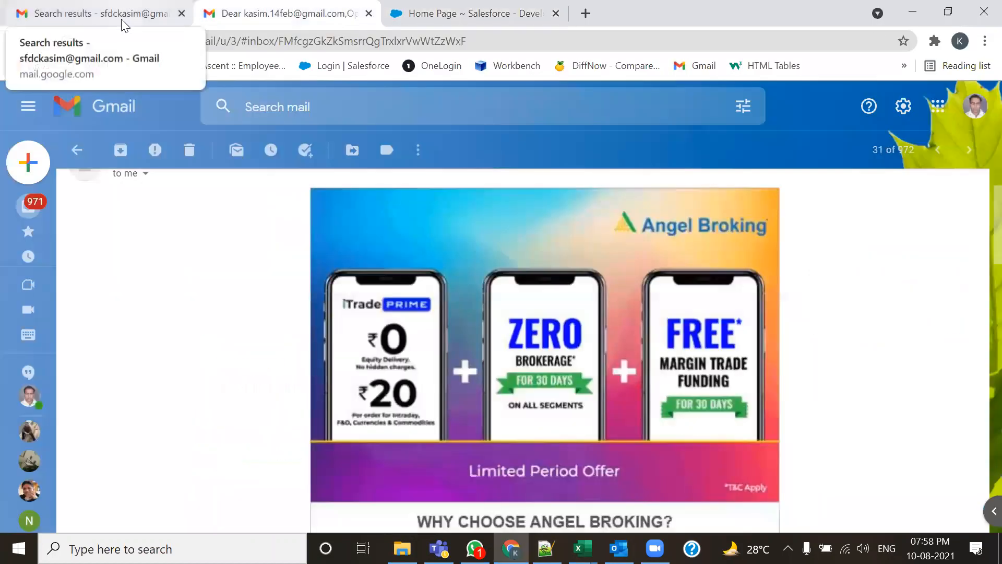
click(84, 12)
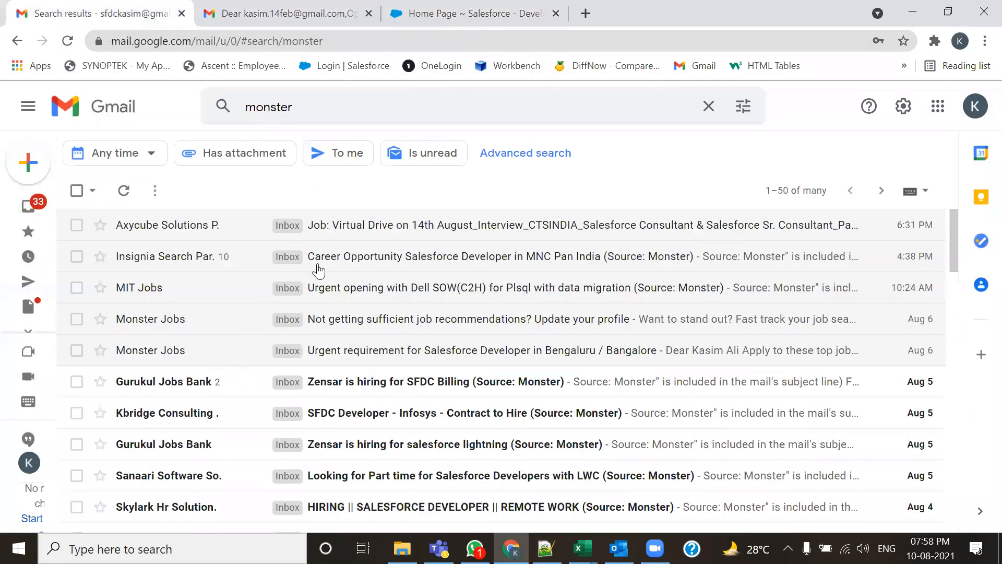
click(373, 226)
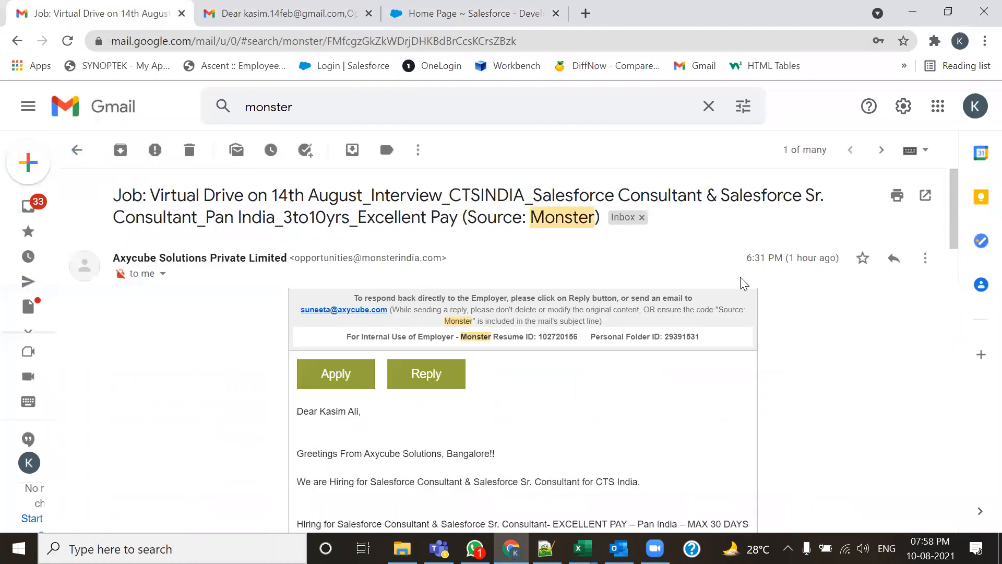
scroll(520, 400, down, 5)
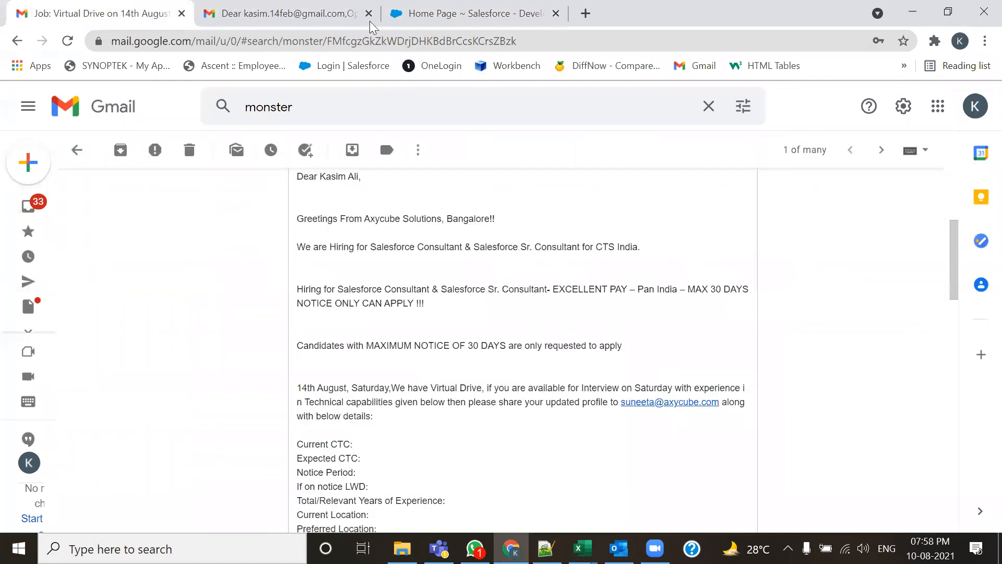
Return to the Salesforce Setup home page and look over its tabs, recent items and Communication Templates entries
click(423, 13)
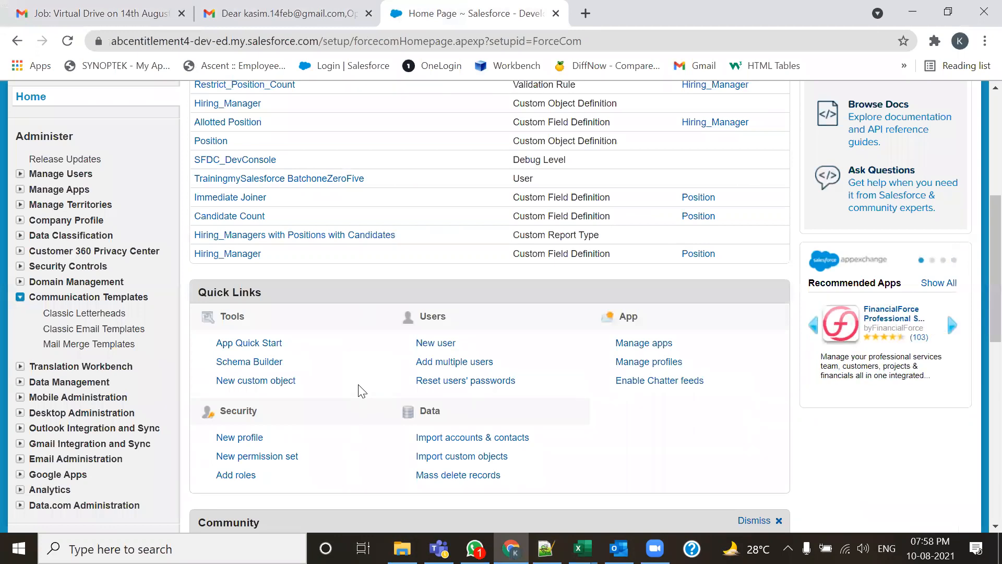
scroll(359, 390, up, 6)
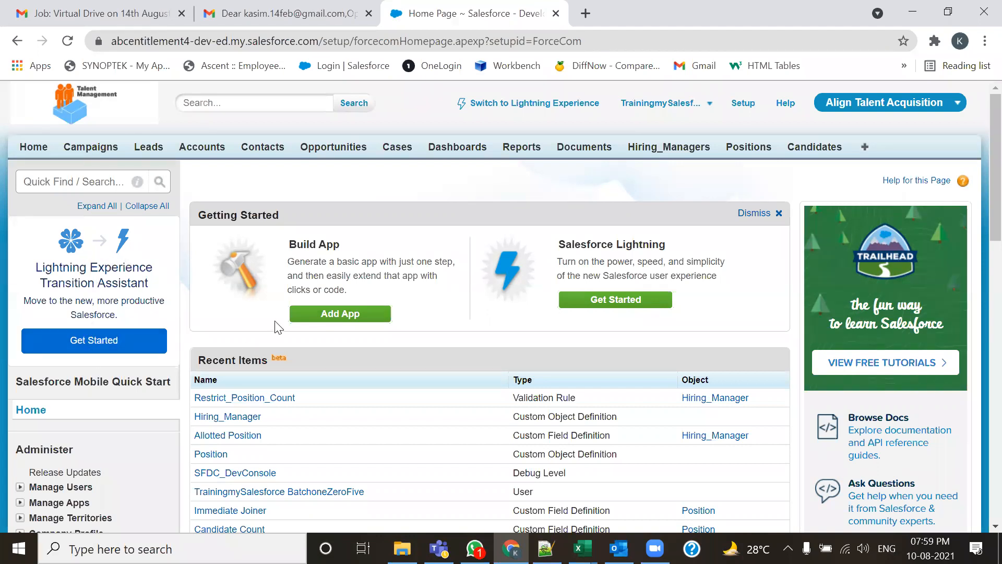
scroll(287, 330, down, 1)
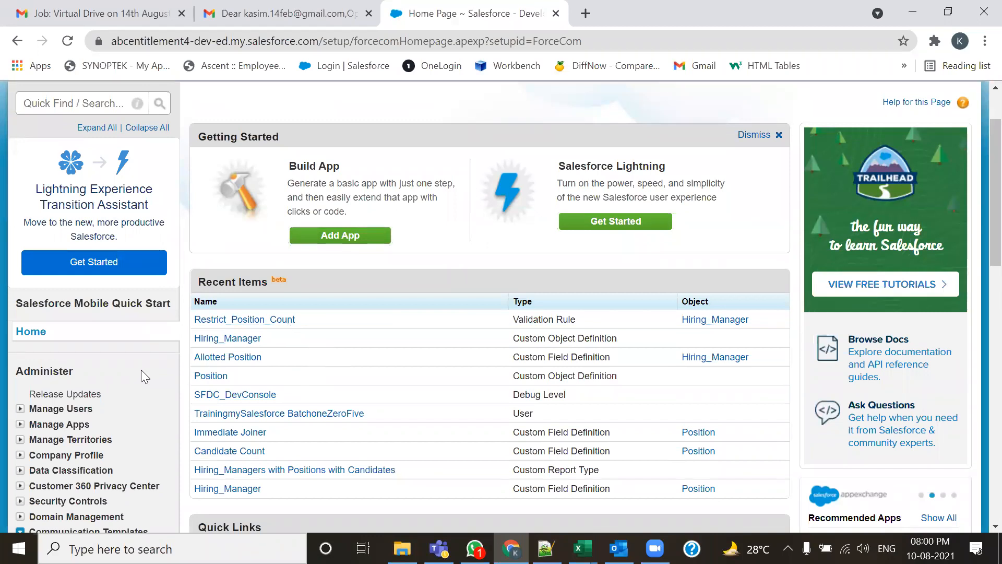
scroll(142, 371, down, 1)
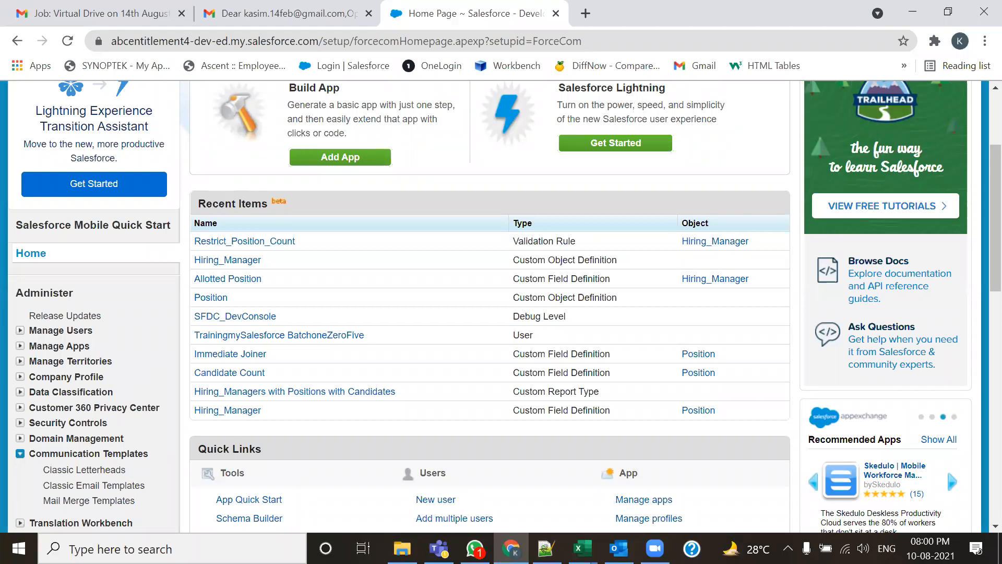
Switch to the Notepad++ notes and highlight the Standard Email Templates and Custom Email Templates lines
click(546, 548)
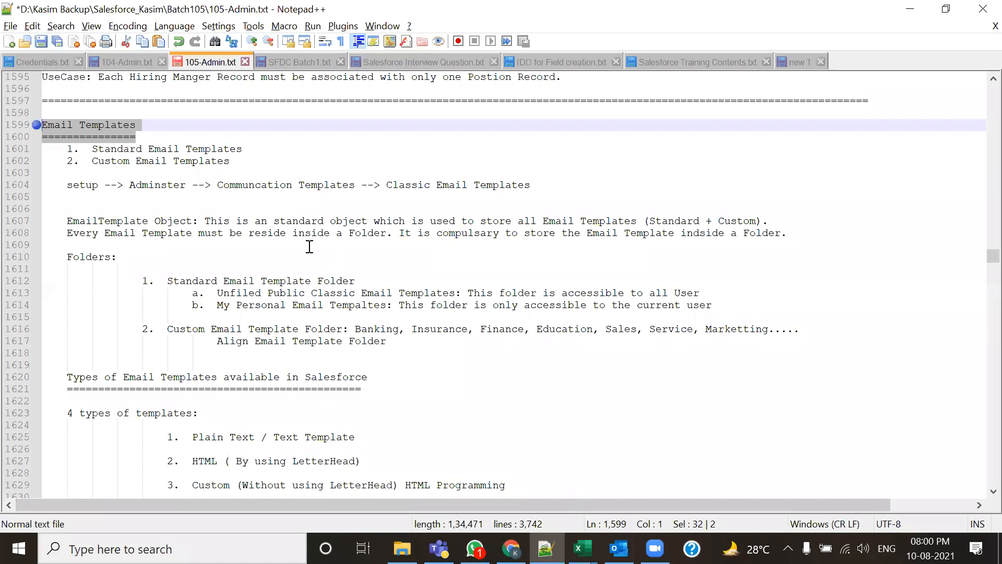
click(164, 177)
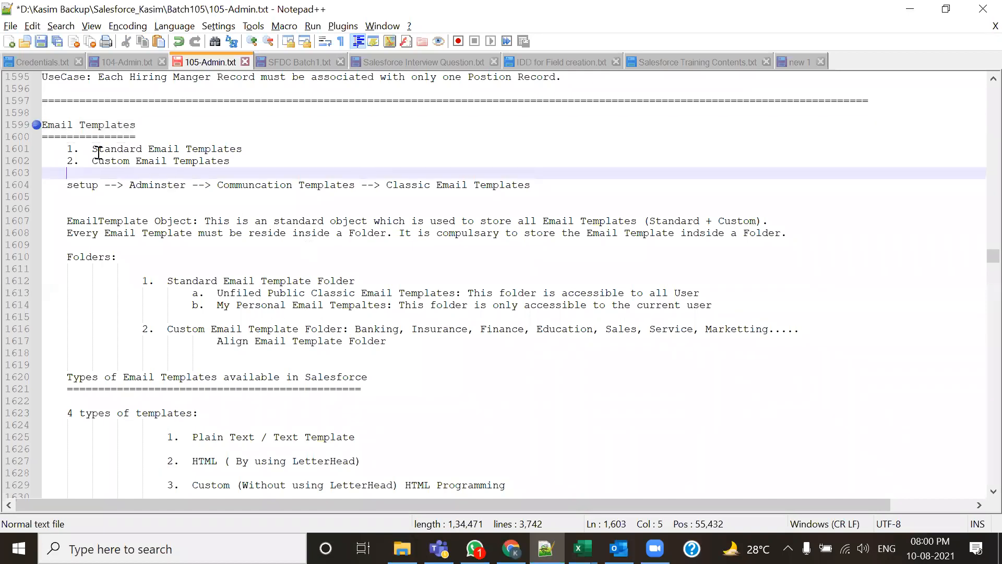
drag(92, 153, 276, 167)
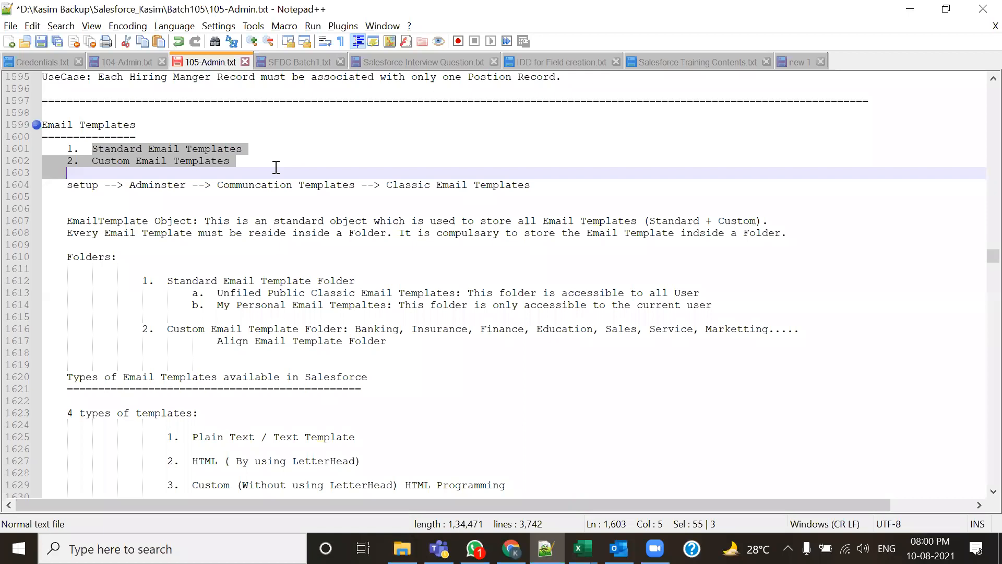
Switch to Salesforce in Chrome, outline the Home to Documents tabs and the Hiring_Managers to Candidates tabs in red, and clear the drawings
mouse_move(511, 548)
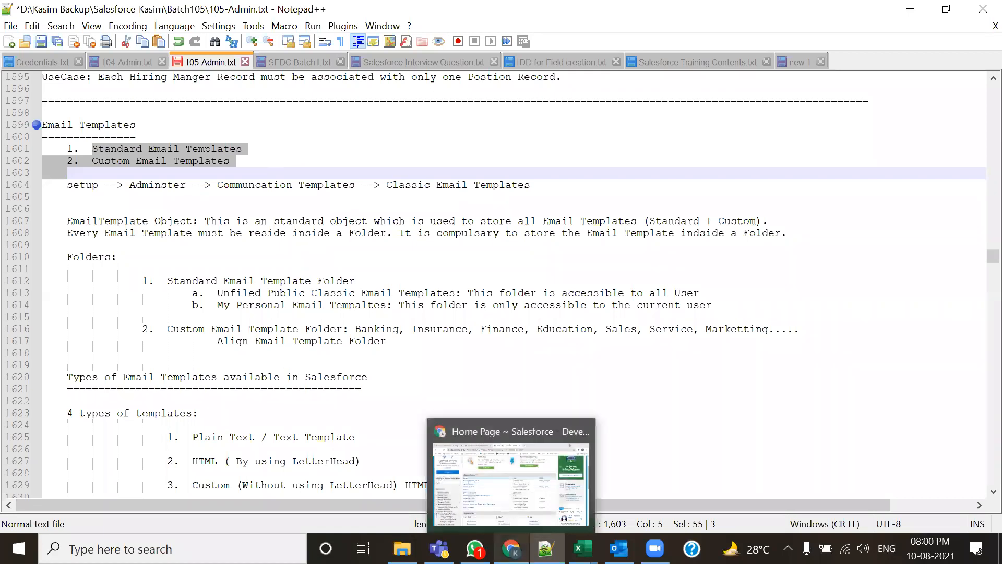
click(515, 485)
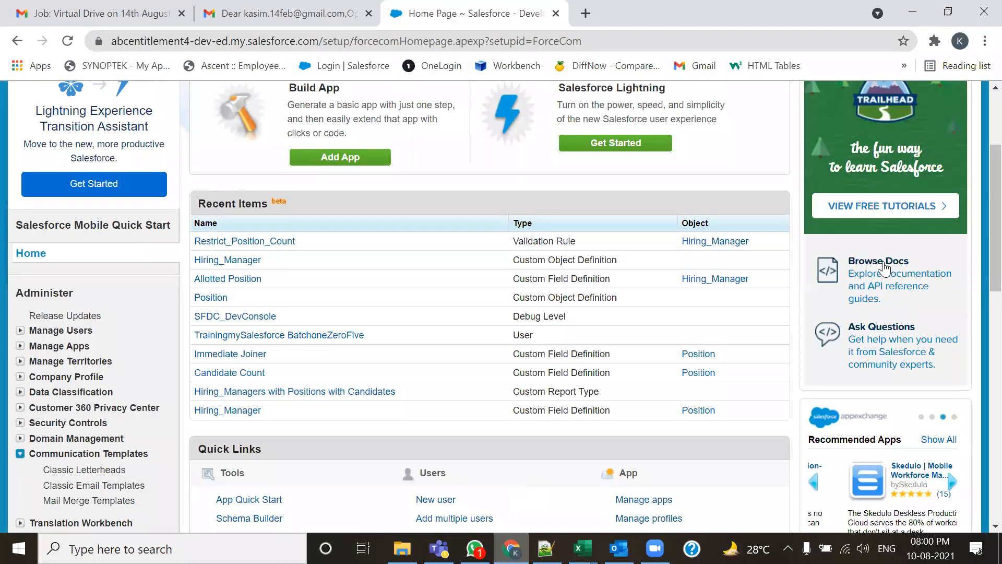
scroll(366, 173, up, 3)
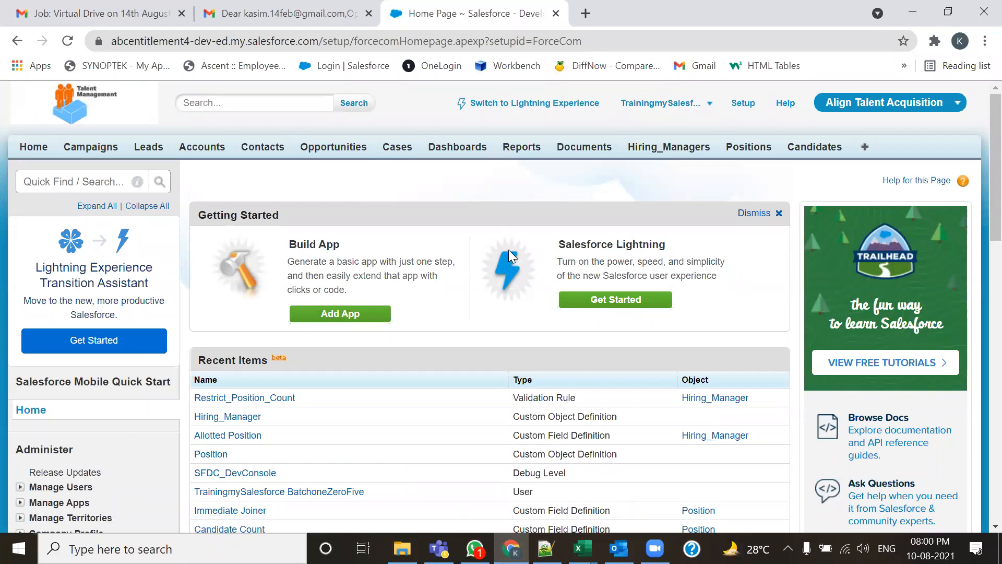
click(907, 110)
mouse_move(17, 162)
mouse_down()
mouse_move(527, 182)
mouse_move(608, 175)
mouse_move(408, 131)
mouse_move(273, 129)
mouse_up()
mouse_move(133, 129)
mouse_down()
mouse_move(15, 131)
mouse_move(9, 158)
mouse_up()
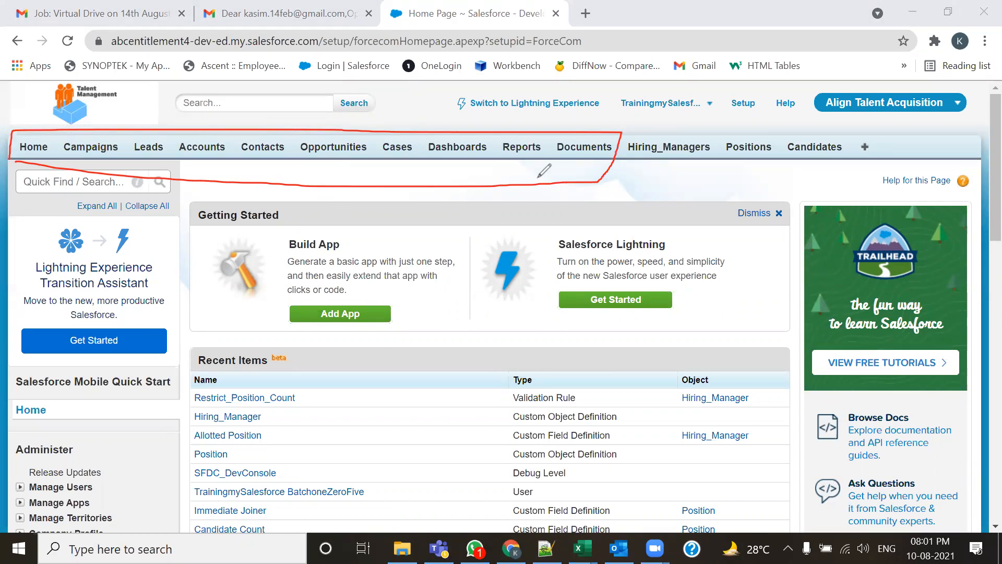
drag(620, 130, 620, 163)
mouse_move(747, 160)
mouse_down()
mouse_move(882, 152)
mouse_move(721, 130)
mouse_move(621, 132)
mouse_move(620, 146)
mouse_up()
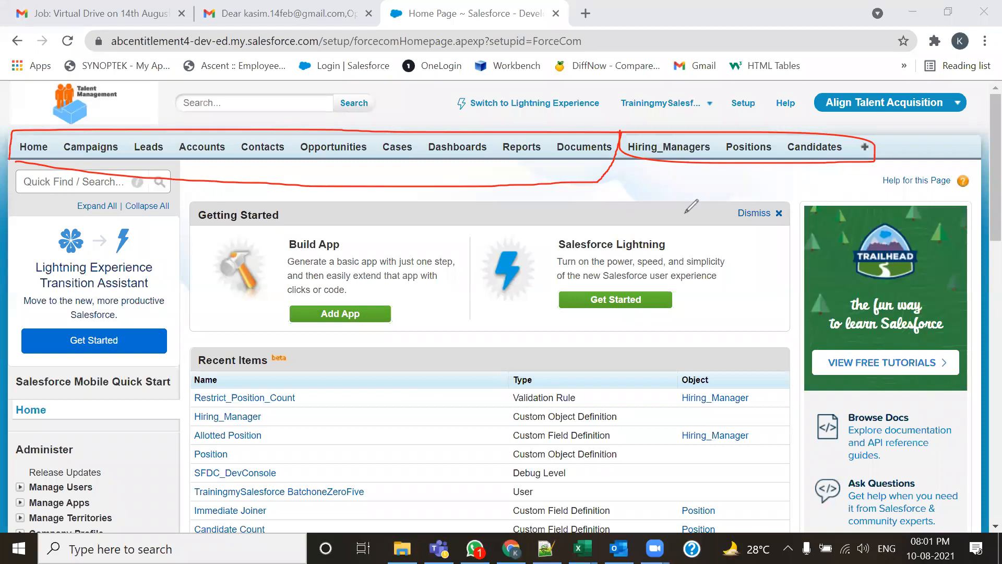
click(902, 99)
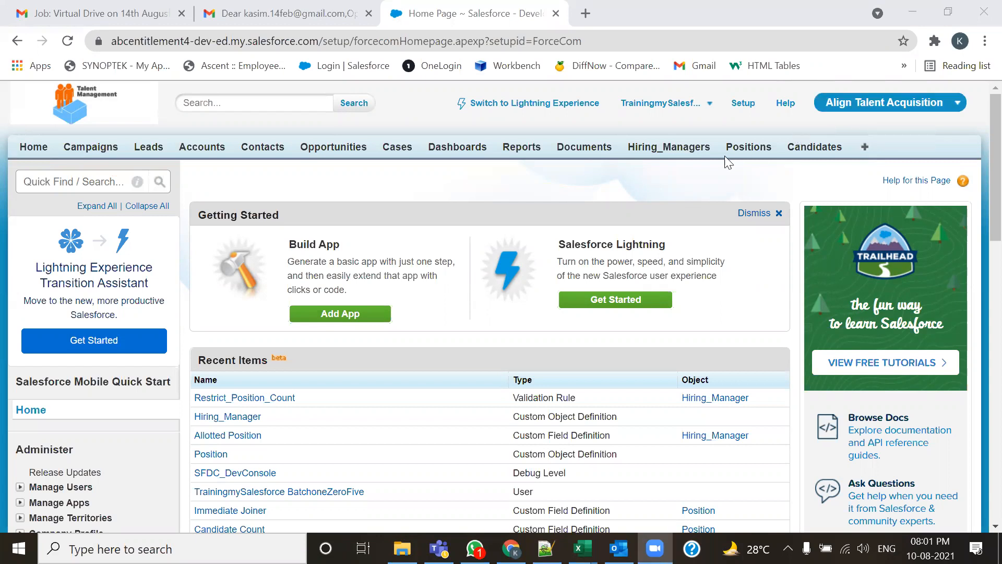
Open the Hiring_Managers tab and connect to the personal 5G Wi-Fi network so the page loads
click(680, 151)
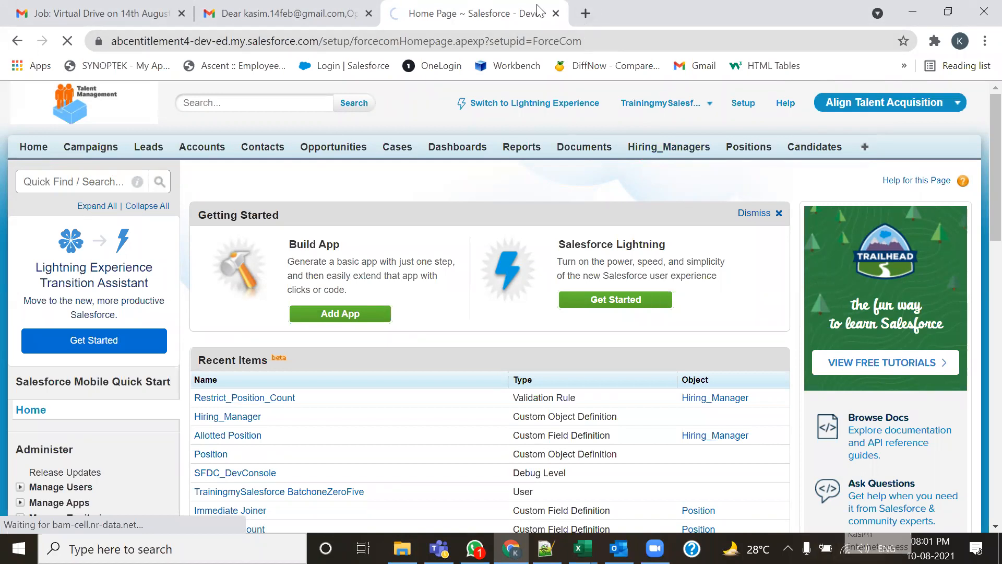
click(845, 549)
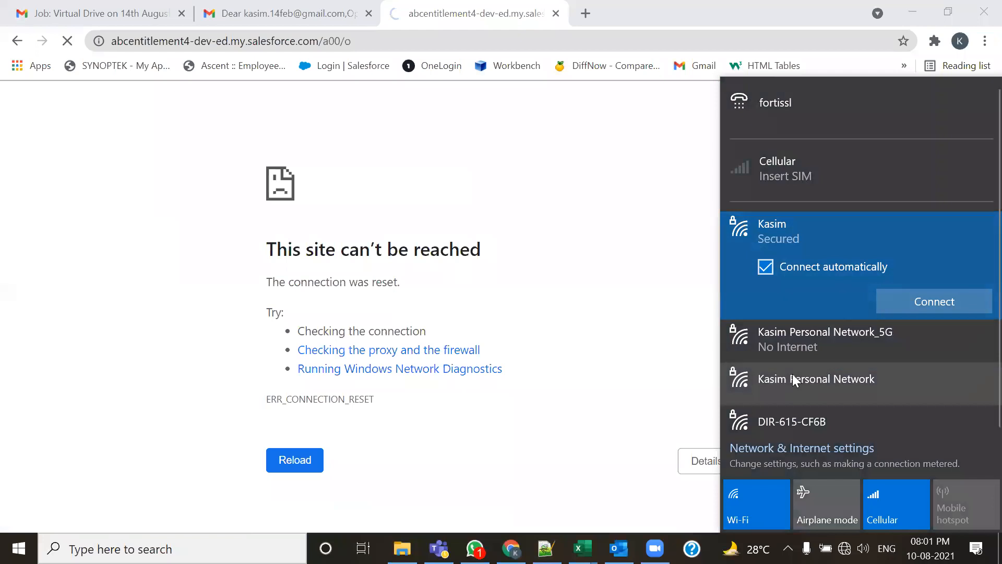
click(786, 348)
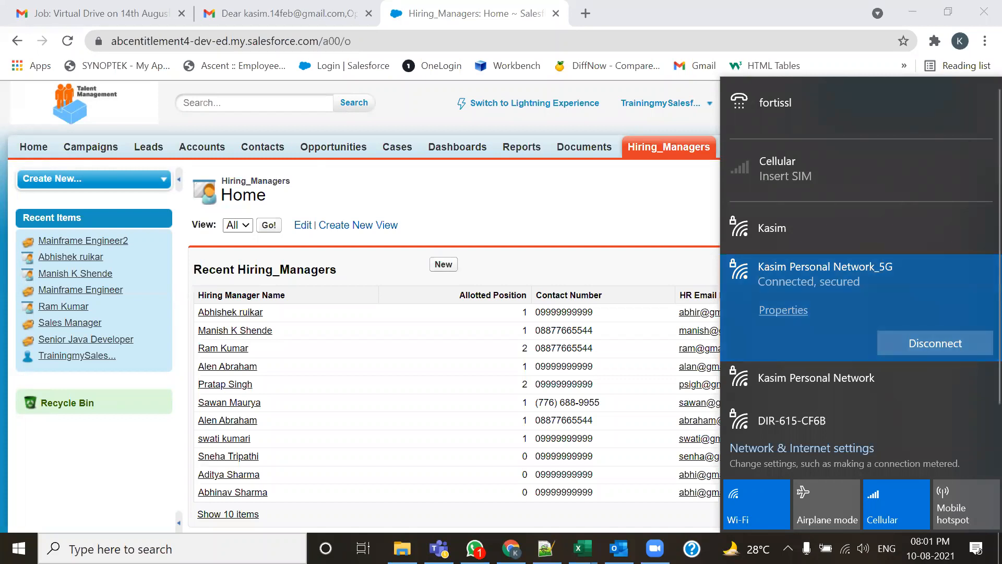
click(752, 7)
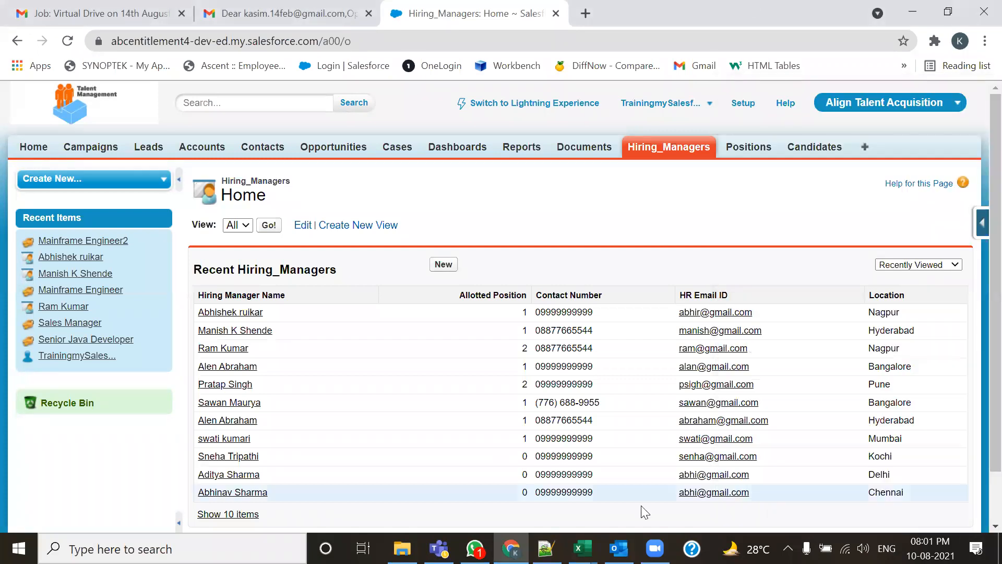
Open the New Hiring_Manager form, open the New Position form, and review the position fields from Information to Dates & Budgets
click(450, 264)
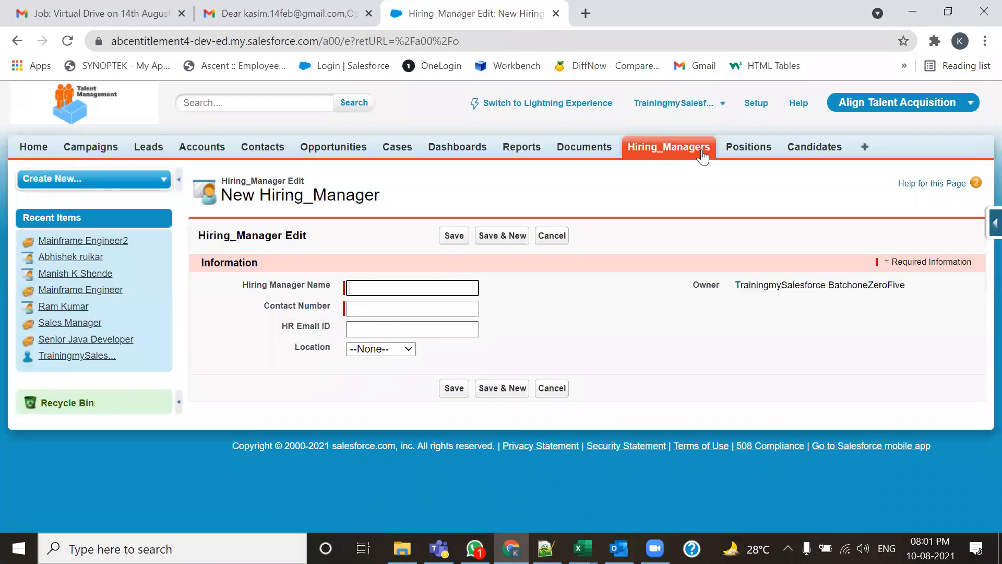
click(749, 147)
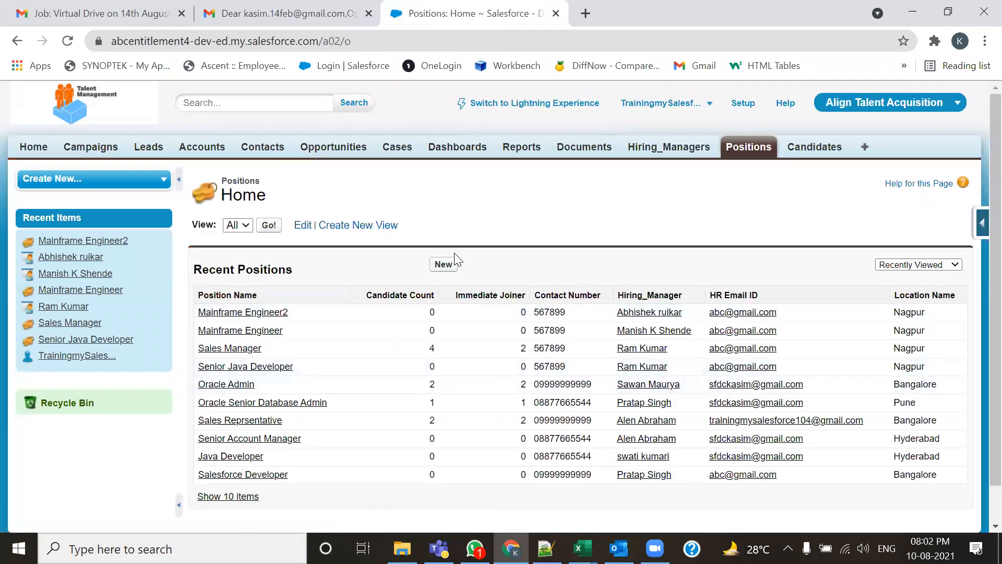
click(442, 275)
scroll(358, 334, down, 4)
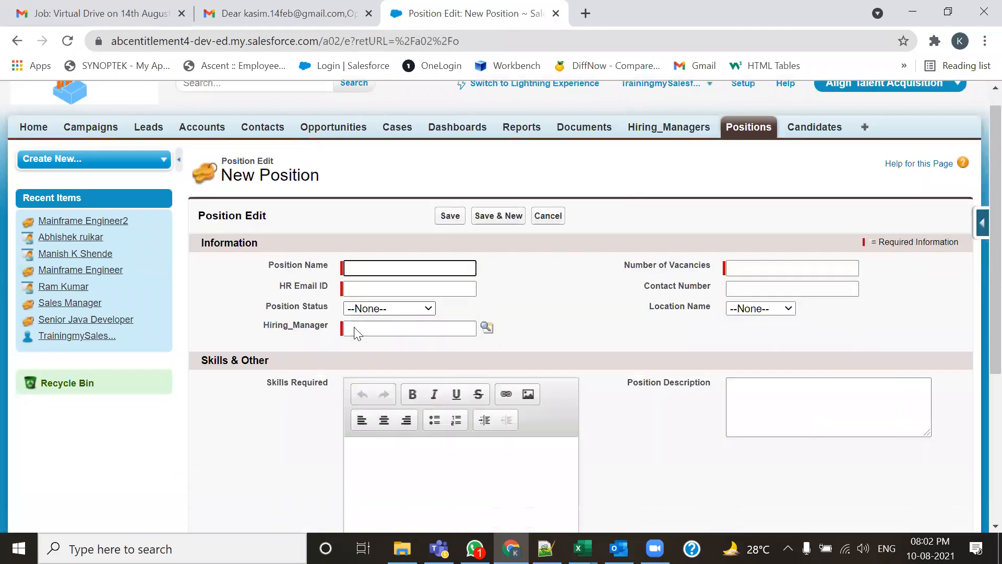
scroll(355, 330, down, 1)
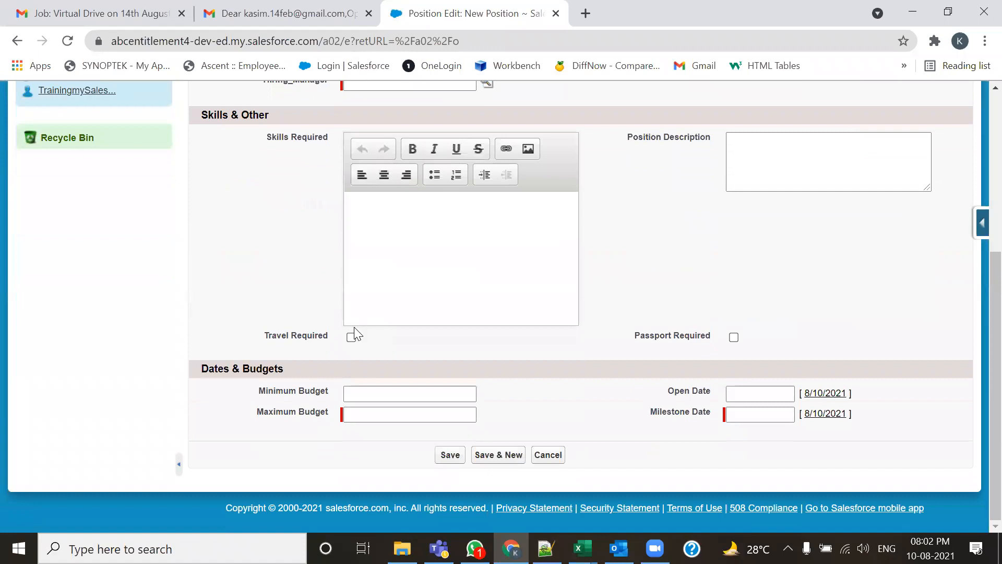
scroll(334, 314, up, 5)
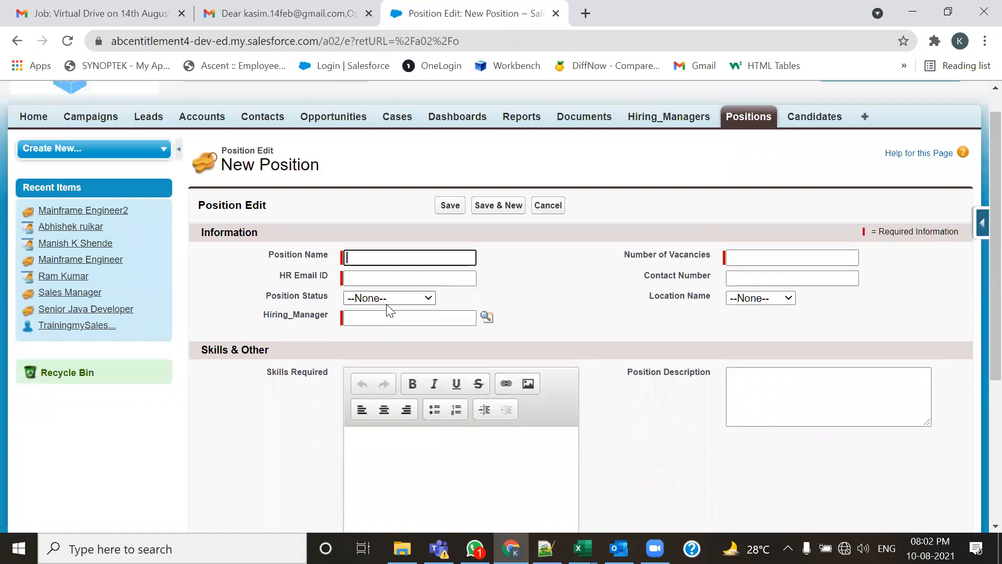
View the Position object's custom fields and relationships in Setup from the New Position form
click(981, 223)
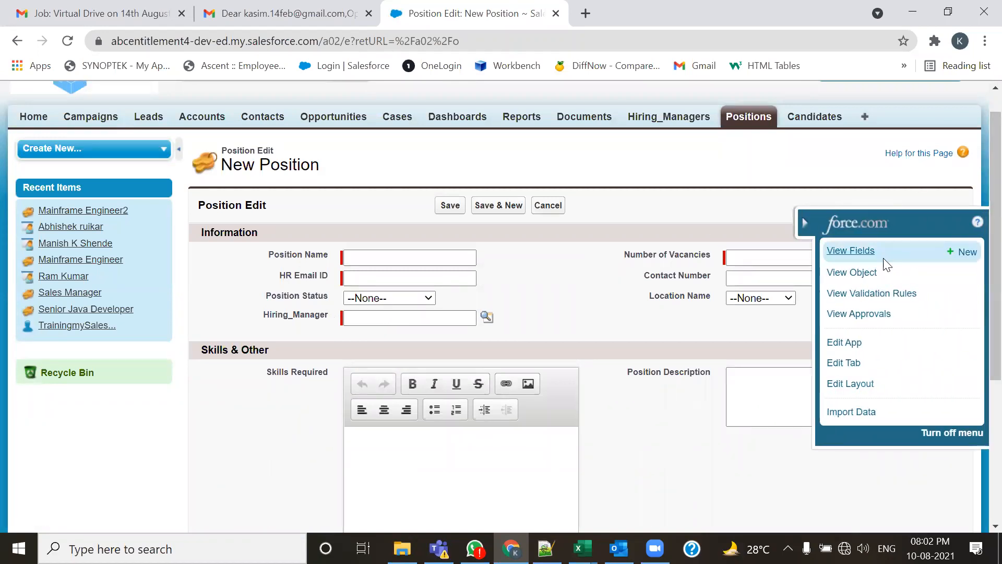
click(859, 253)
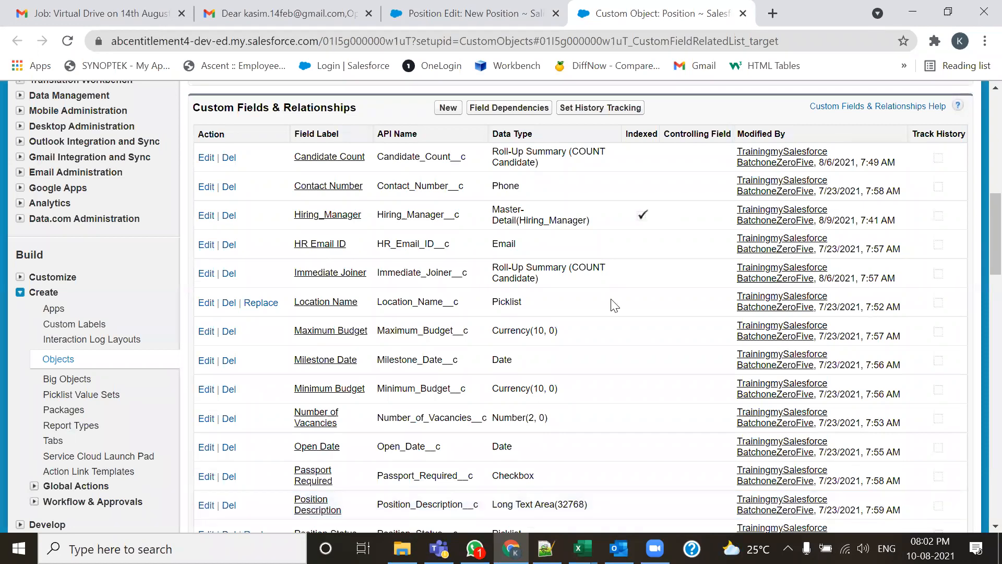
Review the Position object's definition details, standard fields, and custom fields and relationships in Setup
scroll(338, 386, up, 6)
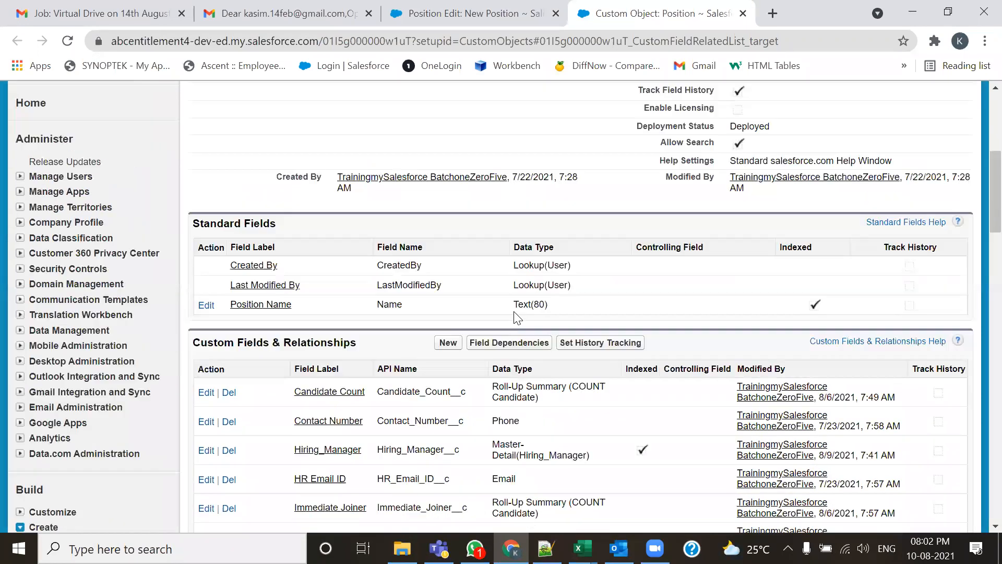
scroll(371, 350, up, 5)
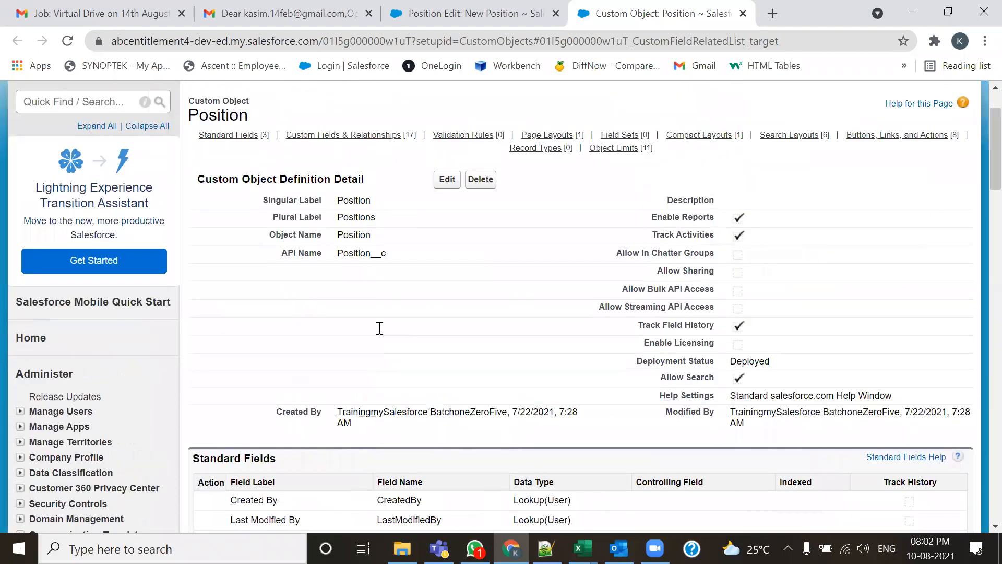
scroll(360, 312, down, 3)
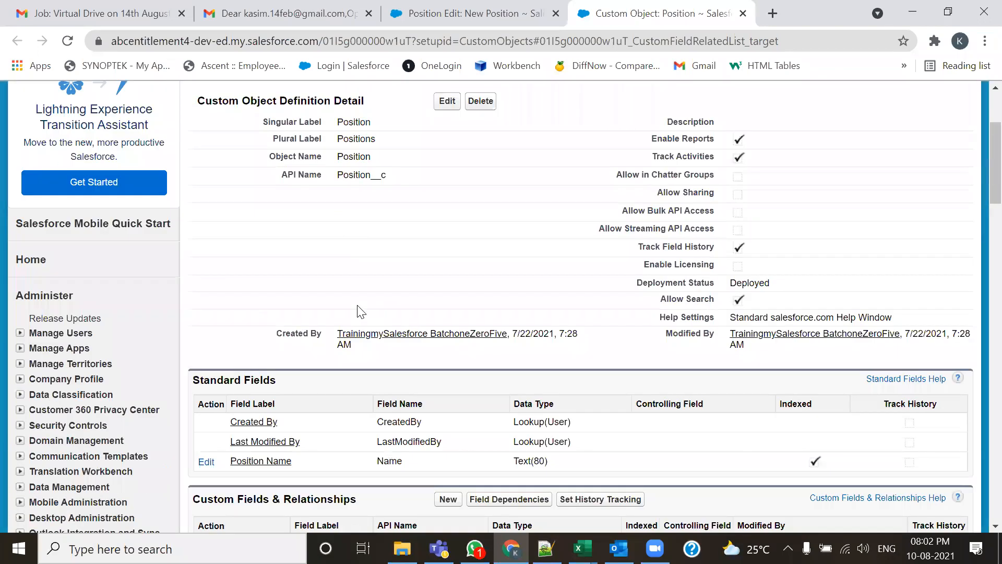
scroll(359, 311, down, 2)
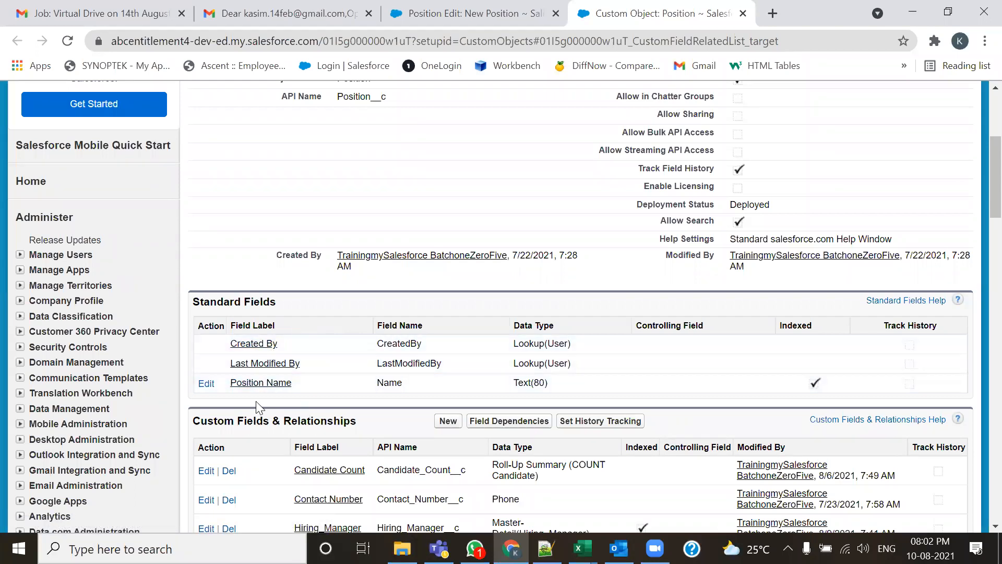
scroll(283, 313, down, 1)
scroll(256, 355, down, 1)
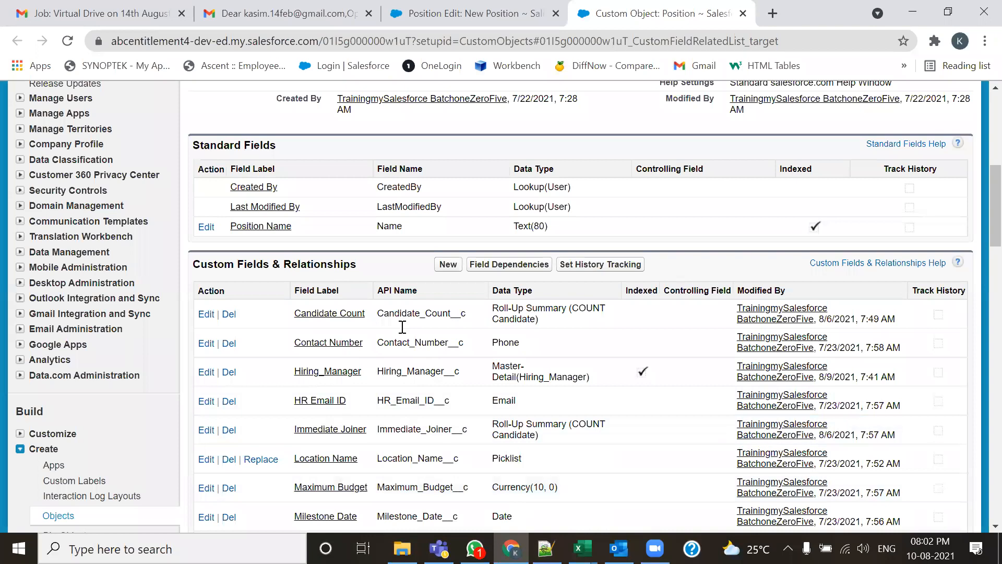
Switch to the 105-Admin.txt notes in Notepad++ and highlight the Email Templates heading and its Standard and Custom Email Templates entries
key(alt+Tab)
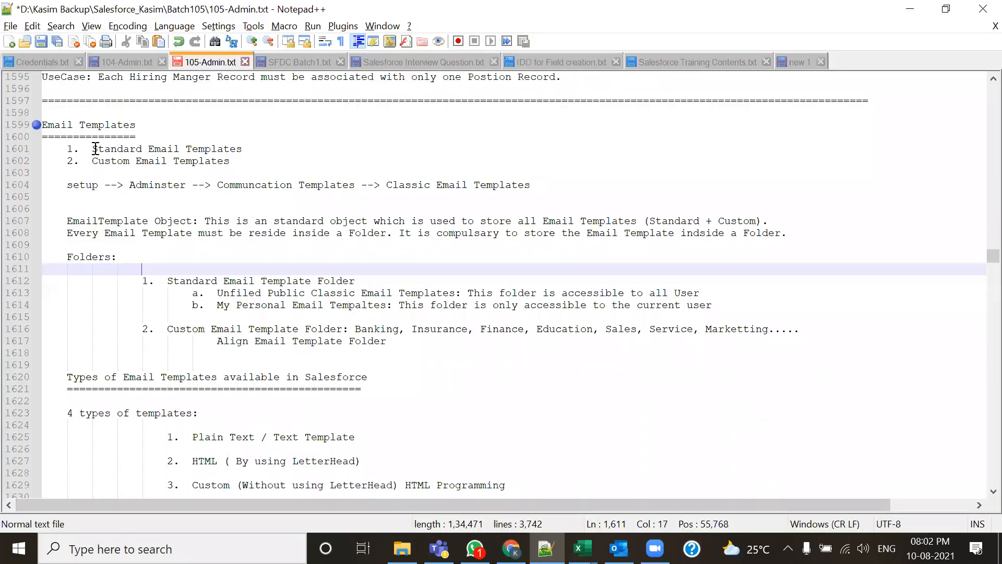
drag(95, 149, 266, 145)
drag(92, 161, 249, 159)
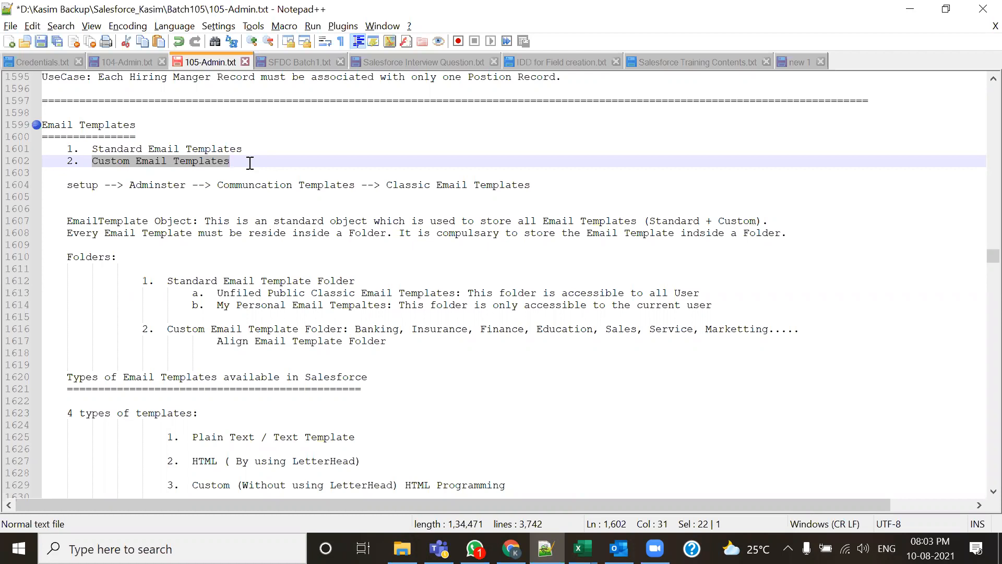
click(336, 159)
drag(150, 138, 43, 125)
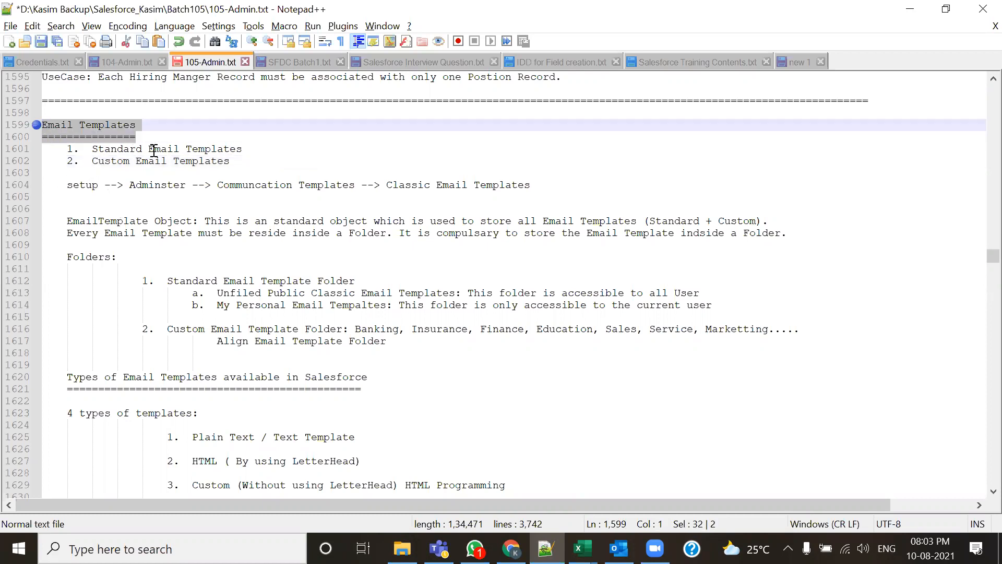
drag(150, 148, 254, 150)
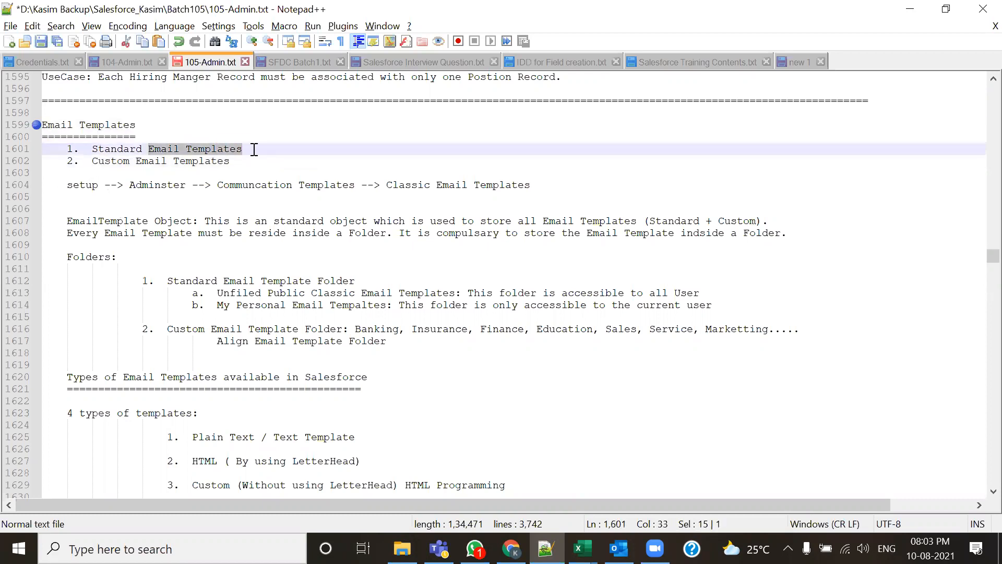
click(254, 150)
double_click(254, 150)
mouse_move(255, 150)
mouse_down()
mouse_move(92, 149)
mouse_move(241, 146)
mouse_up()
click(233, 191)
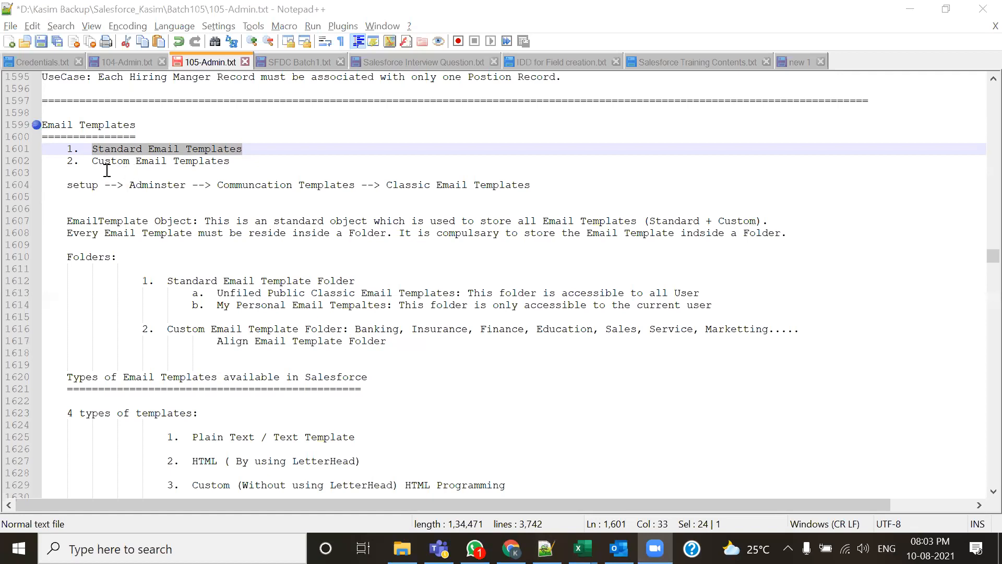
drag(92, 161, 230, 162)
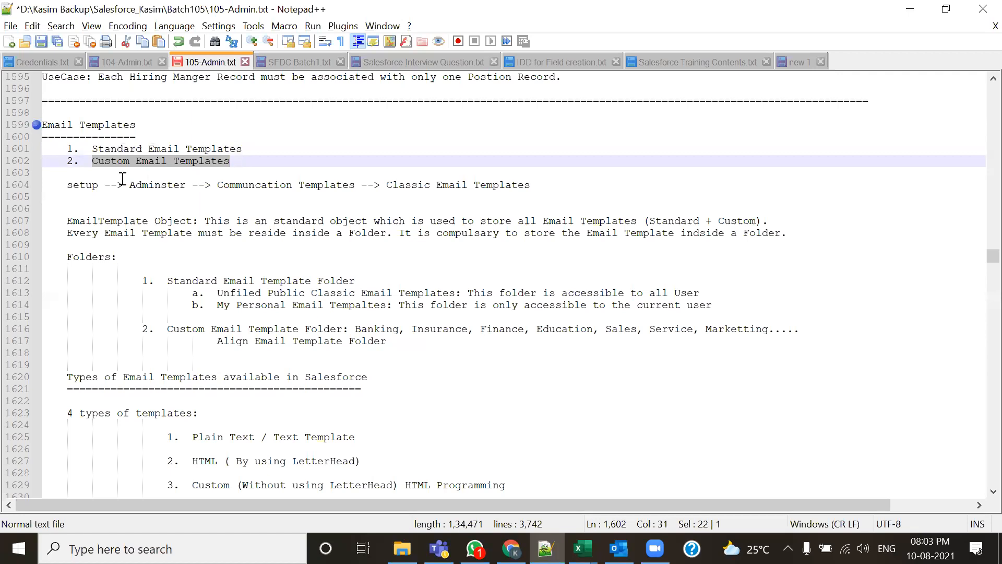
Switch to Salesforce in Chrome, open Classic Email Templates under Communication Templates in Setup, and review the Unfiled Public Classic Email Templates list
key(alt+Tab)
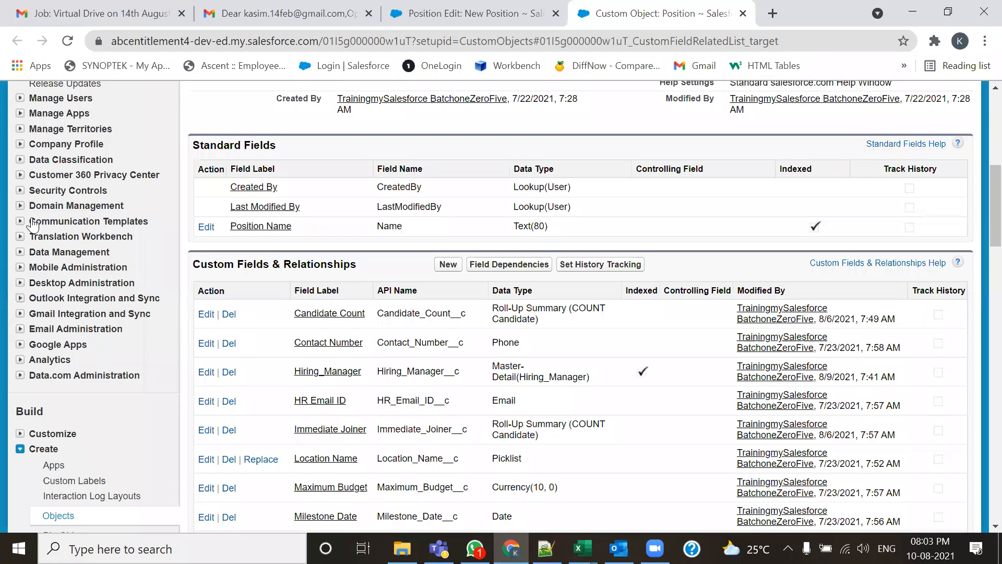
scroll(127, 388, up, 6)
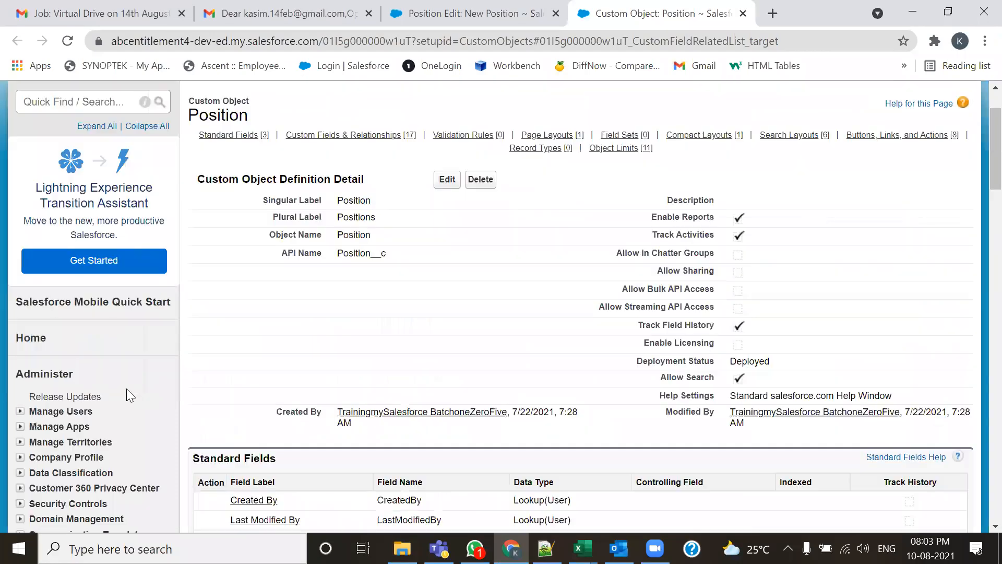
scroll(100, 292, down, 3)
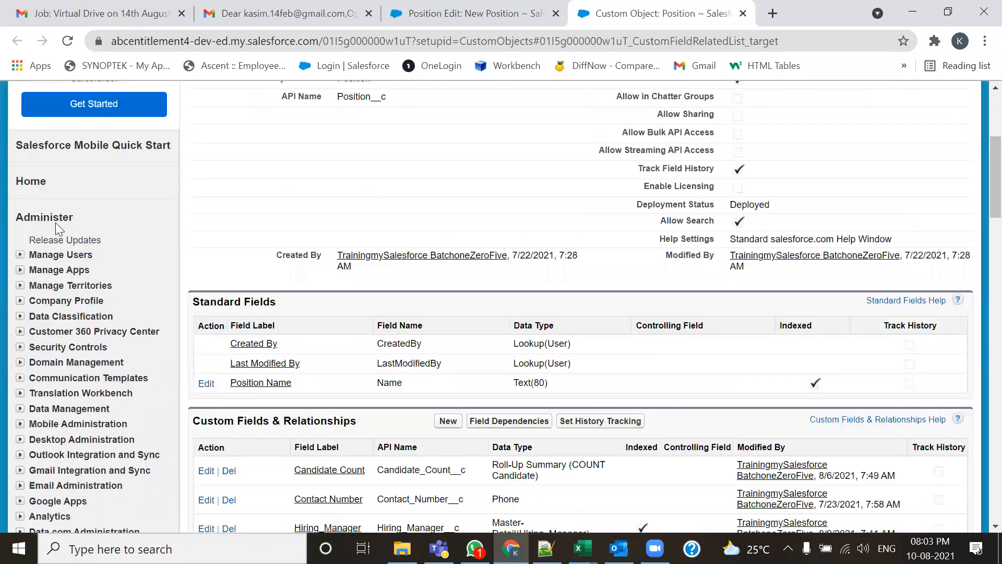
scroll(55, 223, down, 4)
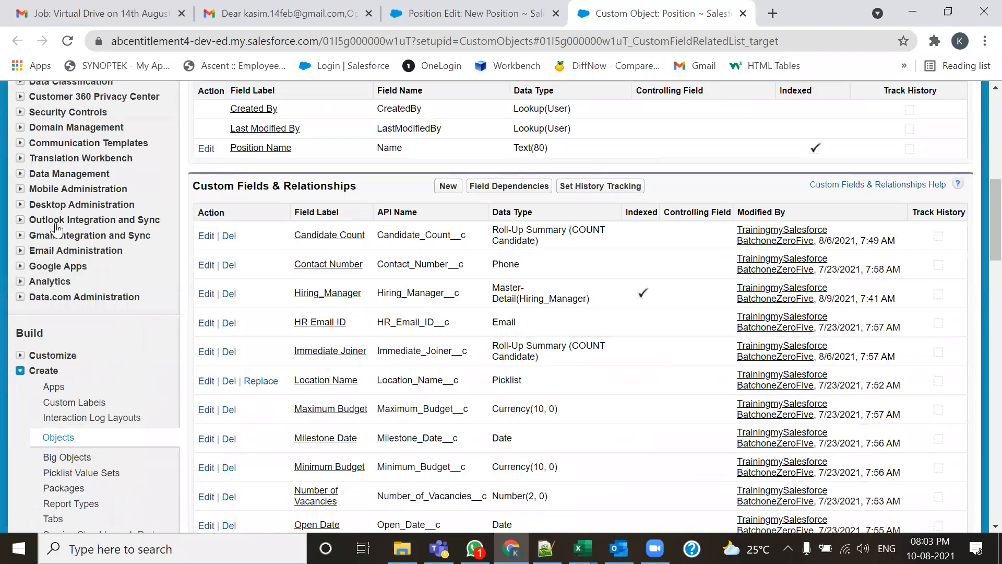
scroll(287, 427, up, 3)
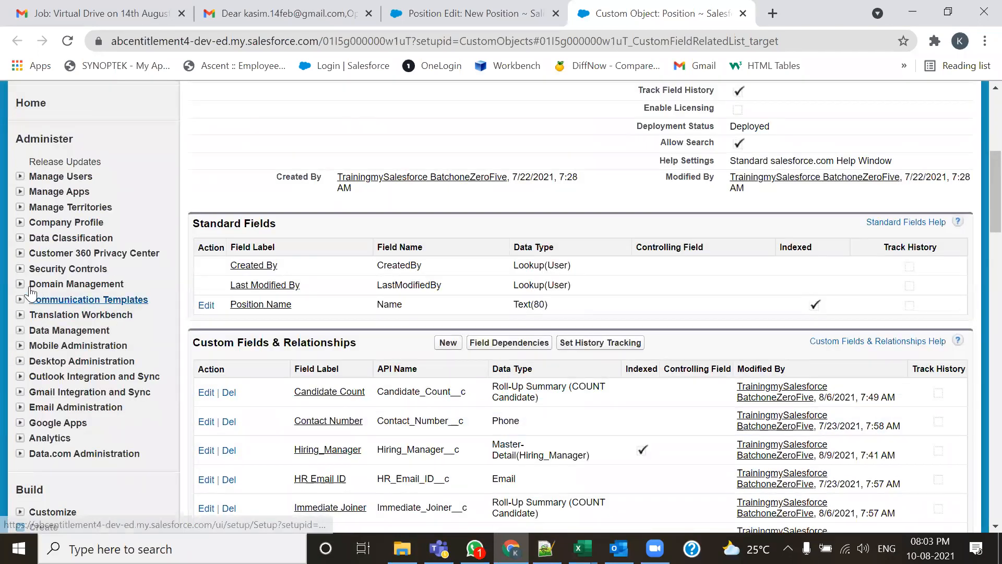
click(20, 300)
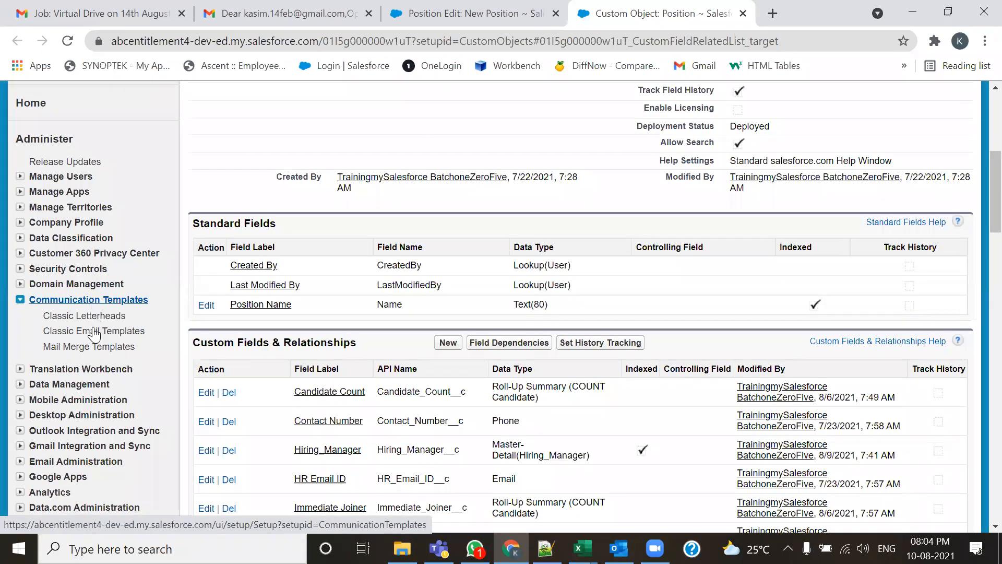
click(112, 334)
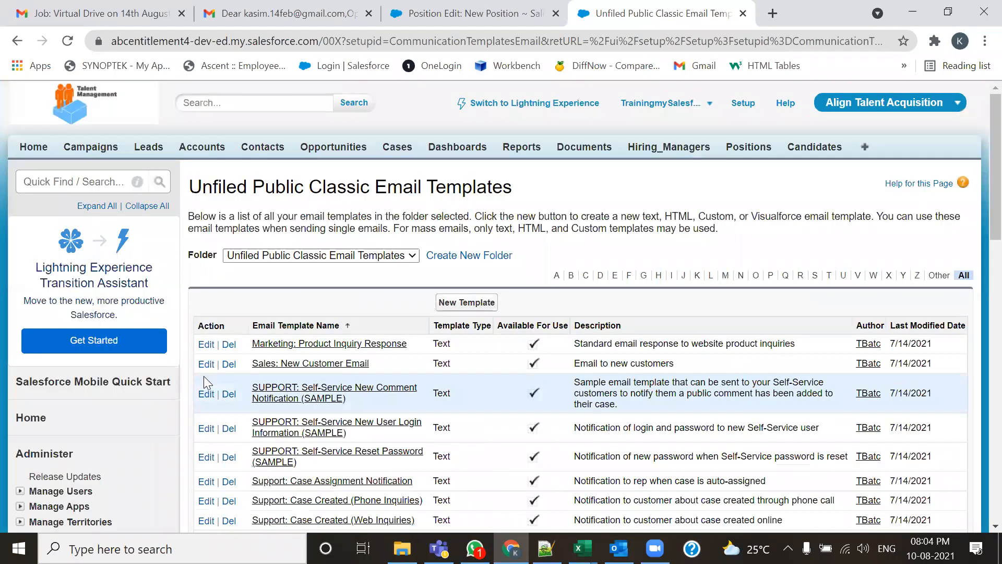
scroll(389, 185, down, 3)
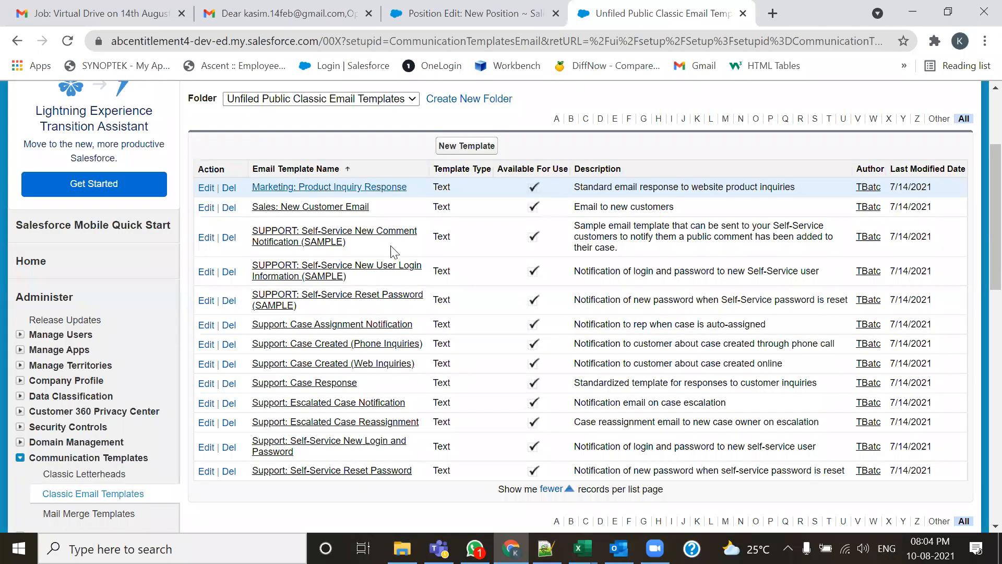
scroll(415, 463, down, 2)
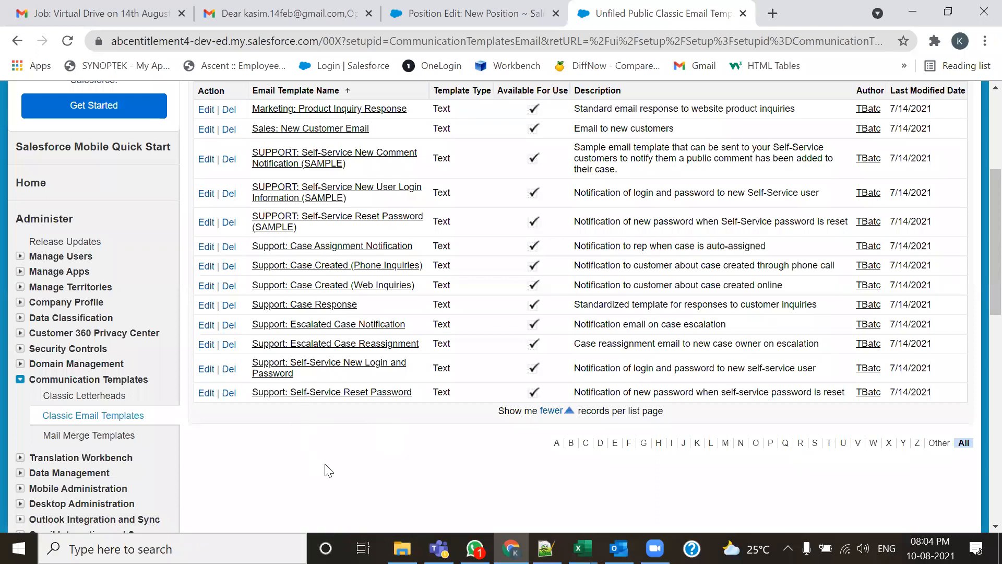
scroll(319, 436, up, 3)
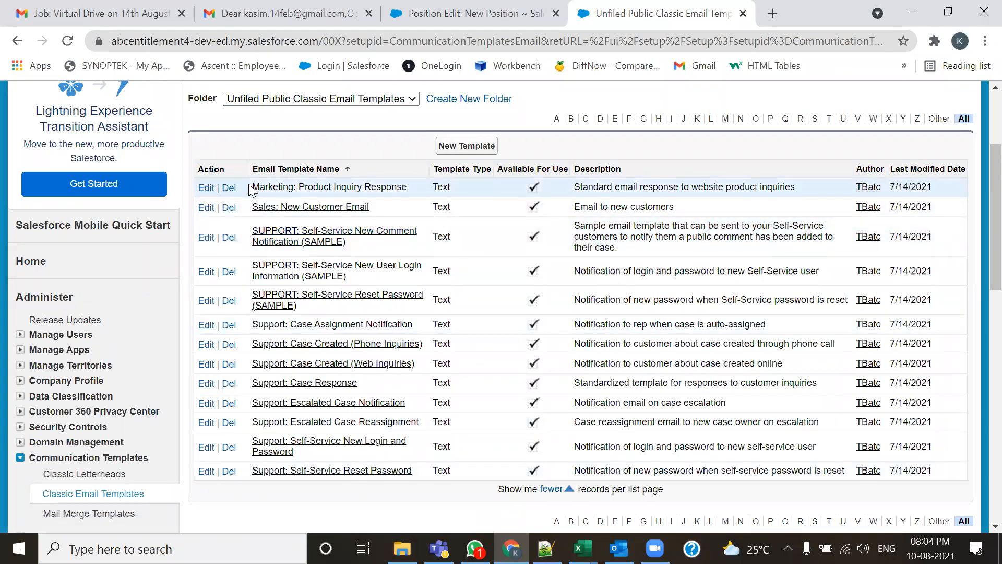
Open the Sales: New Customer Email template, highlight its plain text preview, and return to the template list
click(288, 208)
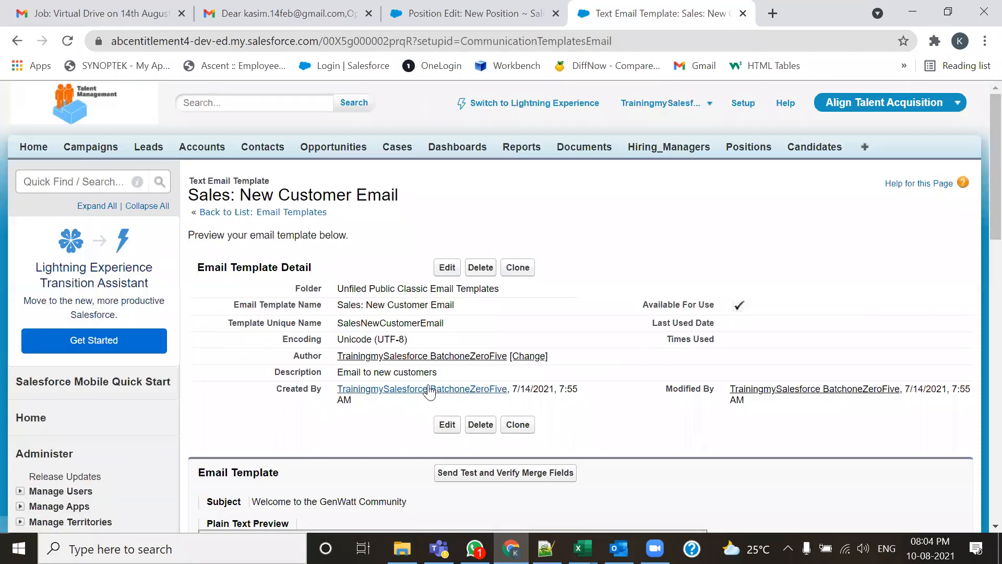
scroll(428, 384, down, 5)
scroll(336, 342, down, 1)
drag(285, 343, 204, 137)
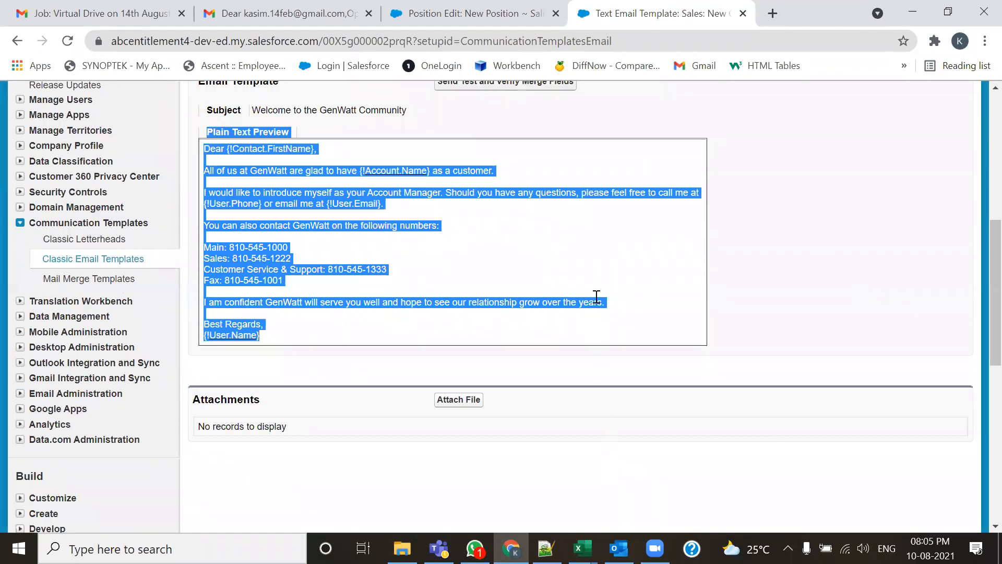
scroll(597, 293, up, 3)
click(17, 42)
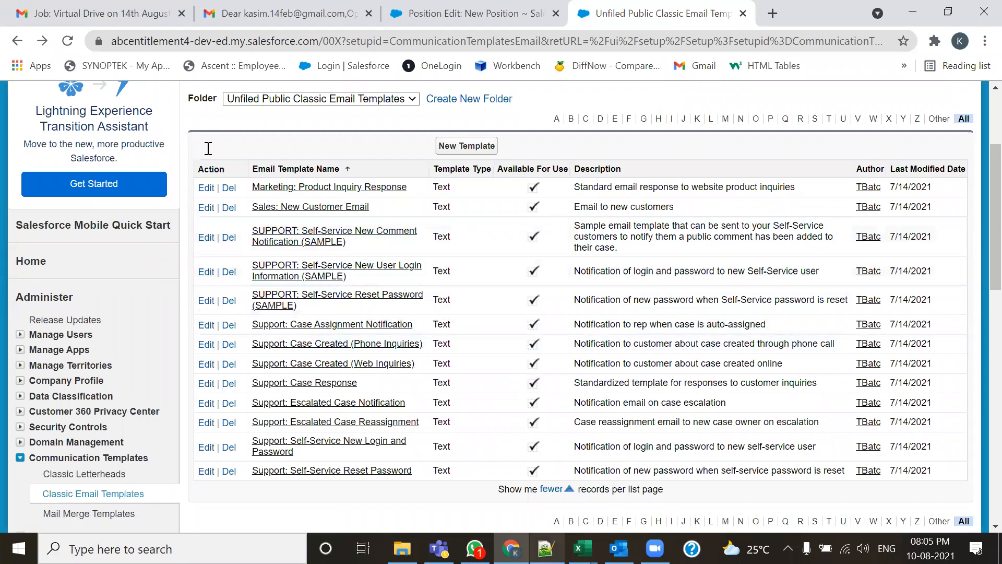
Switch to the Notepad++ notes and highlight both email template kinds and the setup path to Classic Email Templates
drag(242, 149, 95, 151)
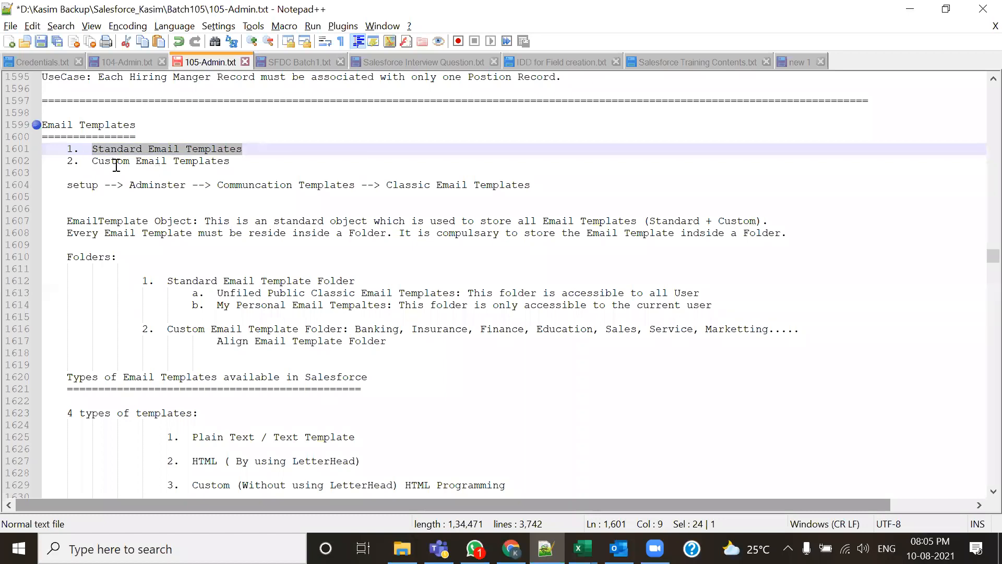
drag(92, 161, 242, 158)
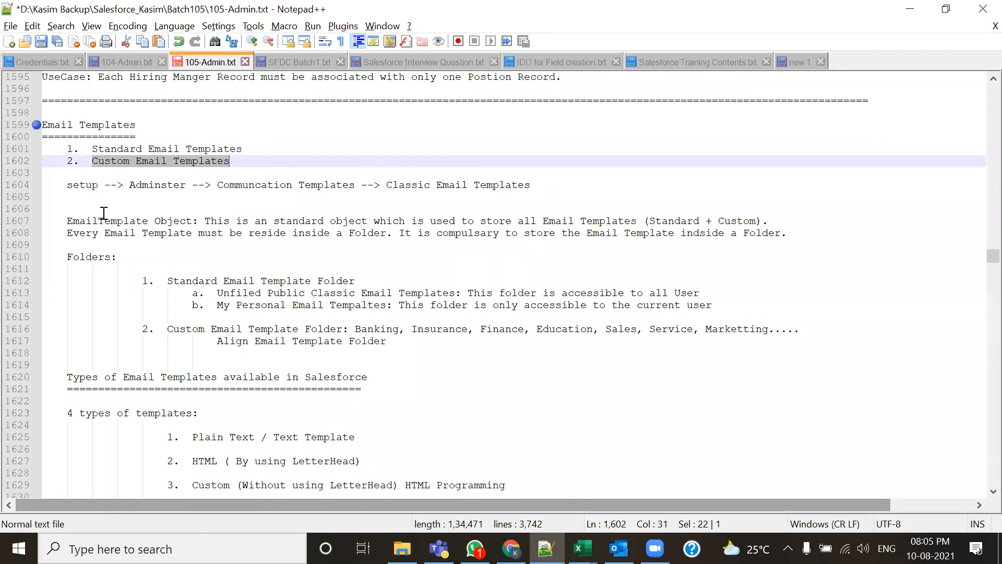
drag(68, 186, 545, 188)
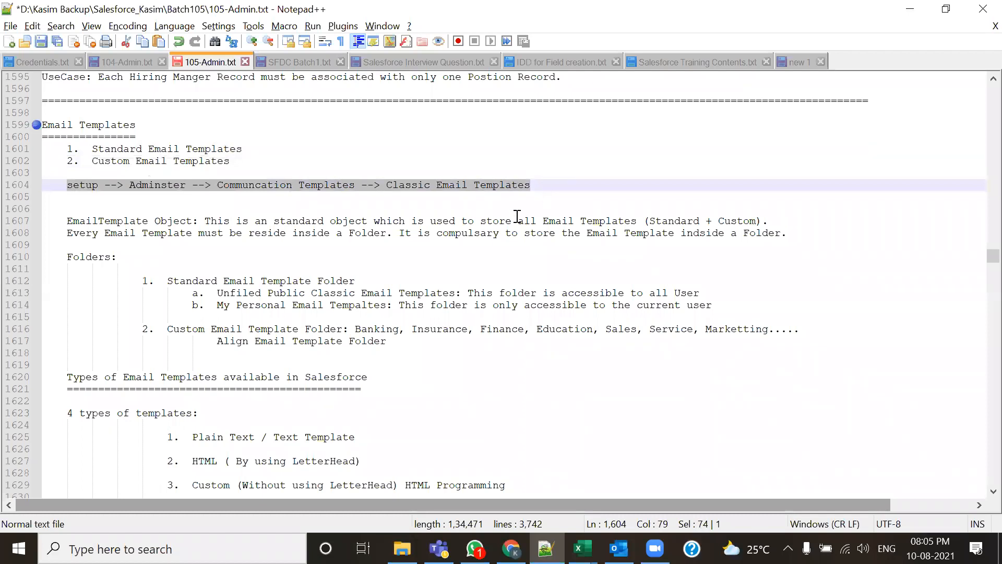
click(236, 201)
drag(63, 188, 353, 188)
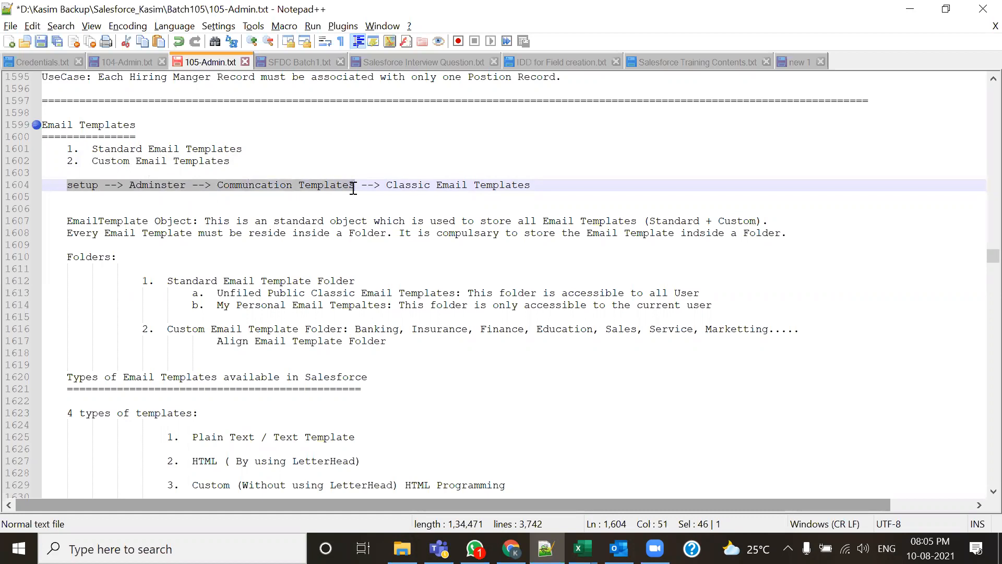
click(360, 203)
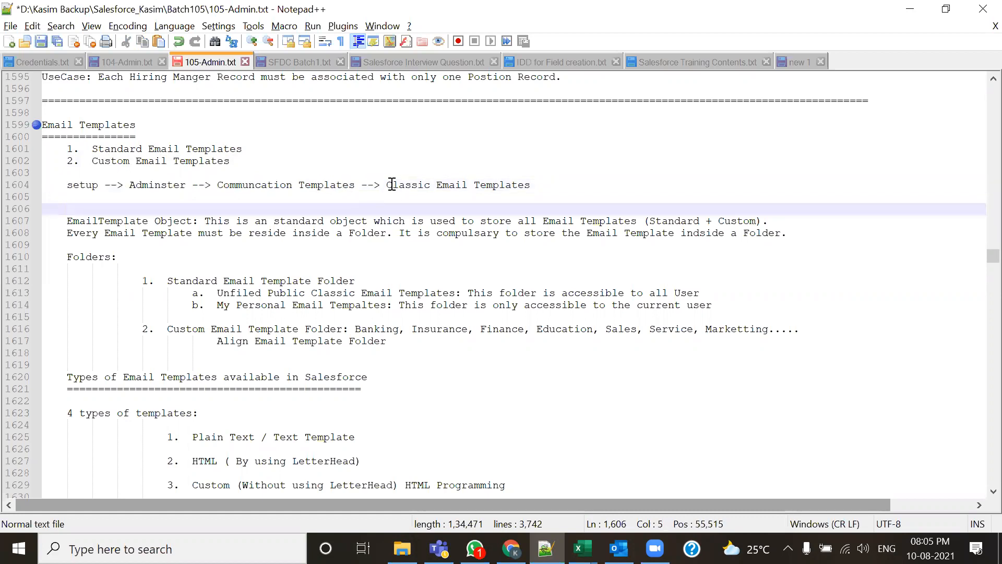
drag(393, 189, 519, 188)
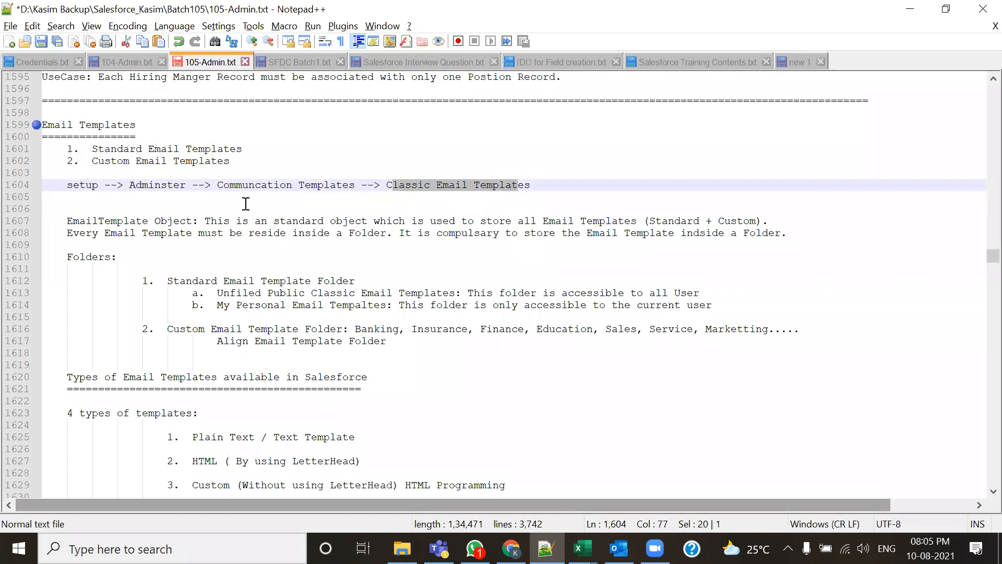
drag(243, 150, 82, 155)
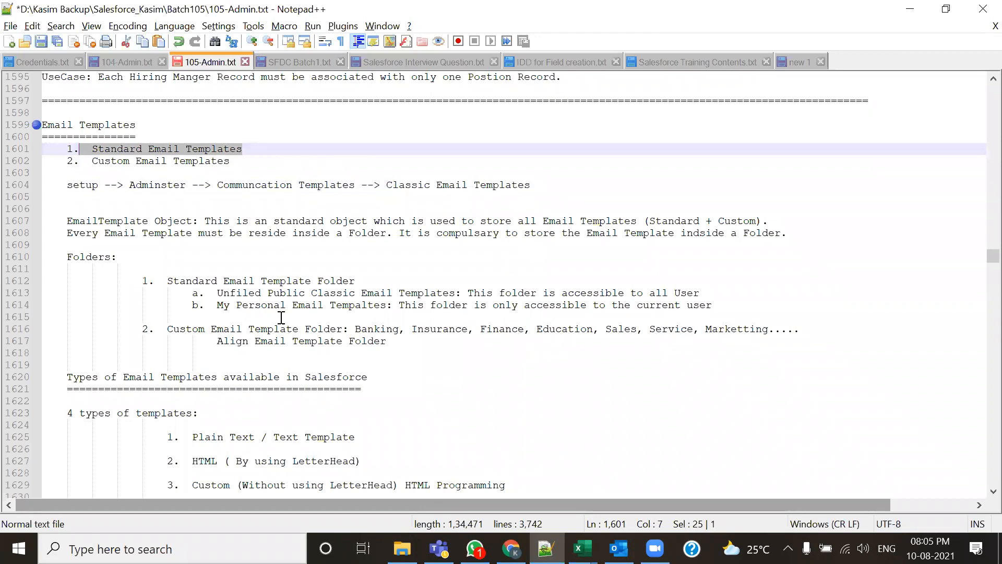
Highlight the section on types of email templates available in Salesforce, and the Standard and Custom Email Templates lines in the notes
scroll(256, 282, down, 1)
drag(58, 337, 95, 421)
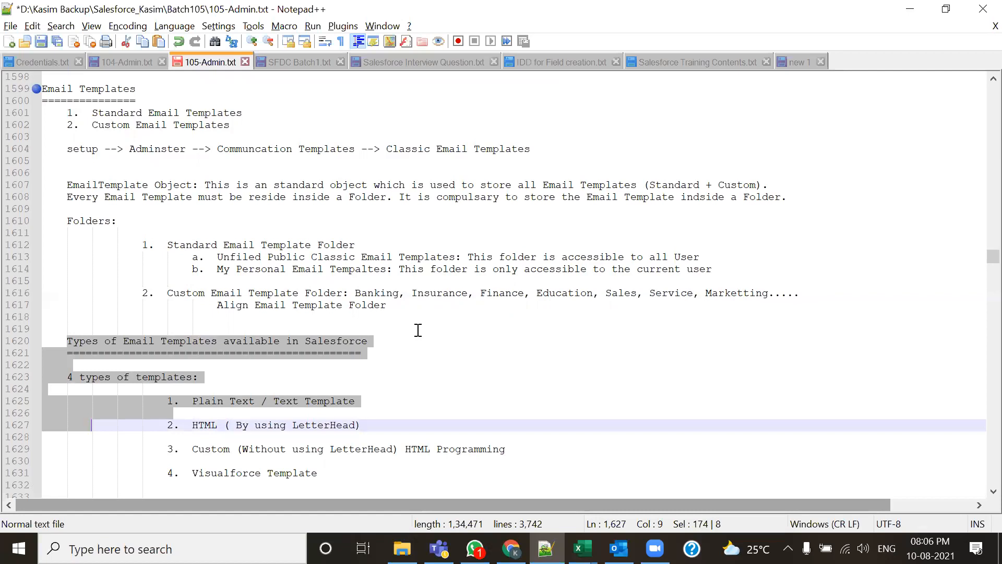
click(332, 308)
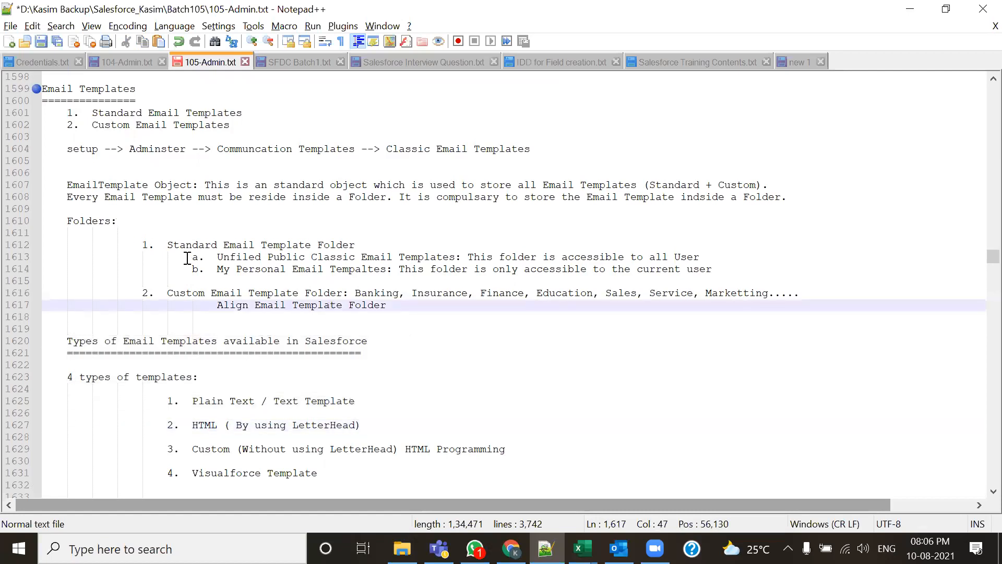
click(91, 113)
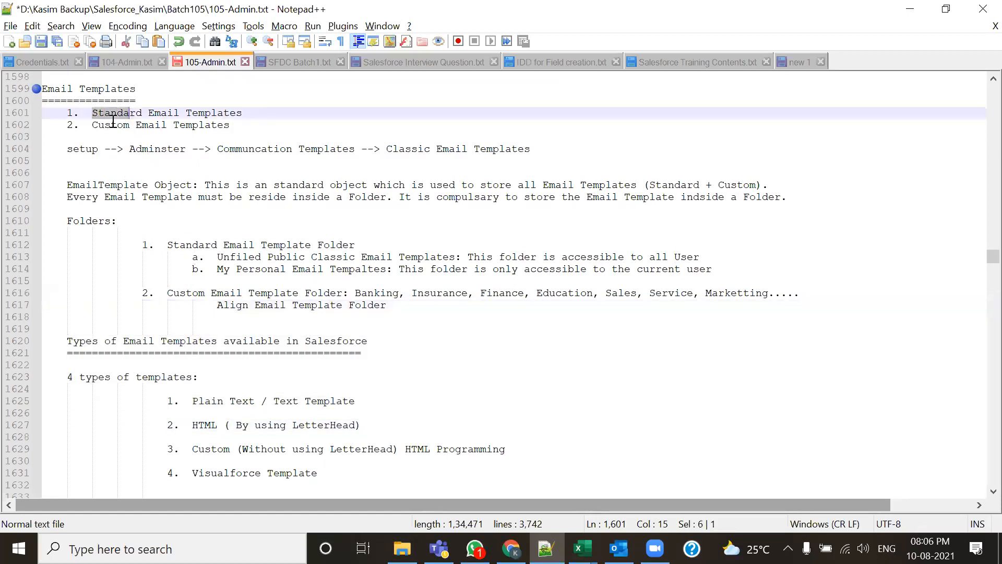
drag(90, 118, 111, 125)
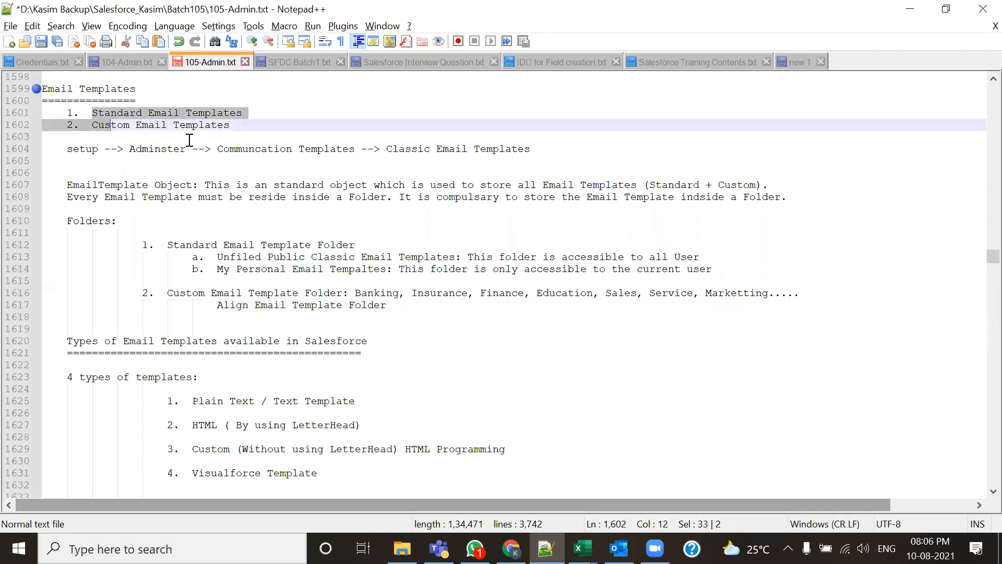
Highlight the Standard and Custom Email Templates lines and the sentence requiring email templates to be stored inside a folder
click(122, 126)
drag(91, 114, 179, 126)
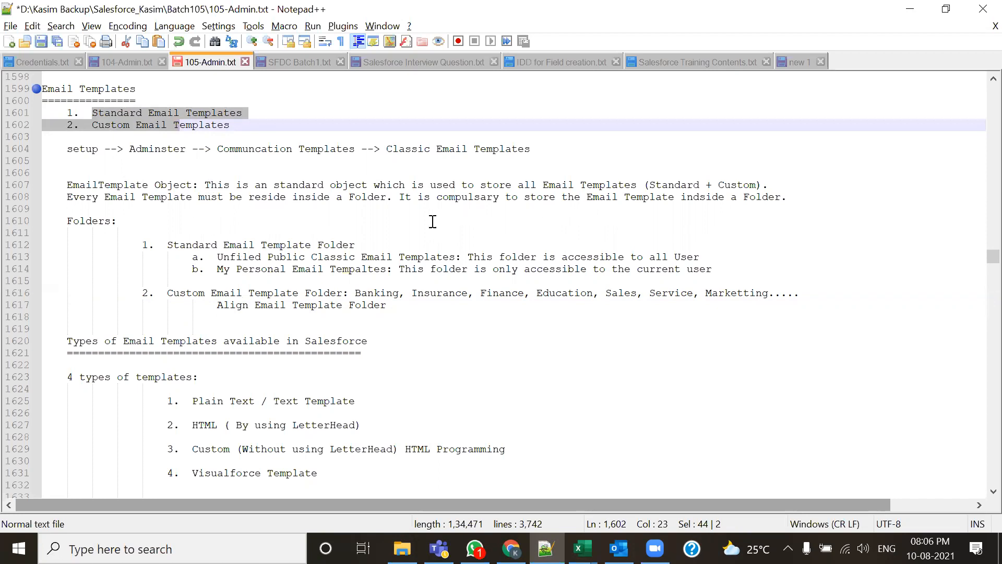
drag(403, 197, 788, 199)
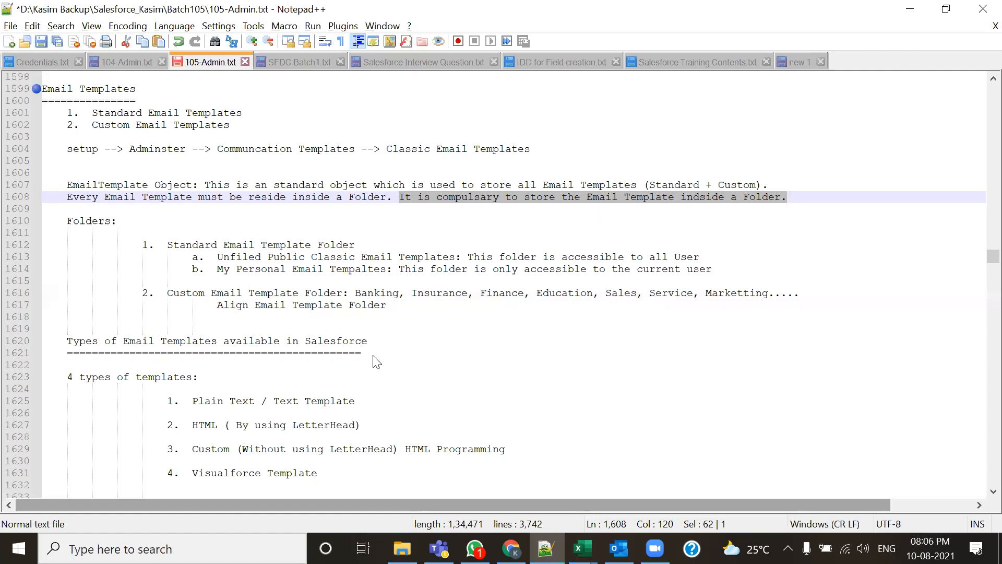
Switch to Salesforce in Chrome, view the My Personal Email Templates folder, and return to Unfiled Public Classic Email Templates to review its templates and the folder choices
key(alt+Tab)
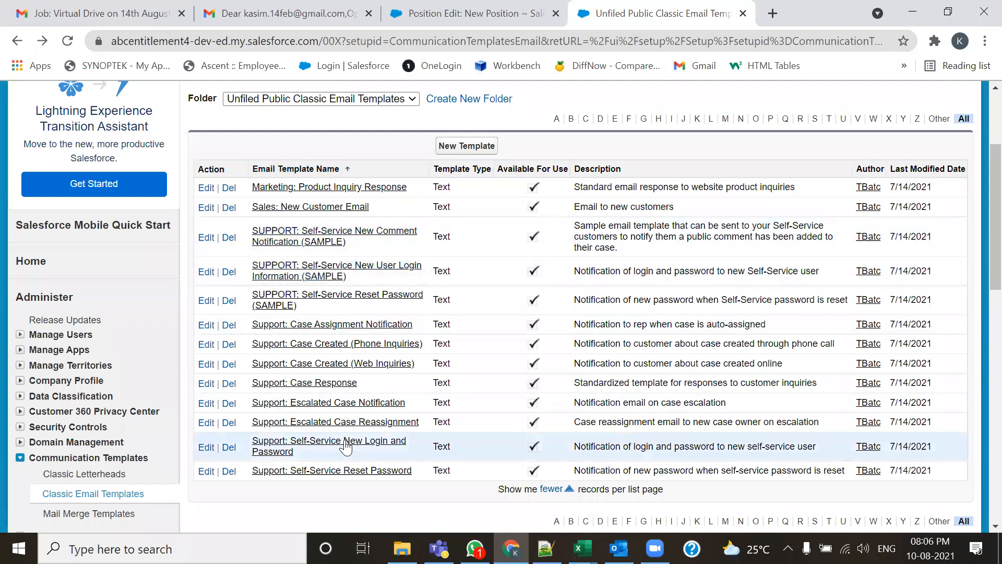
scroll(337, 250, up, 2)
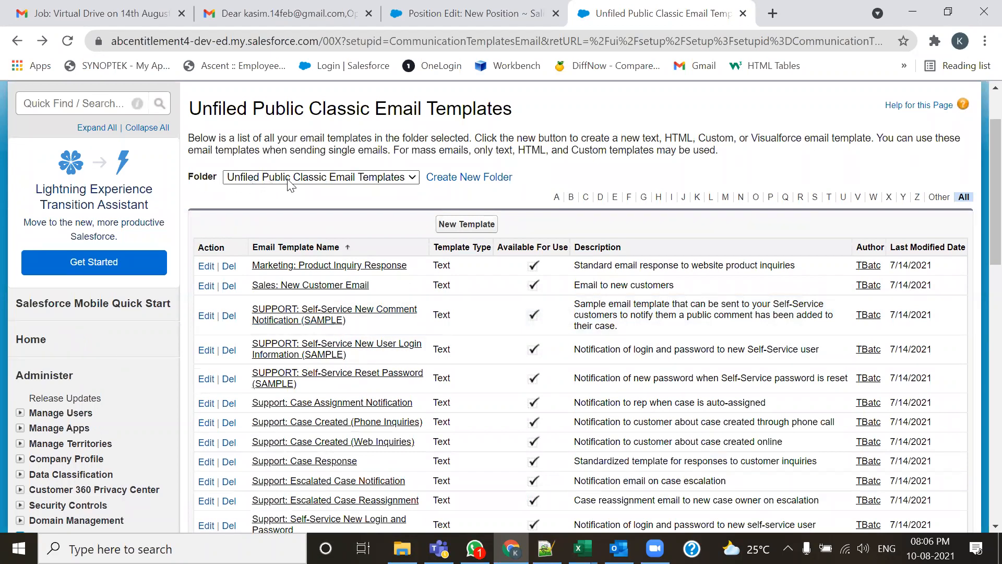
click(411, 180)
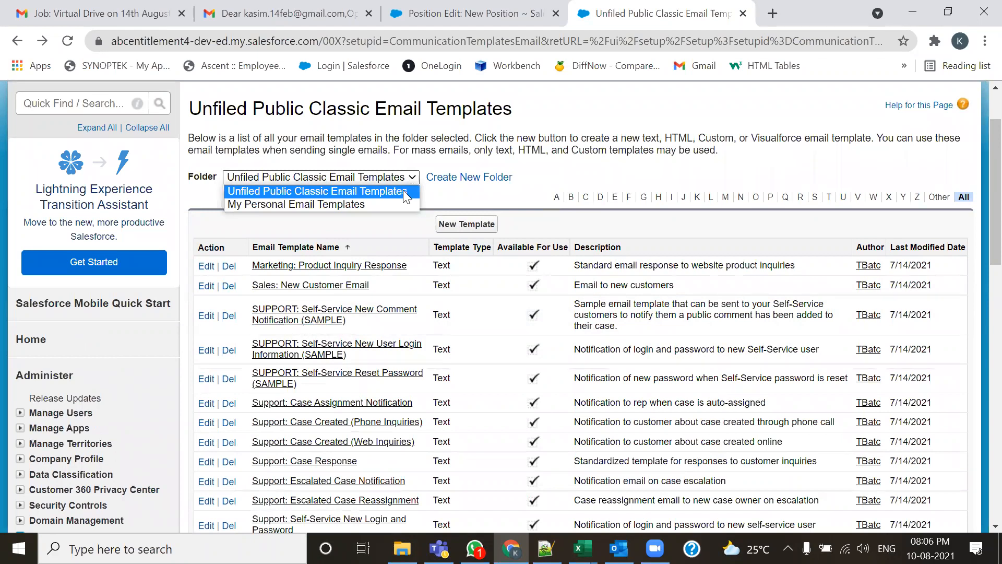
click(251, 205)
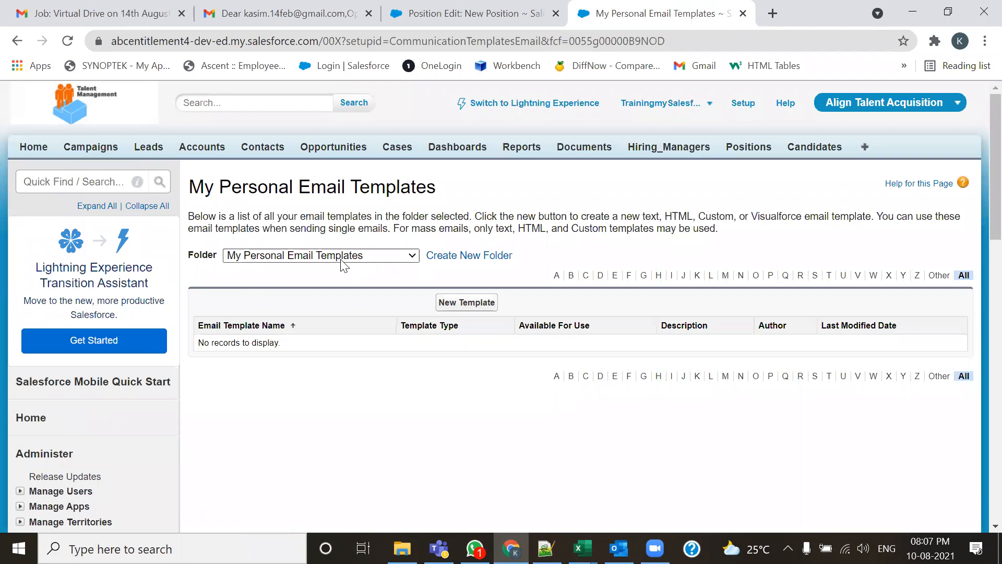
click(372, 255)
click(368, 268)
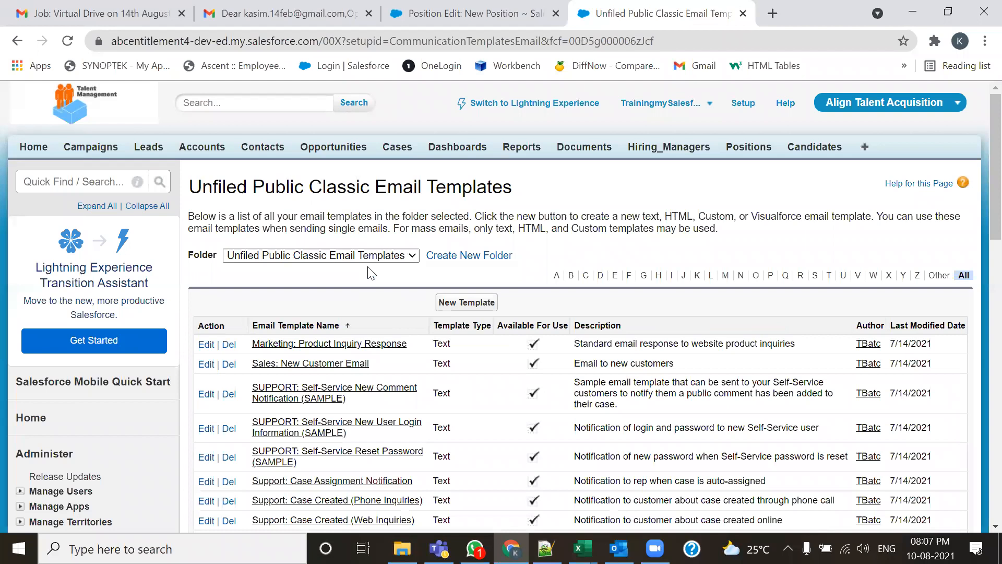
scroll(348, 326, down, 3)
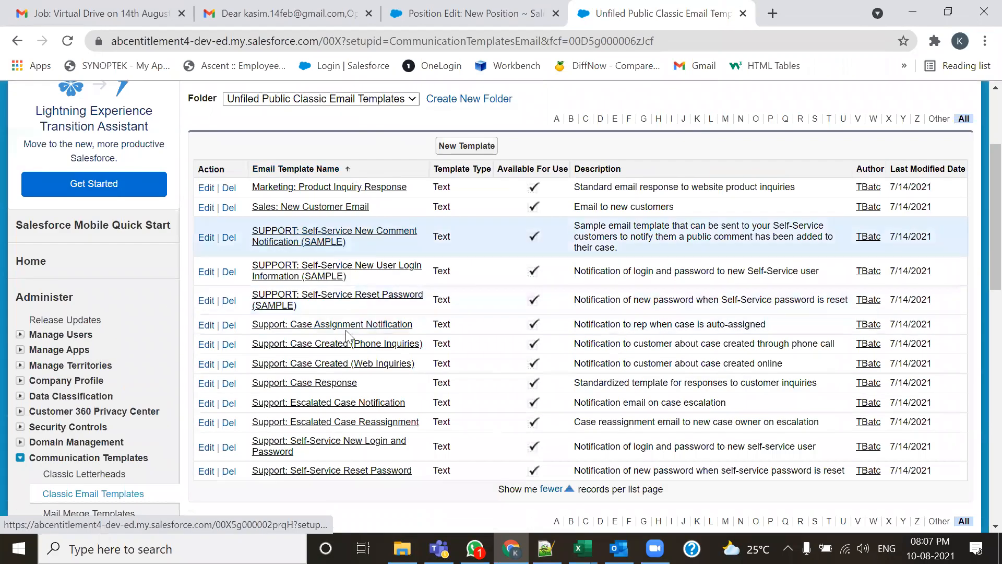
scroll(281, 144, up, 2)
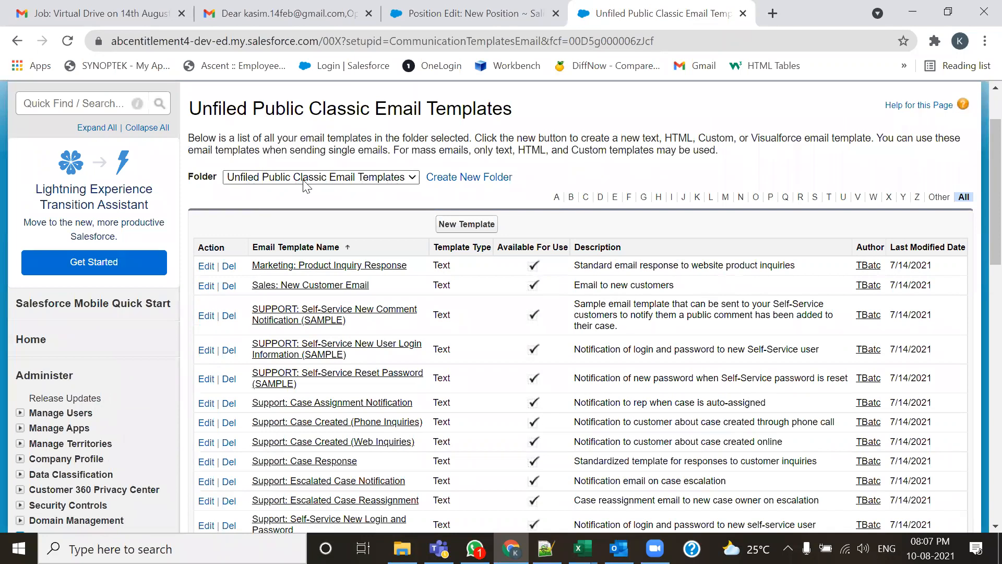
click(412, 178)
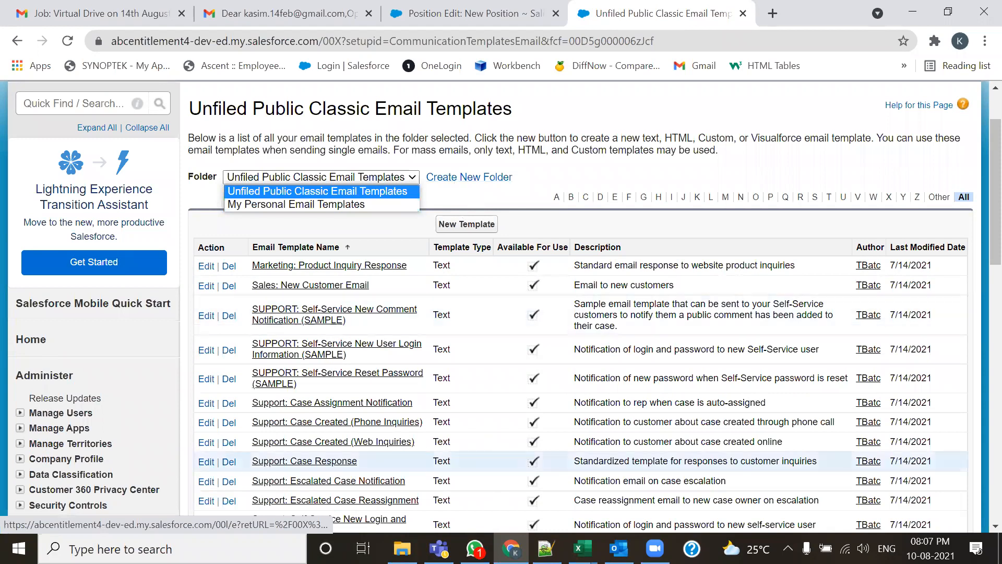
Switch to the Notepad++ notes and highlight part of the folder storage rule and the Standard and Custom Email Template Folder headings
key(alt+Tab)
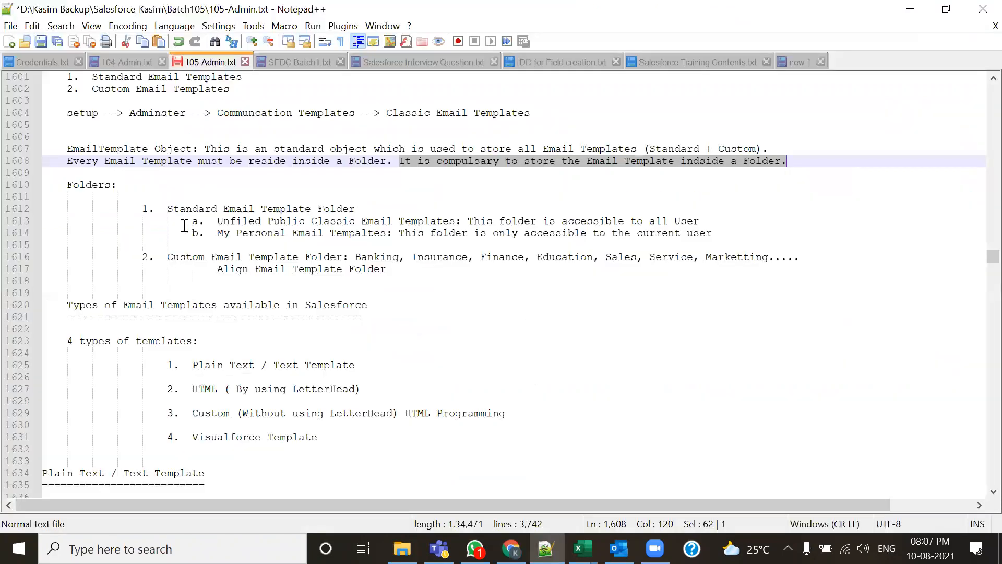
click(166, 212)
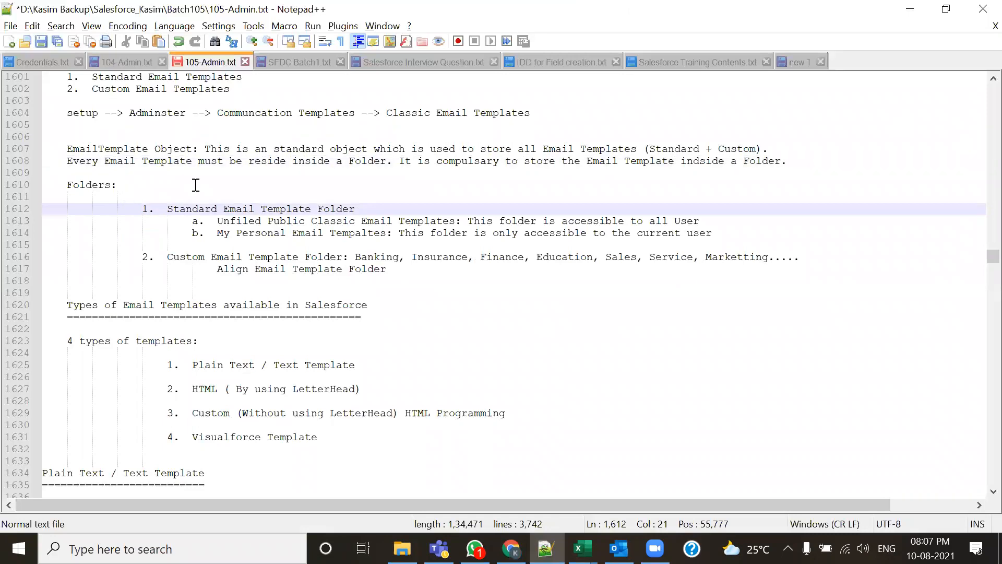
click(566, 162)
drag(683, 165, 681, 163)
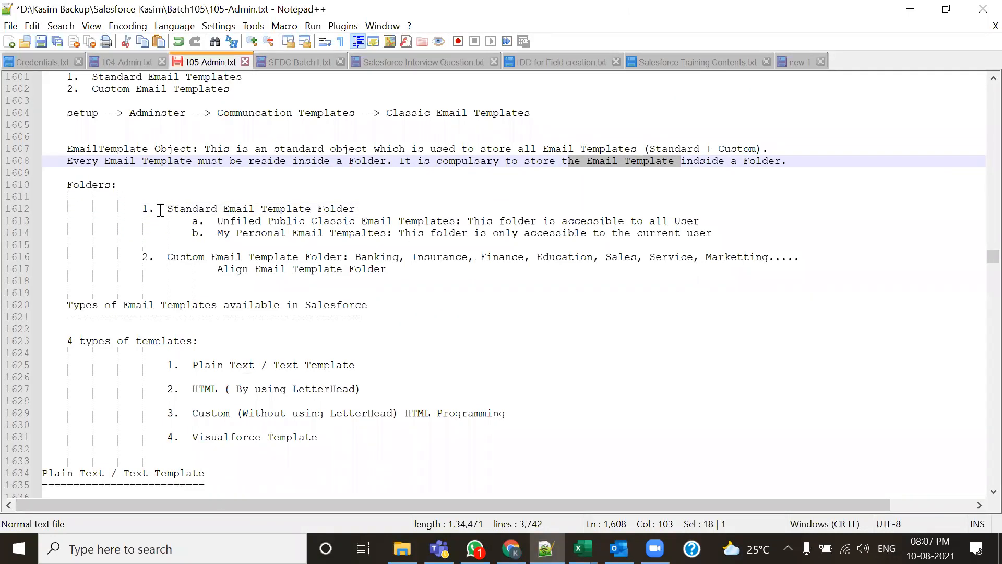
drag(167, 211, 318, 210)
drag(166, 257, 275, 257)
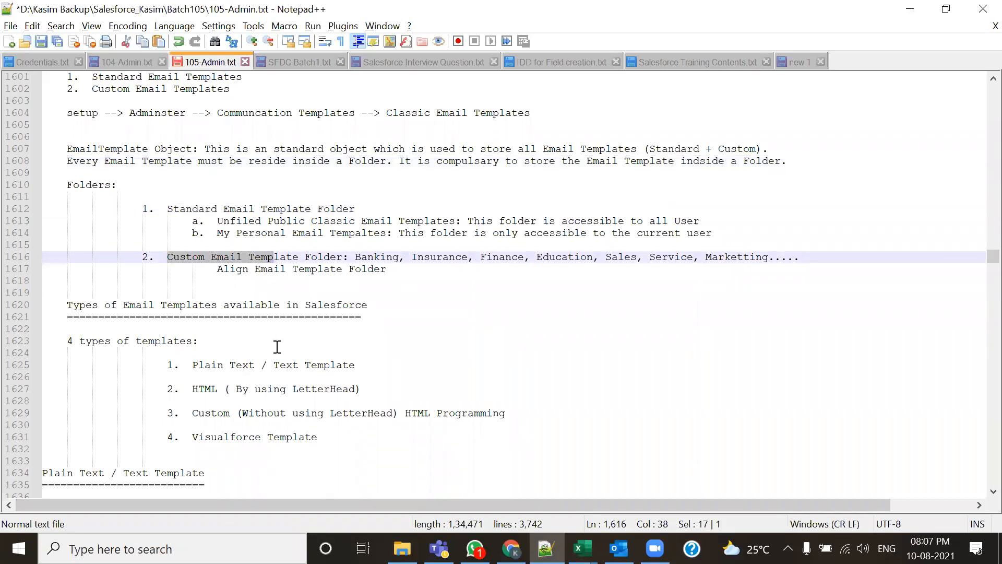
Highlight the Standard Email Template Folder entry, its Unfiled Public and My Personal sub-items, and the Custom Email Template Folder entry
drag(173, 208, 390, 209)
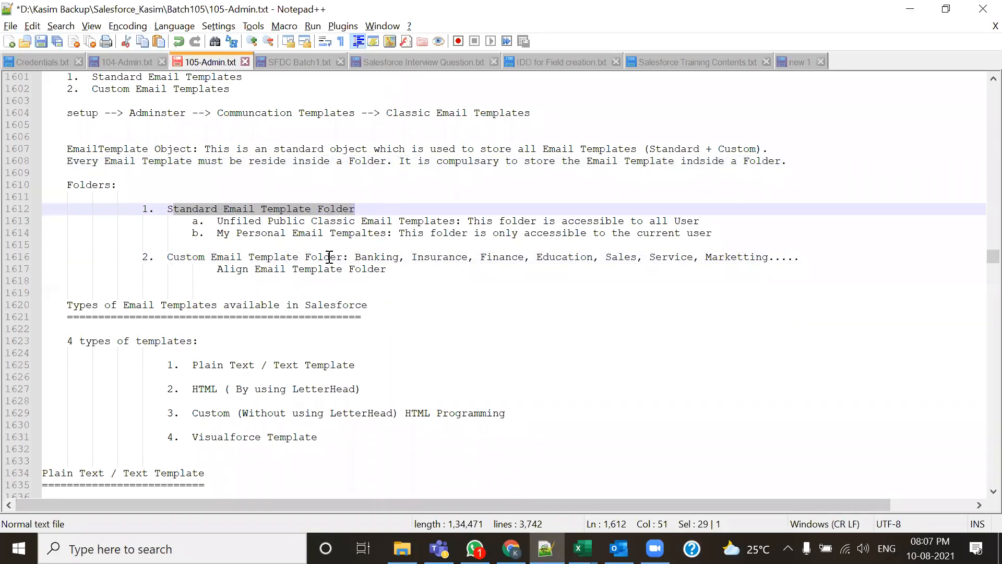
drag(205, 221, 399, 220)
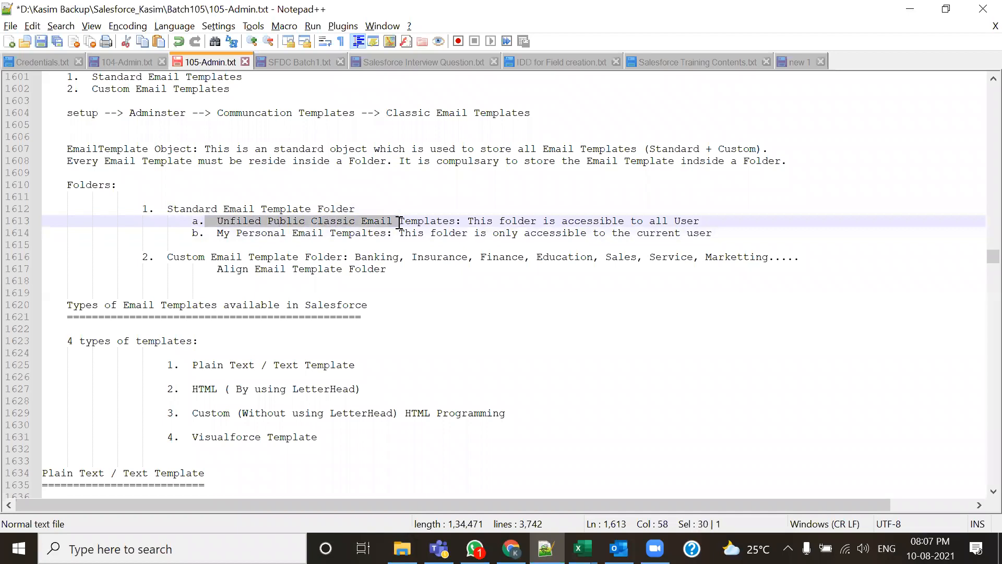
drag(195, 232, 398, 233)
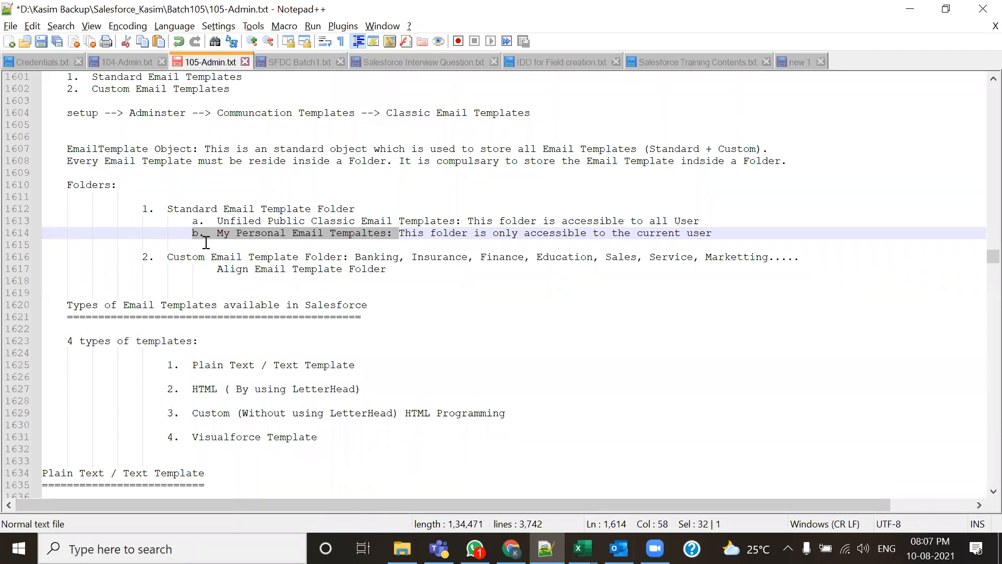
drag(155, 208, 280, 209)
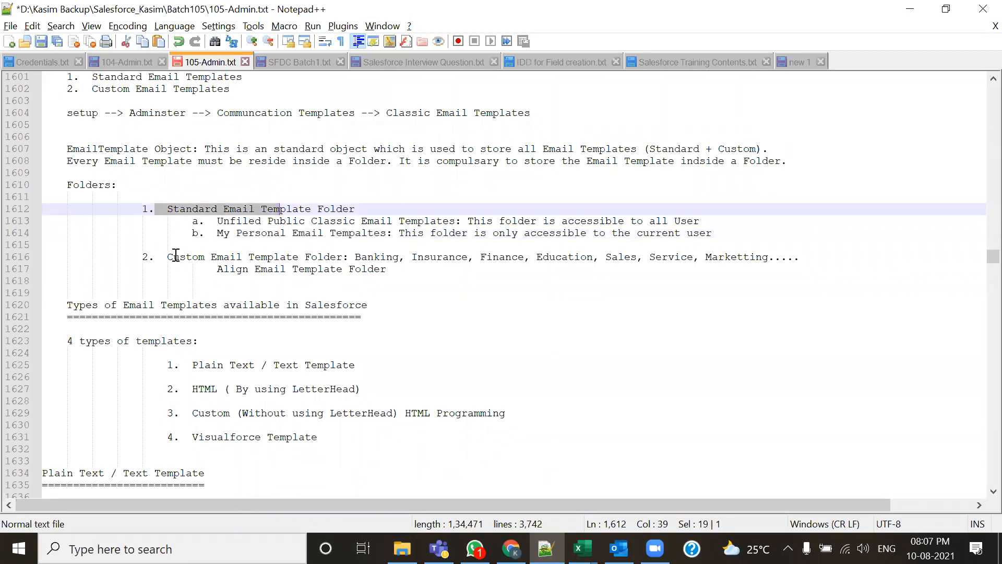
drag(156, 256, 348, 256)
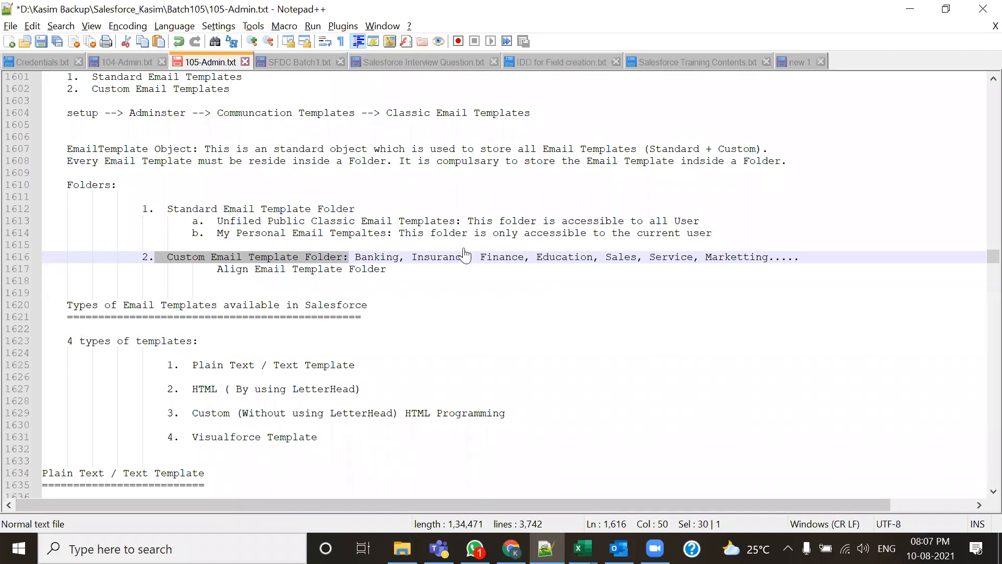
Switch to Salesforce in Chrome and start a new email template folder labelled Align Email Template Folder, with its unique name filled automatically
key(alt+Tab)
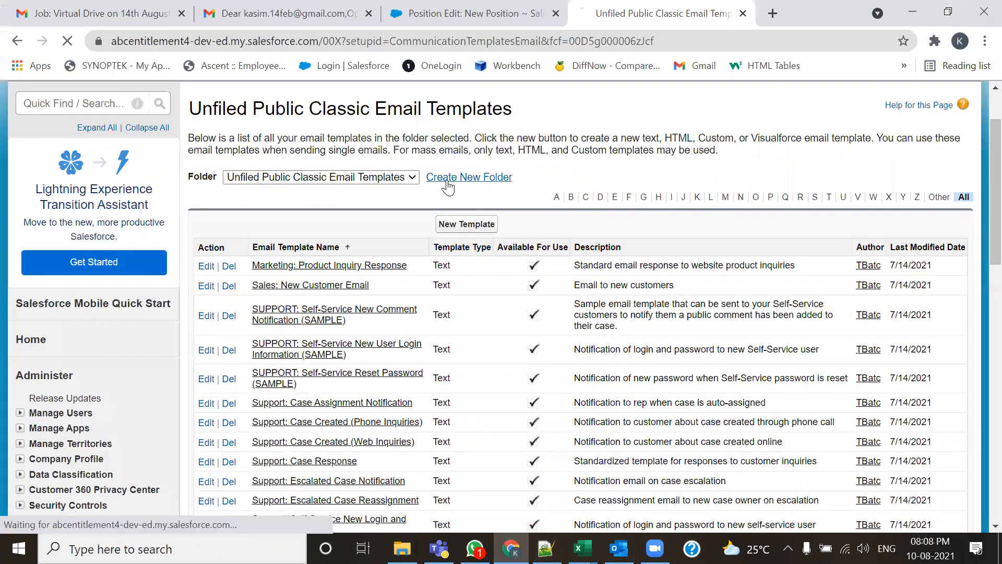
click(448, 177)
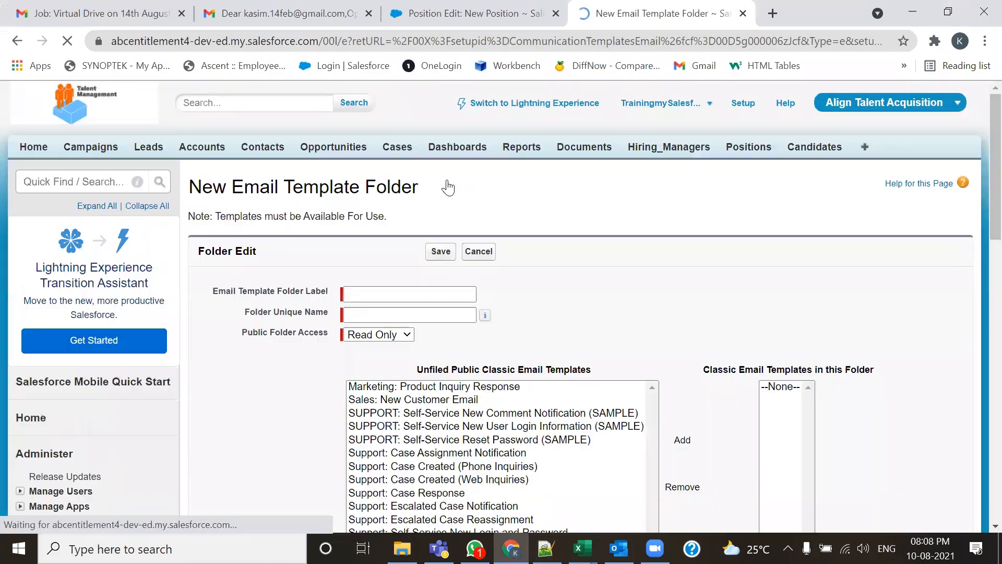
click(399, 293)
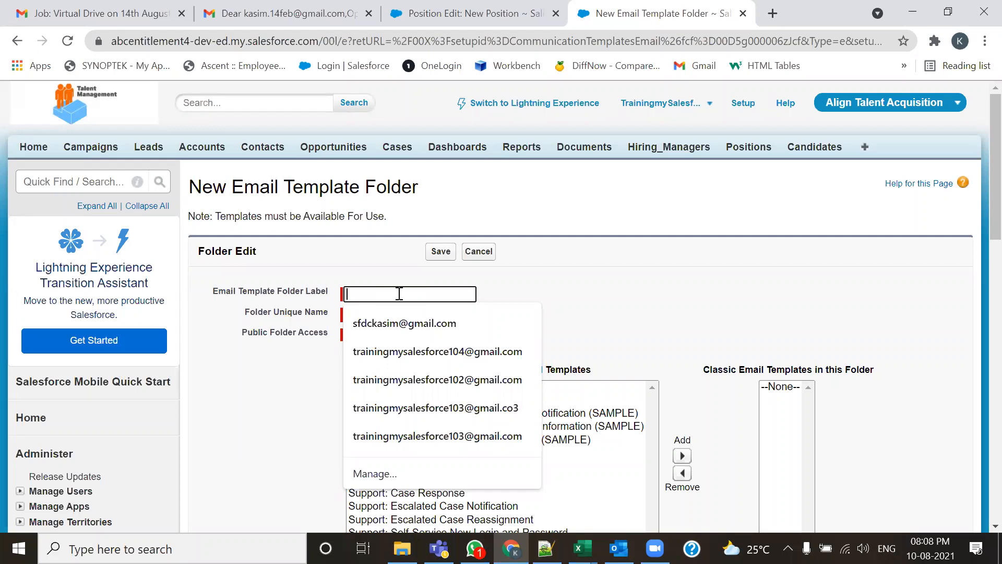
text(Align Email Template Folde)
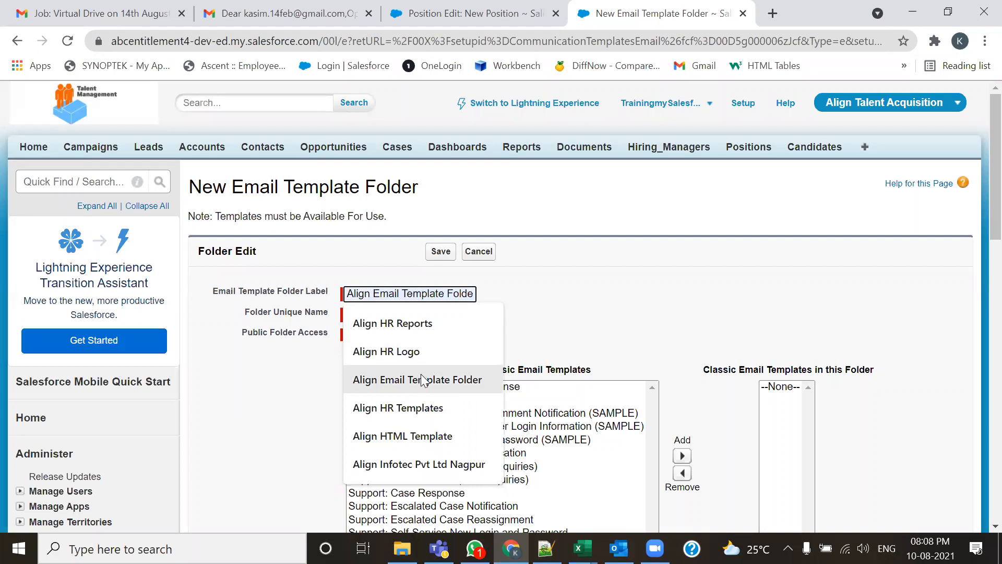
click(420, 374)
key(Tab)
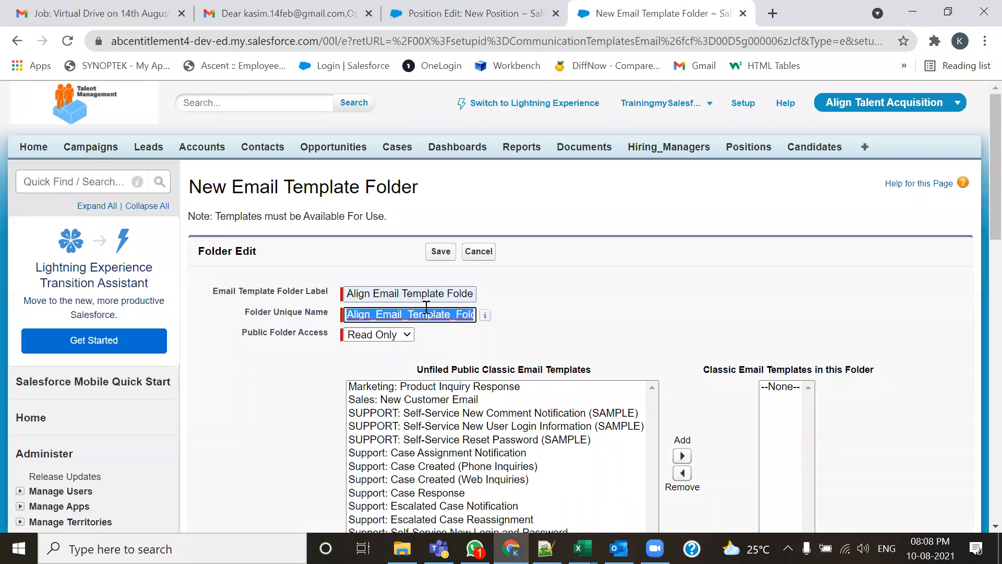
Review the new folder's settings, check the Public Folder Access choices while keeping Read Only, and highlight that field's label
scroll(589, 296, down, 5)
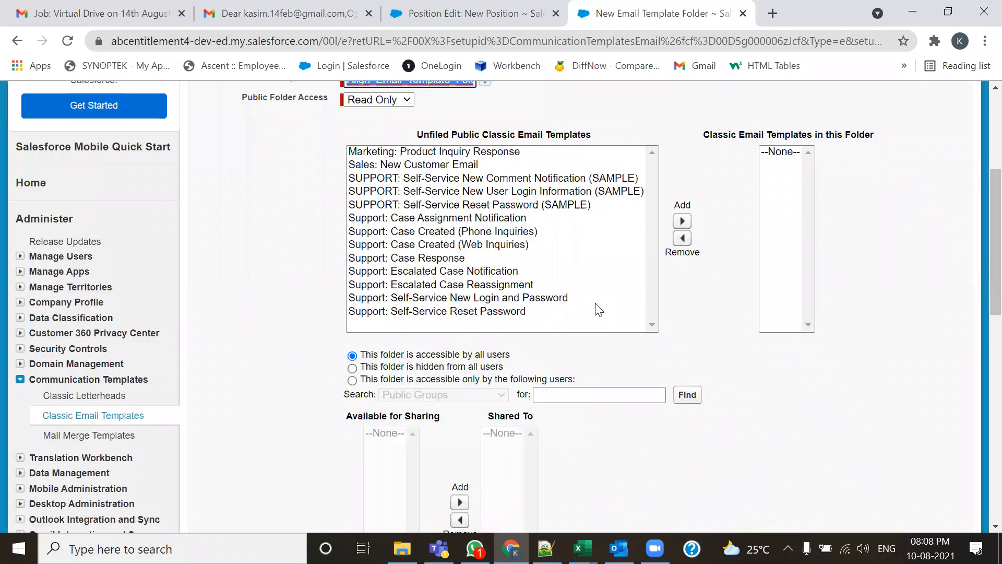
scroll(590, 322, up, 2)
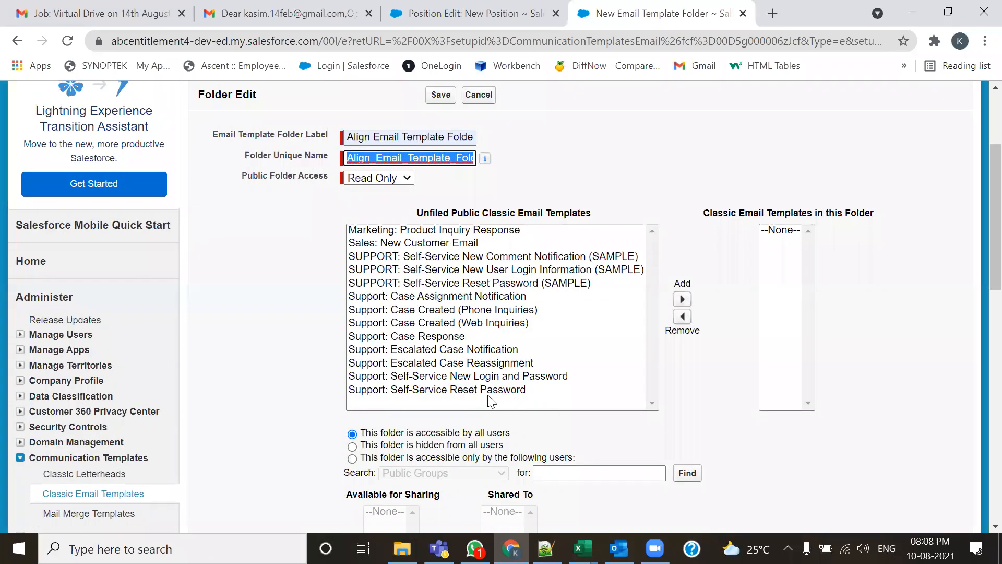
click(377, 178)
click(383, 181)
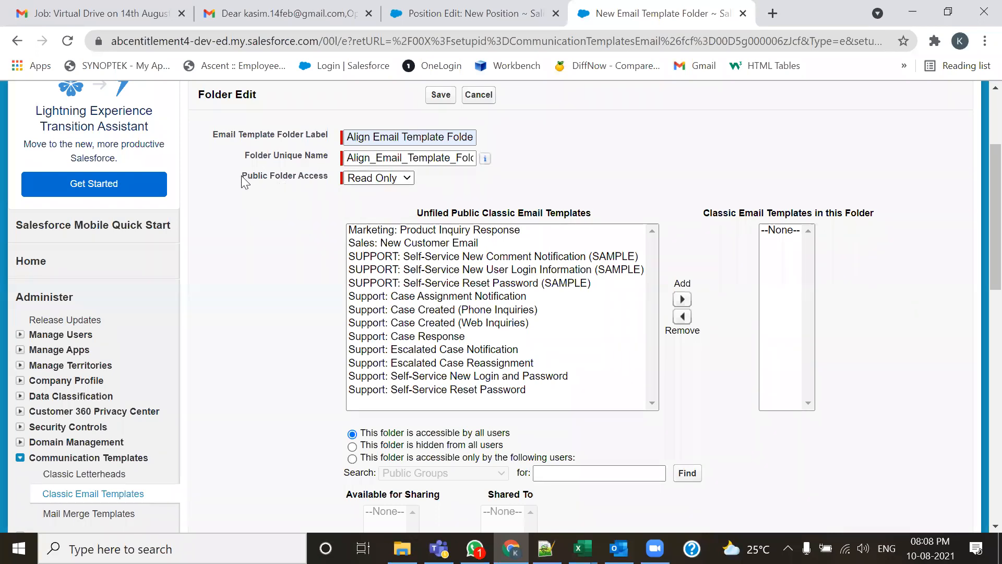
drag(241, 176, 318, 180)
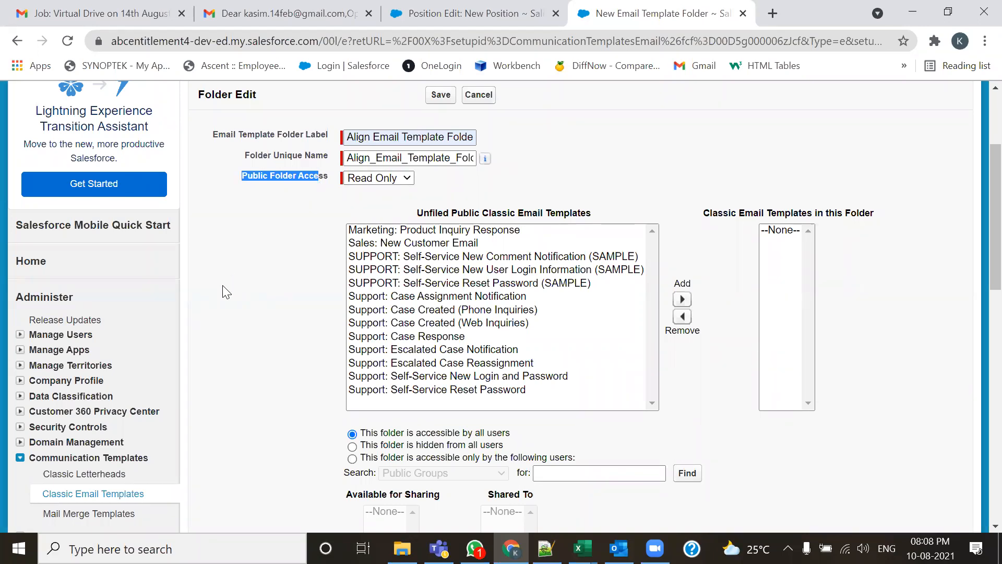
click(291, 244)
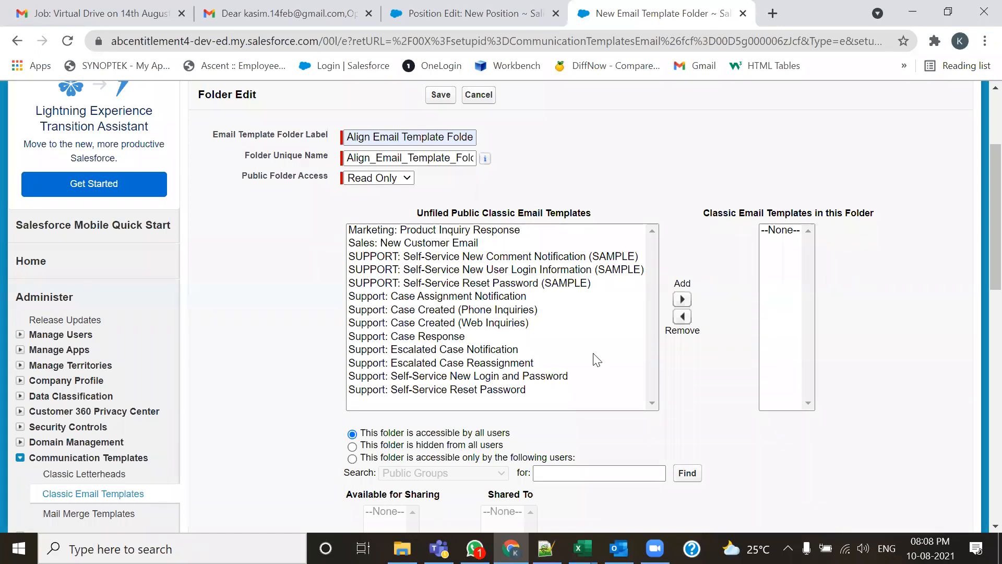
Examine the folder visibility options, highlighting the choices for accessible by all users and hidden from all users
scroll(480, 305, down, 3)
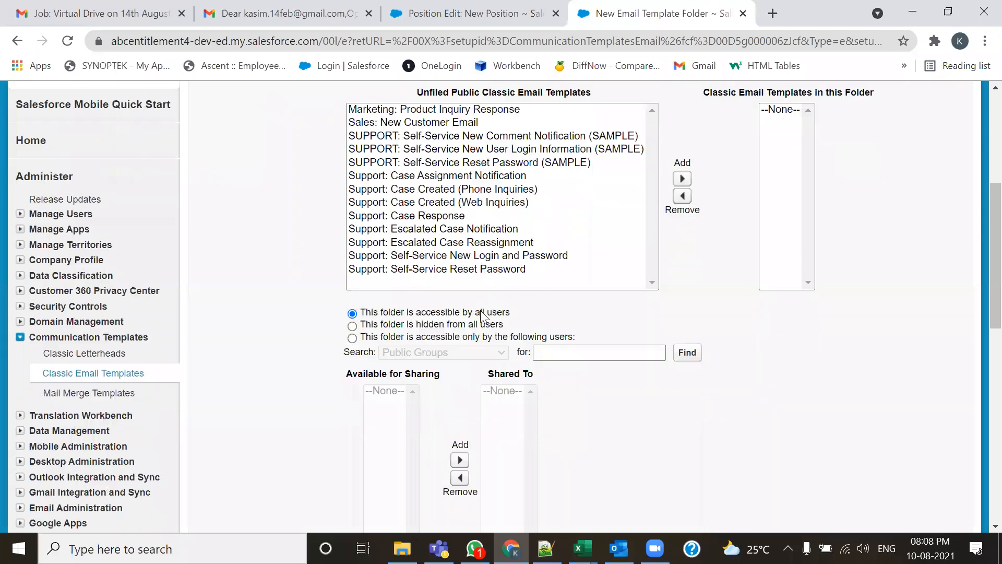
scroll(482, 315, down, 1)
drag(512, 277, 352, 277)
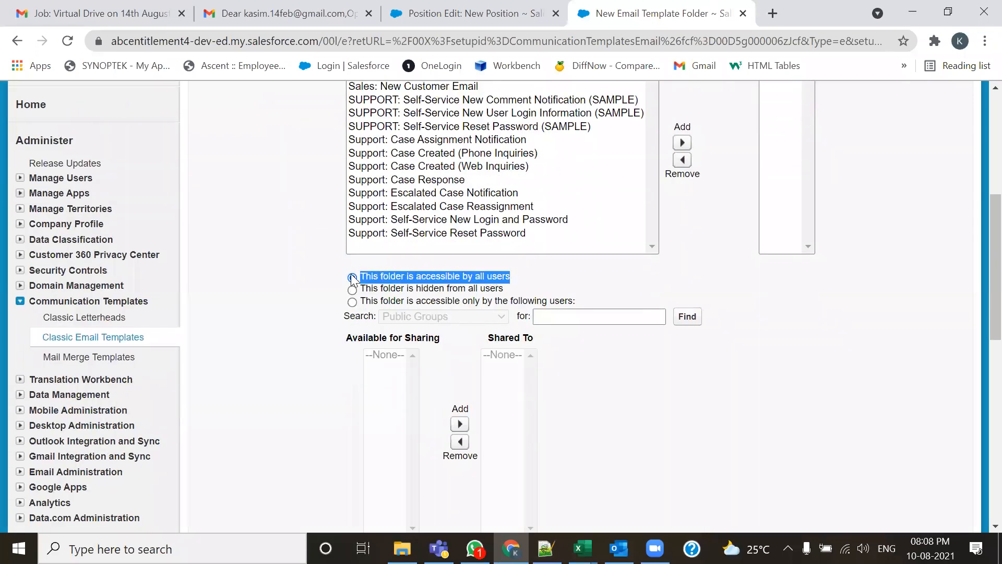
drag(504, 288, 417, 294)
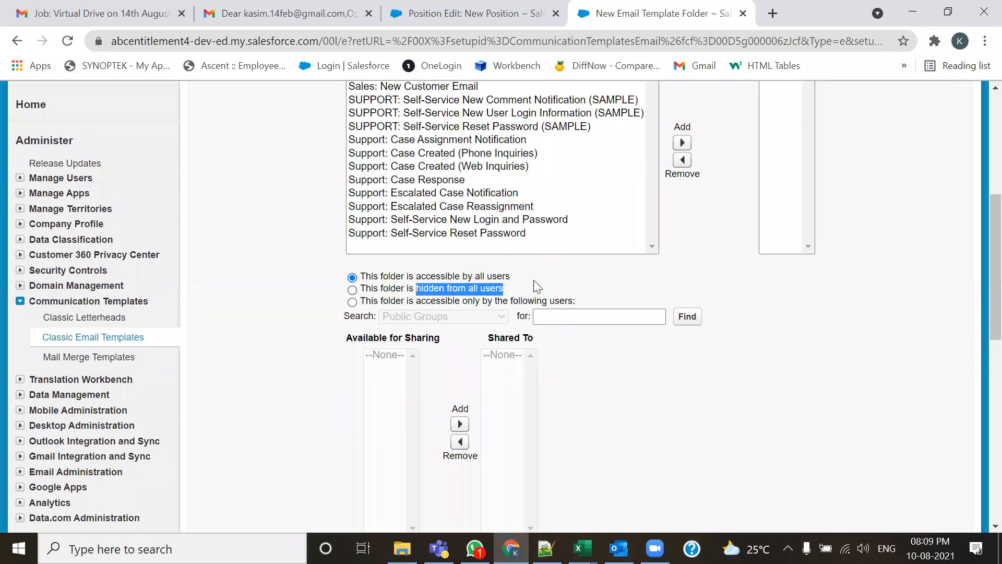
drag(514, 276, 359, 277)
scroll(620, 277, down, 1)
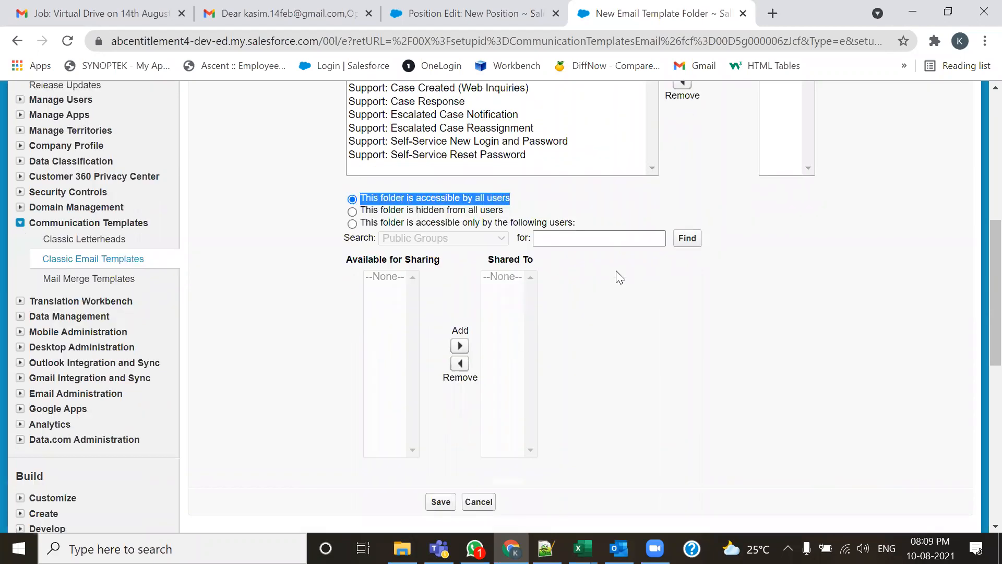
click(352, 223)
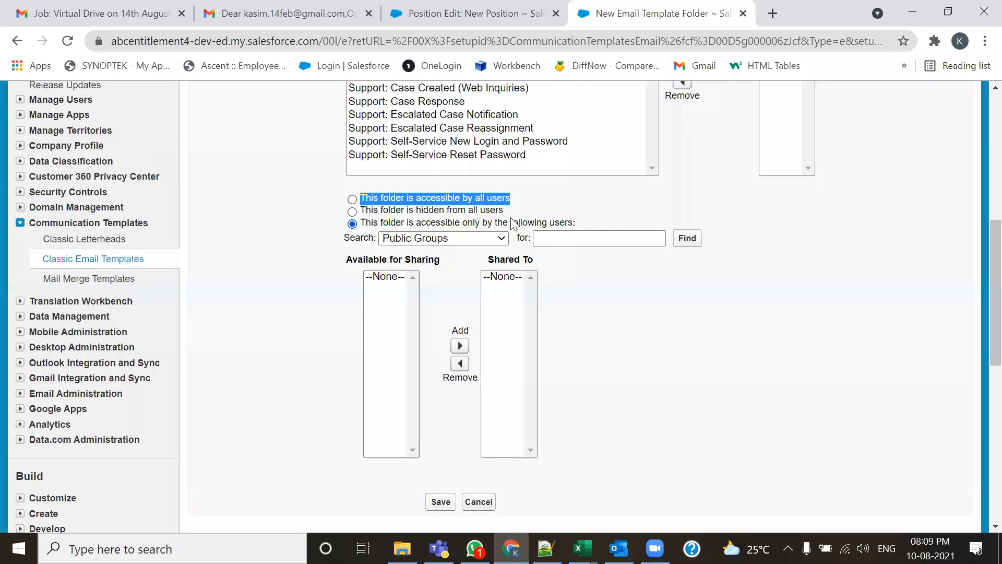
click(487, 240)
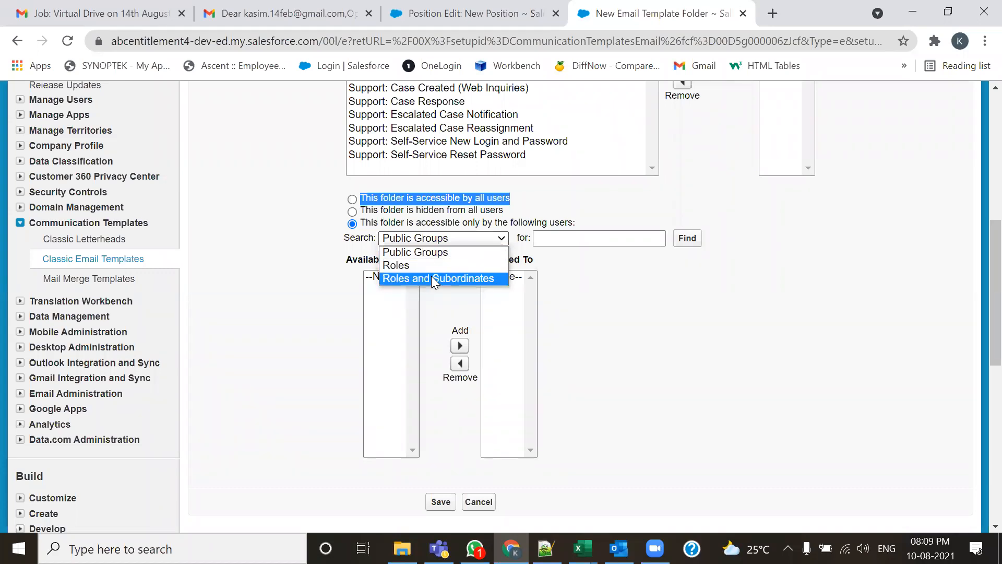
click(353, 200)
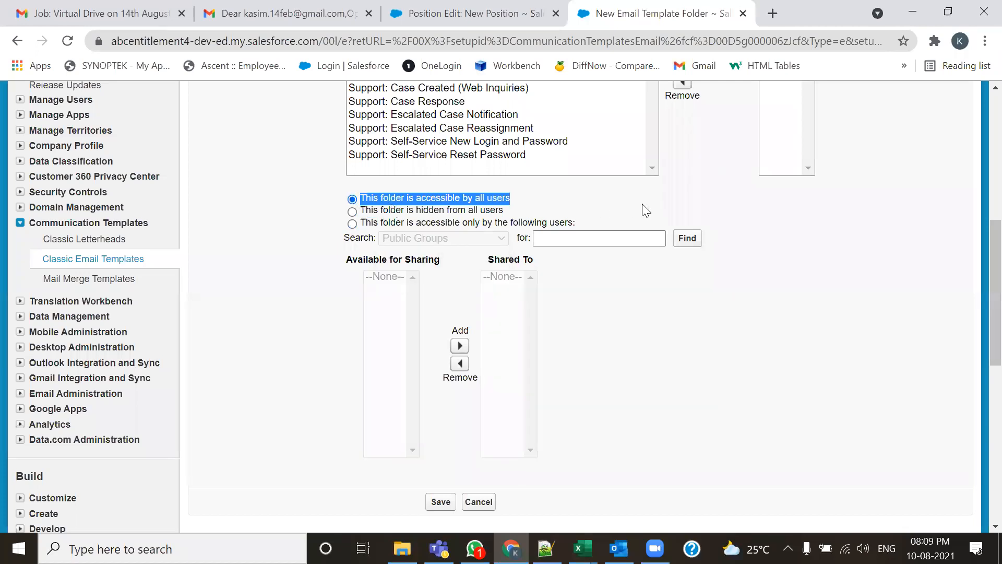
Review the settings of the new Align Email Template Folder and save it with access for all users
scroll(712, 329, down, 2)
scroll(712, 325, up, 2)
scroll(510, 463, down, 1)
scroll(495, 459, up, 5)
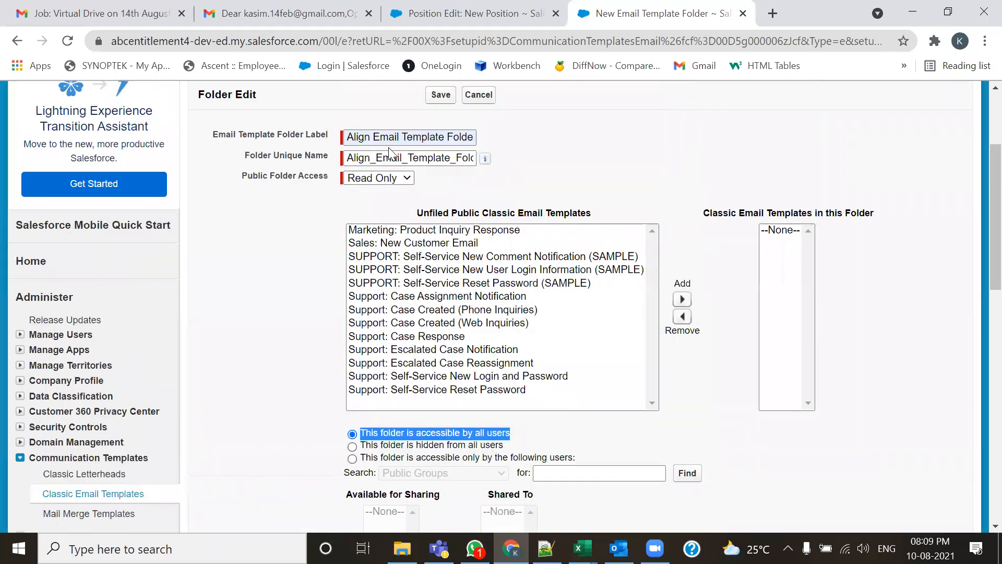
scroll(447, 352, down, 3)
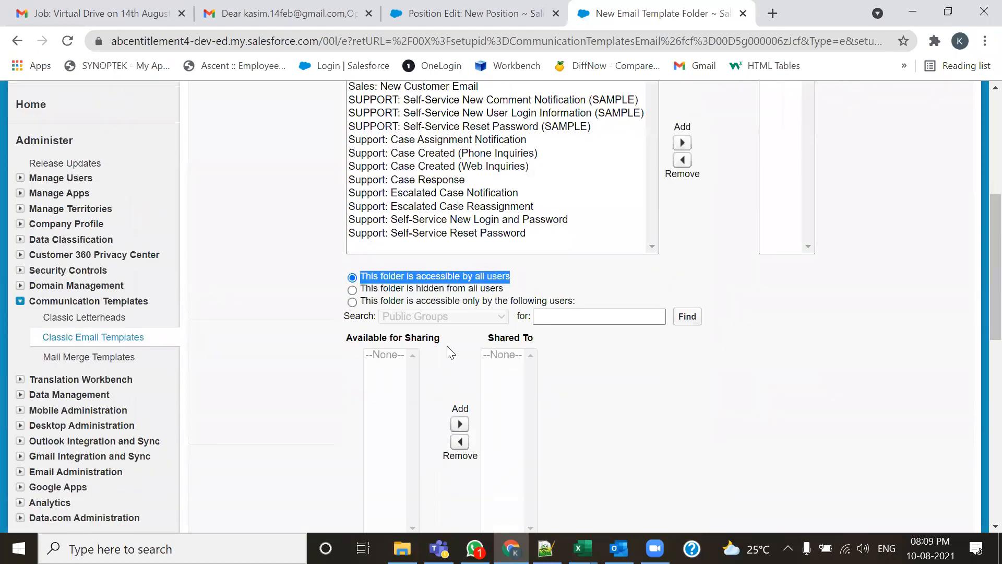
scroll(443, 426, down, 3)
click(441, 423)
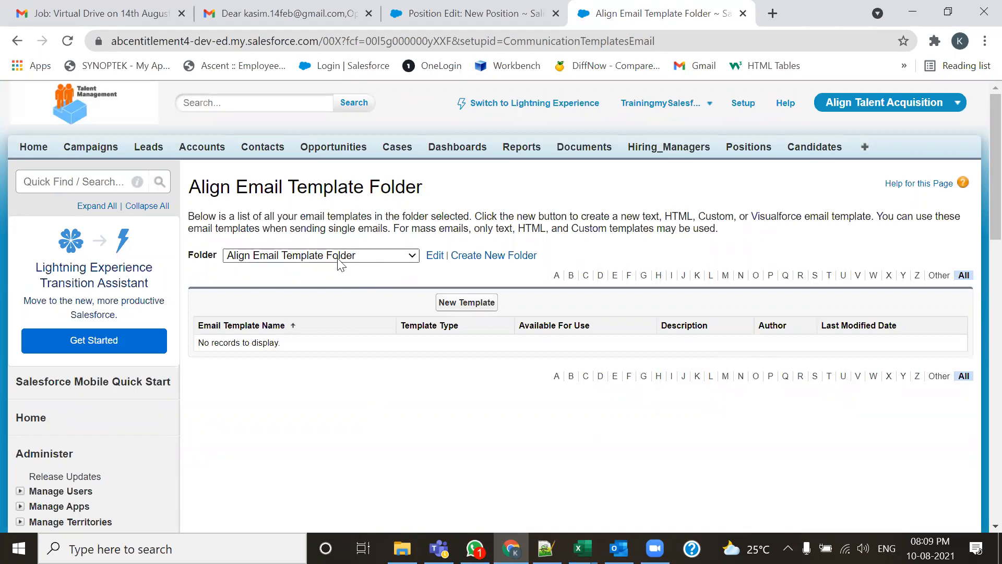
Switch the email template list to the Unfiled Public Classic Email Templates folder
click(358, 258)
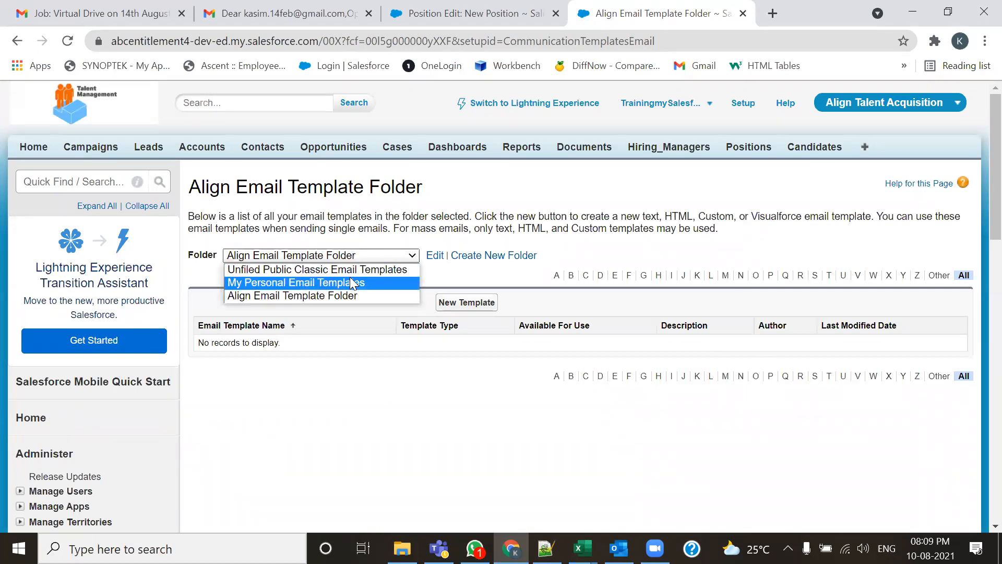
key(Up)
click(360, 269)
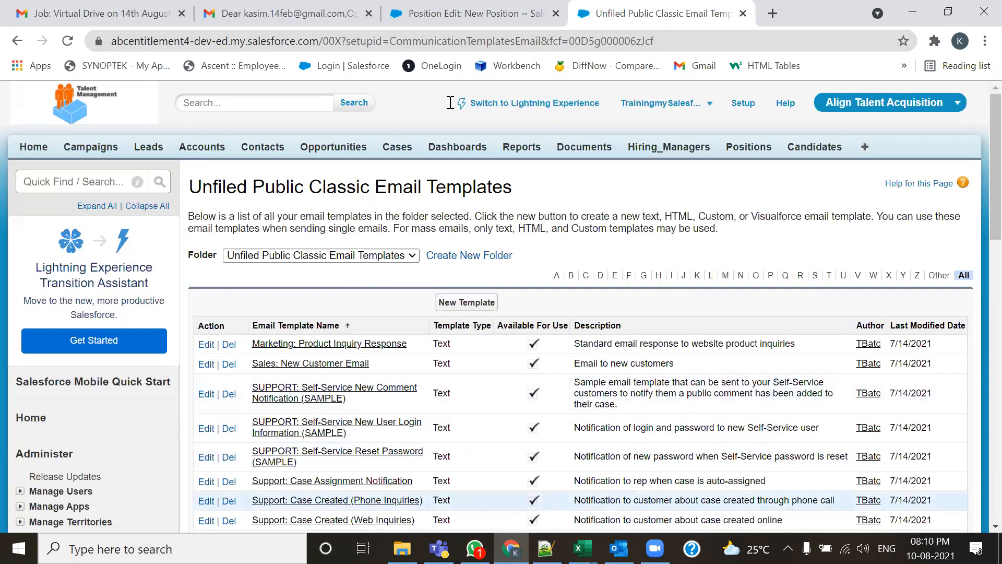
Switch to Notepad++ and review the notes on the standard folders Unfiled Public Classic Email Templates and My Personal Email Templates
key(alt+Tab)
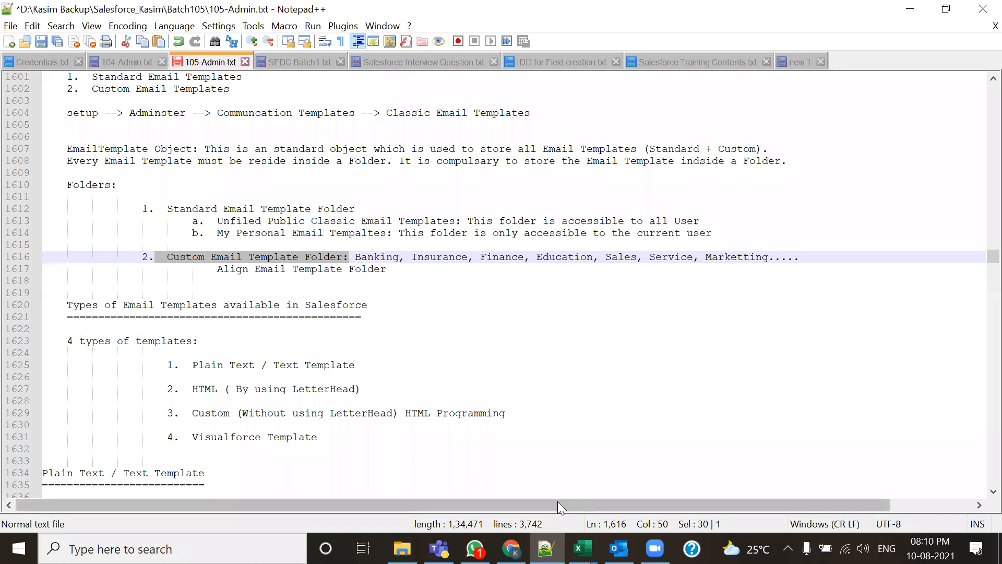
drag(217, 222, 458, 222)
drag(217, 234, 387, 233)
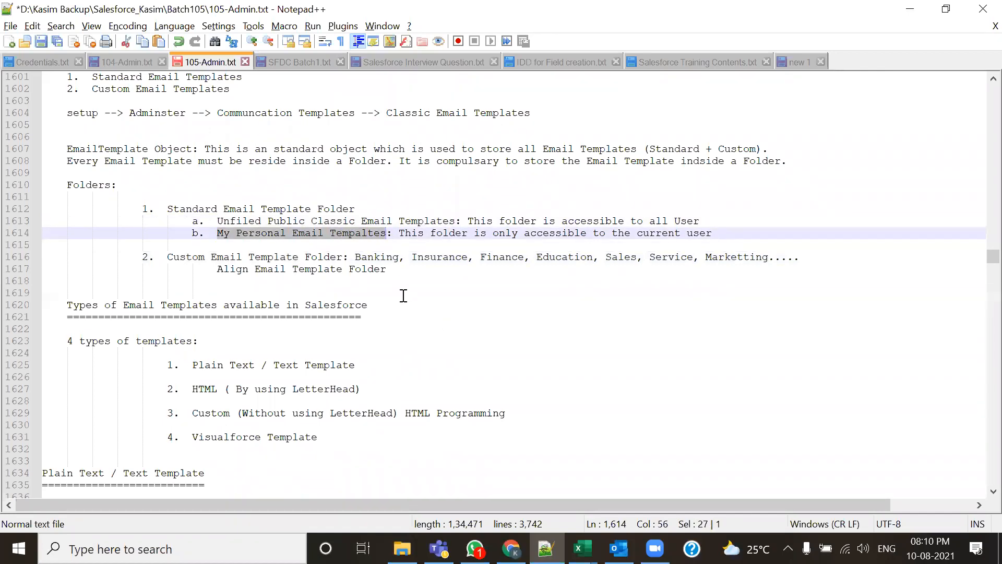
drag(217, 222, 387, 221)
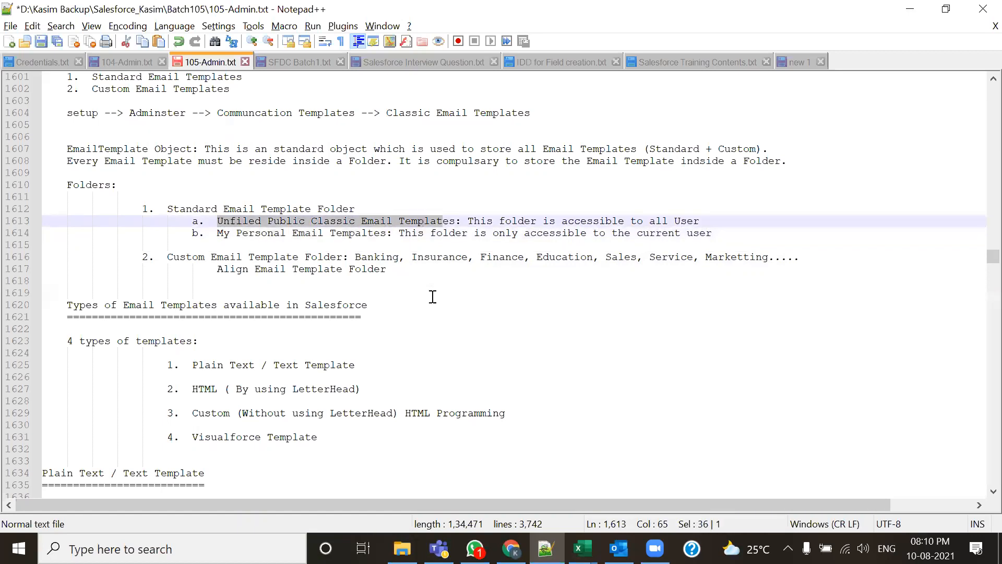
click(437, 260)
click(217, 221)
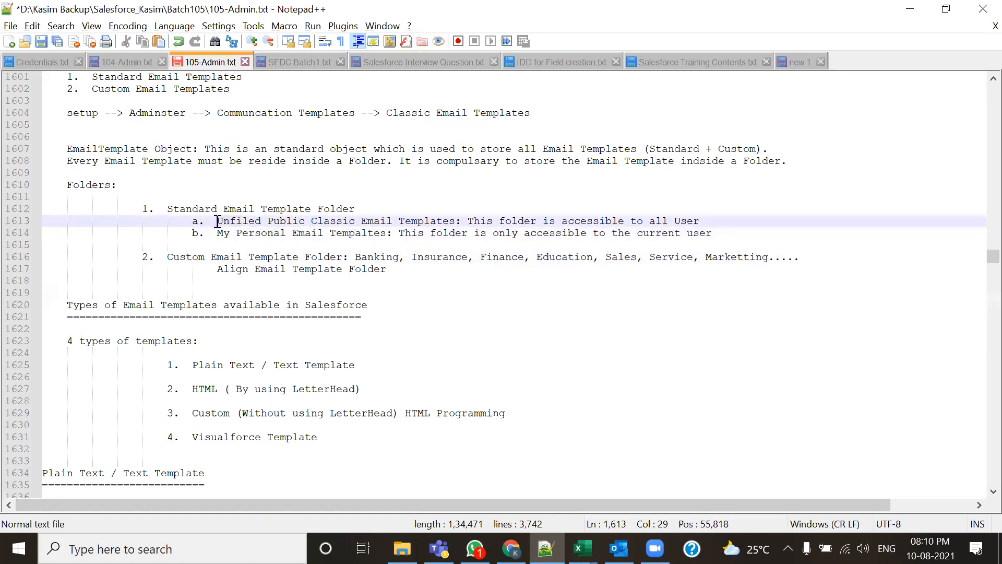
drag(167, 208, 243, 209)
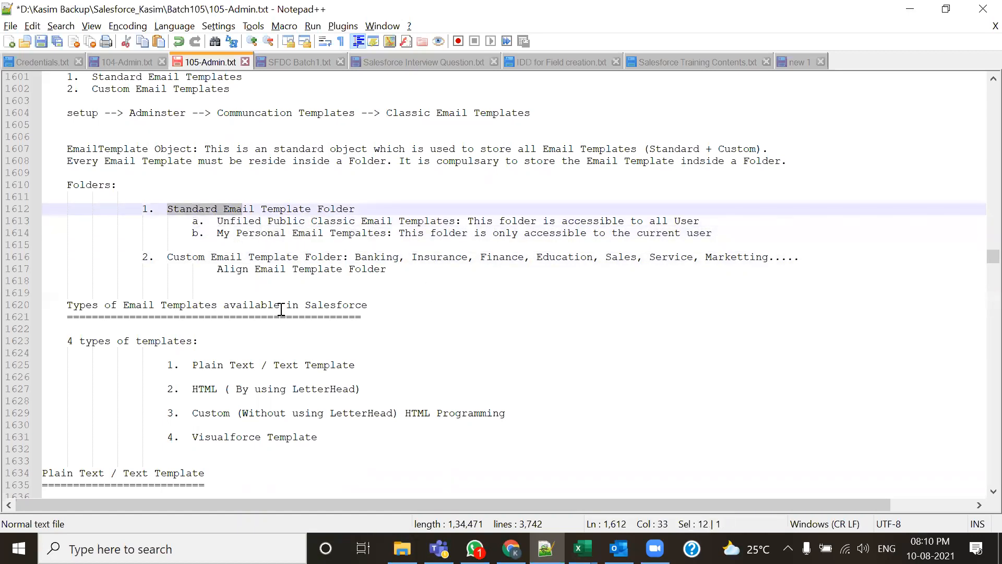
click(206, 221)
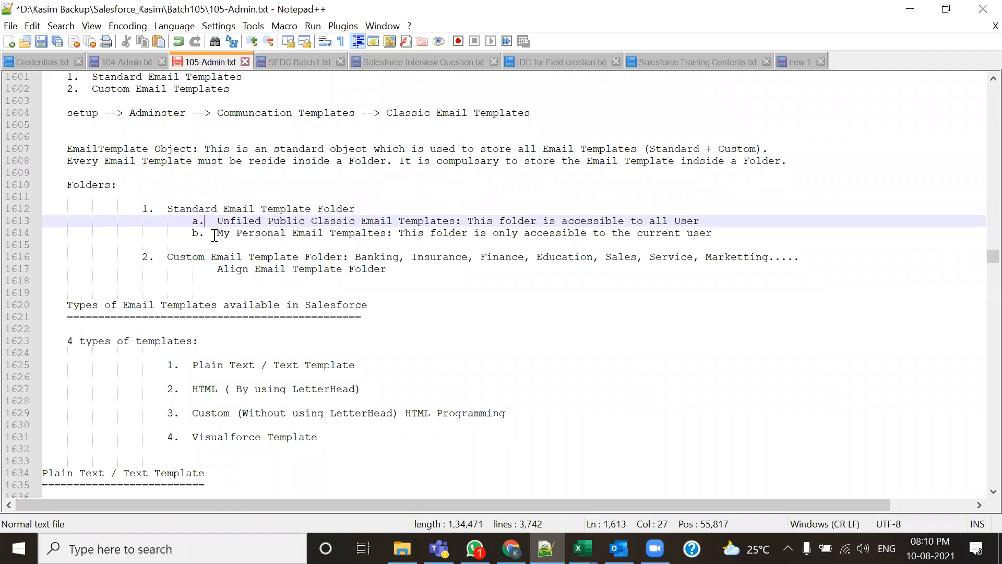
drag(156, 209, 310, 214)
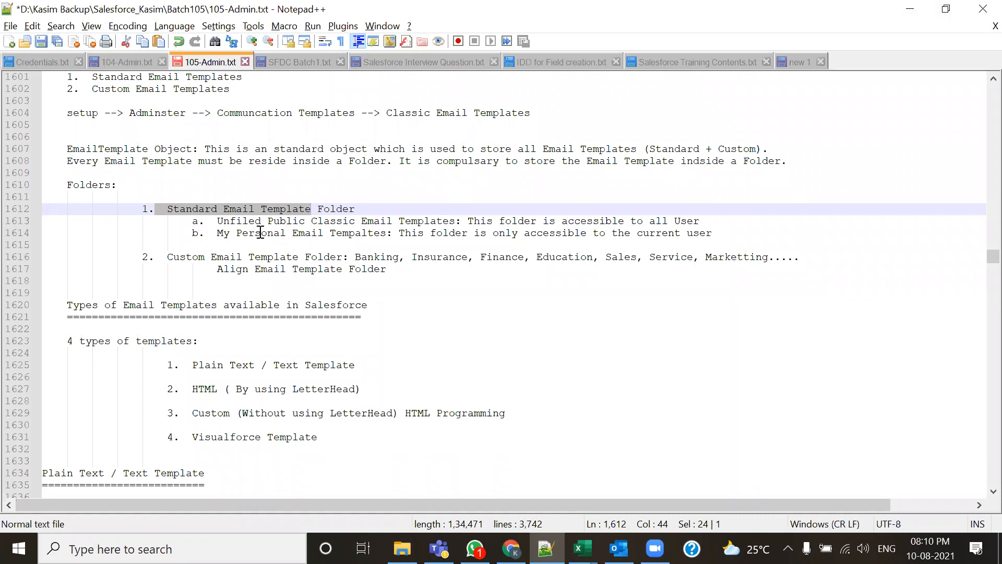
drag(217, 233, 388, 233)
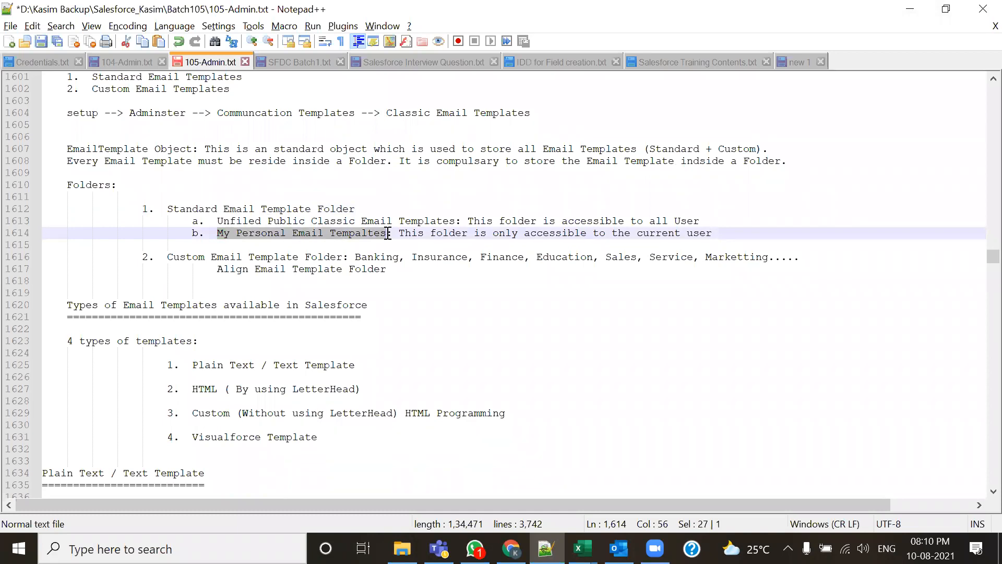
drag(217, 221, 392, 226)
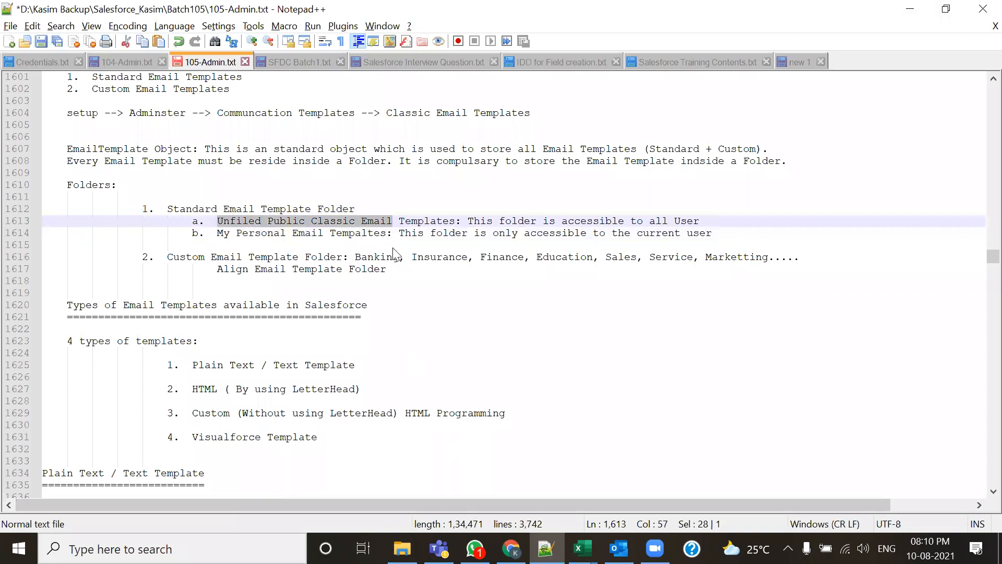
Switch back to Salesforce in Chrome, open the Marketing: Product Inquiry Response template and examine its name and folder
key(alt+Tab)
click(265, 265)
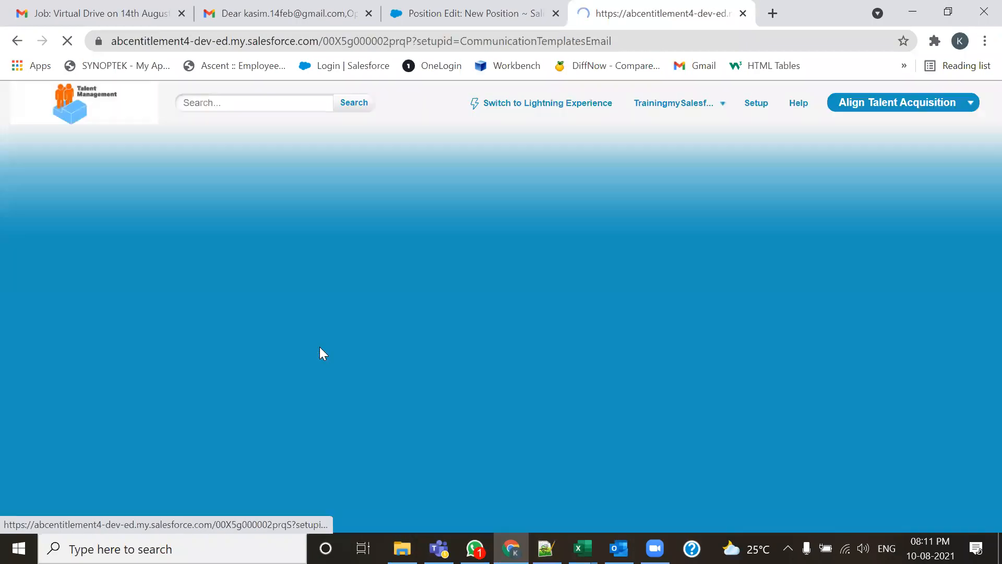
drag(337, 289, 507, 307)
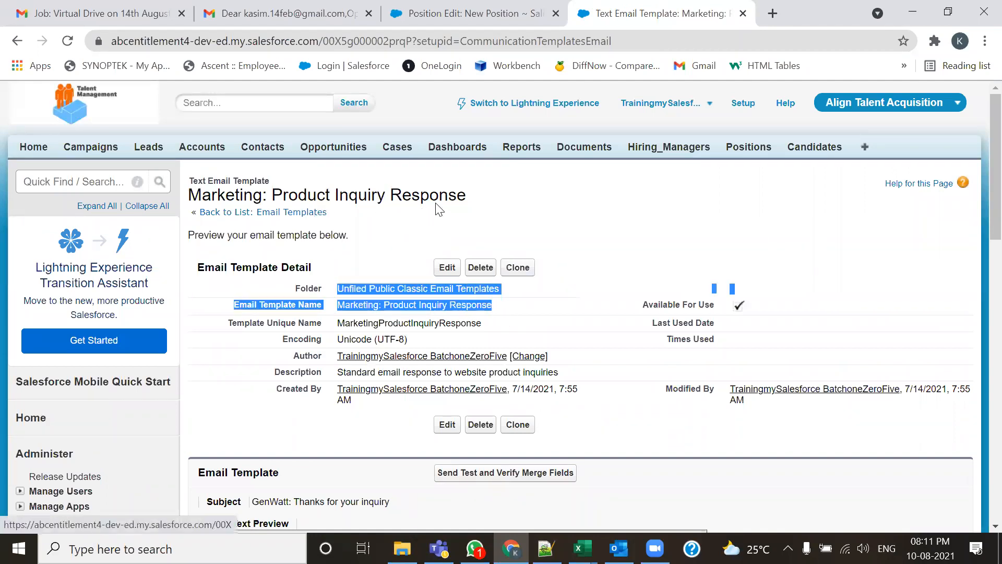
drag(468, 203, 189, 186)
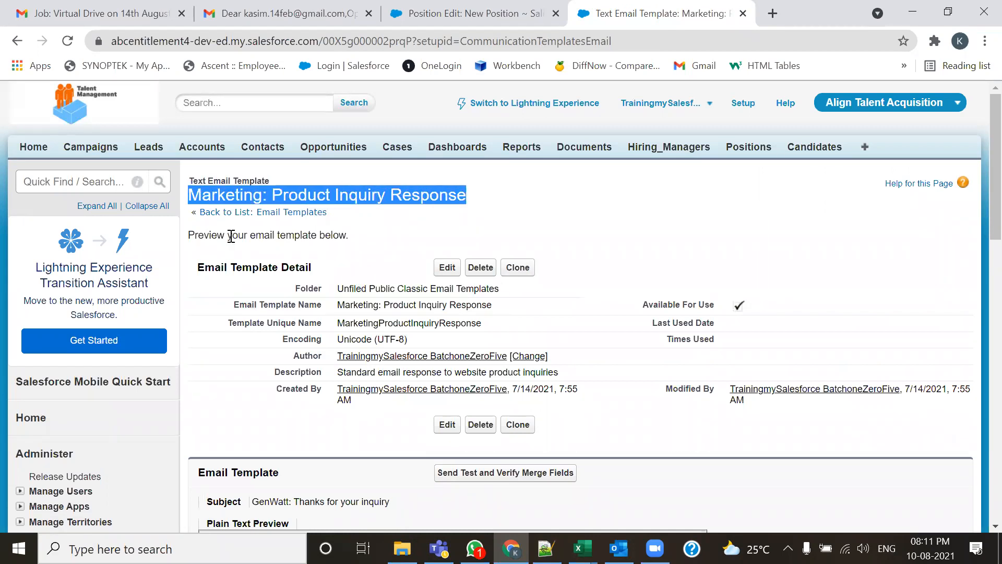
drag(500, 288, 336, 288)
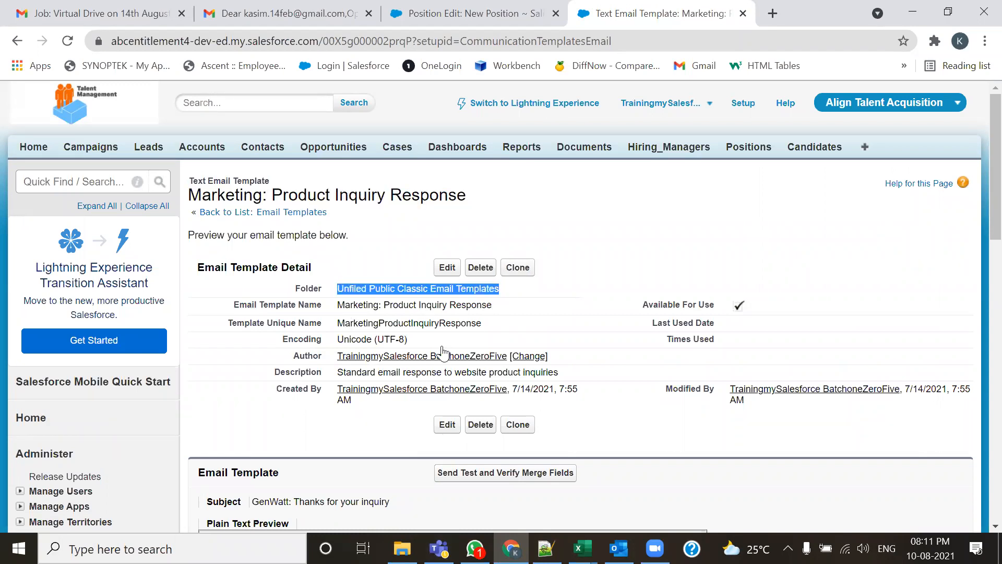
Move the Marketing: Product Inquiry Response template to the My Personal Email Templates folder and save it
click(456, 268)
scroll(428, 421, down, 3)
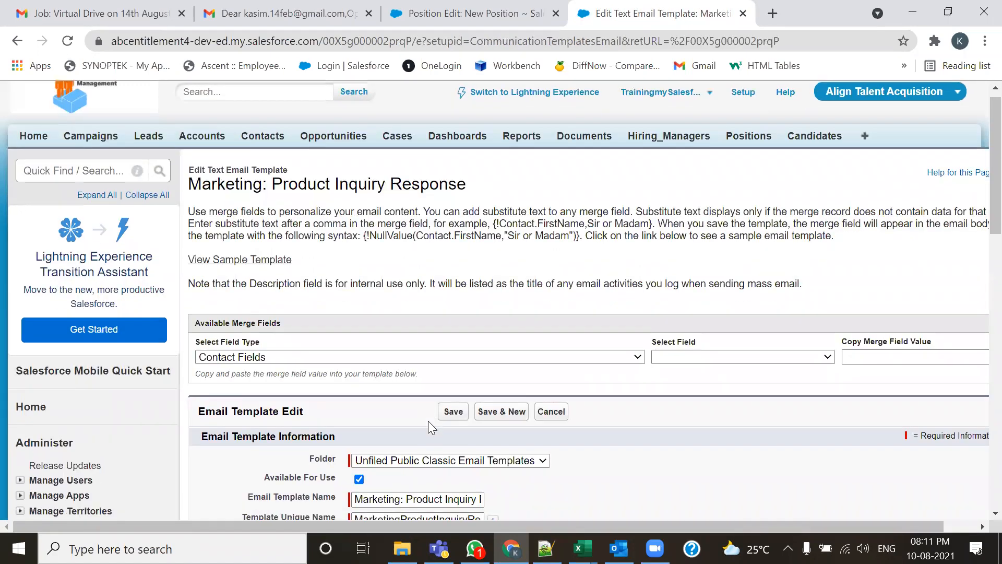
scroll(429, 427, down, 3)
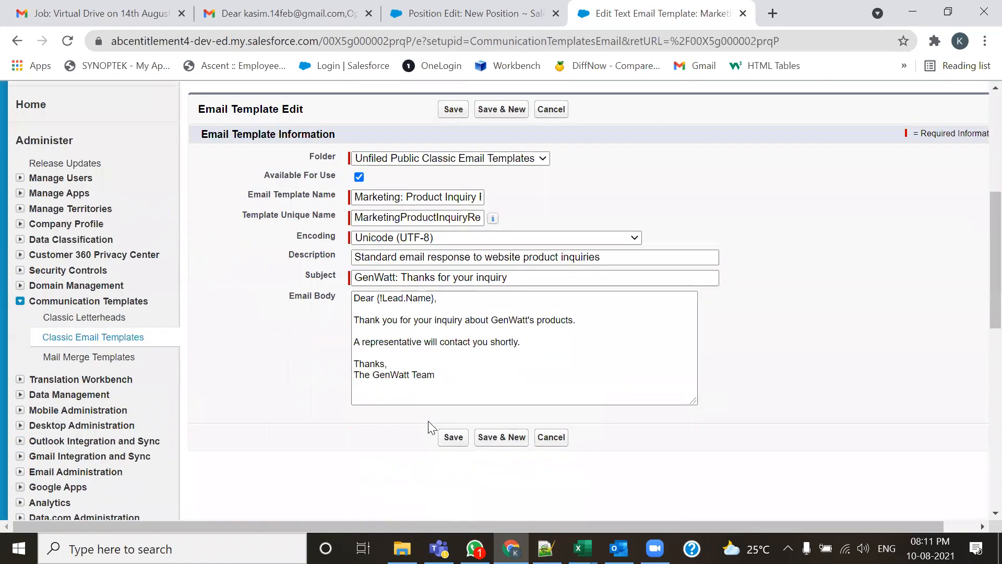
click(525, 157)
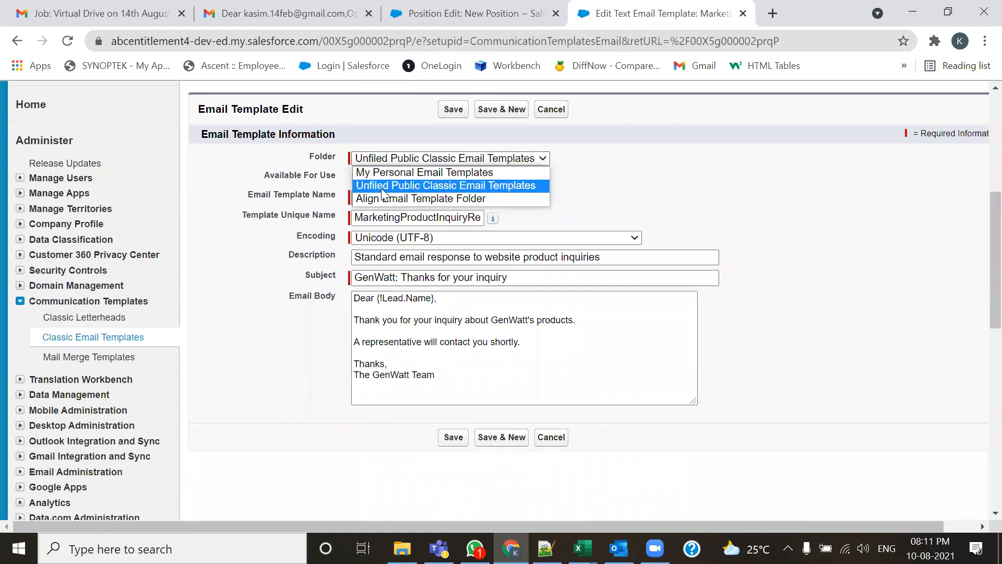
click(430, 174)
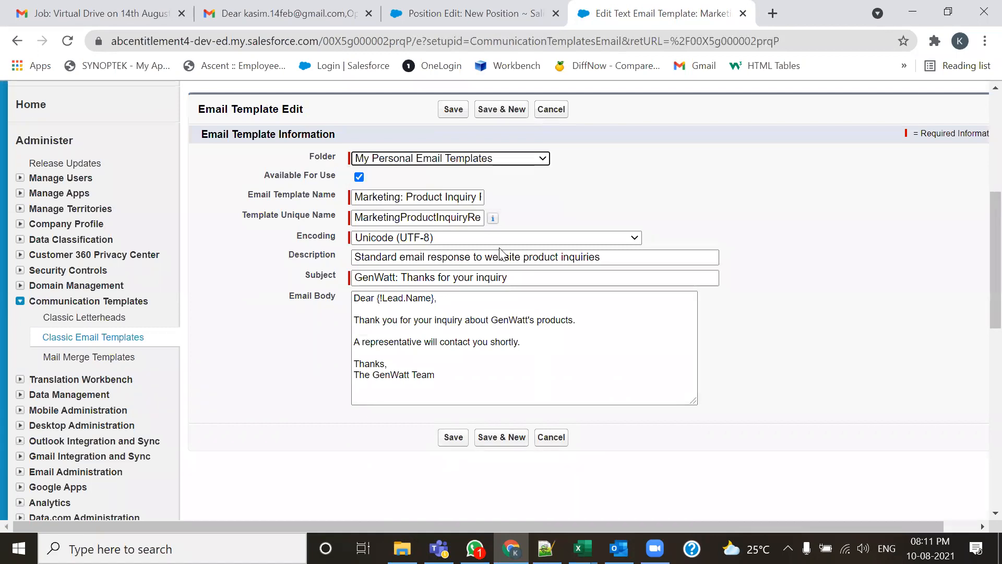
click(452, 109)
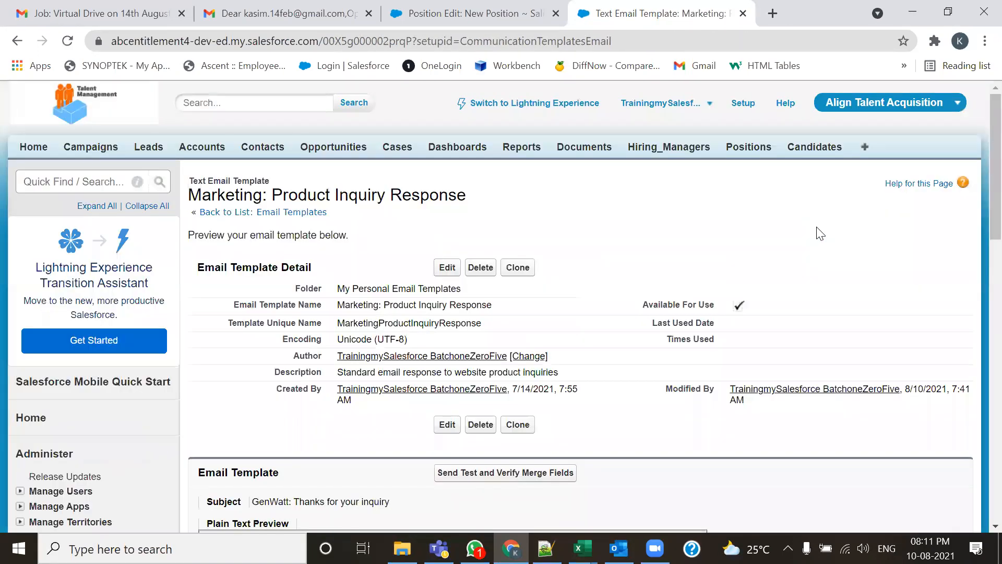
Check the saved template's details, return to Classic Email Templates and look for it in the My Personal Email Templates folder
drag(337, 289, 482, 301)
scroll(449, 360, down, 5)
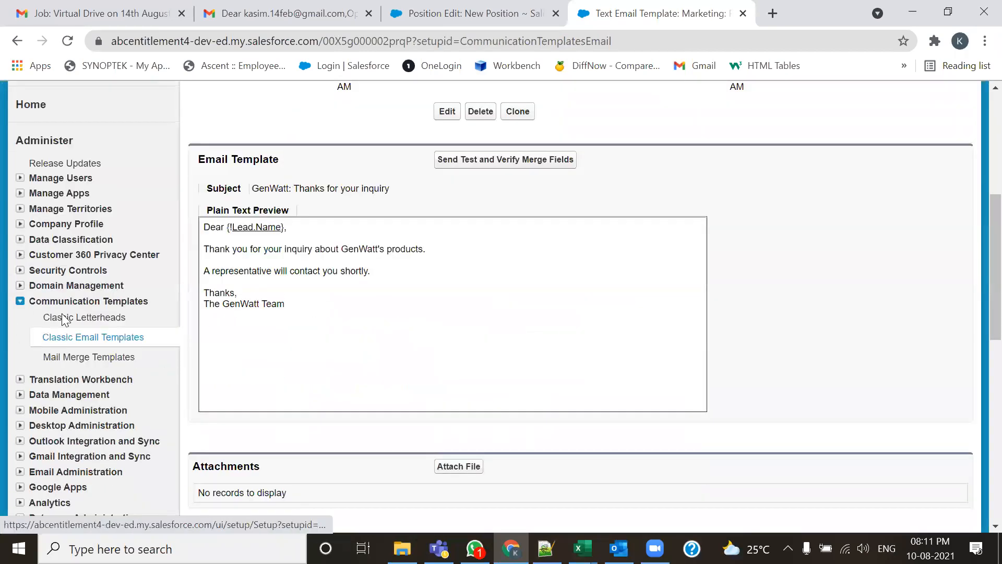
click(74, 338)
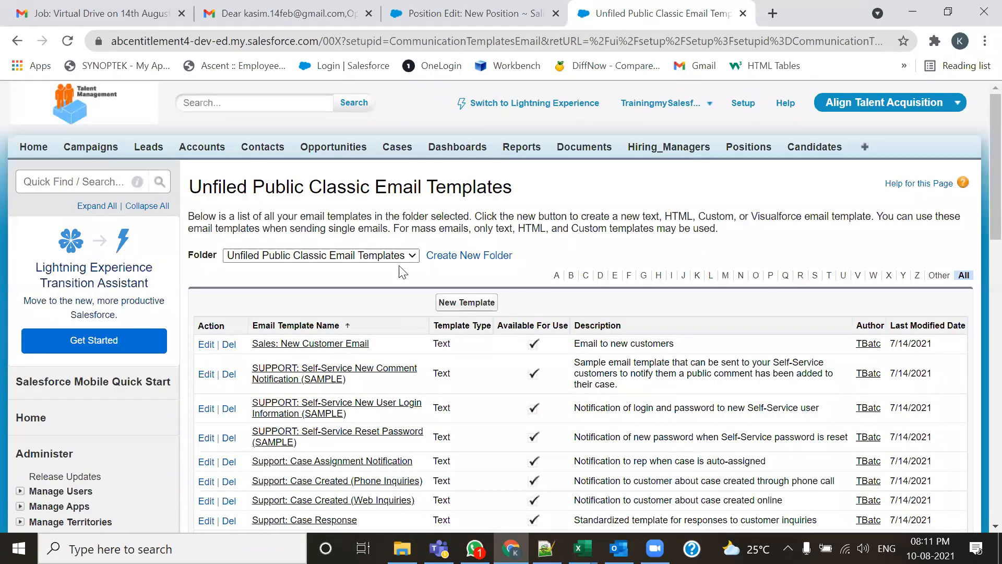
click(406, 256)
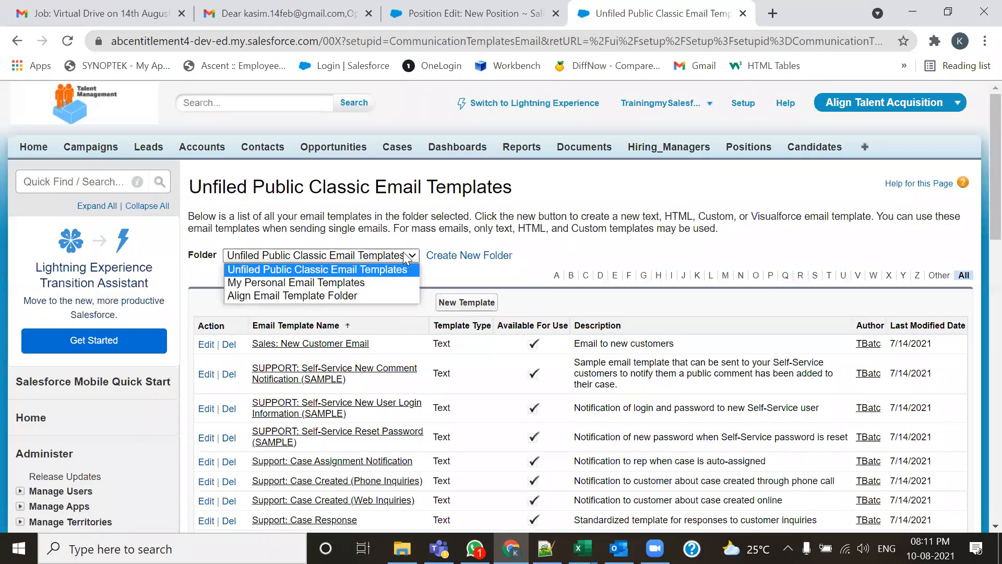
click(295, 282)
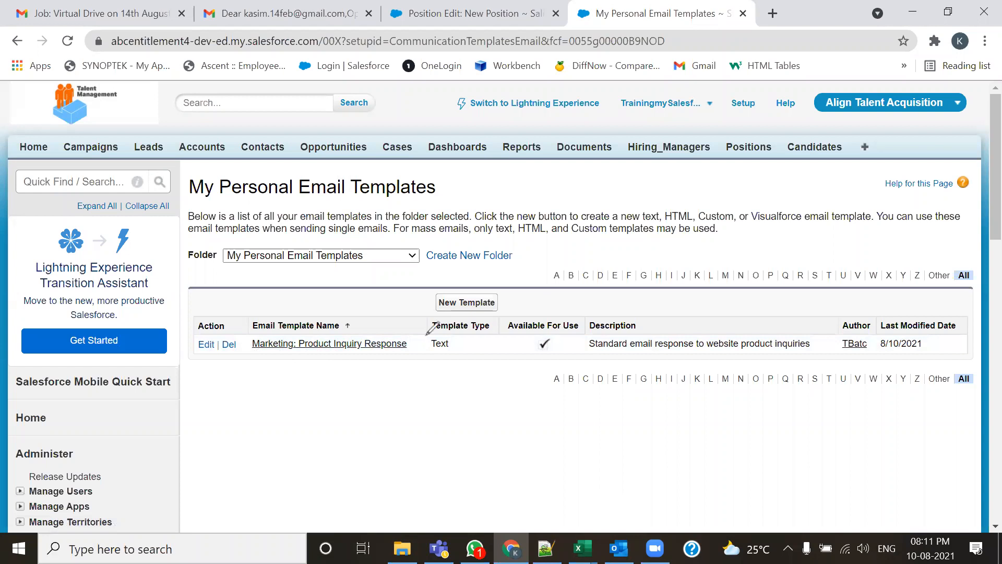
mouse_move(246, 341)
mouse_down()
mouse_move(280, 344)
mouse_move(203, 326)
mouse_move(188, 285)
mouse_move(224, 264)
mouse_move(226, 272)
mouse_up()
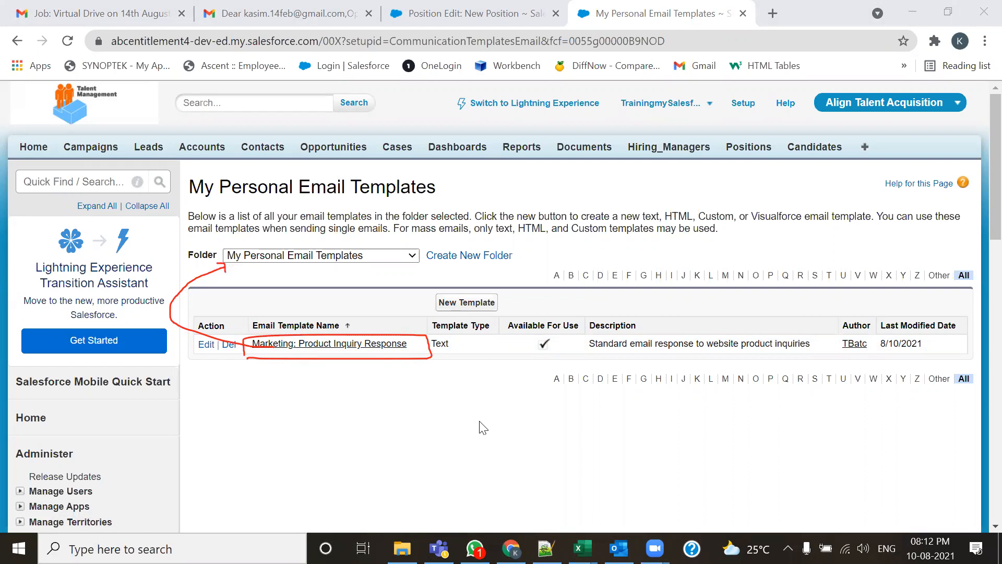
Compare the template lists of the Unfiled Public Classic Email Templates and My Personal Email Templates folders
click(407, 260)
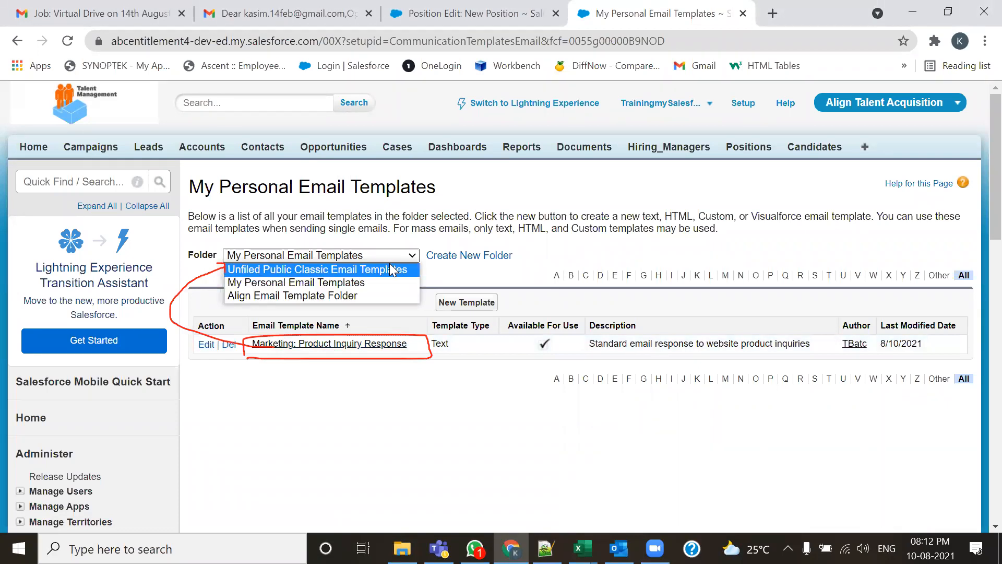
click(389, 269)
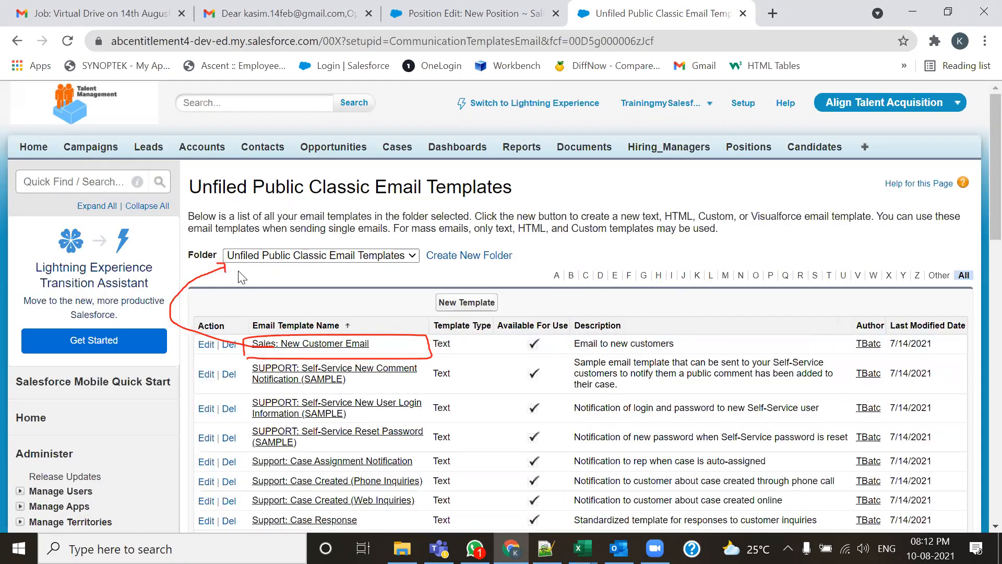
click(412, 256)
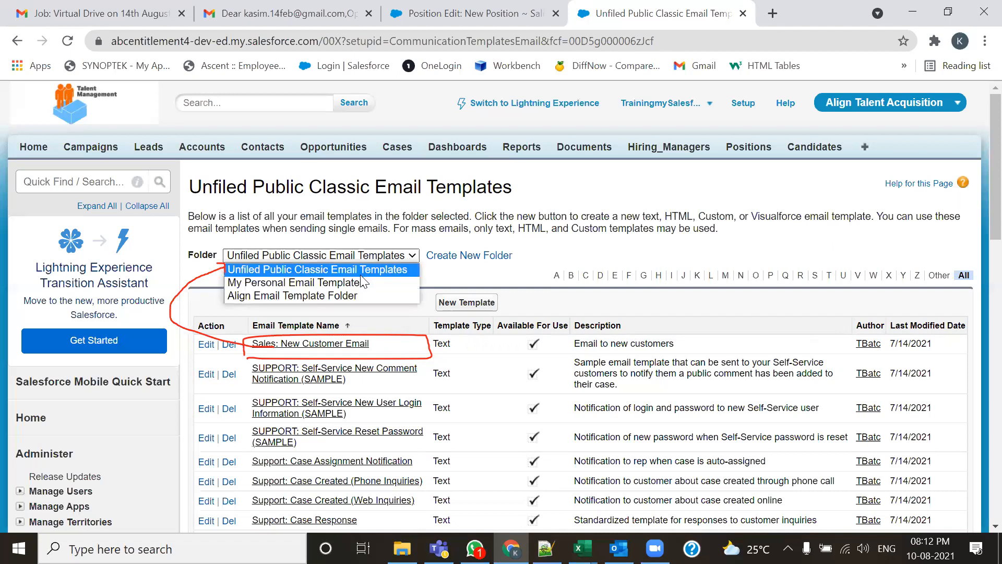
click(313, 282)
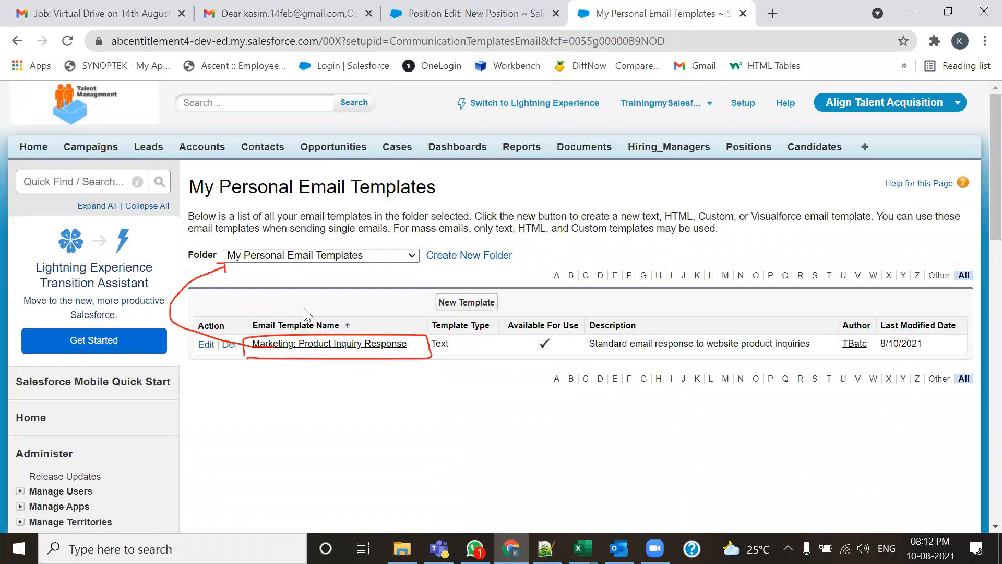
Display the Unfiled Public Classic Email Templates folder and review its template list
click(360, 256)
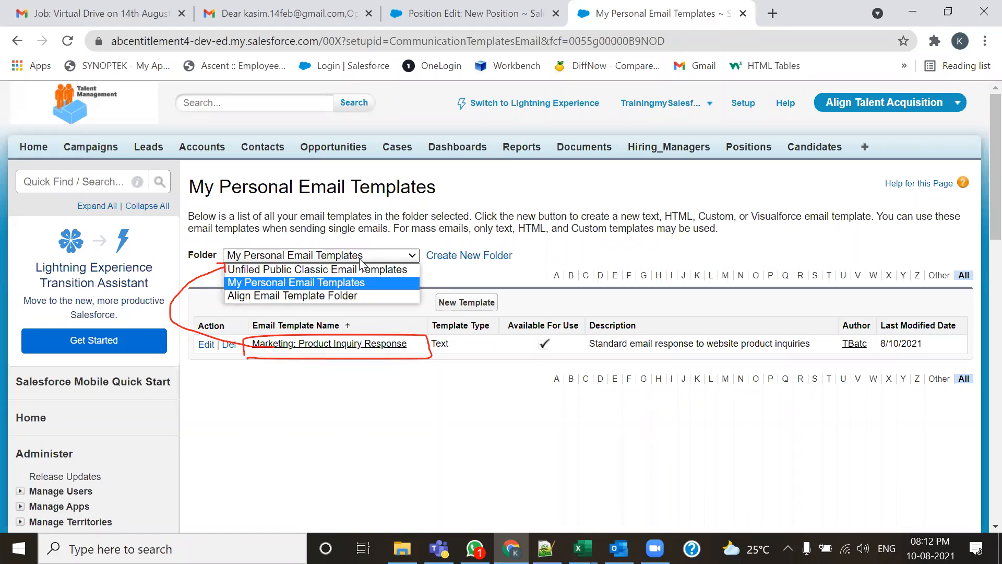
click(358, 269)
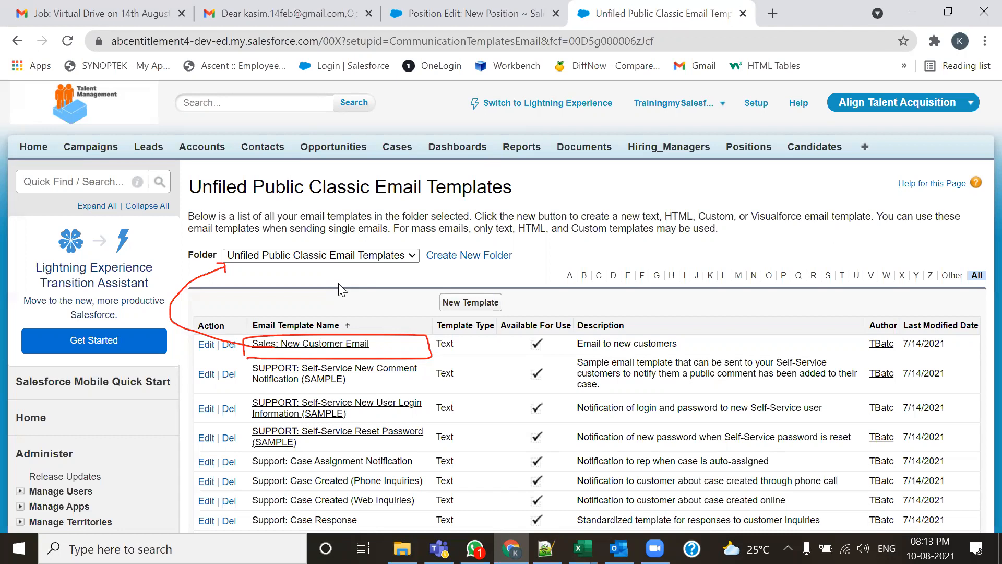
scroll(338, 283, down, 2)
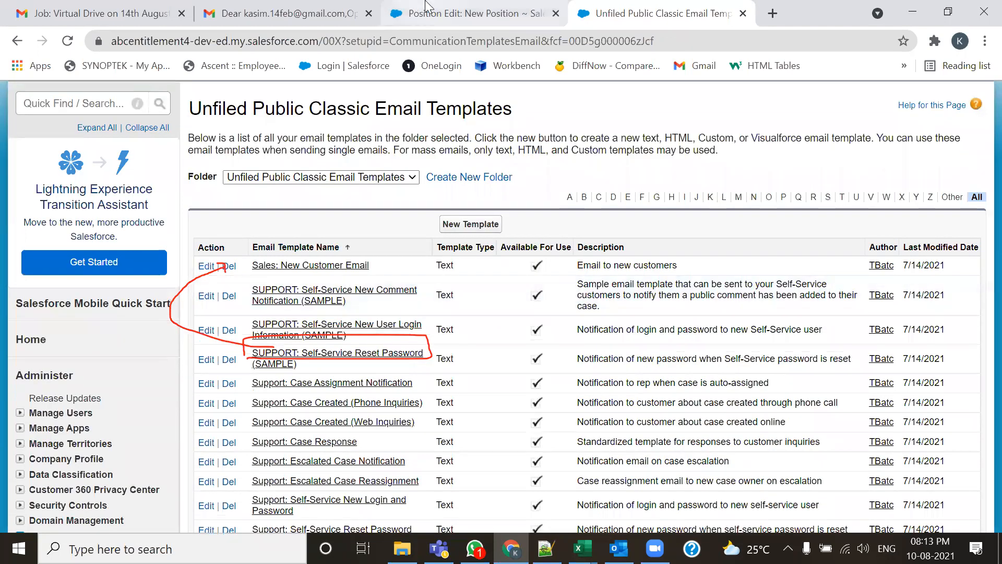
Leave the New Position form and open the All Users list in Setup
click(460, 13)
scroll(139, 324, down, 3)
scroll(140, 324, up, 4)
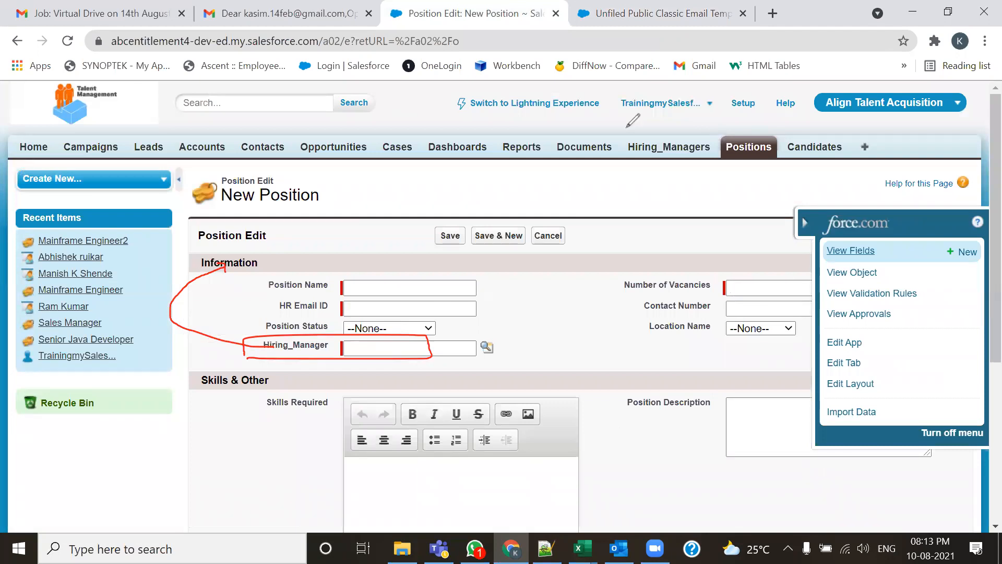
click(743, 104)
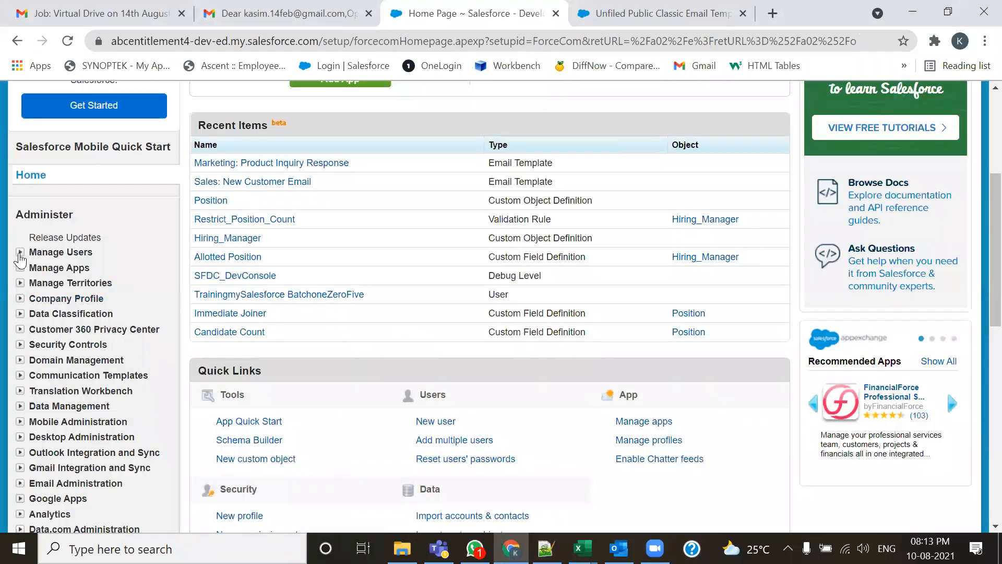
click(20, 252)
click(52, 269)
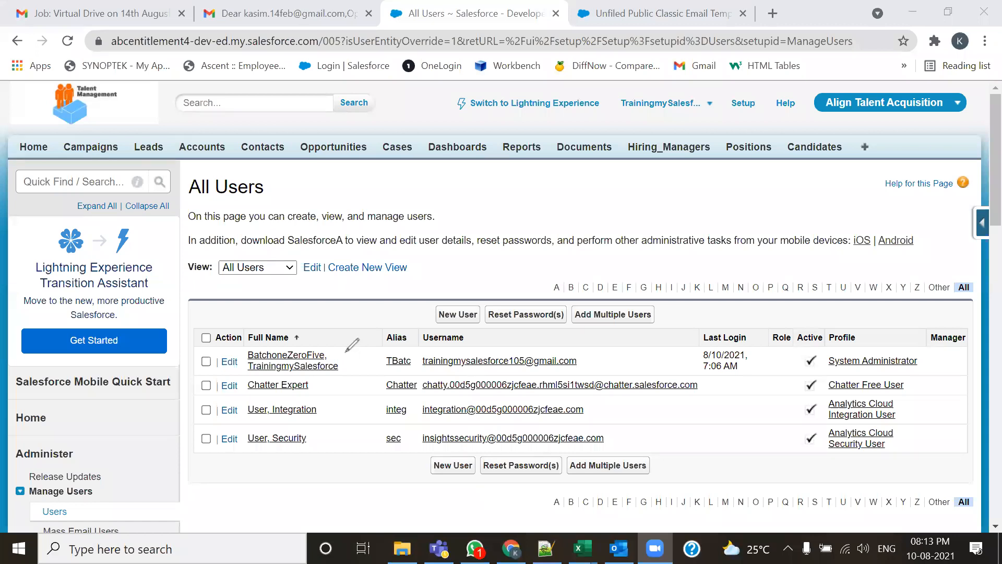
Circle the administrator's username in the user list and draw an arrow from it to the System Administrator profile
scroll(337, 349, down, 2)
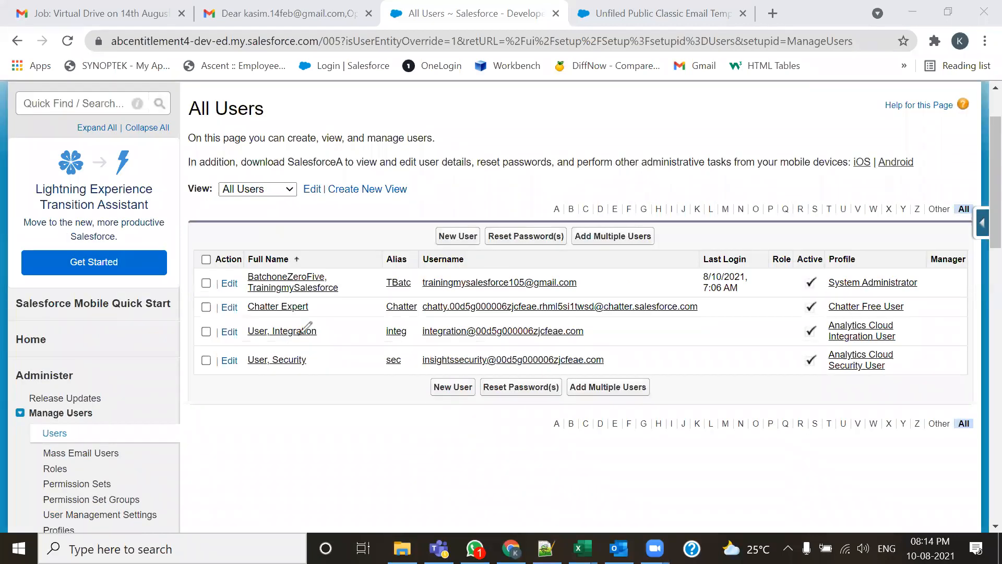
mouse_move(422, 295)
mouse_down()
mouse_move(552, 295)
mouse_move(589, 269)
mouse_move(419, 265)
mouse_move(421, 293)
mouse_up()
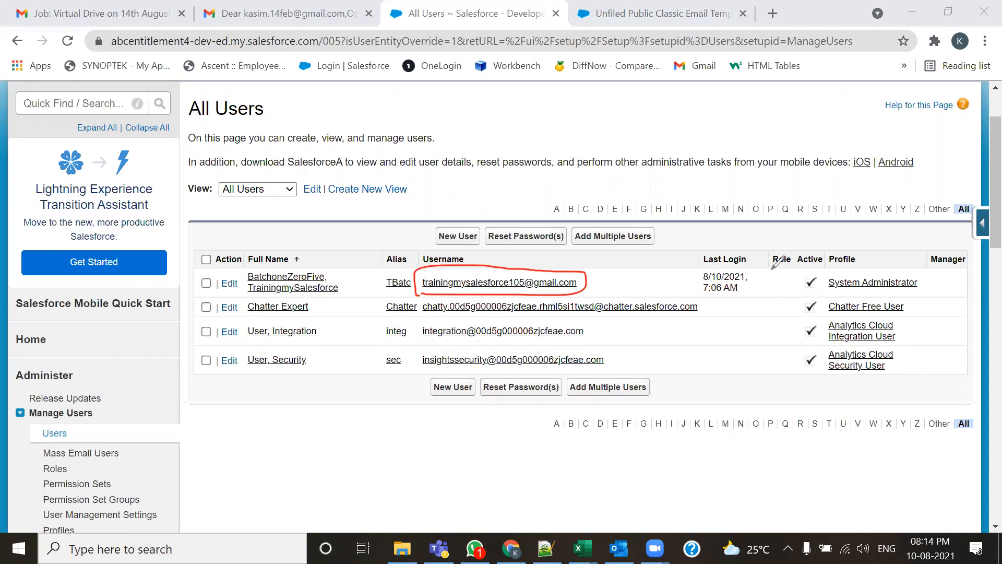
mouse_move(593, 281)
mouse_down()
mouse_move(824, 286)
mouse_move(805, 294)
mouse_up()
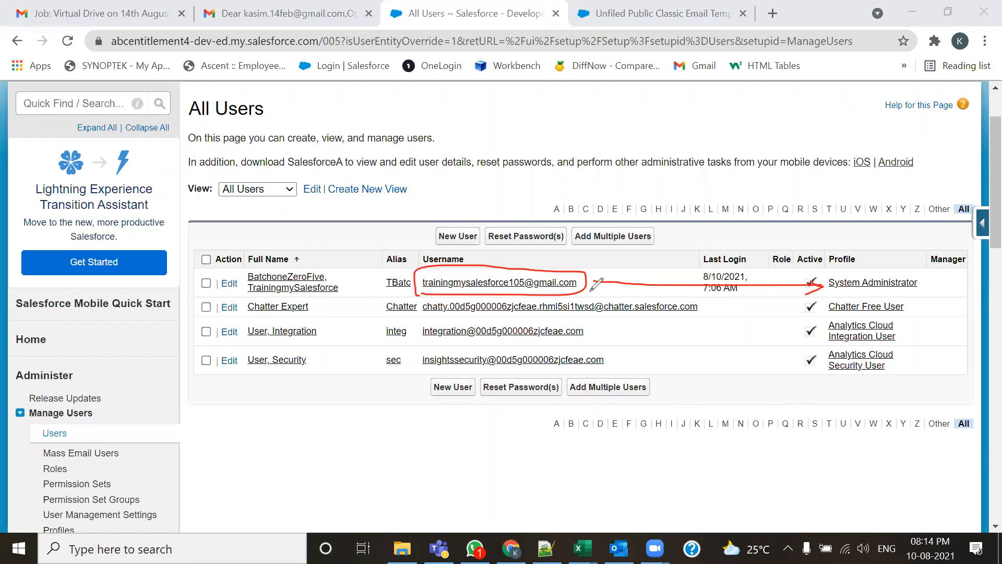
Frame the Chatter Expert, Integration and Security users with annotation lines, then circle New User and undo that circle
drag(232, 320, 337, 347)
drag(223, 374, 340, 371)
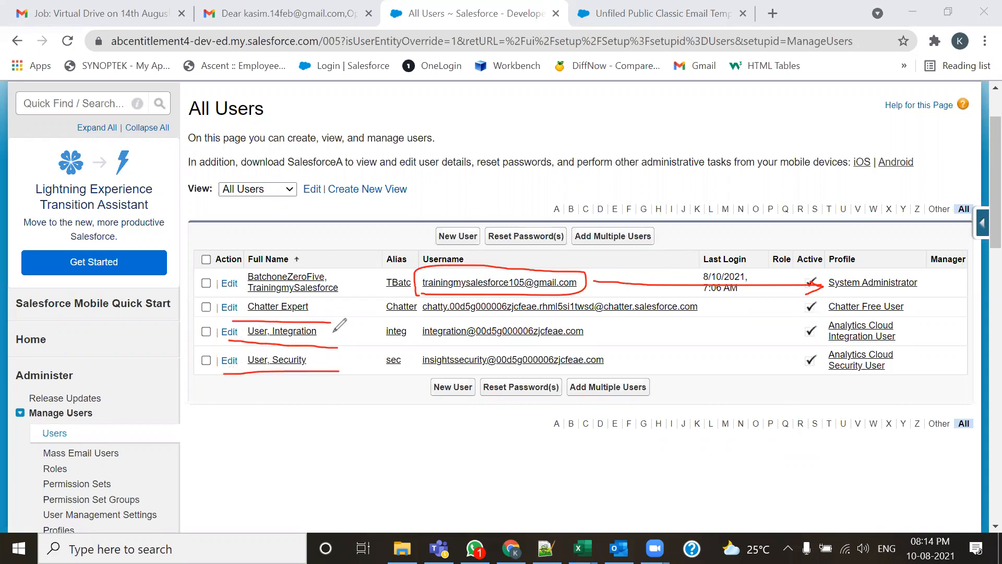
drag(323, 301, 327, 380)
drag(218, 294, 216, 378)
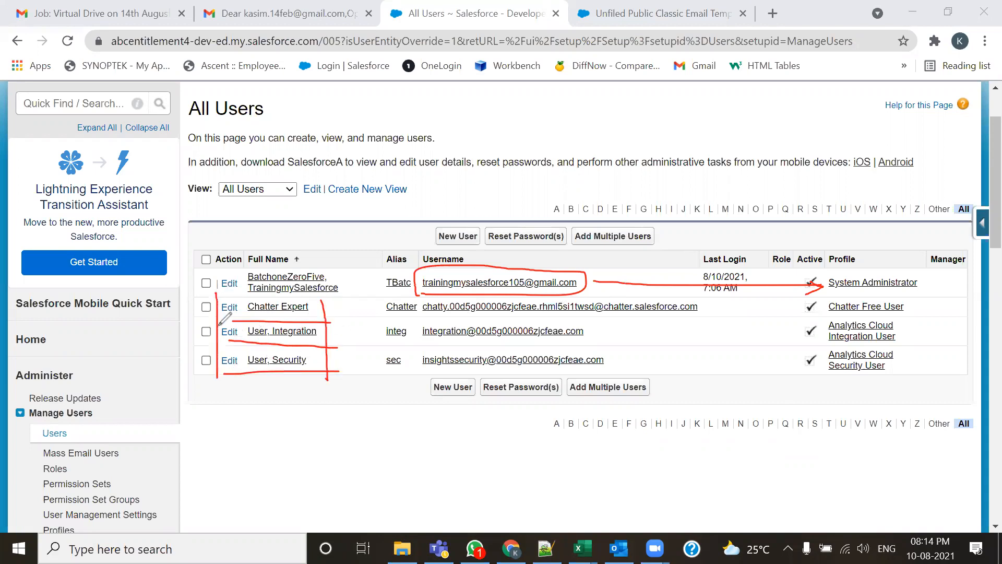
drag(212, 294, 315, 300)
mouse_move(416, 403)
mouse_down()
mouse_move(481, 392)
mouse_move(473, 375)
mouse_move(409, 406)
mouse_up()
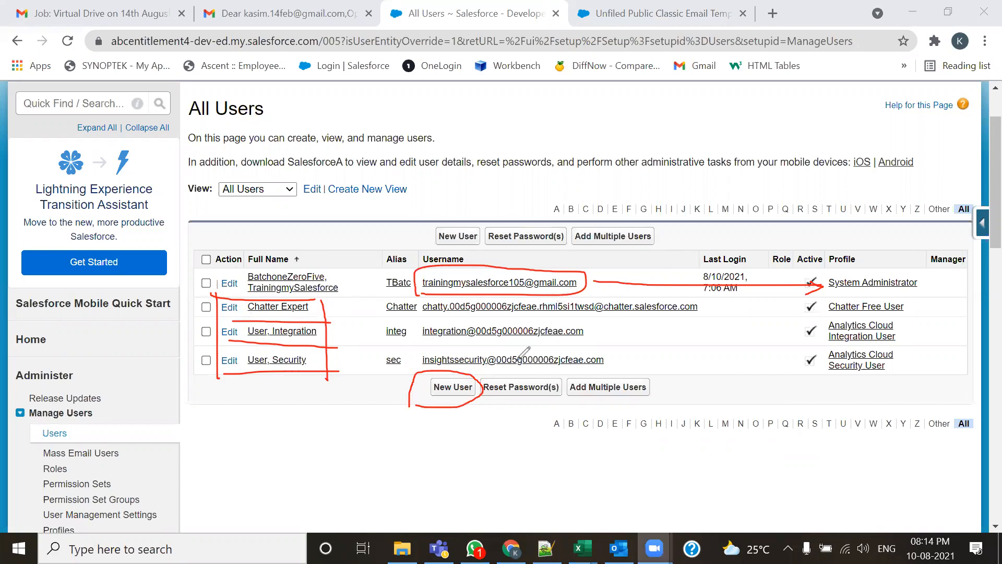
key(ctrl+z)
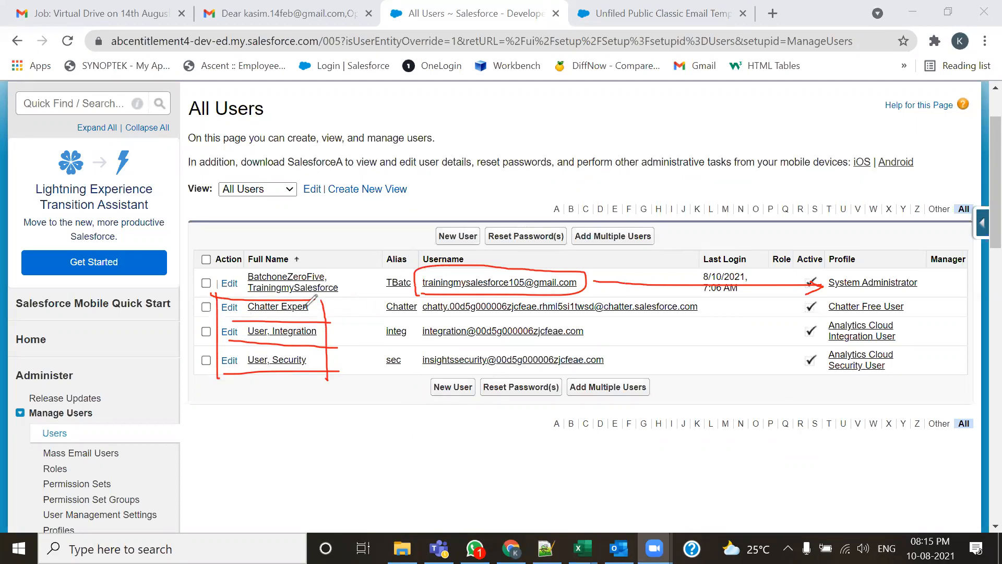
Tick the Chatter Expert, Integration and Security users with annotation marks and clear all drawings from the user list
drag(310, 313, 350, 283)
drag(286, 341, 339, 324)
mouse_move(286, 367)
mouse_down()
mouse_move(297, 376)
mouse_move(328, 344)
mouse_up()
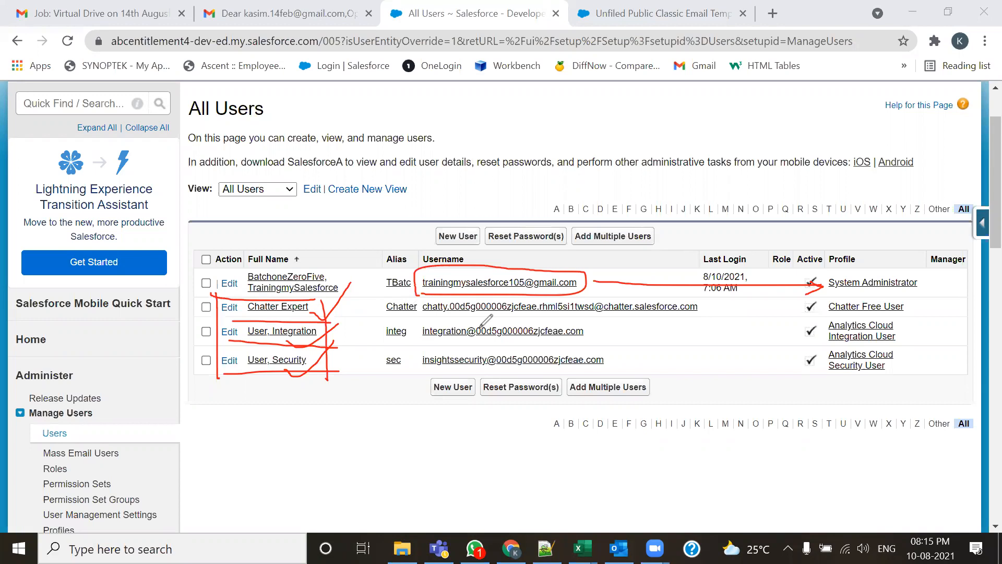
click(643, 128)
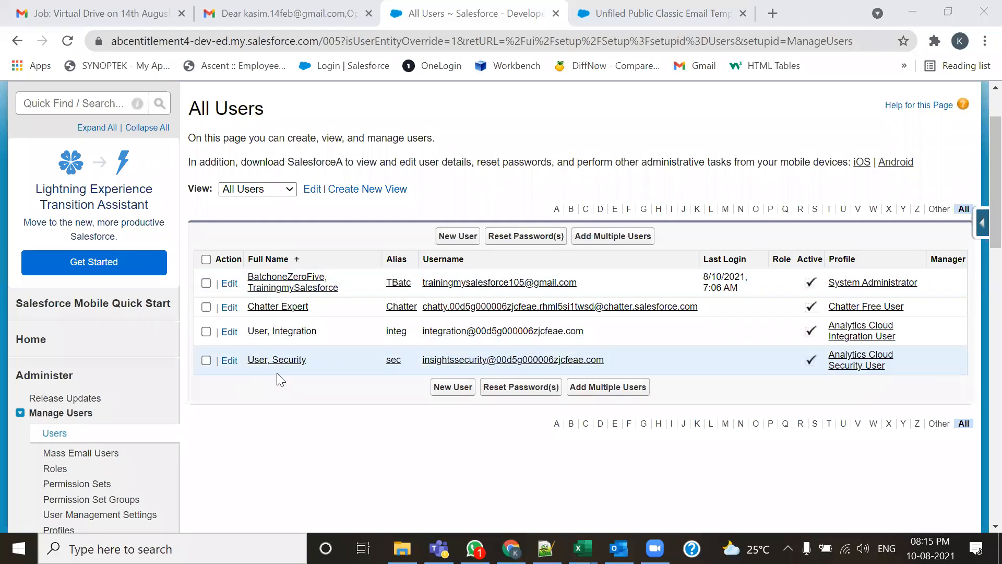
Review the Unfiled Public Classic Email Templates list alongside the All Users list
click(600, 14)
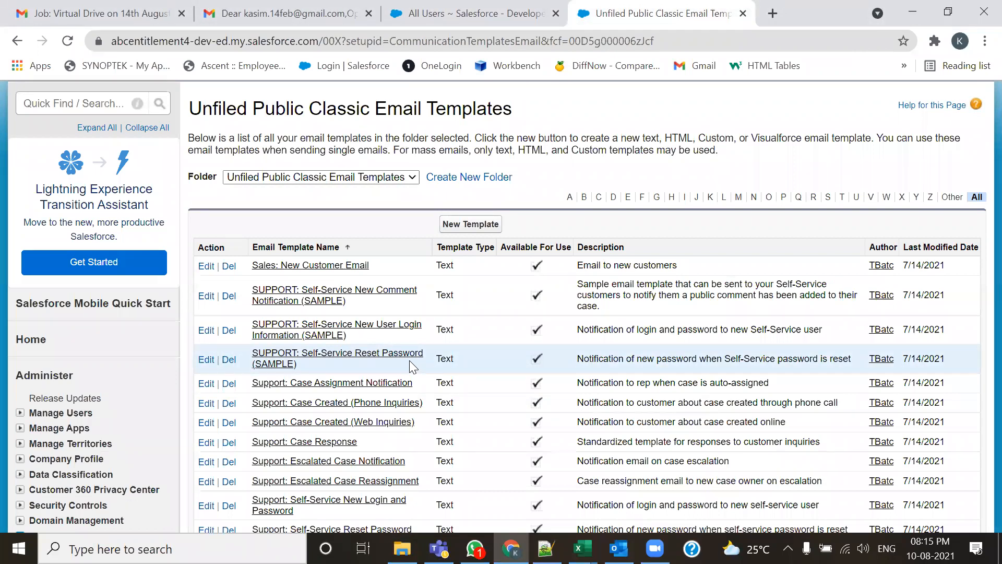
scroll(365, 219, down, 3)
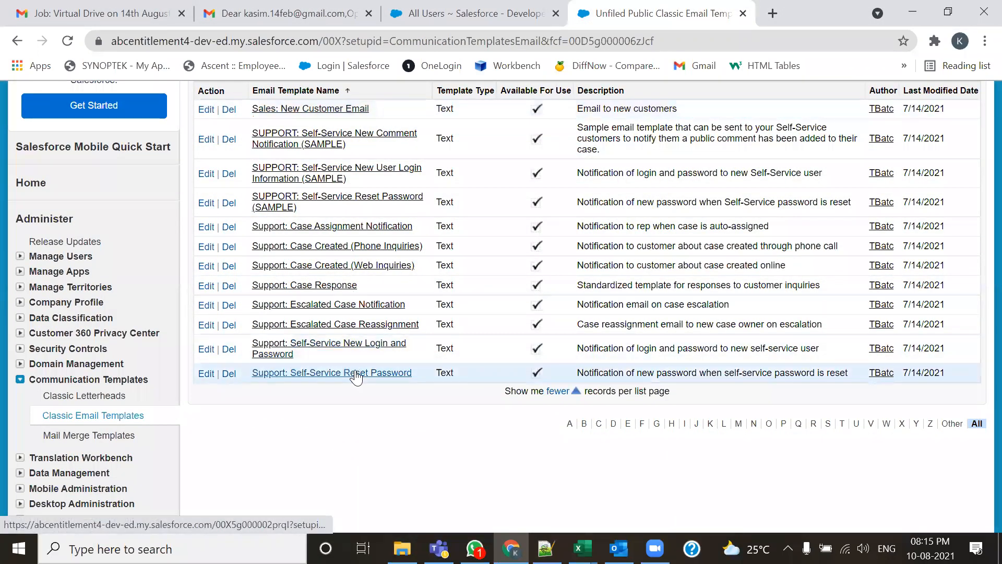
scroll(313, 261, up, 3)
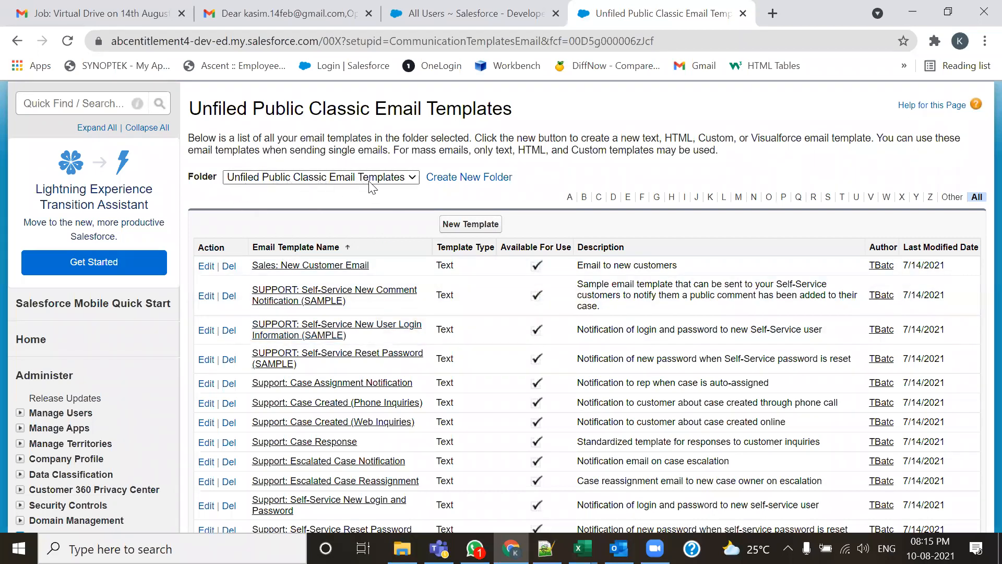
click(452, 11)
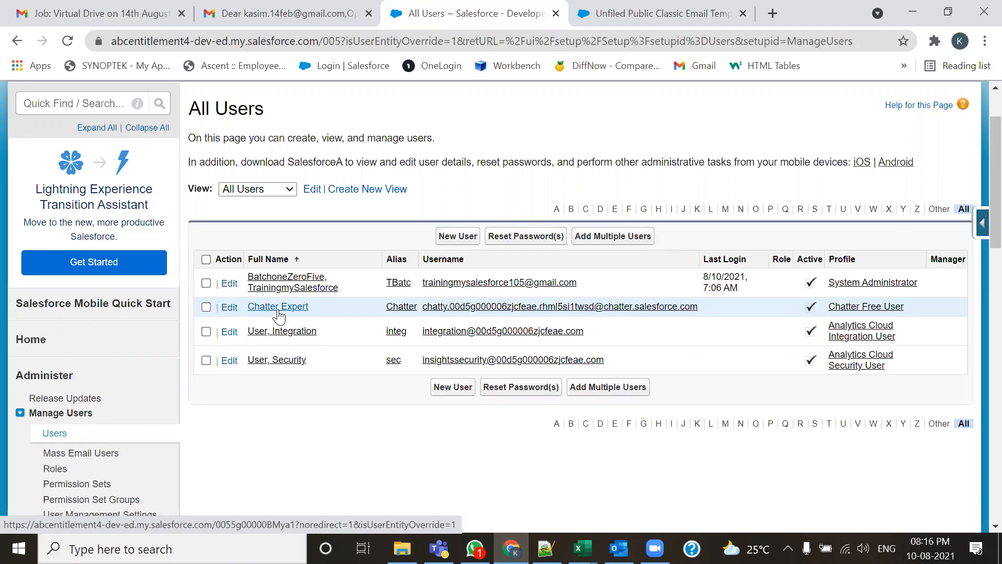
click(593, 12)
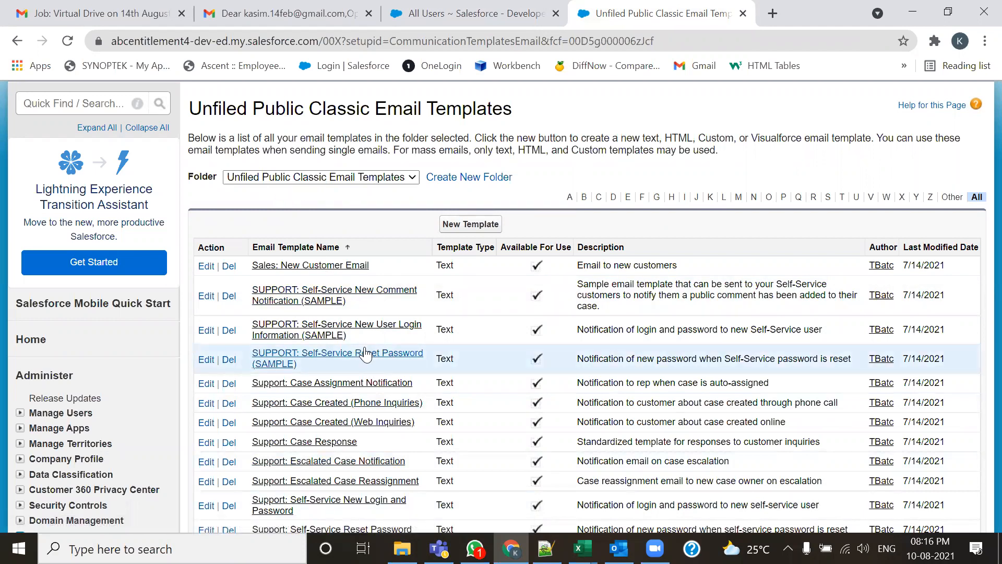
click(431, 15)
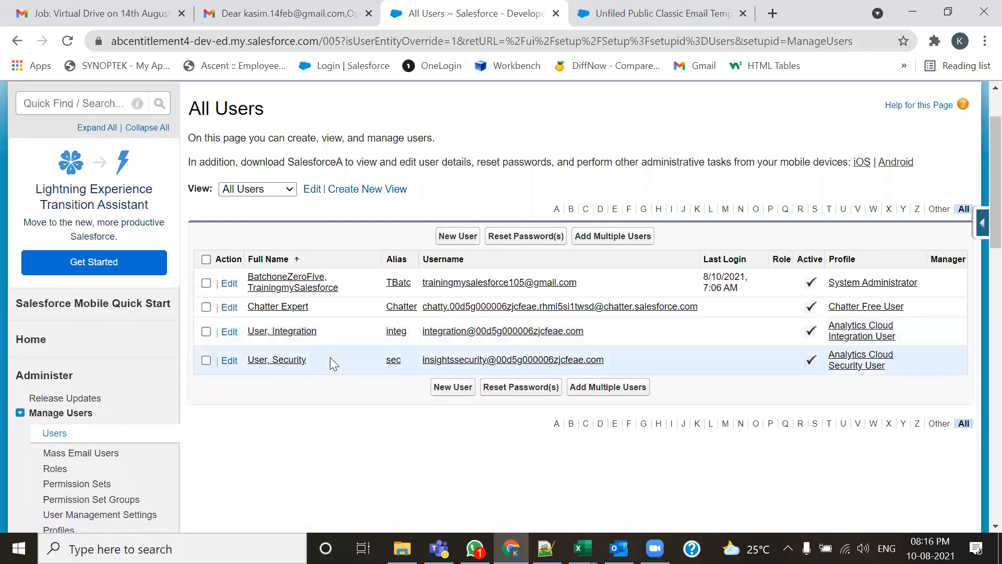
Return to the classic email templates and display the My Personal Email Templates folder
click(662, 13)
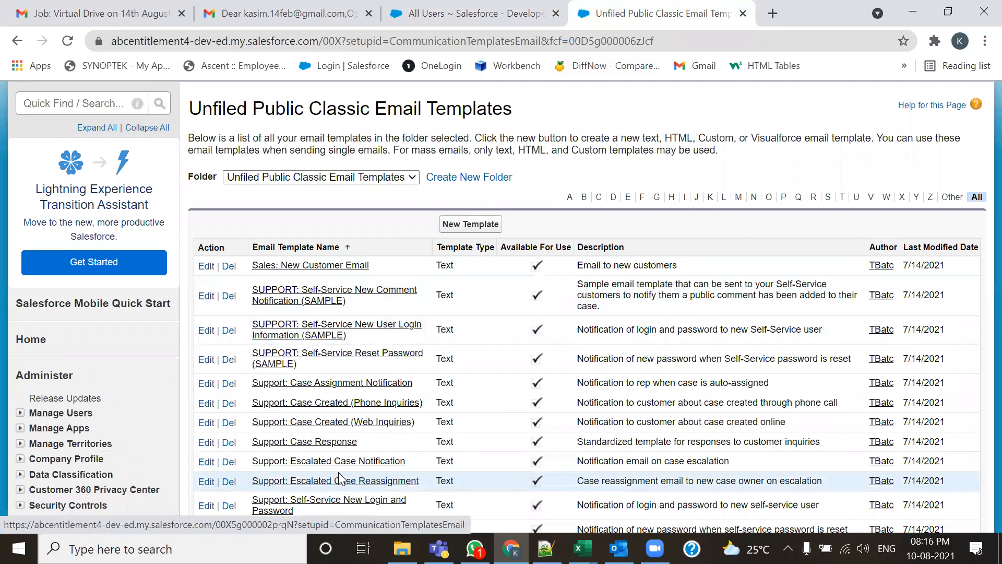
click(401, 181)
click(378, 205)
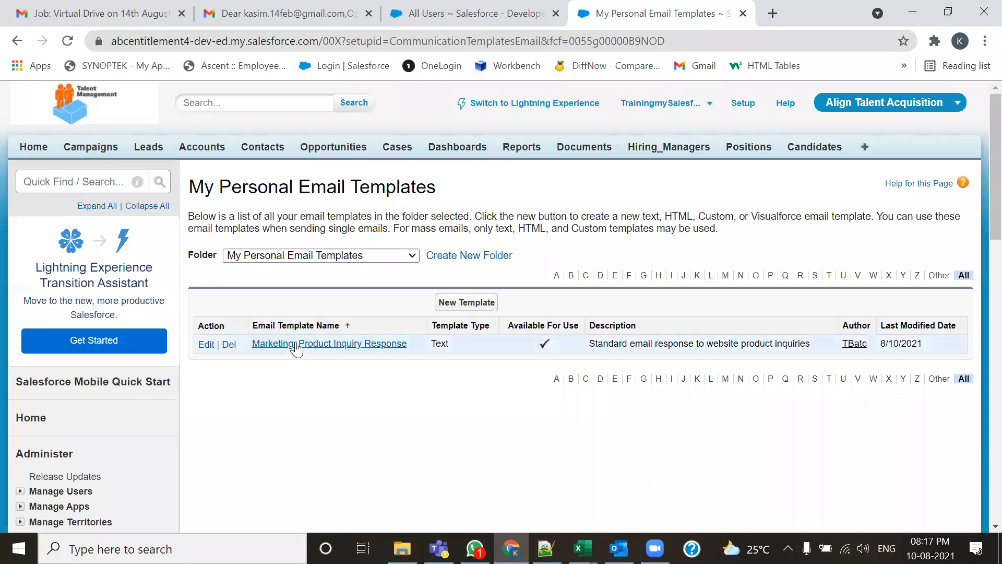
Return to All Users, mark the administrator's username and the Integration and Security users, and clear the annotations
click(459, 7)
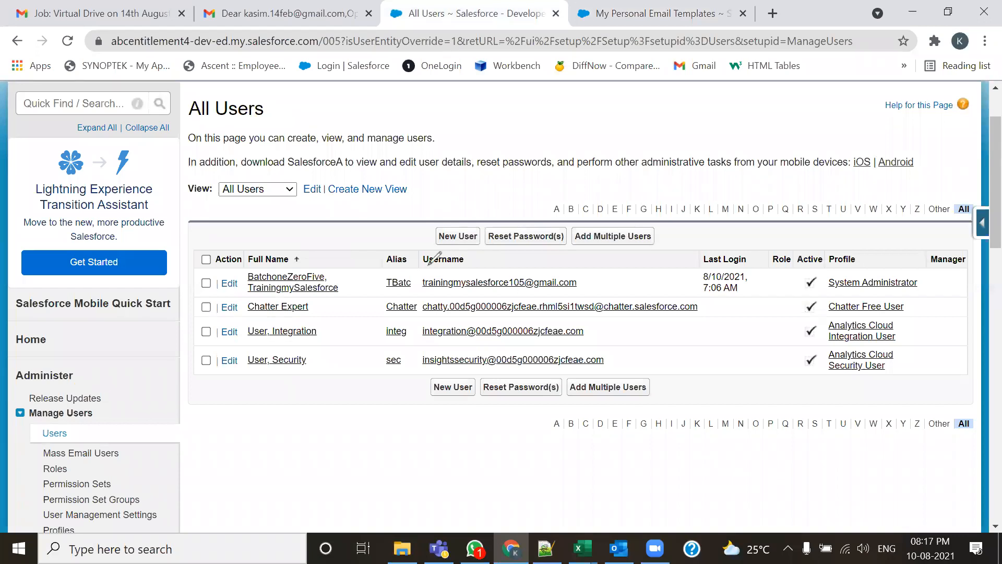
drag(397, 269, 399, 292)
drag(324, 326, 334, 319)
mouse_move(319, 362)
mouse_down()
mouse_move(325, 379)
mouse_move(328, 355)
mouse_up()
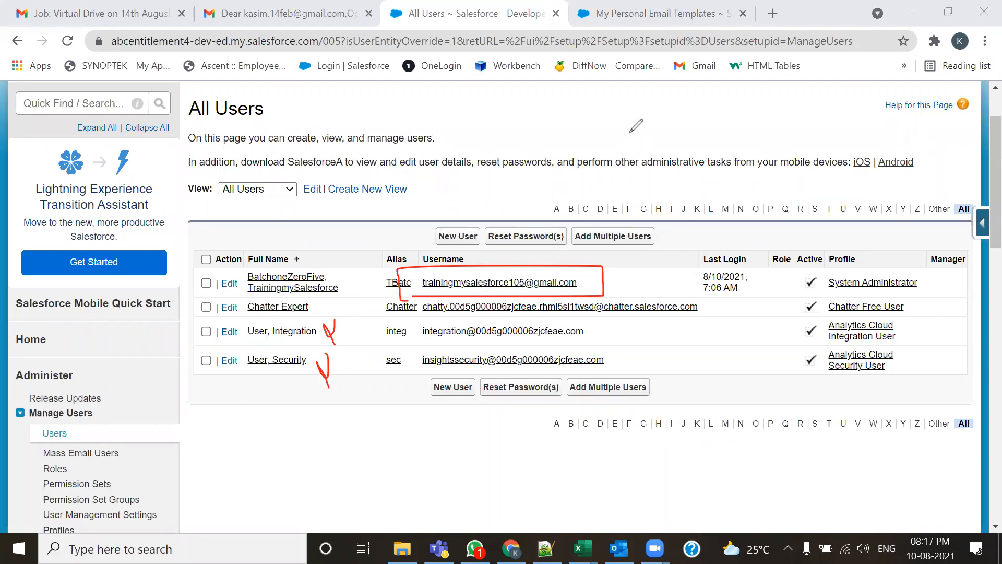
click(644, 152)
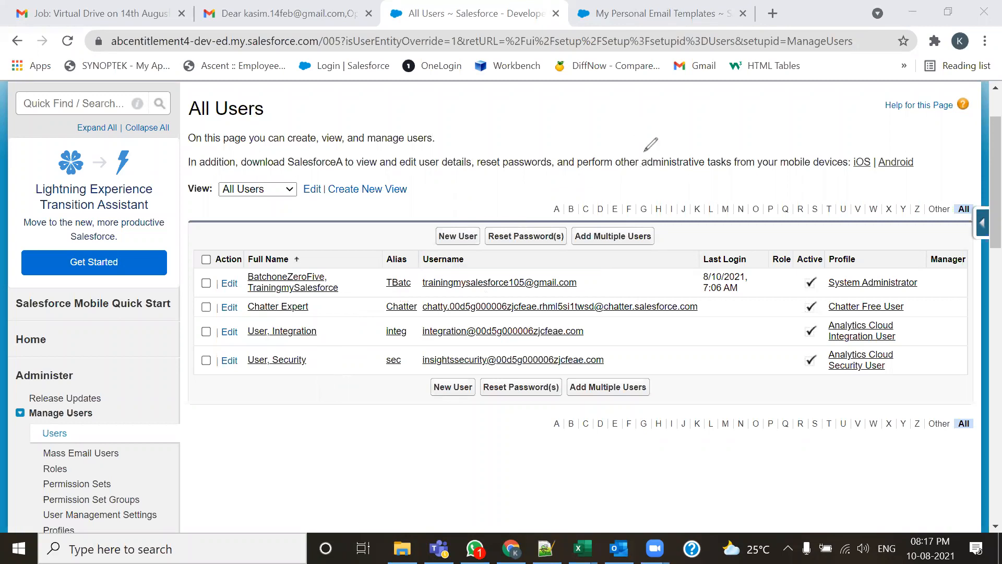
Return to the email templates, display the Align Email Template Folder and open it for editing
key(ctrl+Tab)
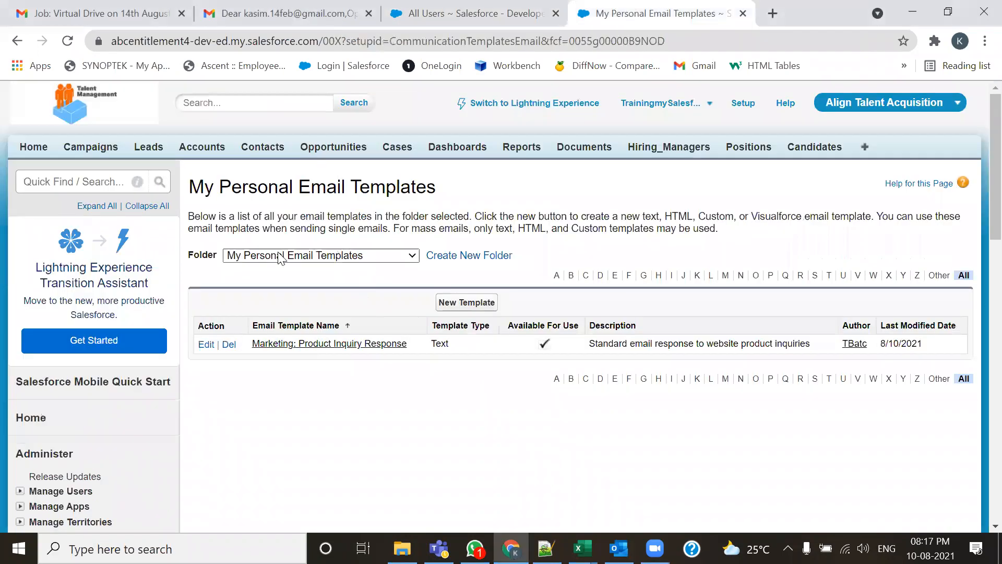
click(354, 259)
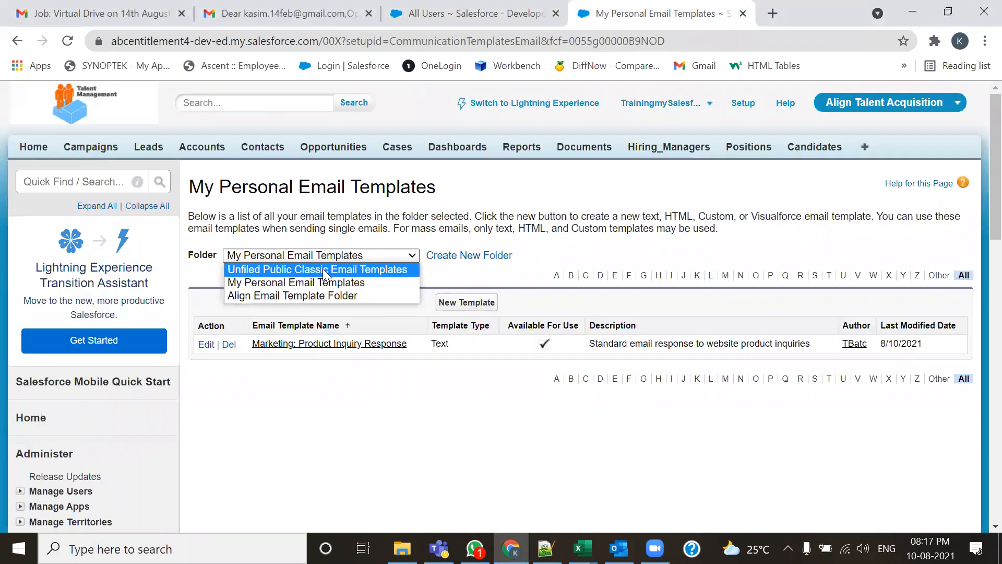
click(315, 295)
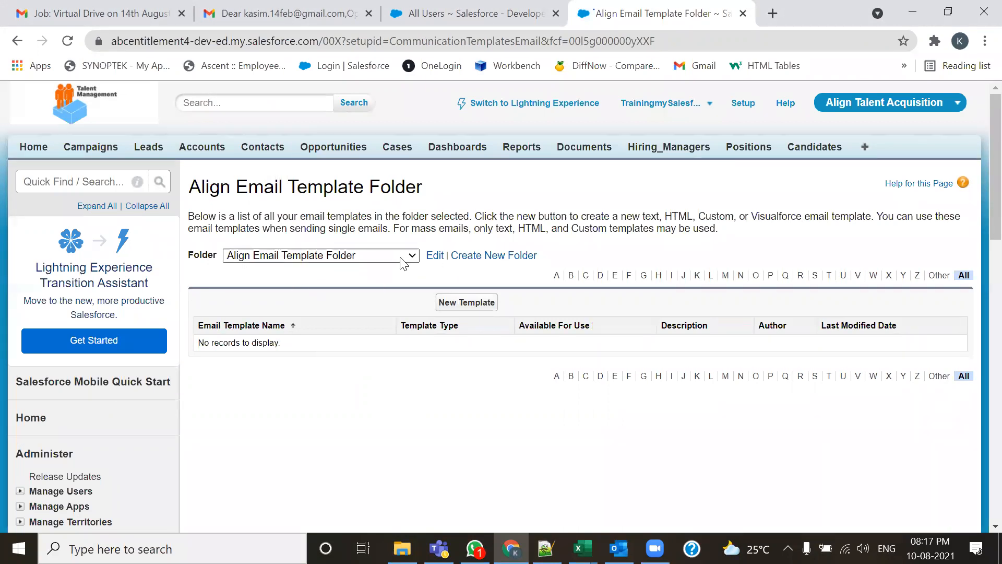
click(435, 255)
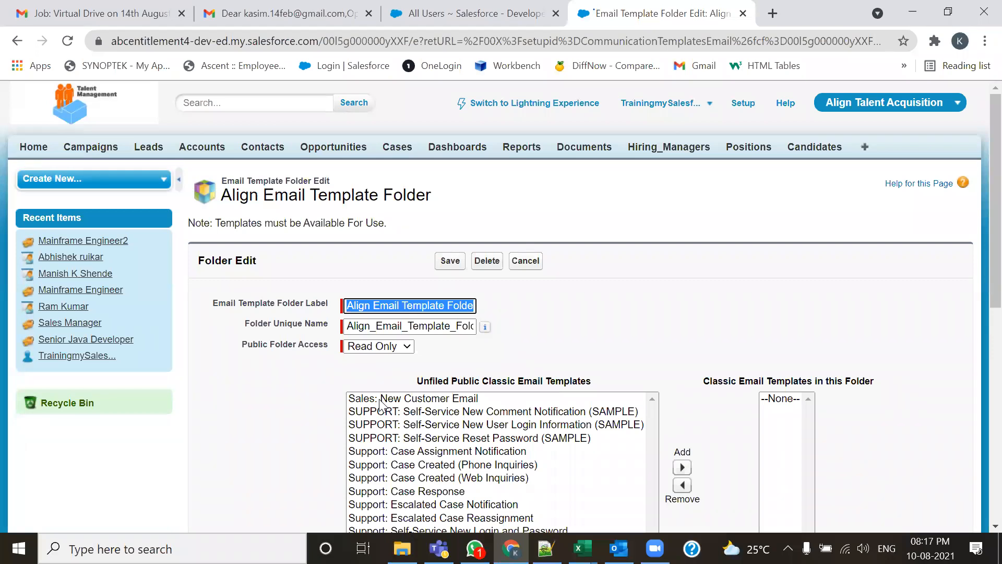
Examine the Public Folder Access setting of the Align Email Template Folder
drag(242, 346, 279, 348)
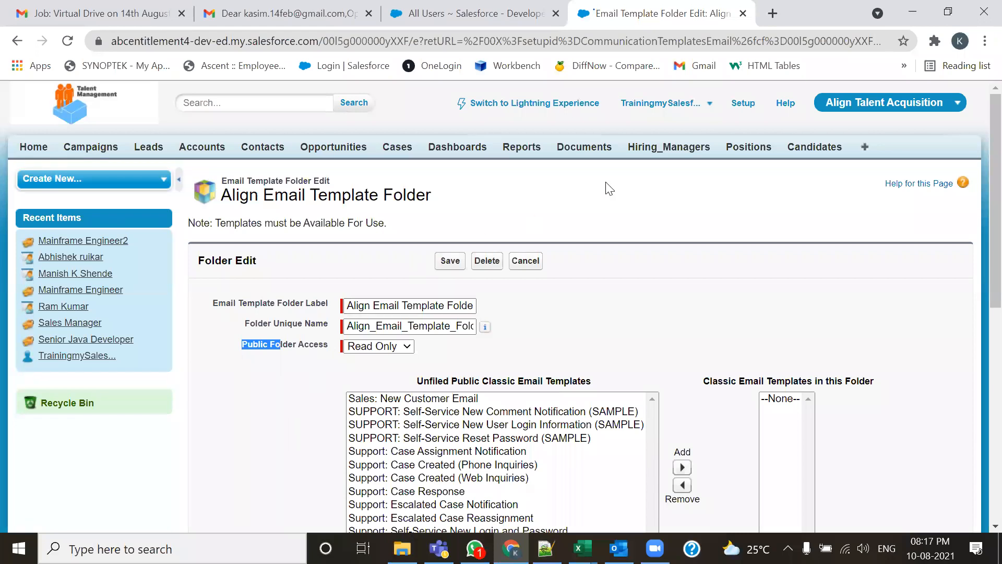
click(314, 376)
drag(237, 343, 262, 346)
click(295, 379)
Check the All Users list against the Align Email Template Folder's access settings and return to the folder edit form
click(482, 12)
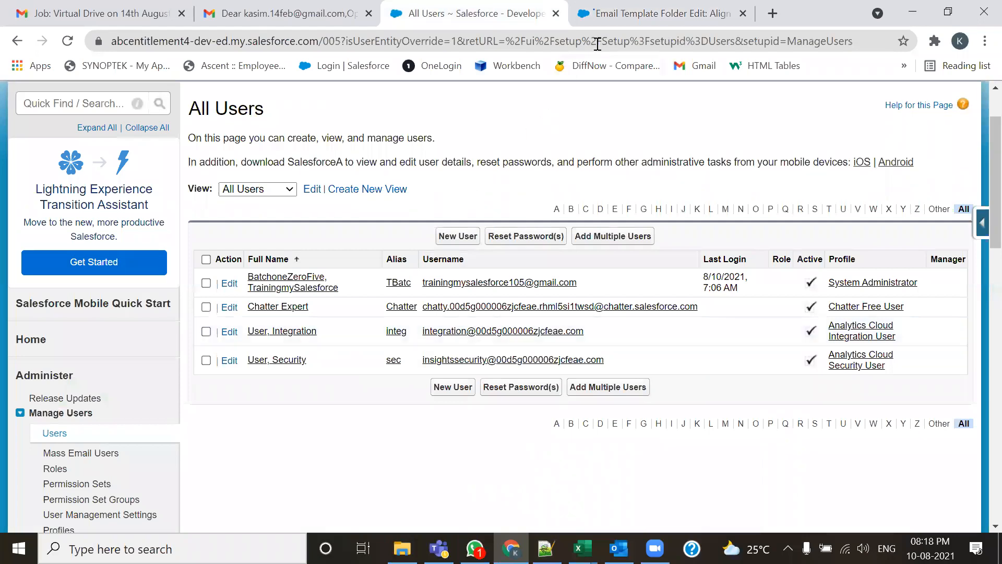
click(610, 16)
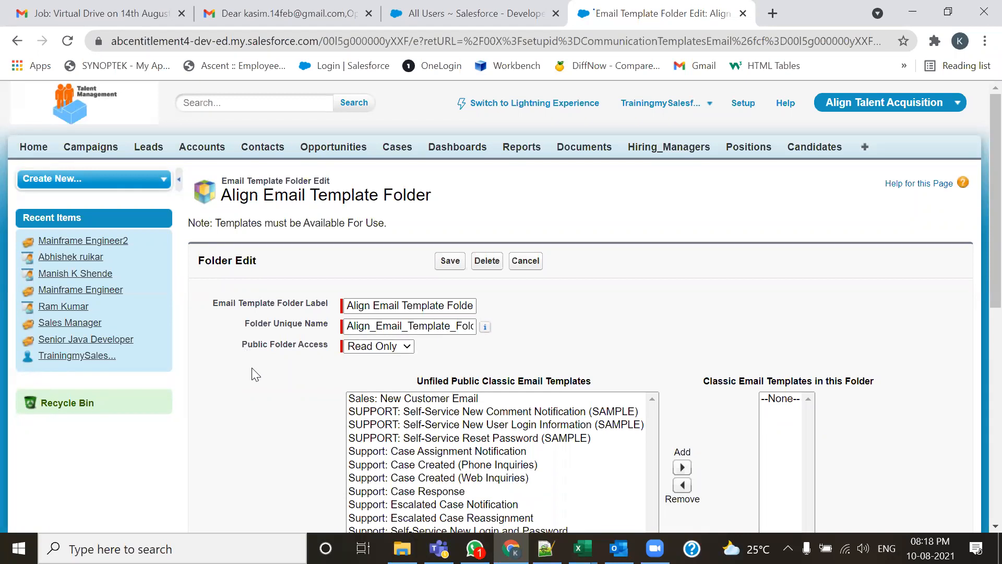
click(429, 14)
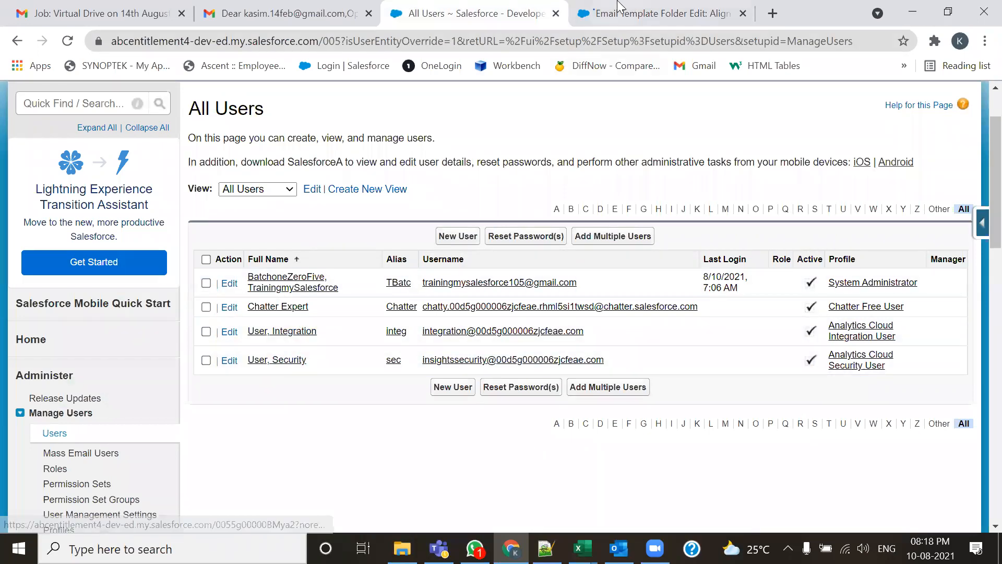
click(655, 14)
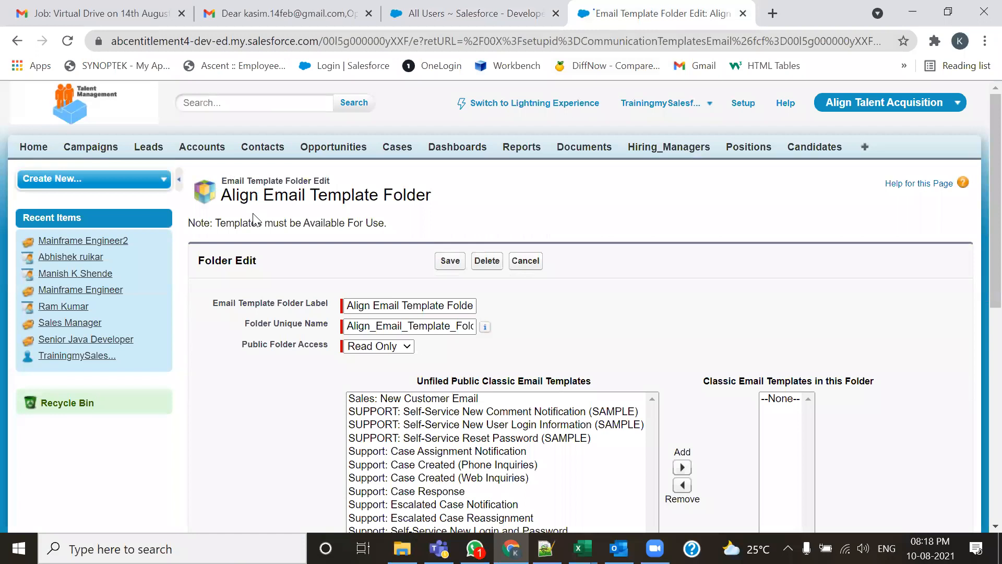
Highlight the Public Folder Access setting of the Align Email Template Folder and compare it with the All Users list
drag(242, 347, 329, 351)
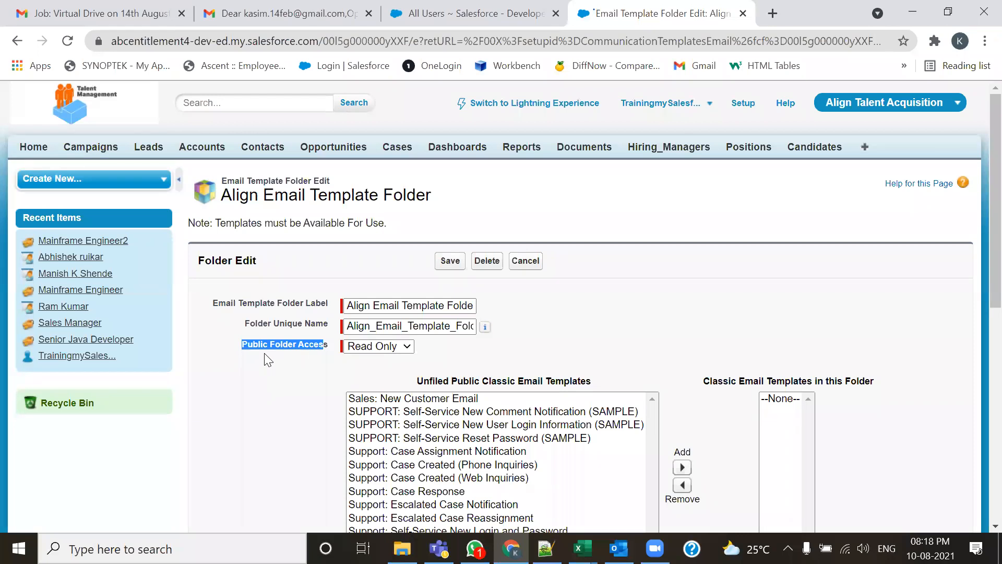
key(ctrl+shift+Tab)
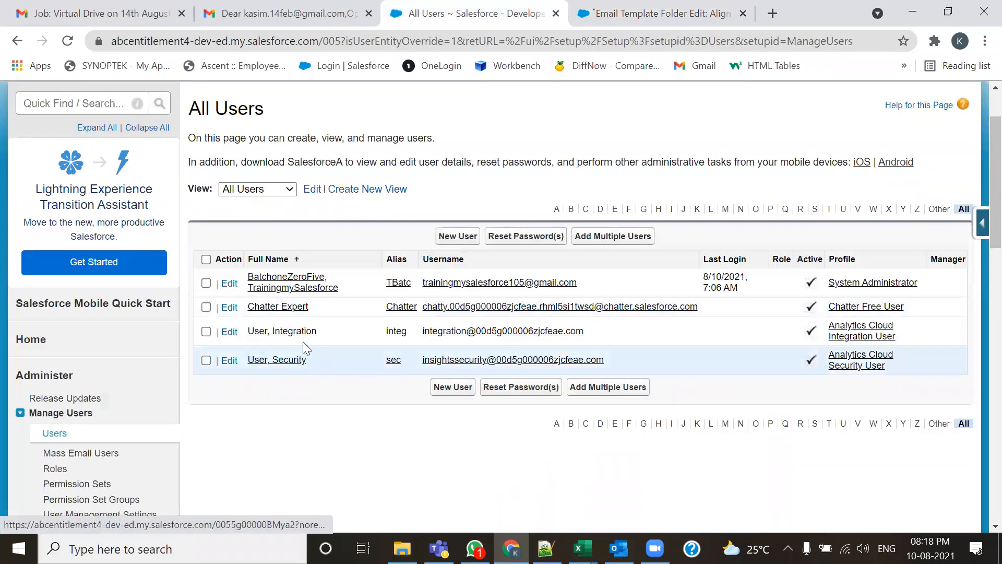
key(ctrl+Tab)
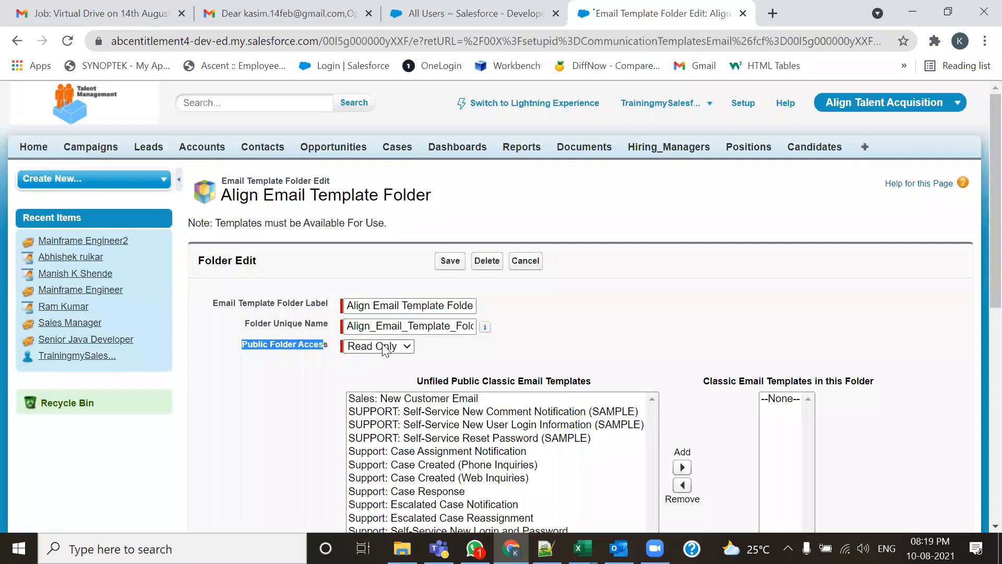
click(470, 13)
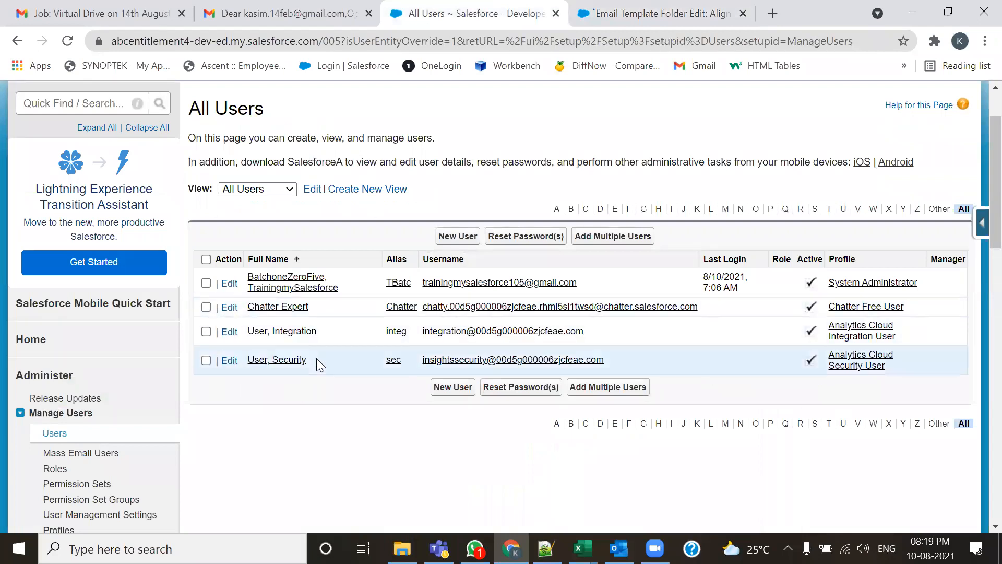
click(741, 3)
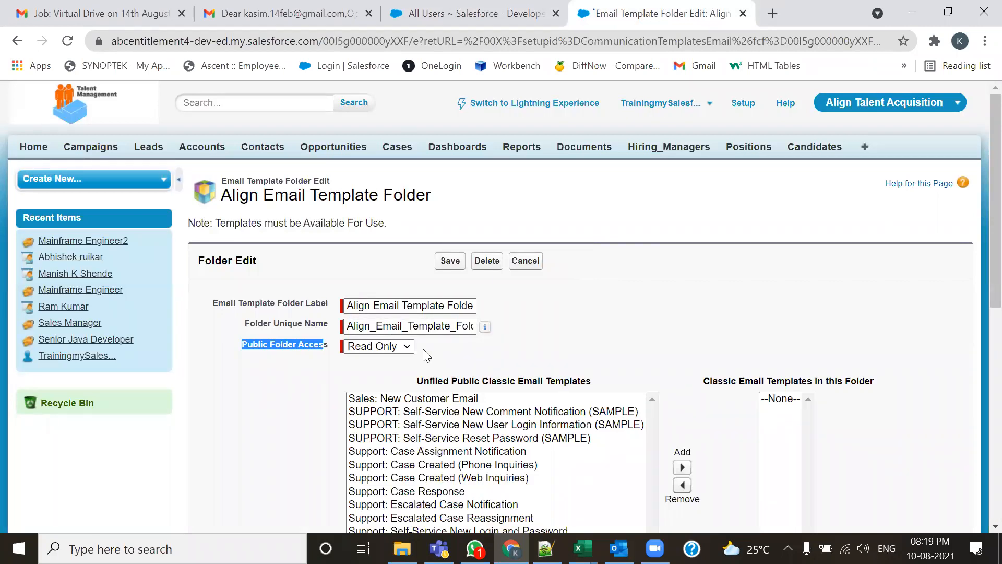
Set the folder's Public Folder Access to Read/Write, consult the All Users list and return to the folder edit form
click(405, 348)
click(404, 359)
click(404, 349)
click(397, 374)
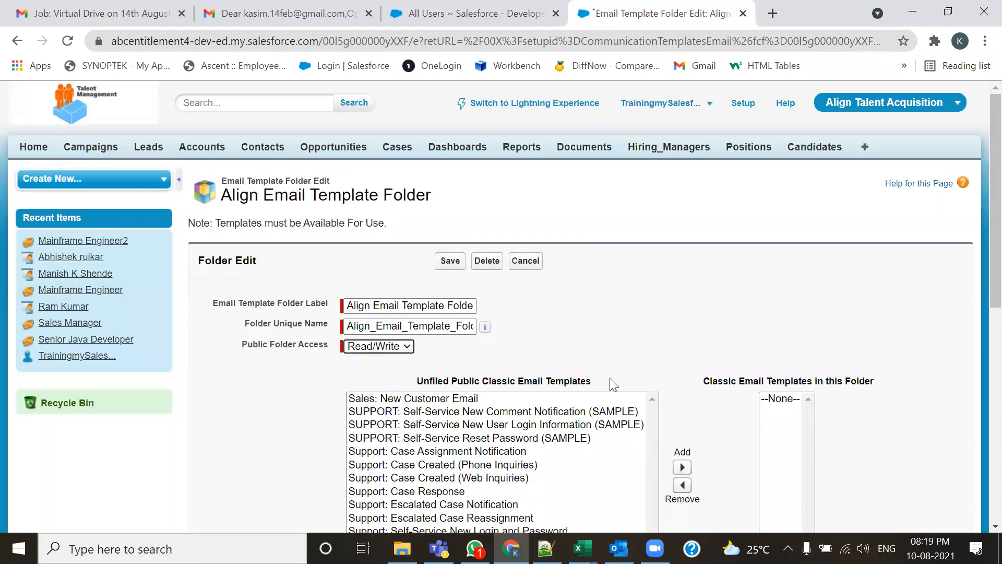
click(485, 13)
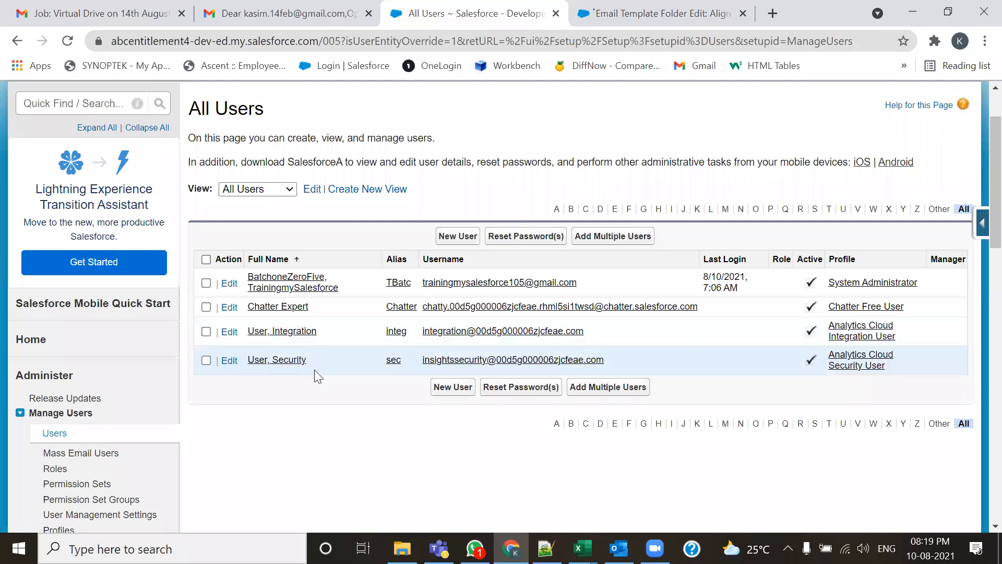
click(658, 13)
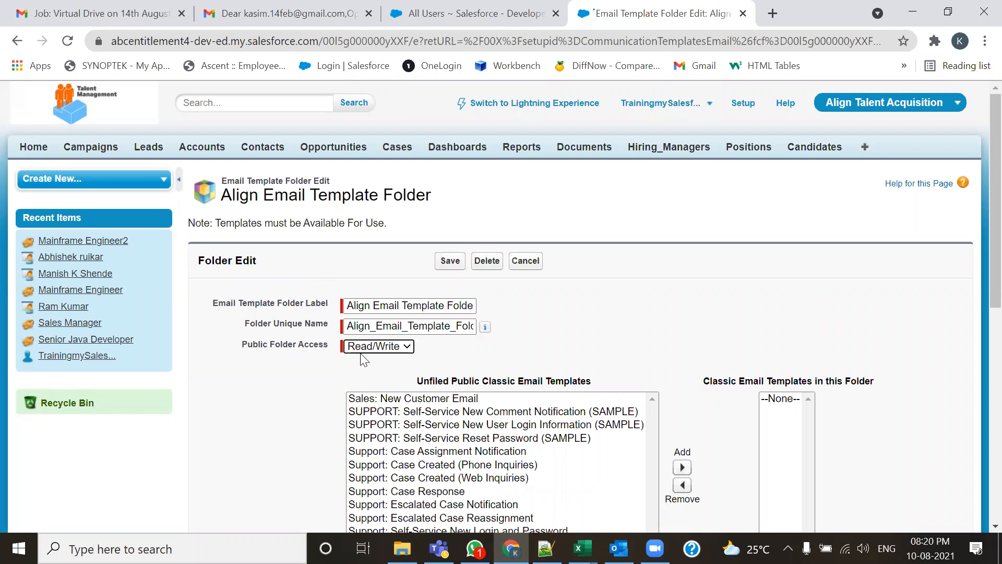
Try Public Folder Access as Read Only and again as Read/Write, consulting the All Users list in between
click(391, 347)
click(381, 359)
click(433, 13)
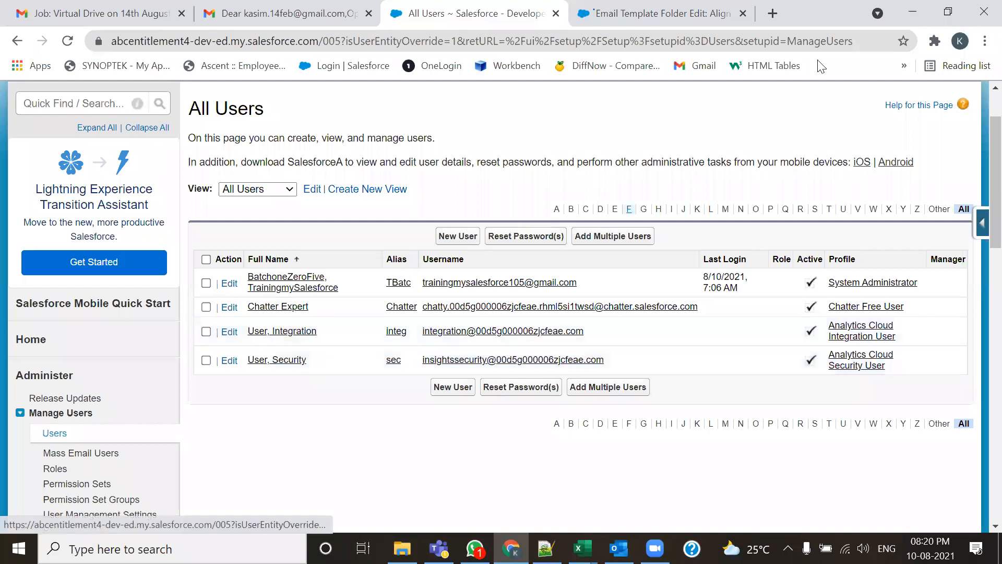
click(677, 7)
click(395, 346)
click(384, 374)
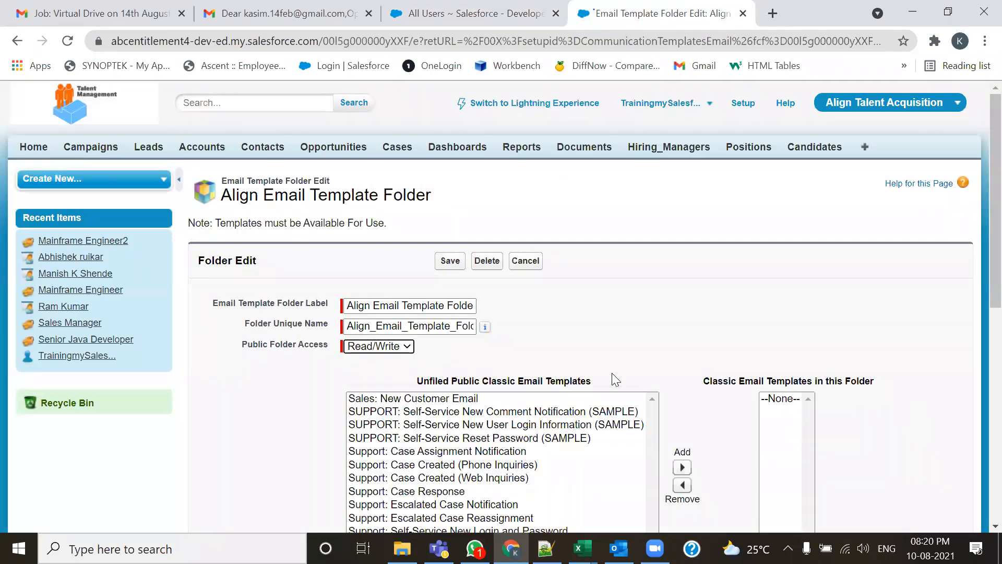
Set the Align Email Template Folder's Public Folder Access to Read Only and save the folder
click(399, 347)
click(395, 360)
drag(241, 346, 267, 347)
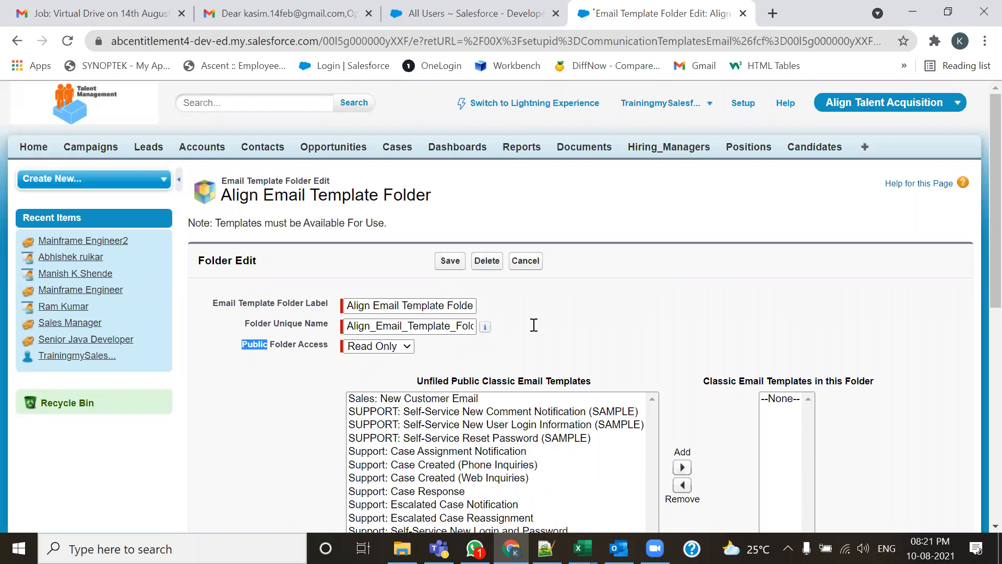
key(alt+Tab)
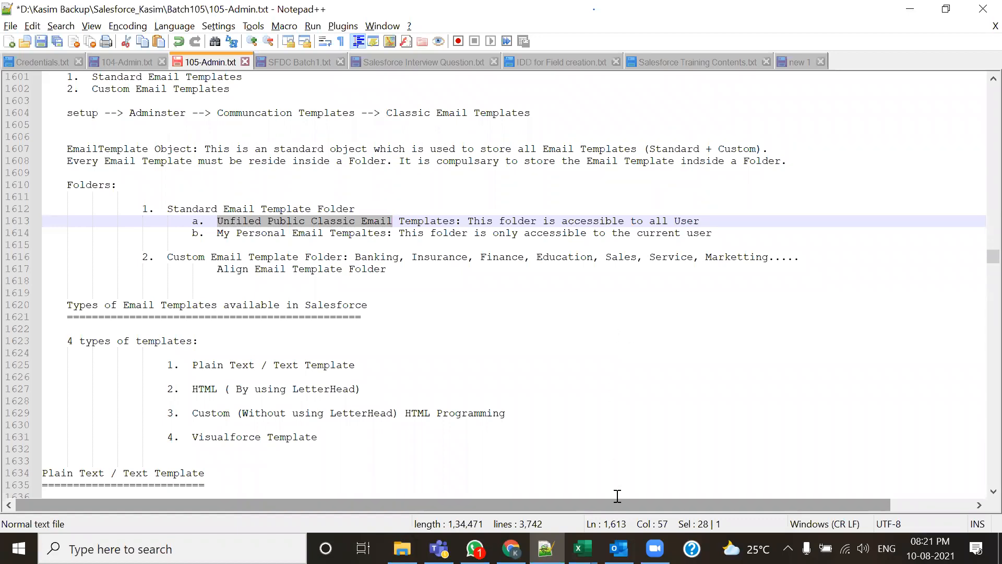
key(alt+Tab)
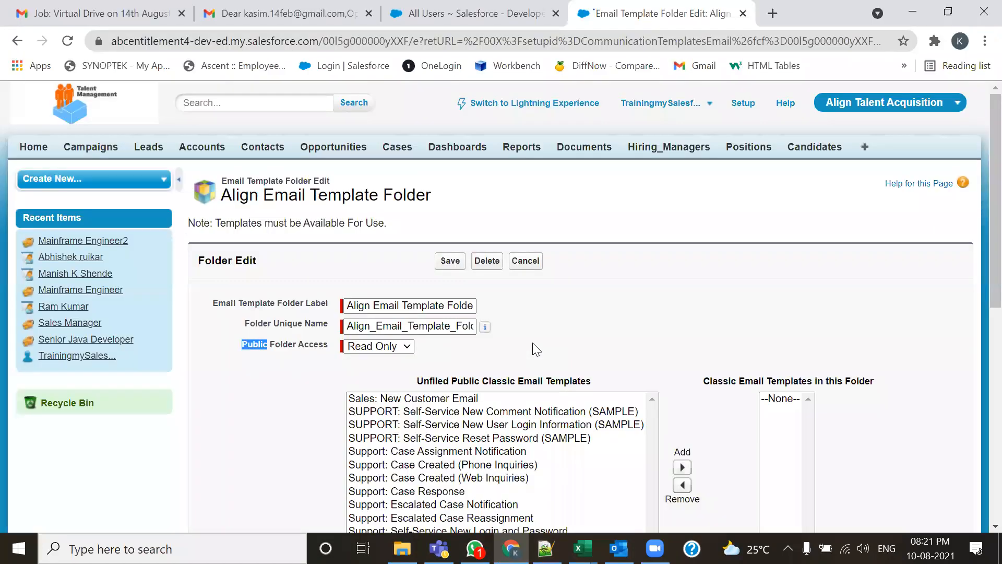
scroll(353, 308, down, 2)
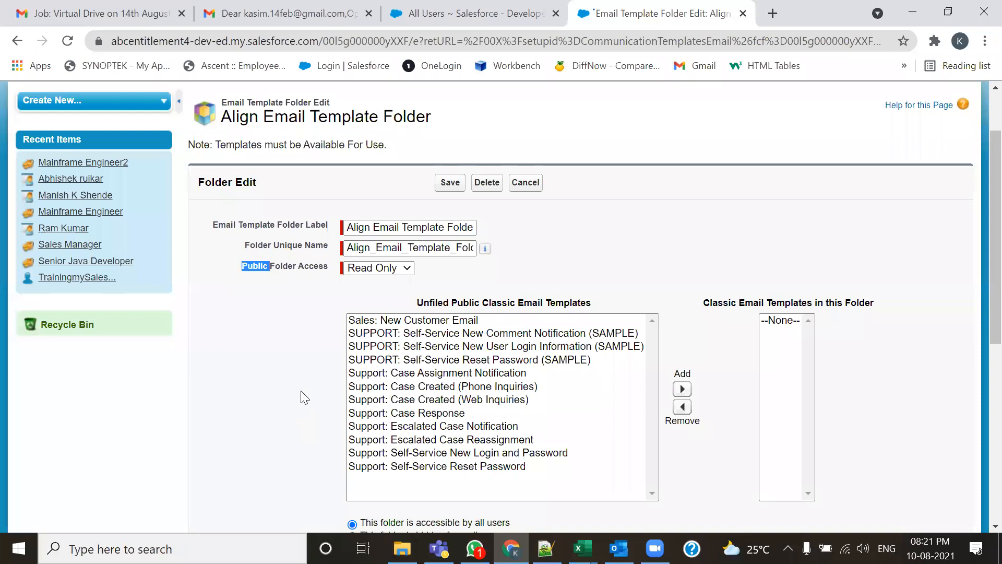
click(381, 269)
click(380, 281)
click(452, 183)
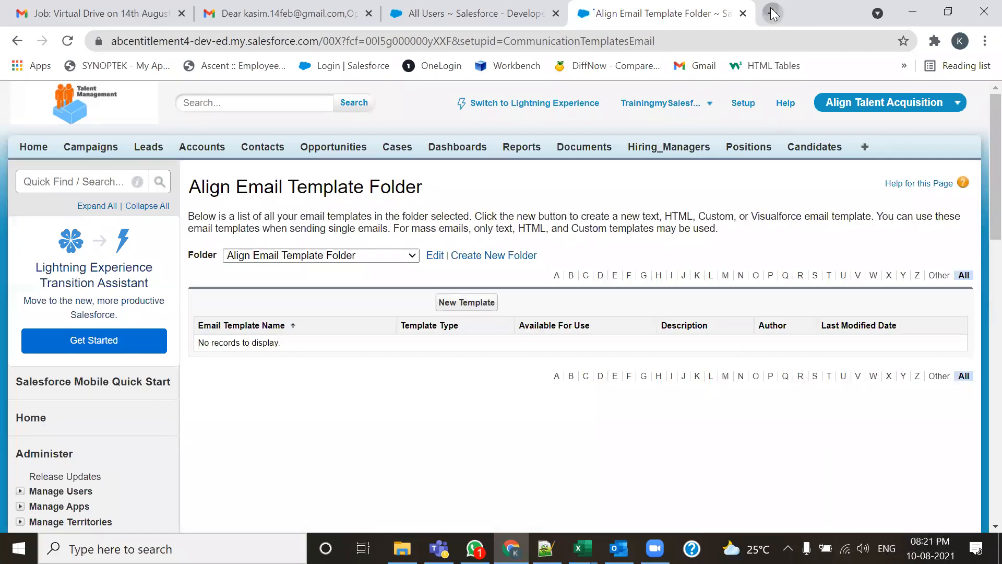
Search the web for "ookla speed test" in a new browser tab and open the Speedtest by Ookla site
click(772, 13)
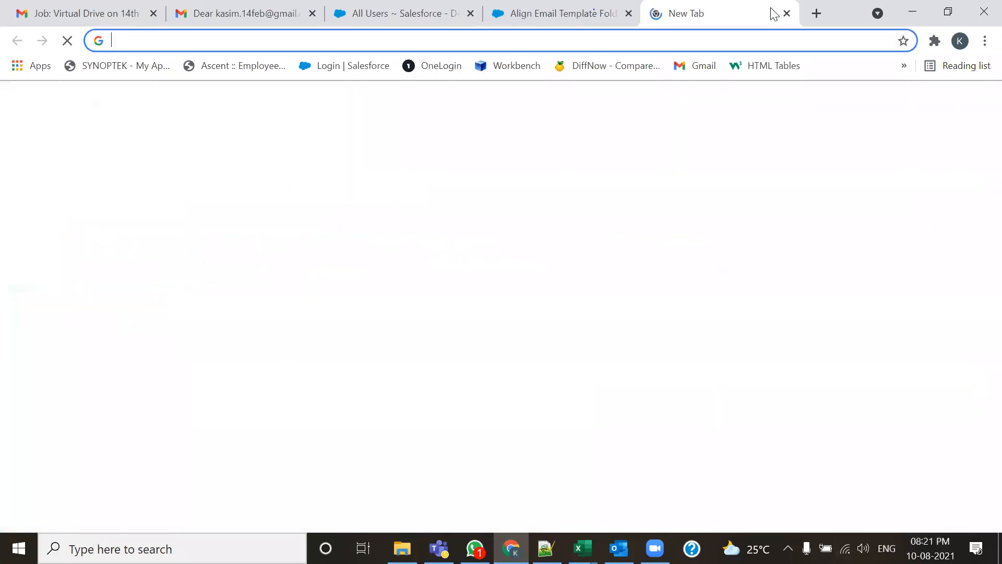
text(okl)
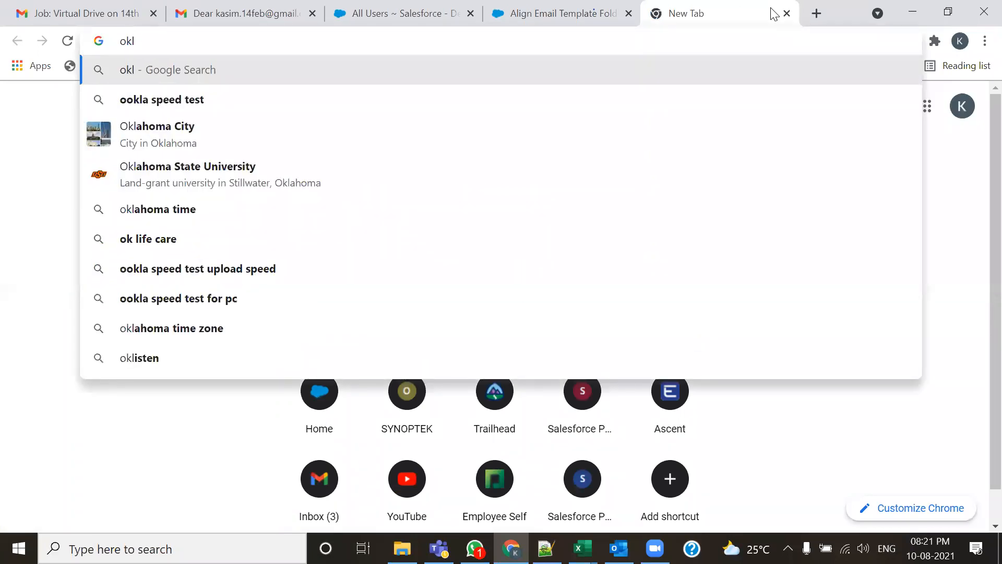
key(Down)
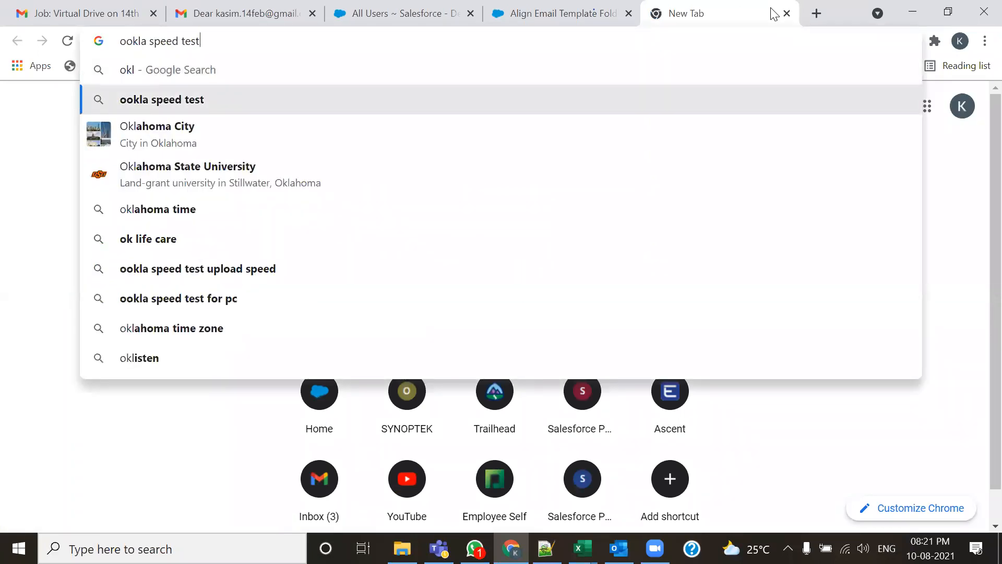
key(Return)
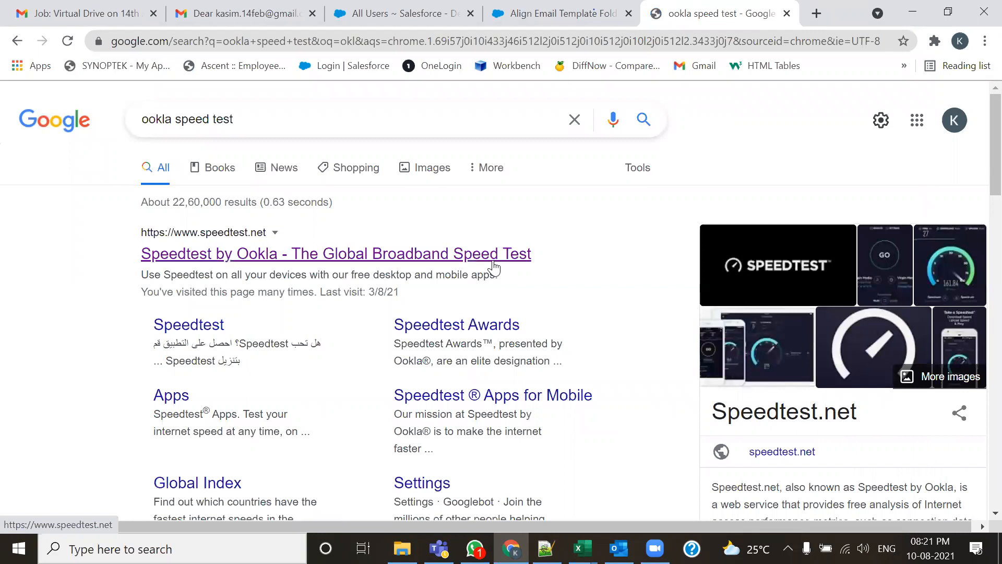
click(494, 267)
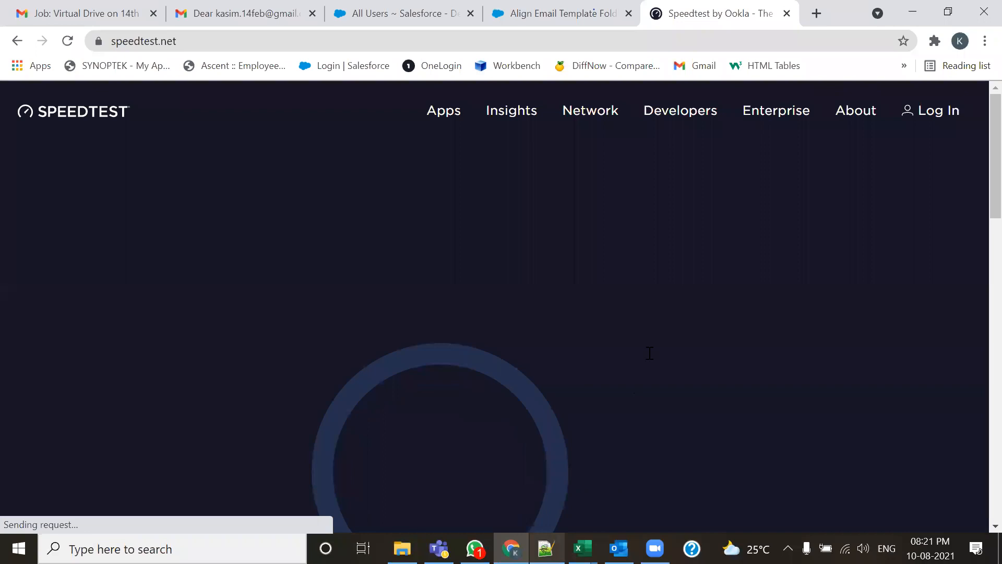
Switch to the 105-Admin.txt notes in Notepad++ and highlight the standard public, standard personal and custom email template folder entries
key(alt+Tab)
click(211, 242)
drag(210, 223, 367, 233)
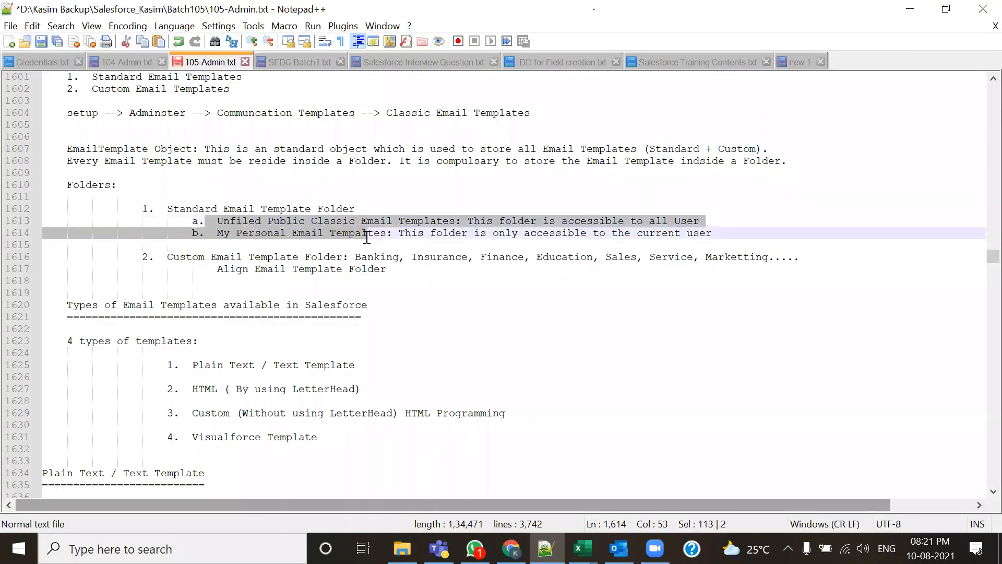
click(454, 280)
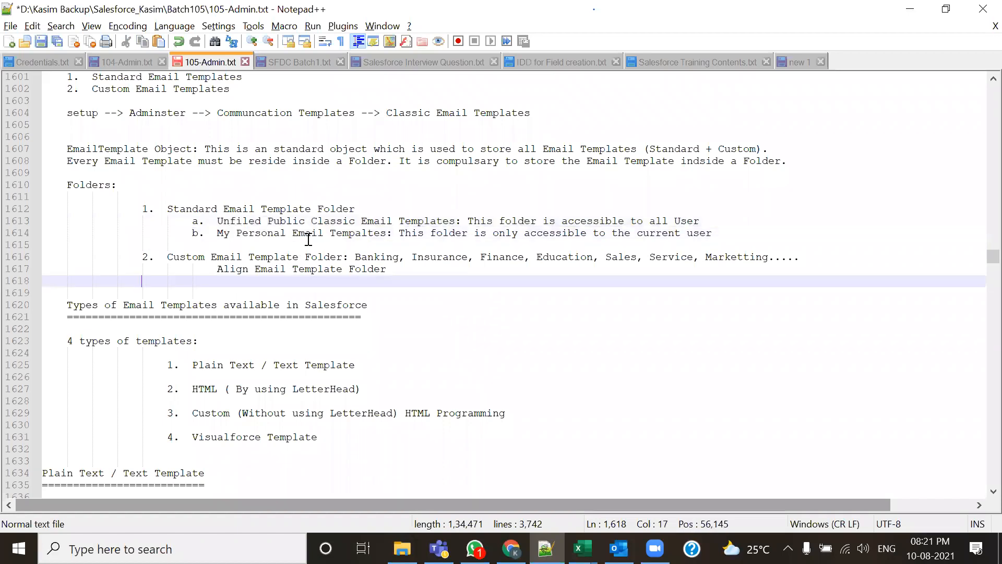
drag(217, 233, 389, 236)
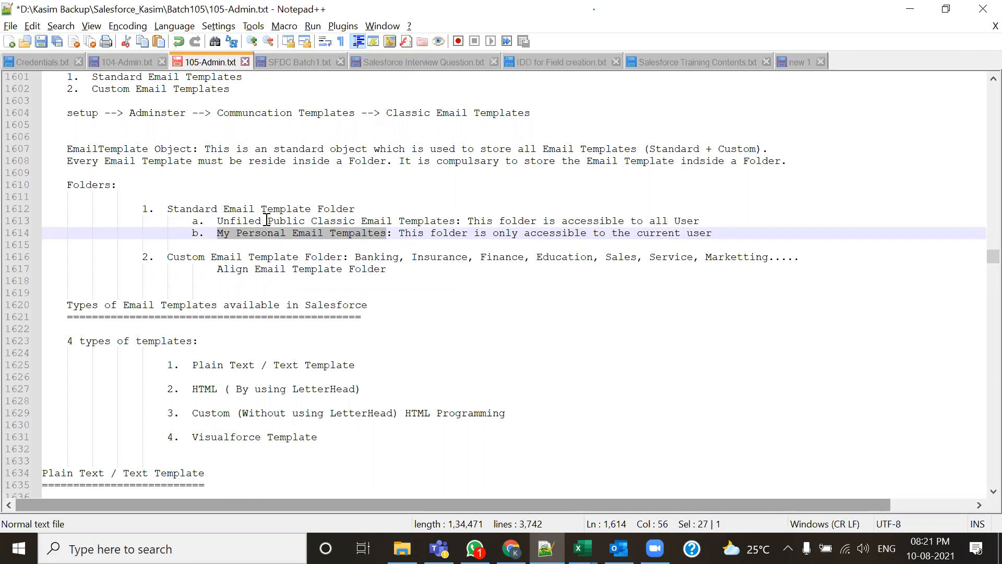
drag(268, 220, 303, 220)
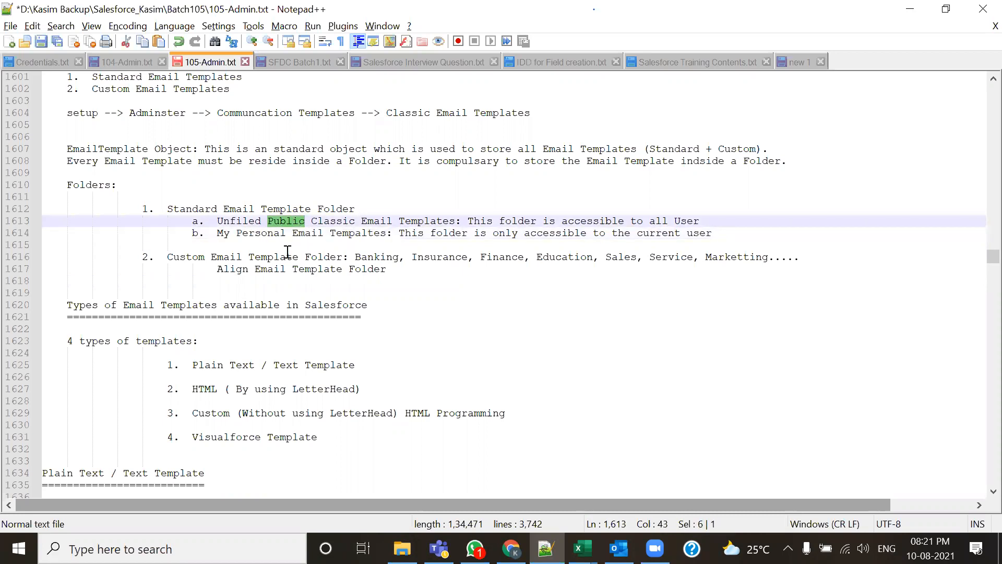
click(273, 233)
drag(268, 220, 356, 221)
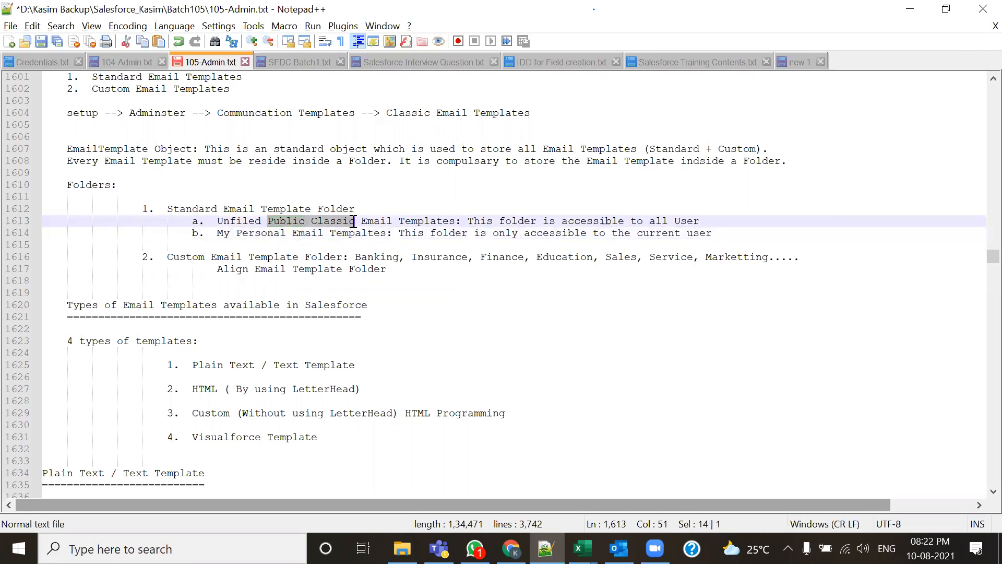
drag(217, 269, 377, 273)
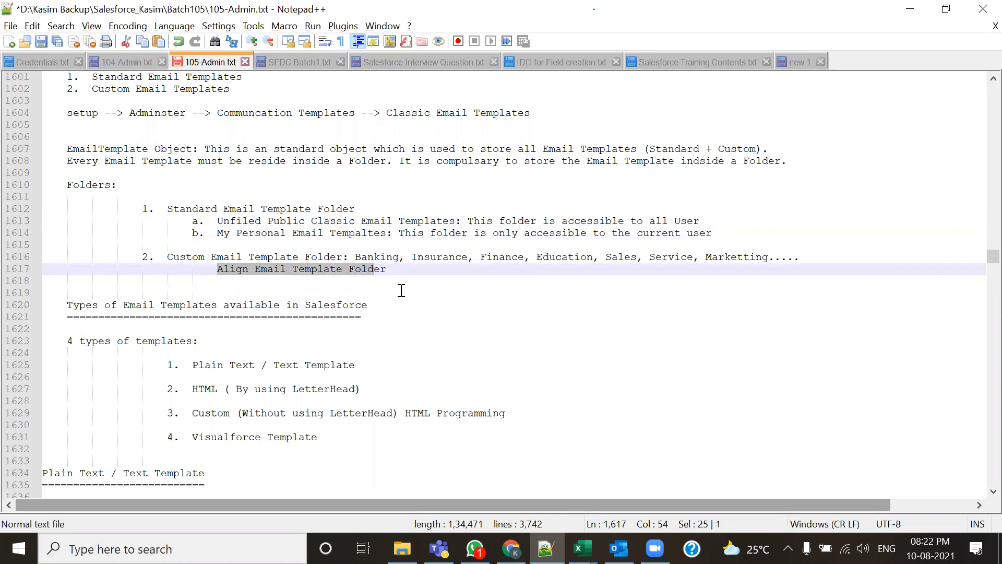
Highlight the heading on types of email templates available in Salesforce and the Plain Text / Text Template entry
scroll(401, 290, down, 1)
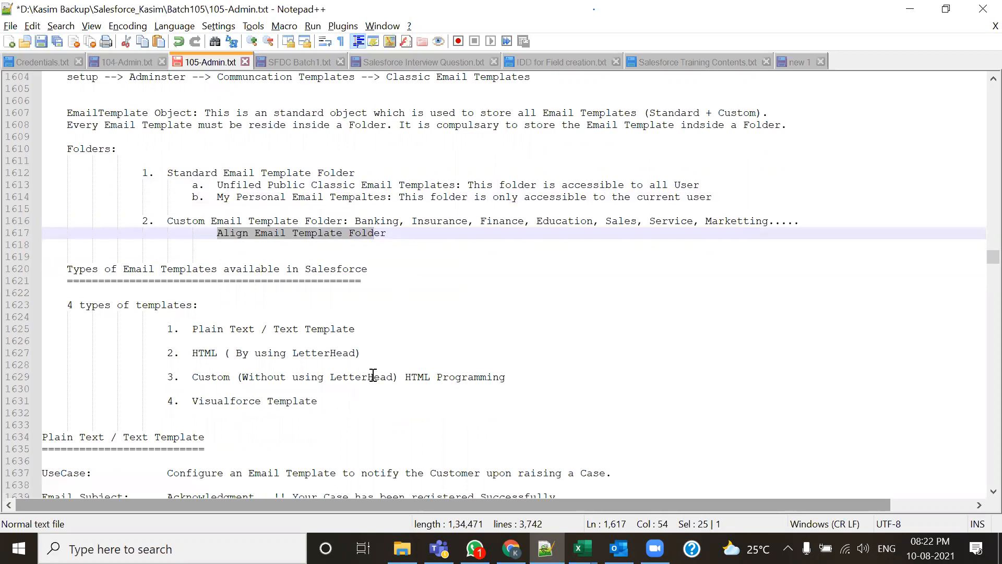
drag(66, 268, 86, 269)
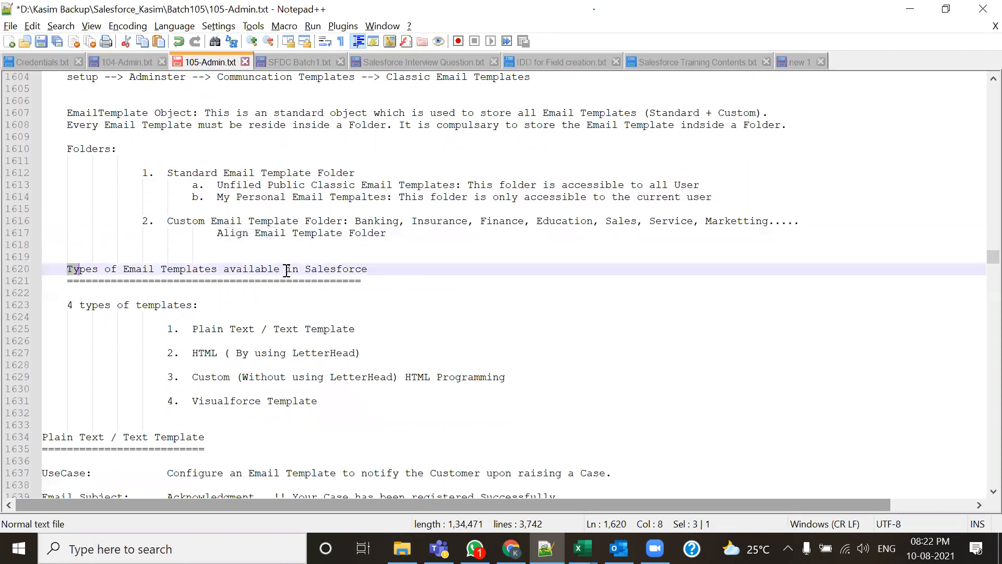
drag(287, 271, 444, 269)
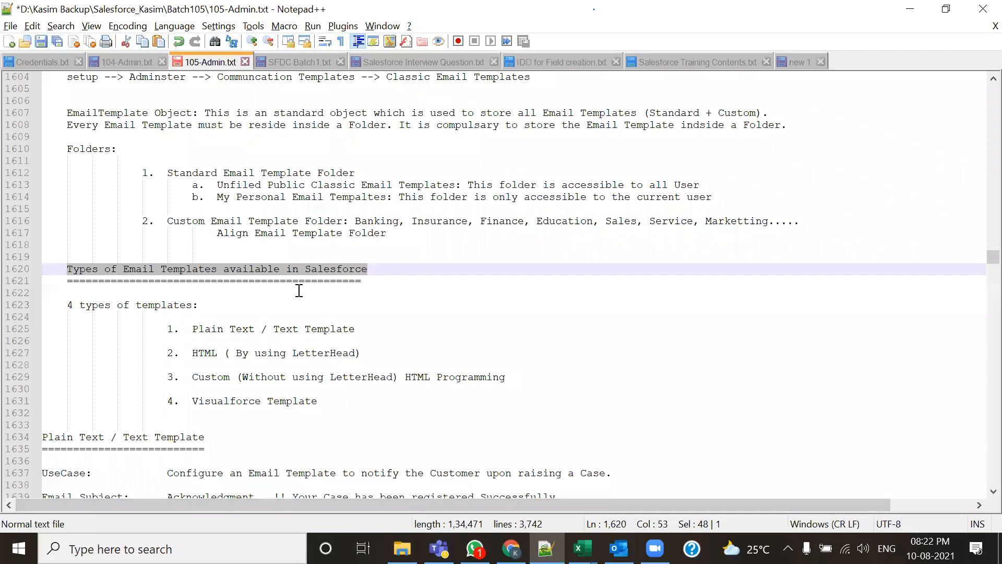
drag(192, 329, 262, 330)
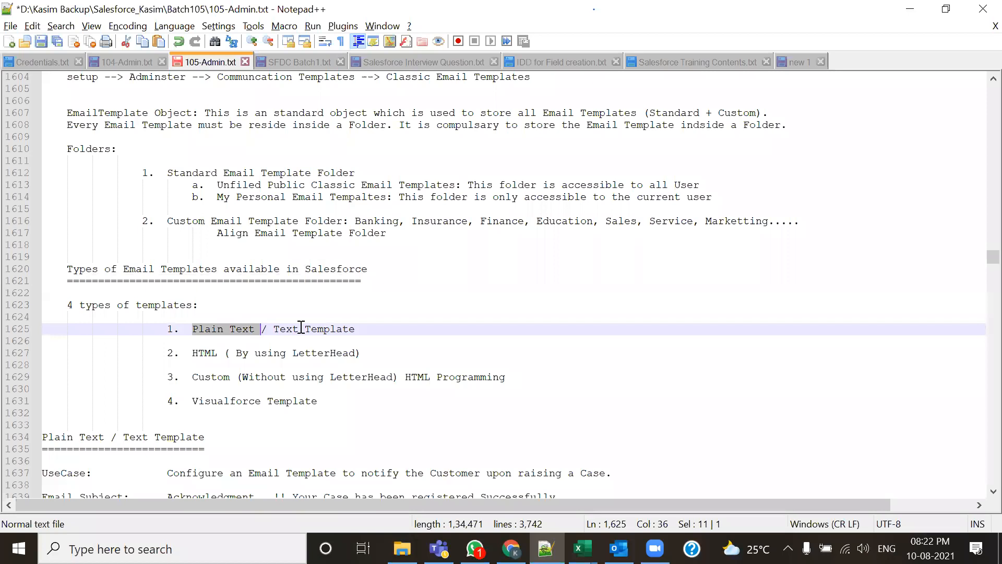
shift+click(355, 329)
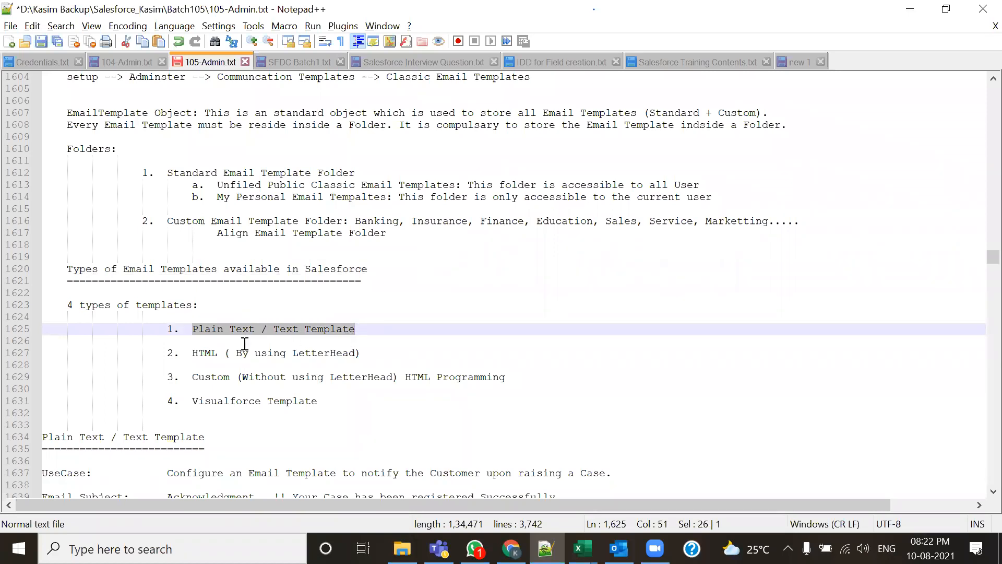
Compare the HTML template type using LetterHead with the Custom type without LetterHead by highlighting their entries in the notes
drag(182, 354, 368, 353)
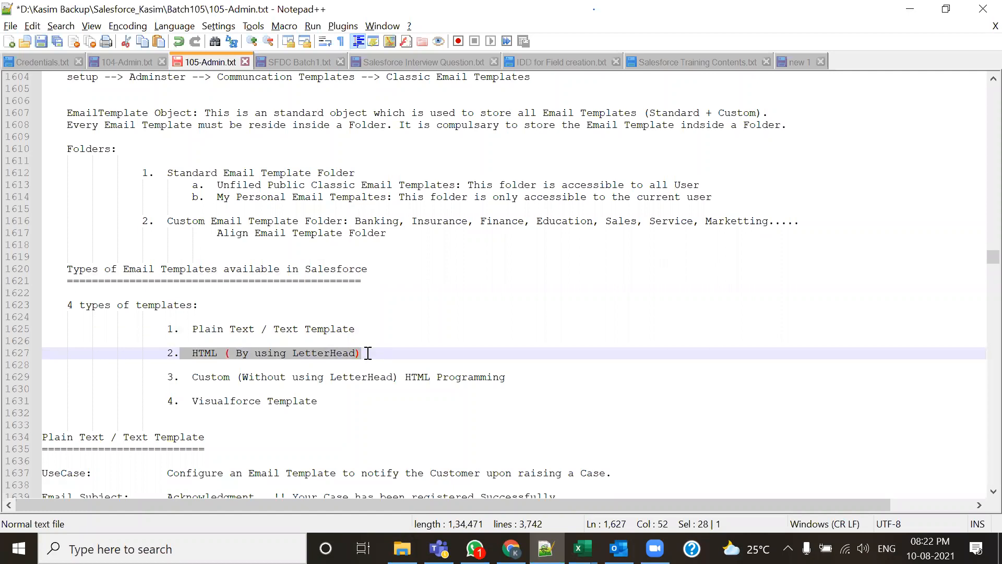
drag(192, 377, 392, 377)
drag(237, 354, 335, 354)
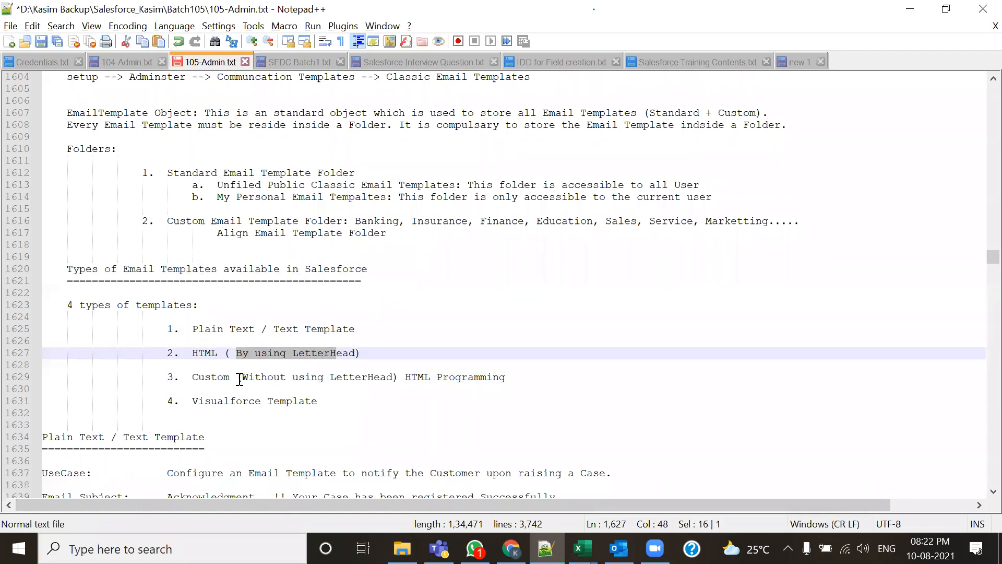
drag(238, 376, 389, 388)
click(368, 403)
drag(192, 353, 205, 353)
drag(400, 377, 507, 377)
click(437, 400)
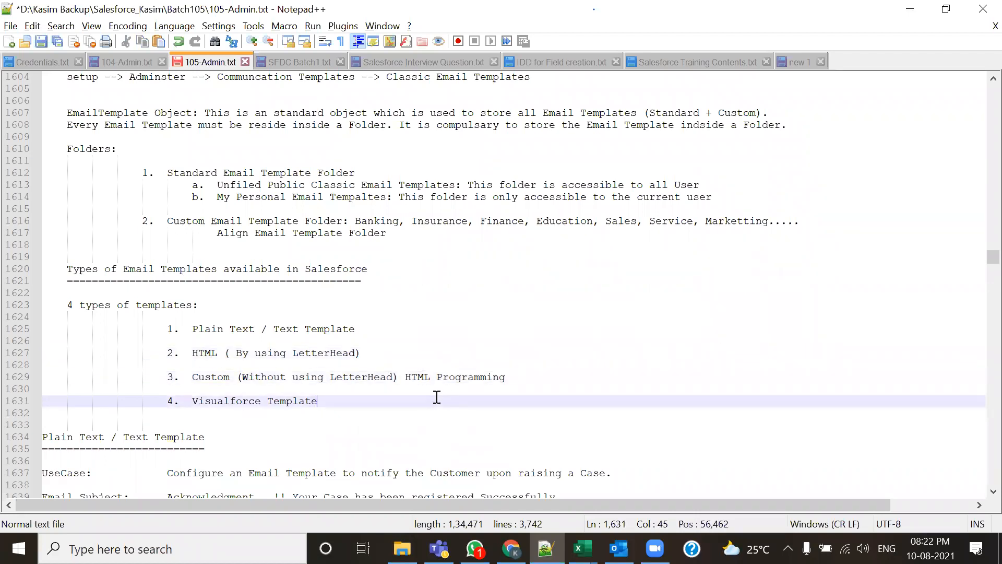
drag(192, 353, 381, 354)
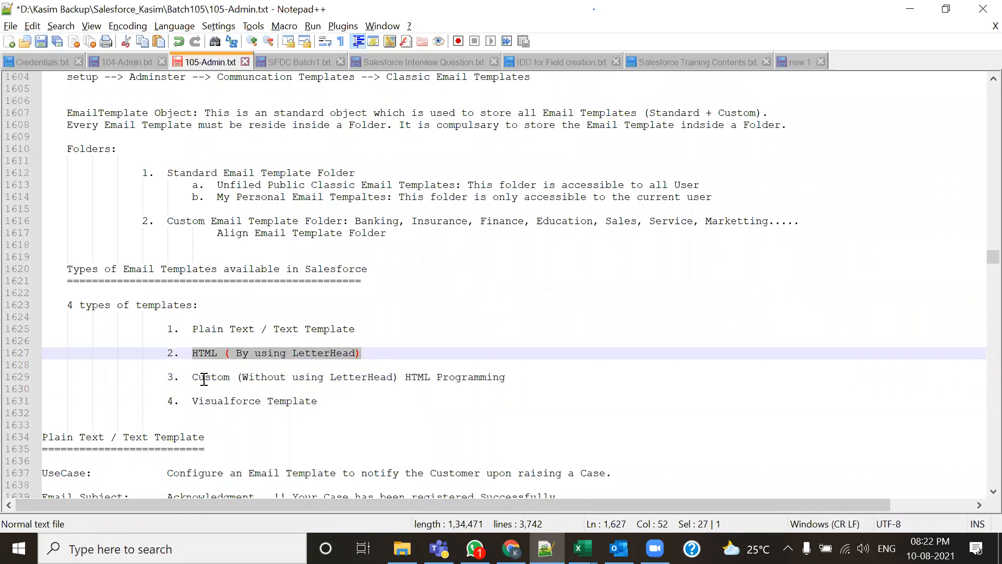
Highlight the Custom (Without using LetterHead) entry with its HTML Programming note, plus the Visualforce Template entry in the notes
drag(193, 377, 405, 379)
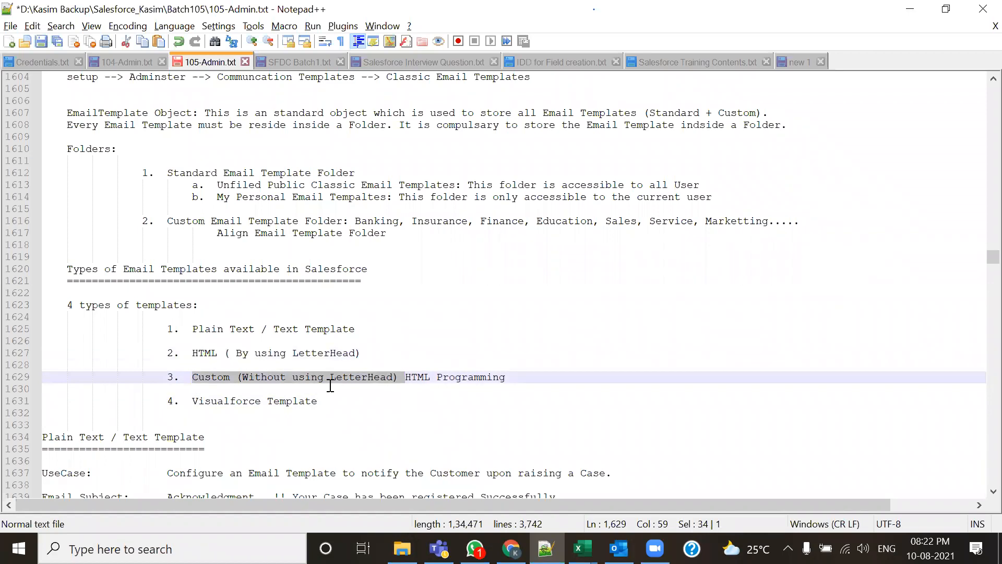
click(330, 388)
drag(405, 377, 505, 377)
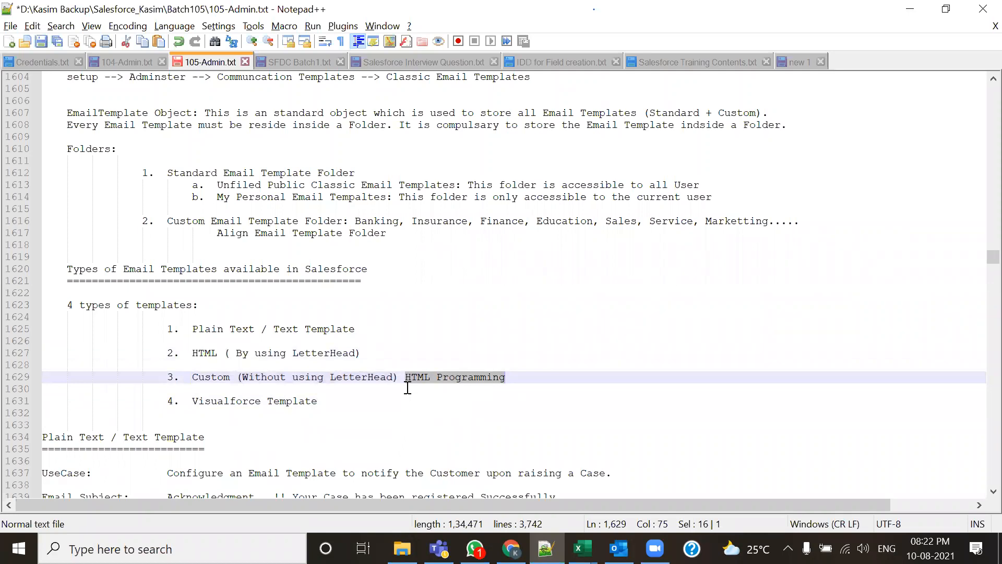
click(407, 388)
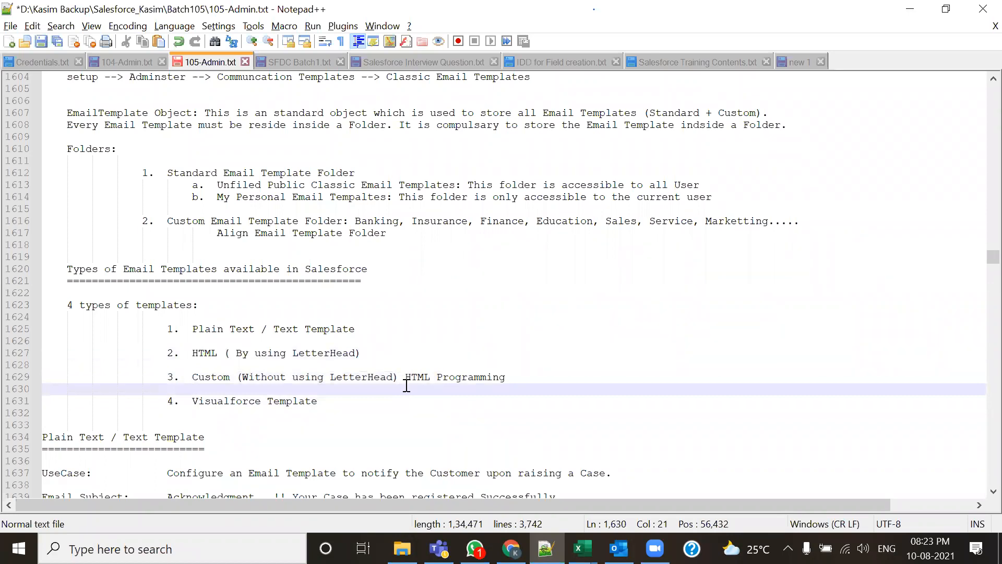
drag(406, 377, 516, 377)
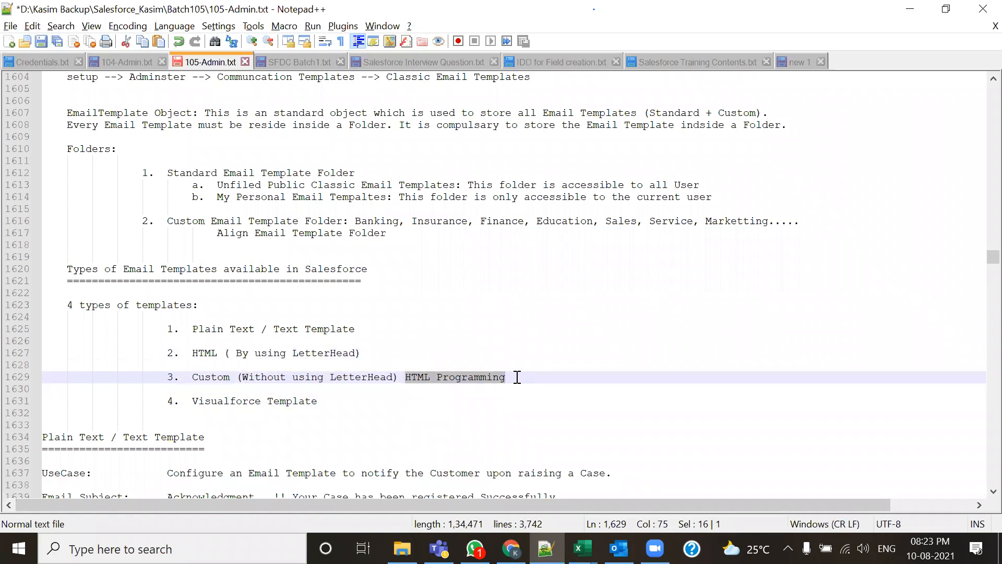
click(517, 377)
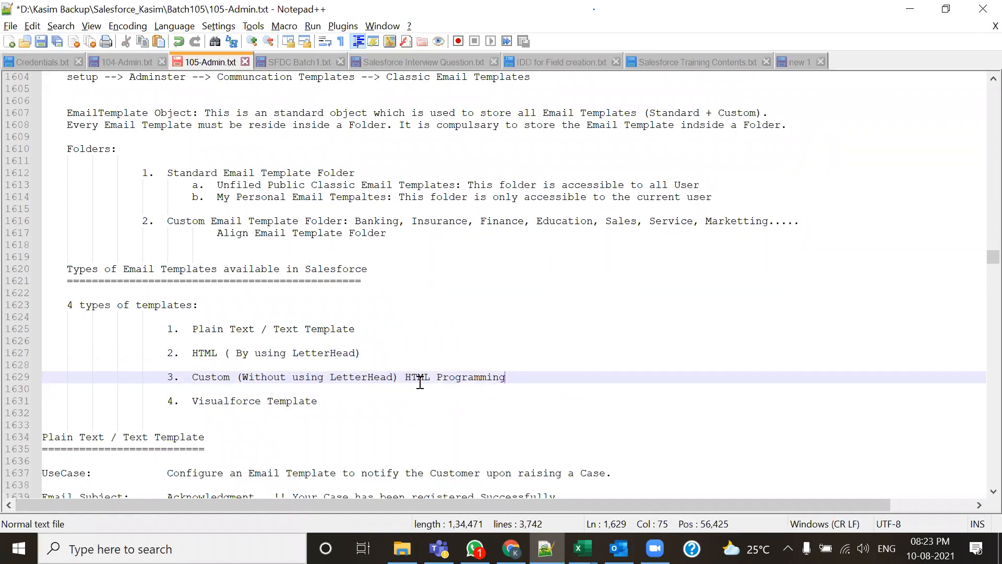
drag(349, 407, 186, 407)
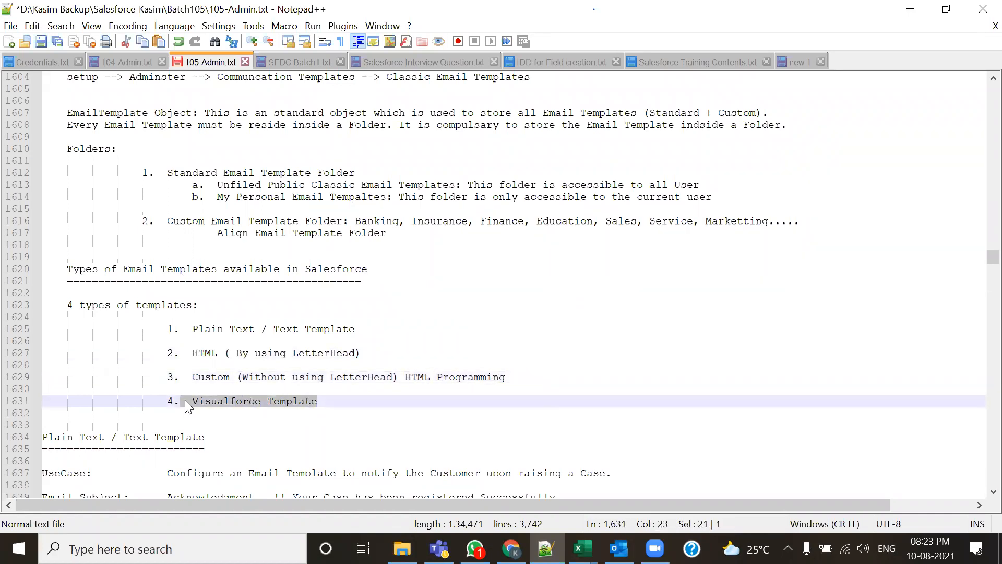
click(450, 448)
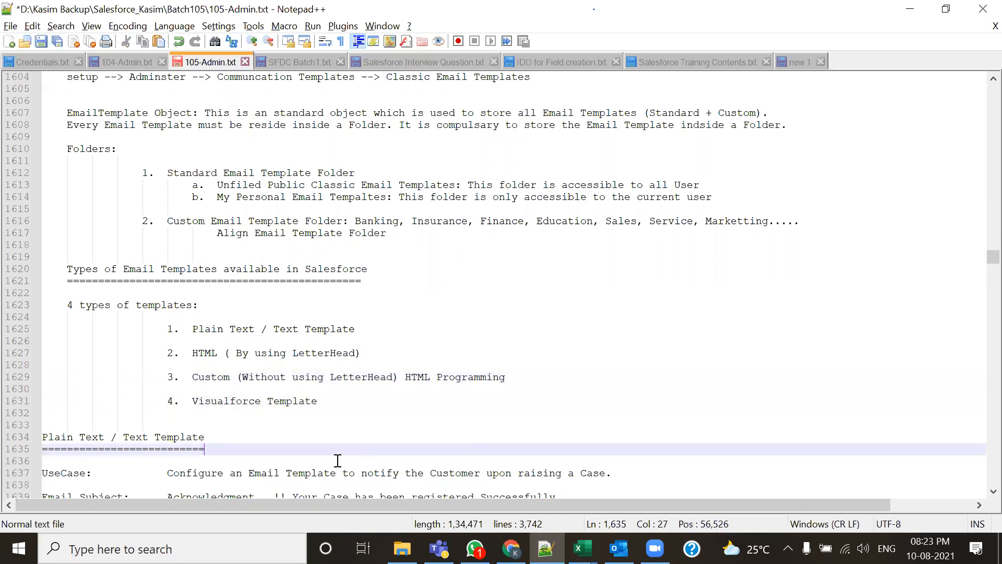
Highlight the list of all four template types in the notes, ending with the Plain Text / Text Template entry
drag(67, 305, 339, 340)
drag(148, 345, 398, 352)
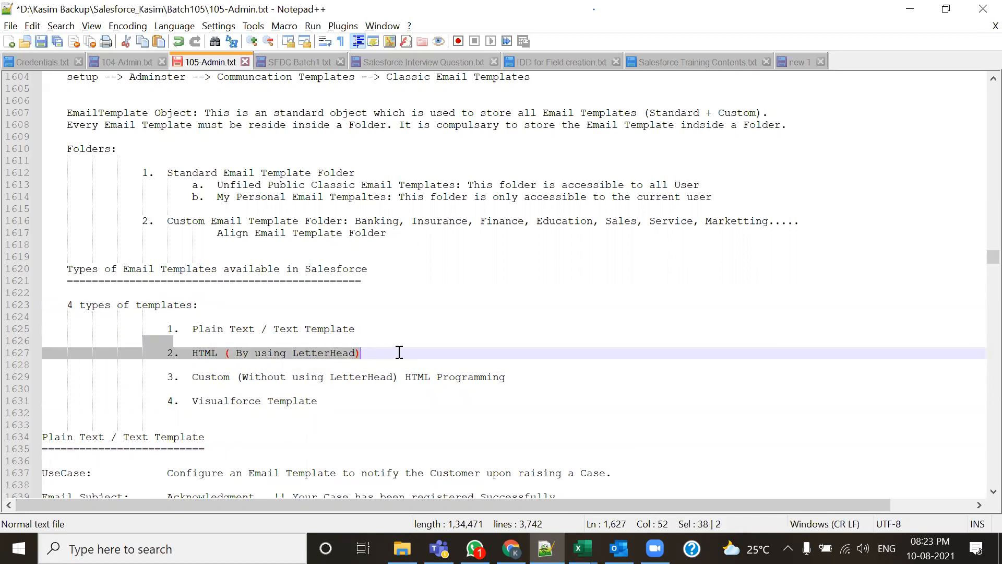
drag(183, 375, 539, 377)
drag(155, 401, 167, 329)
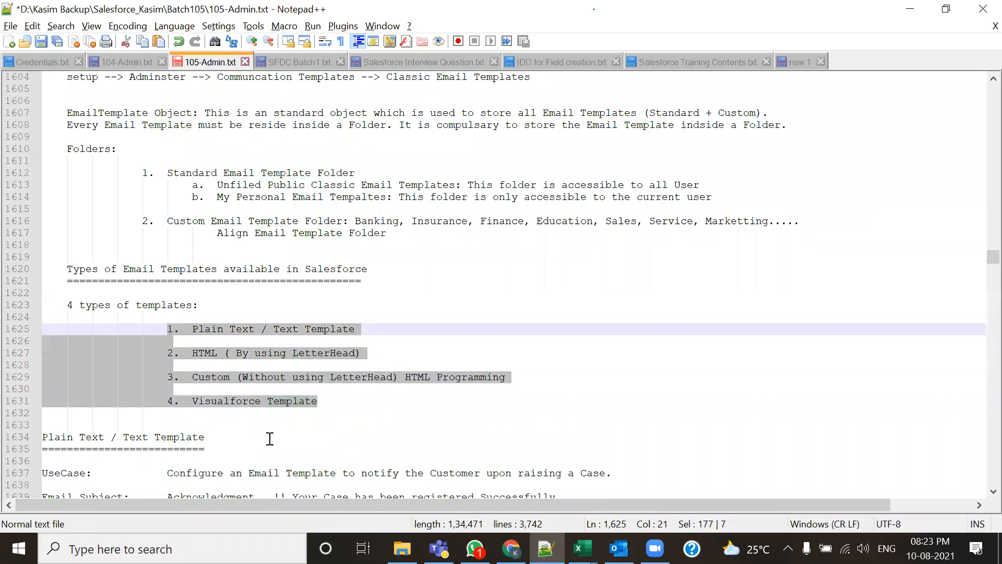
click(320, 424)
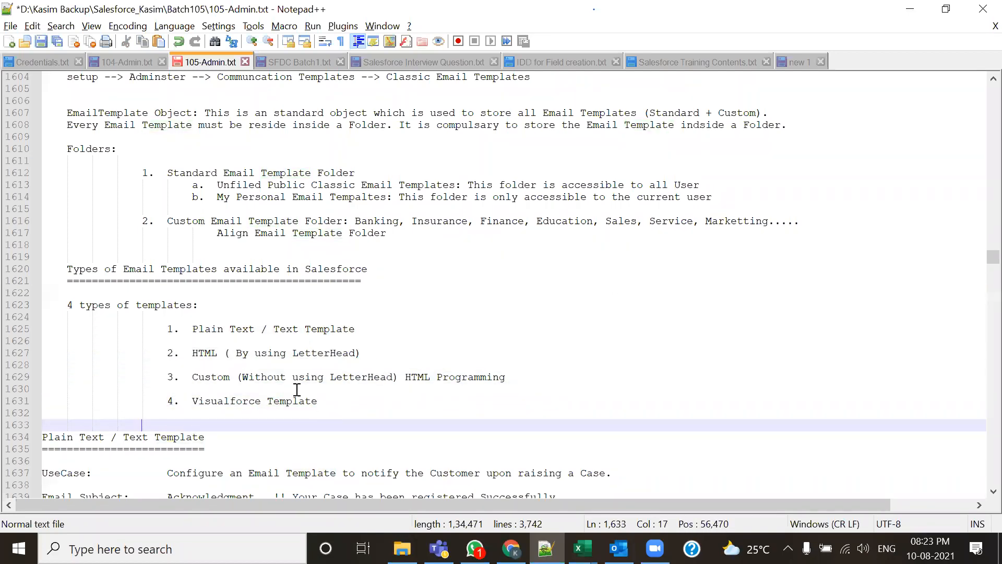
click(194, 329)
shift+click(336, 329)
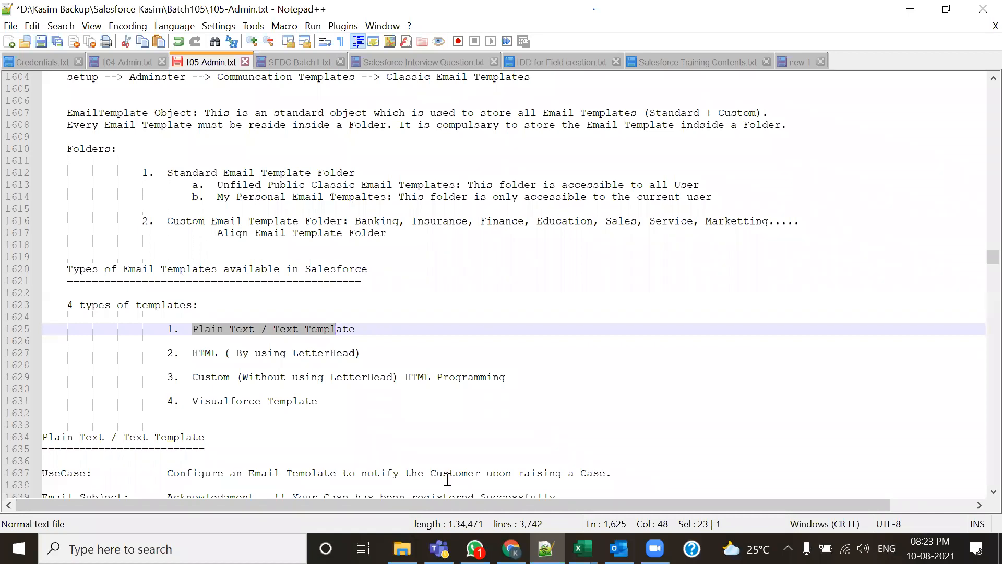
Switch to Chrome and check the running internet speed test on speedtest.net
click(512, 548)
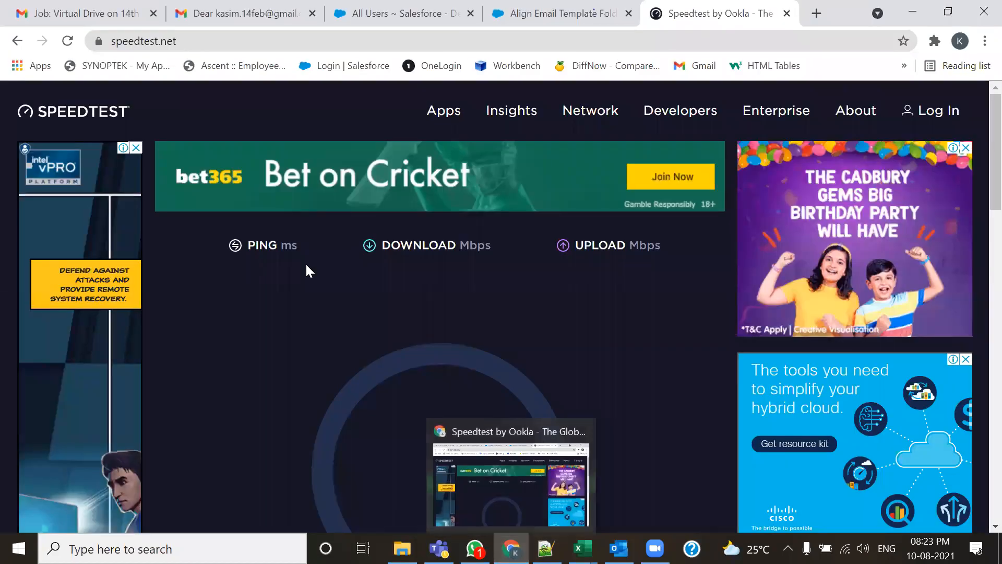
scroll(307, 265, down, 2)
scroll(306, 266, up, 1)
scroll(307, 266, down, 5)
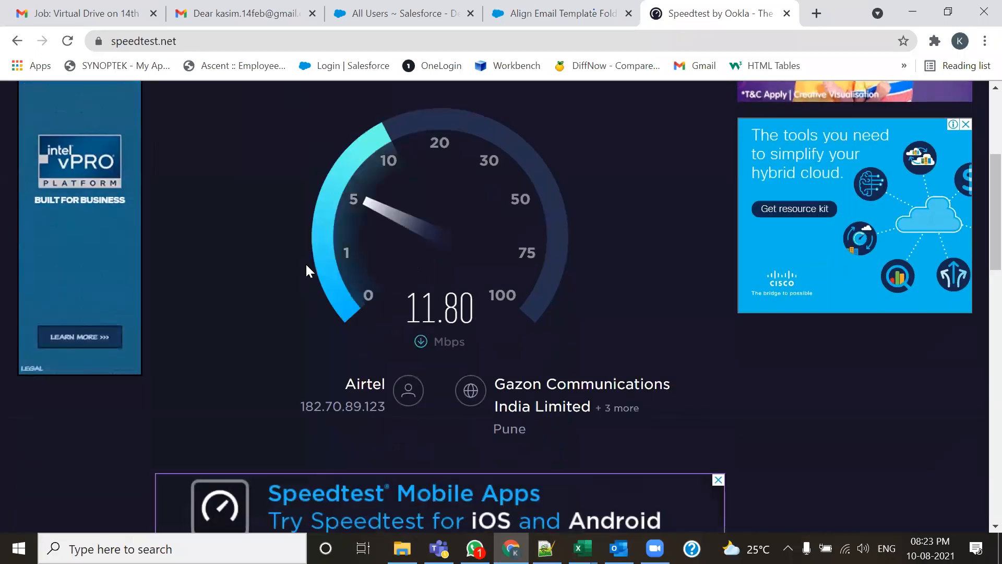
scroll(307, 266, down, 1)
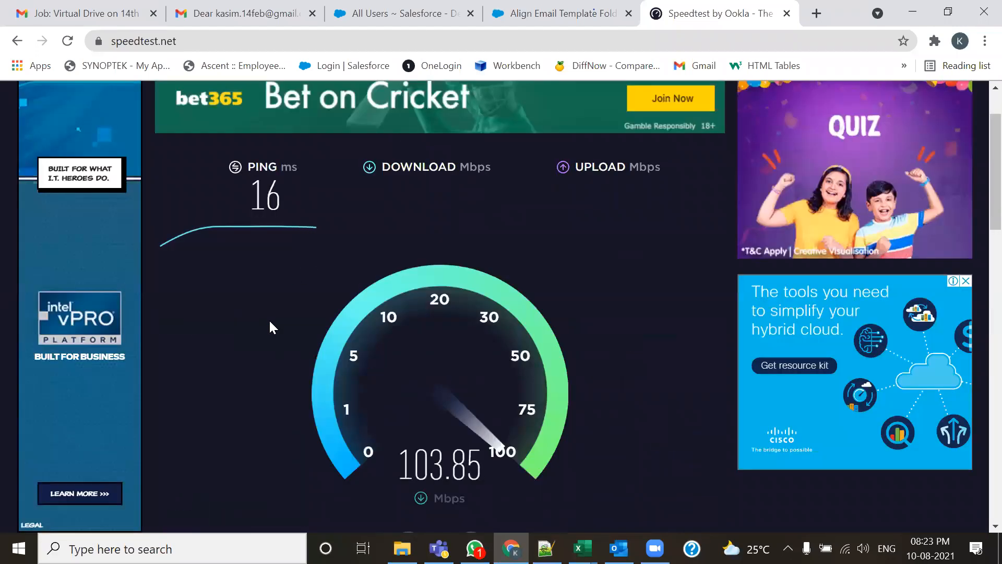
Return to the Gmail inbox and open the "Request to Parent and Student" email from Delhi Public School
click(230, 10)
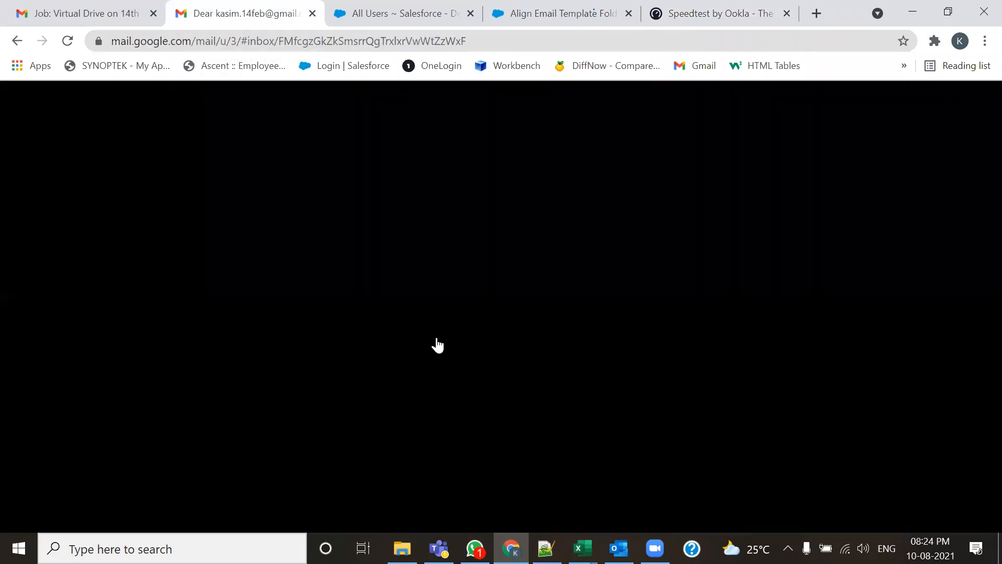
click(76, 152)
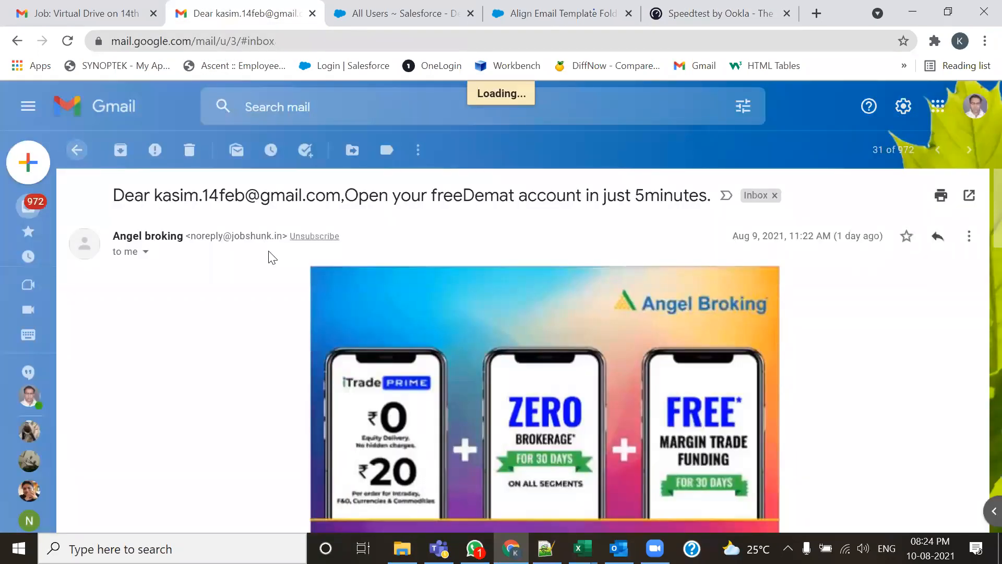
scroll(276, 316, down, 10)
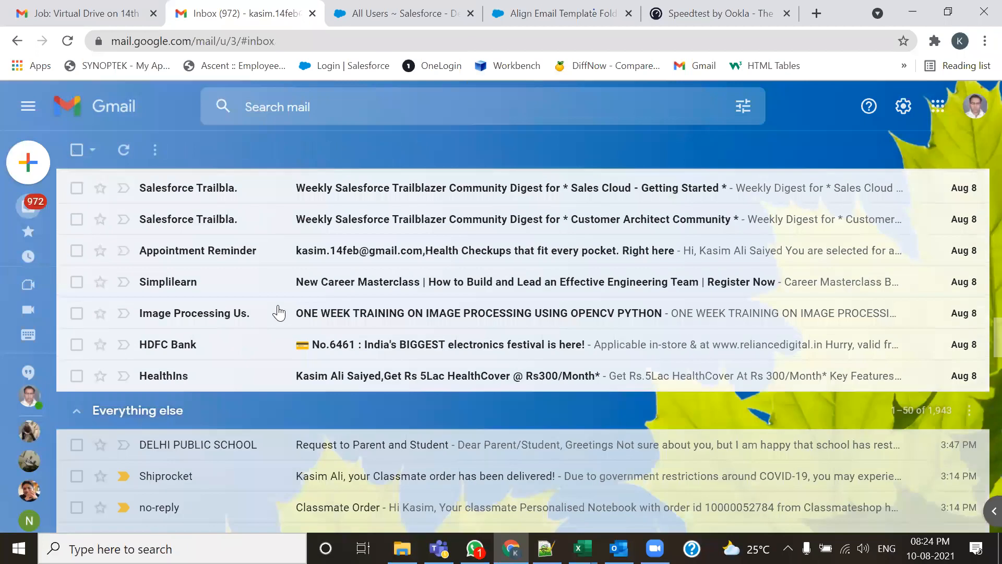
scroll(279, 312, down, 5)
scroll(179, 258, up, 2)
click(341, 243)
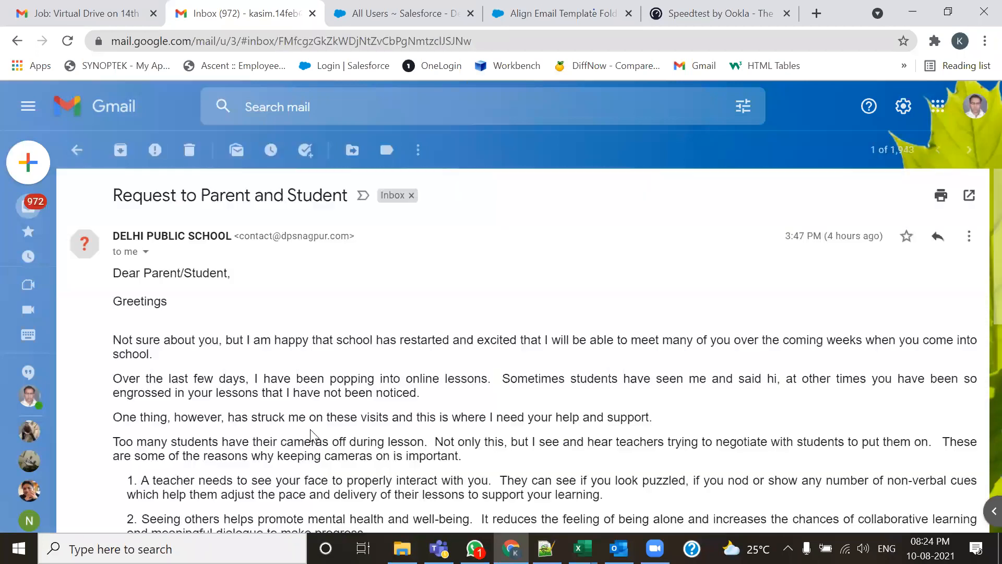
Examine the school email's text from greeting to closing as an example of a plain text email
scroll(337, 423, down, 2)
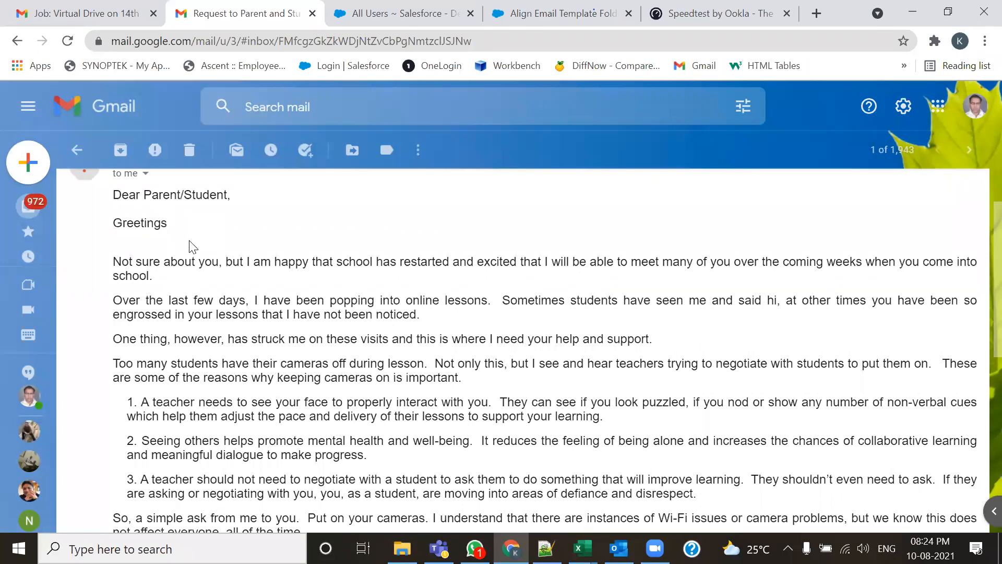
scroll(205, 272, down, 2)
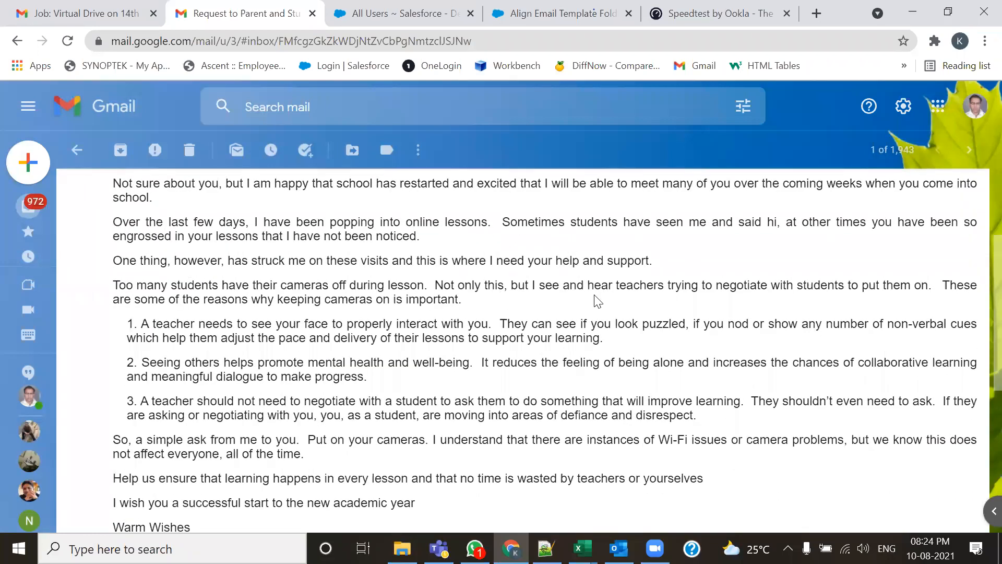
scroll(574, 295, up, 3)
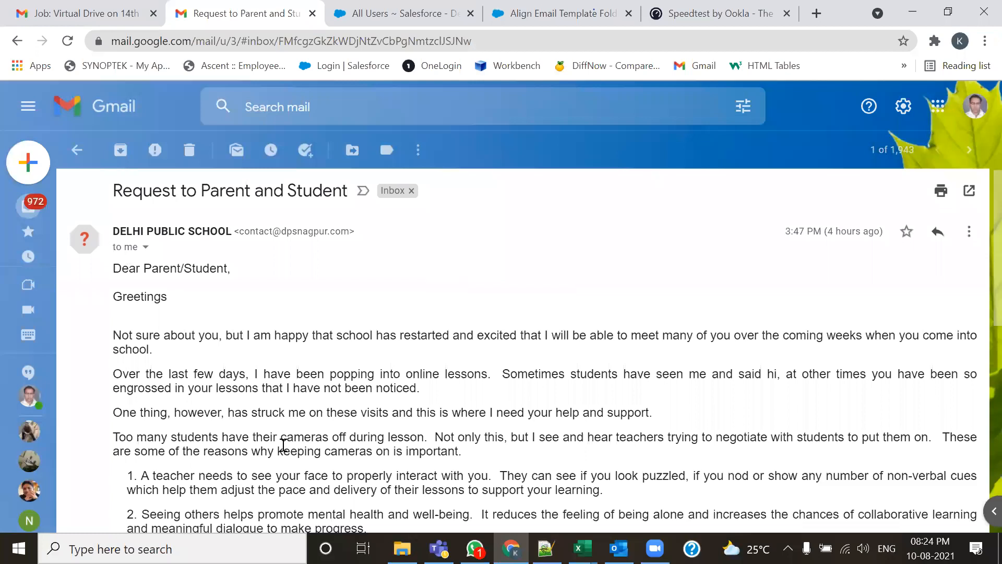
scroll(282, 445, down, 3)
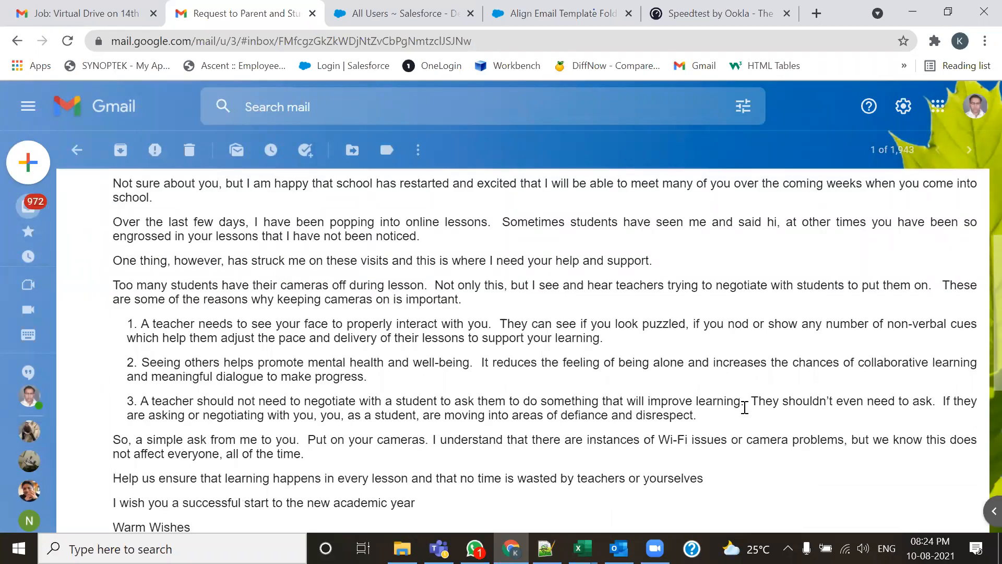
scroll(745, 407, up, 2)
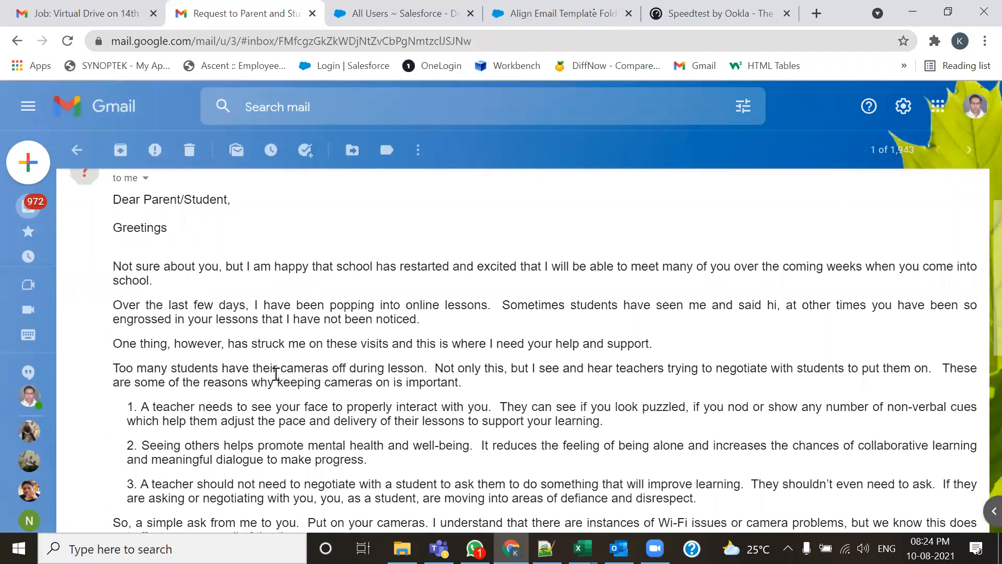
scroll(274, 373, up, 2)
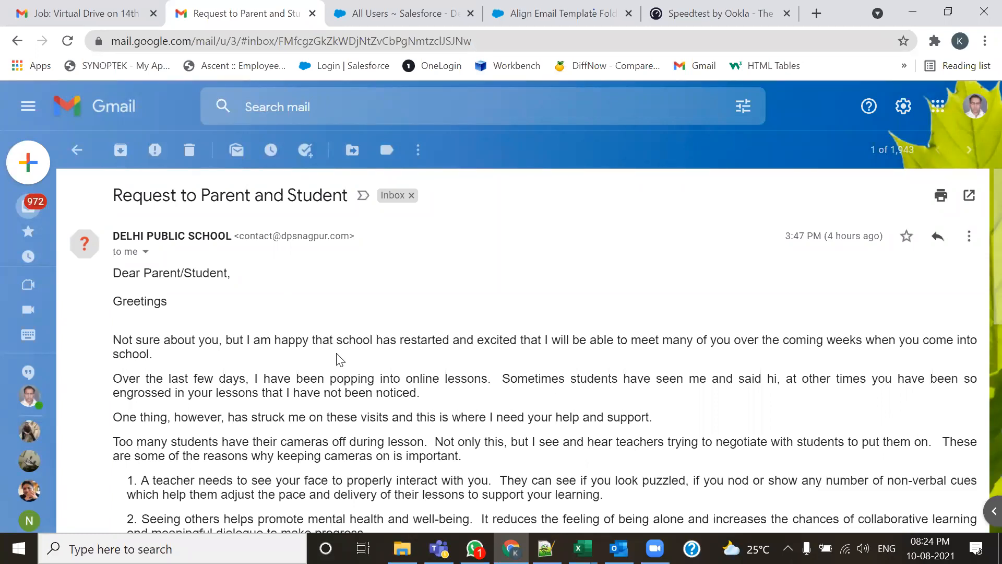
scroll(287, 350, down, 2)
scroll(235, 340, up, 2)
scroll(169, 380, down, 2)
Highlight the email's opening sentence about the school restarting and review the message down to its signature
drag(239, 261, 778, 273)
scroll(517, 386, down, 2)
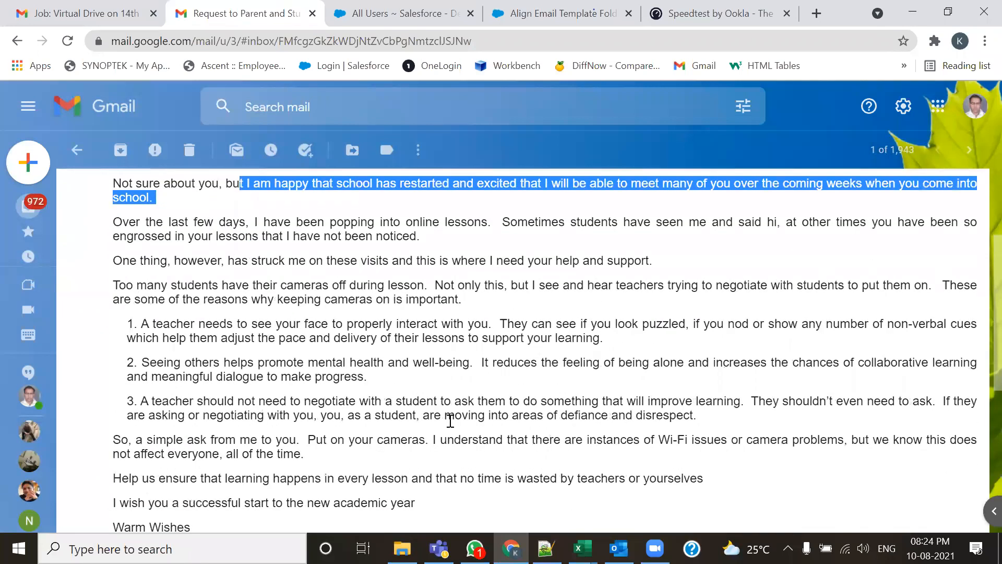
scroll(537, 460, down, 4)
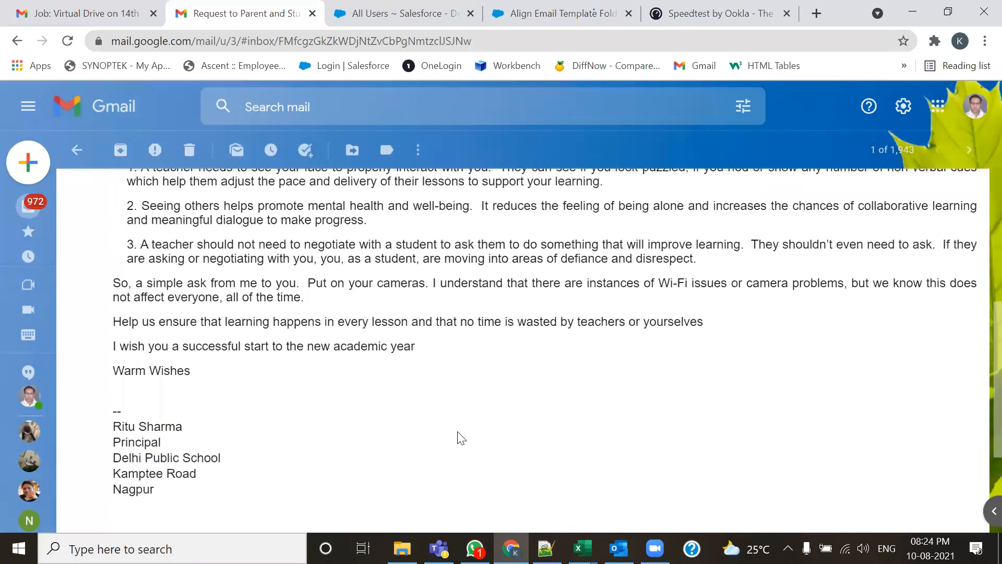
scroll(385, 456, up, 1)
scroll(385, 456, down, 2)
scroll(366, 443, up, 5)
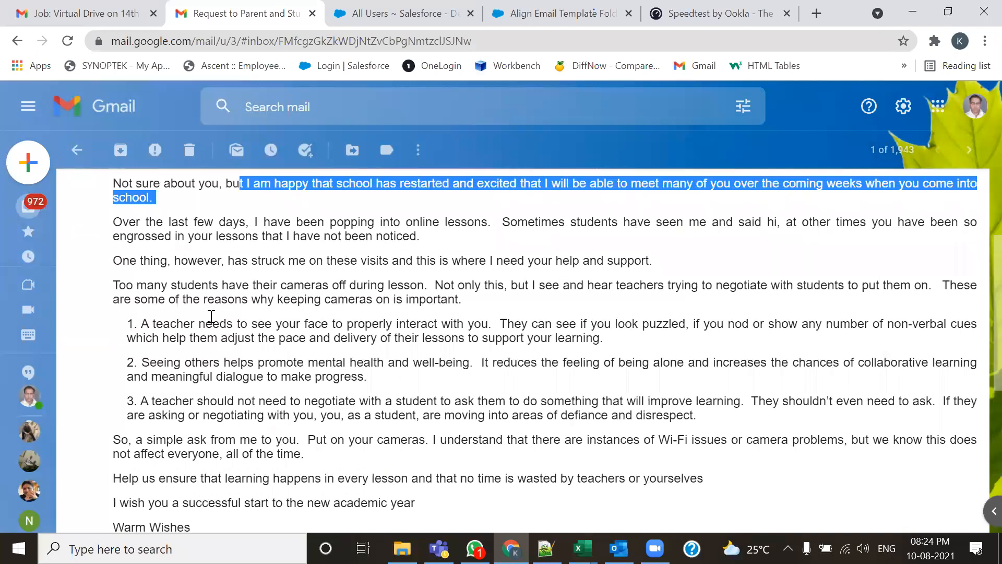
scroll(178, 324, up, 3)
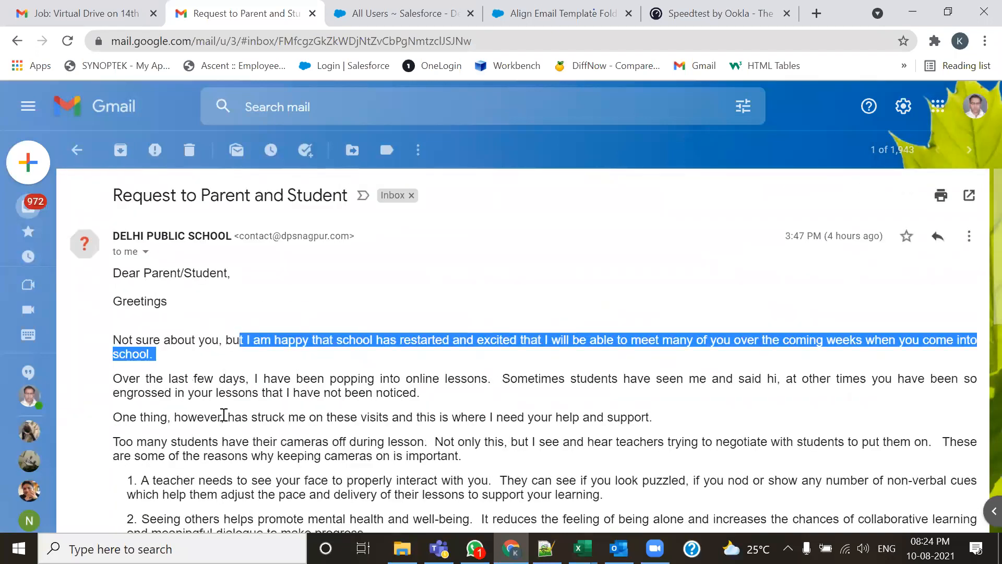
Highlight the email body from "Dear Parent/Student" through "Warm Wishes", and clear the selection
scroll(224, 415, down, 2)
drag(115, 195, 227, 445)
scroll(224, 440, down, 3)
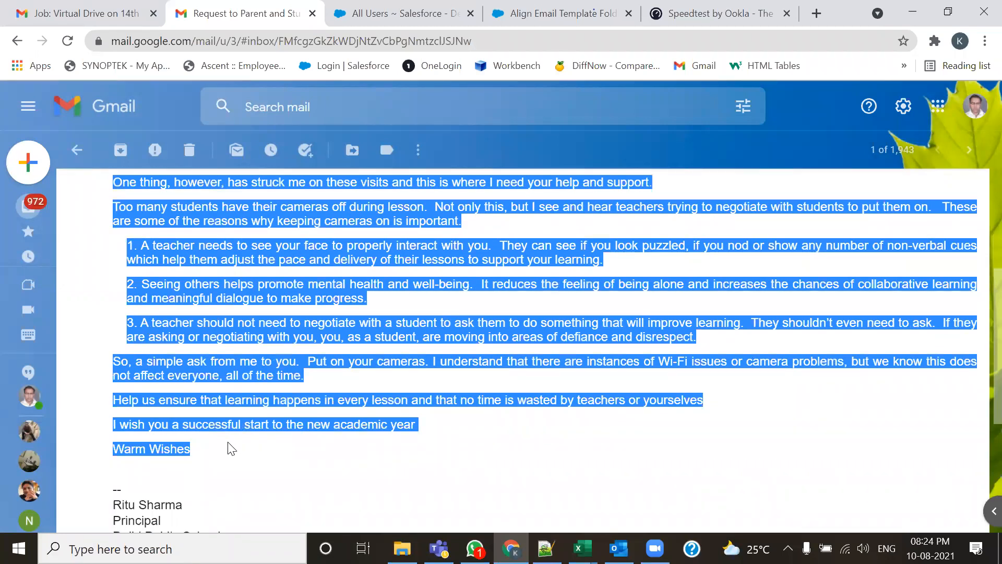
click(313, 444)
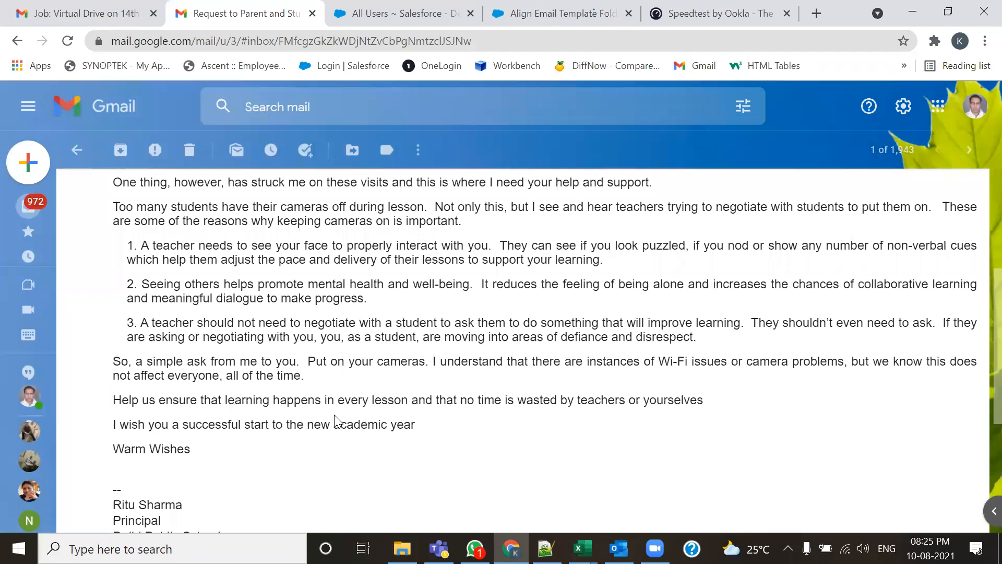
Highlight the entire school email from the salutation through the sender's signature block, and clear the selection
scroll(102, 313, up, 5)
mouse_move(110, 273)
mouse_down()
mouse_move(208, 453)
mouse_move(210, 495)
mouse_up()
scroll(207, 454, down, 3)
scroll(207, 453, down, 3)
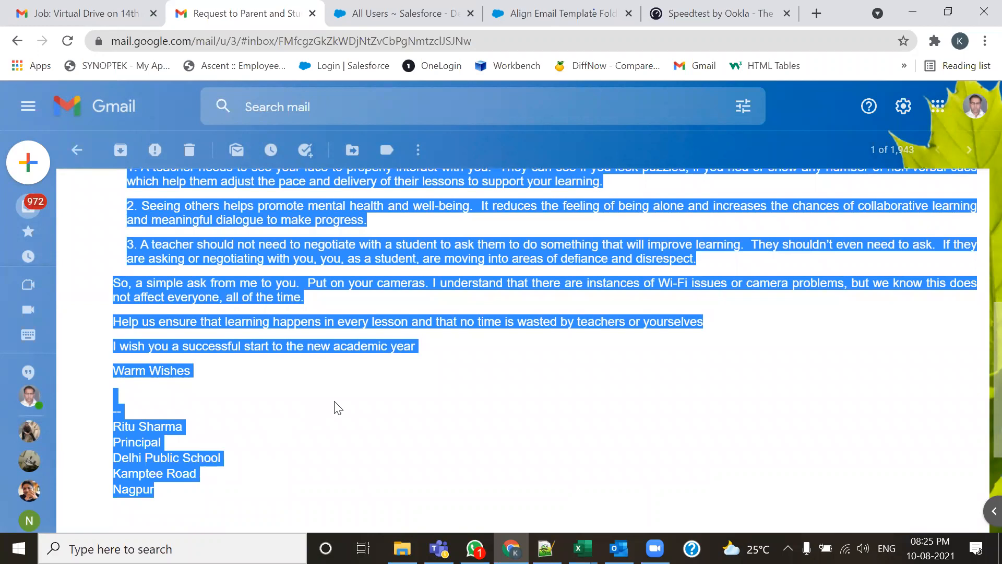
scroll(338, 407, up, 5)
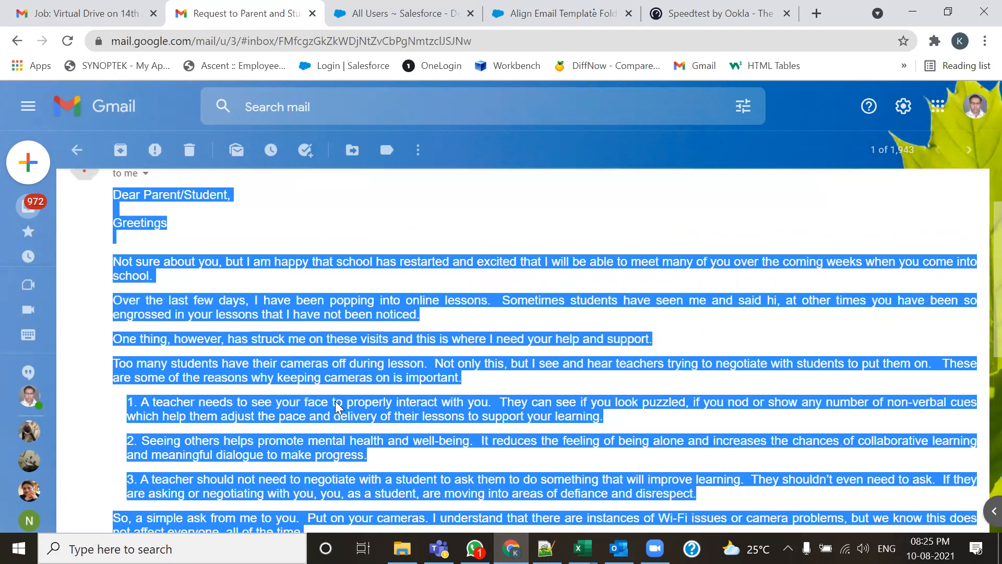
click(464, 334)
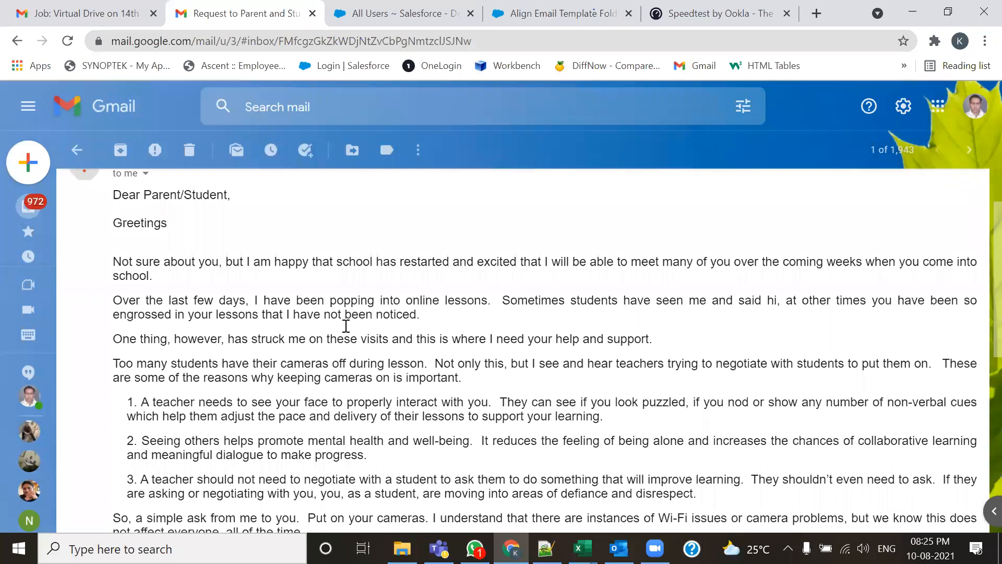
Switch to the Notepad++ notes and highlight the Plain Text / Text Template use case on notifying the customer upon raising a Case
key(alt+Tab)
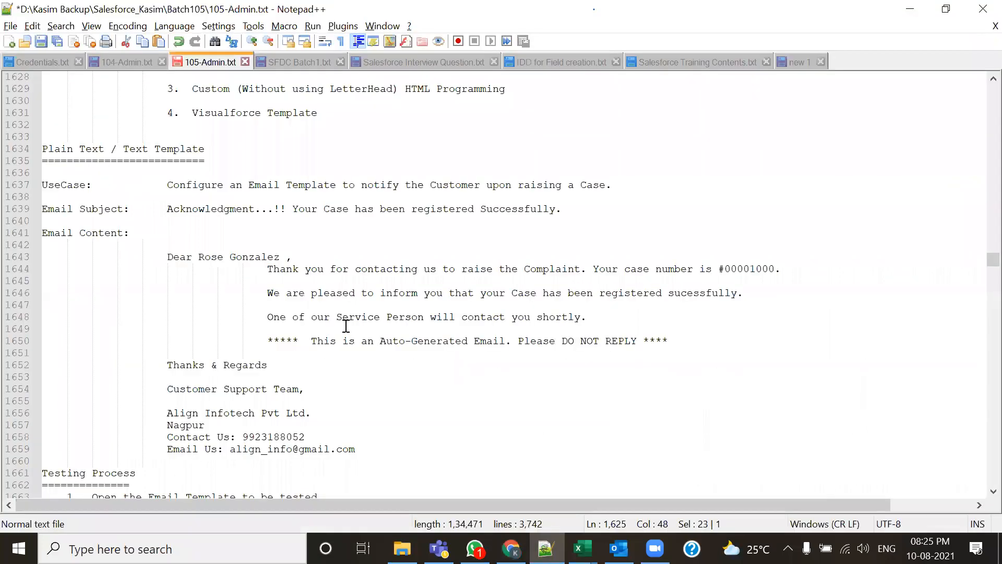
click(103, 188)
drag(167, 185, 612, 185)
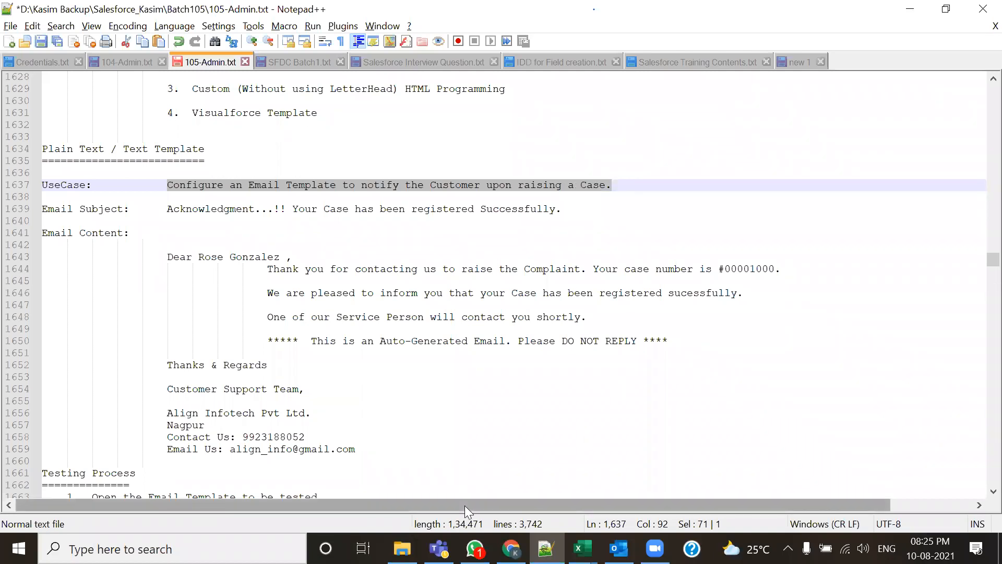
Switch to Salesforce in the browser, list all open cases and start a new case
click(734, 281)
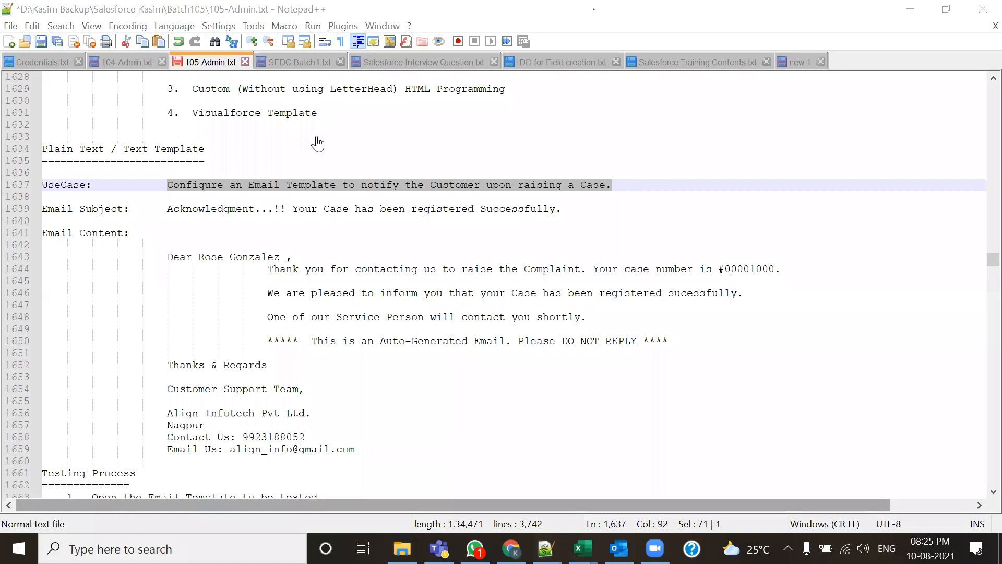
key(alt+Tab)
click(393, 147)
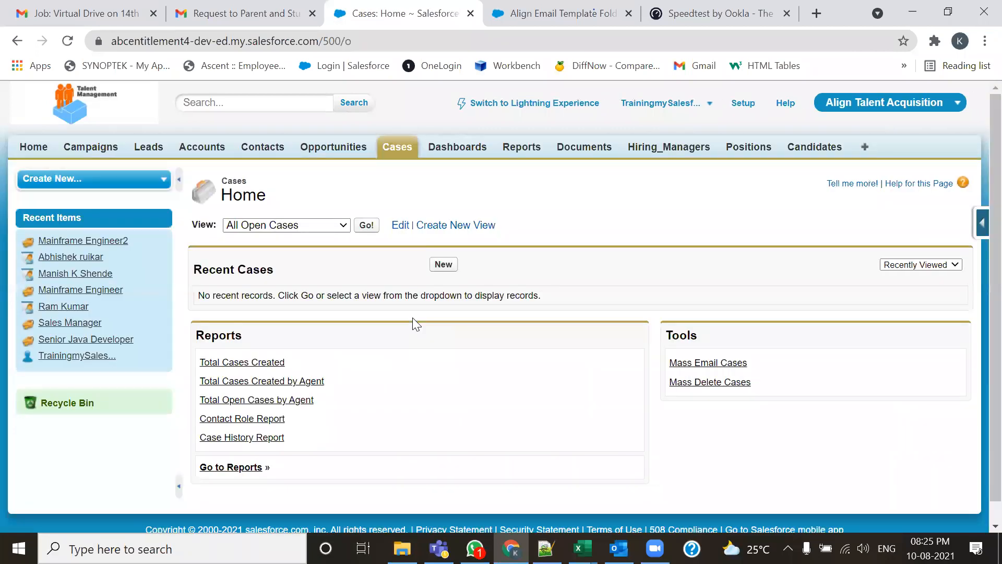
click(364, 229)
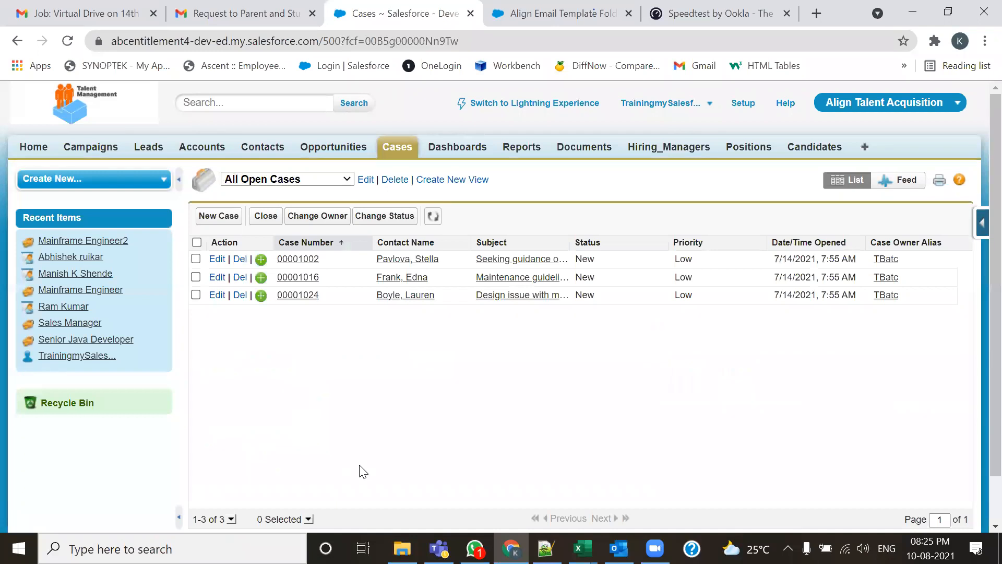
click(218, 216)
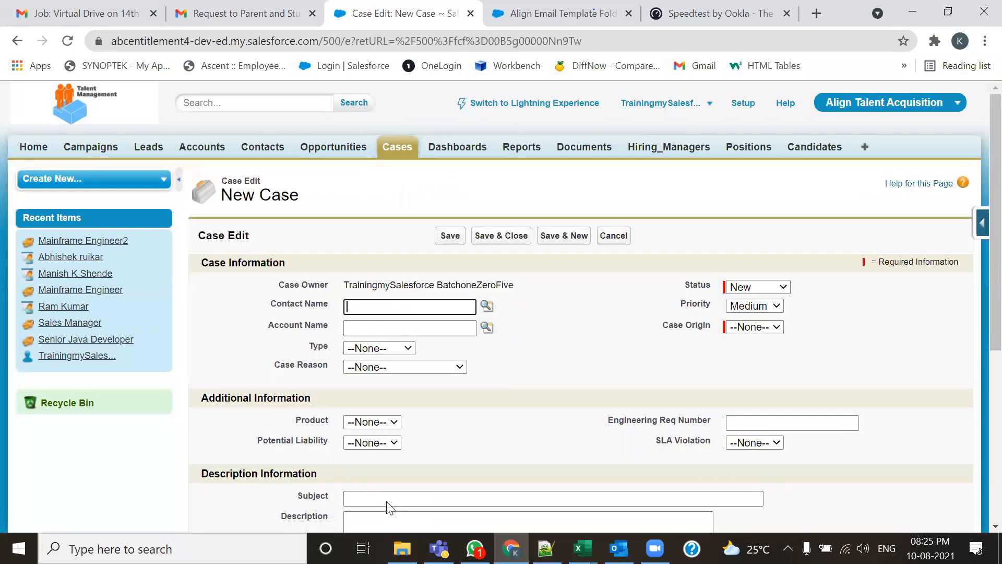
Look up the Merck Inc contact for the new case, and set Type to Mechanical and Case Reason to Installation
click(487, 306)
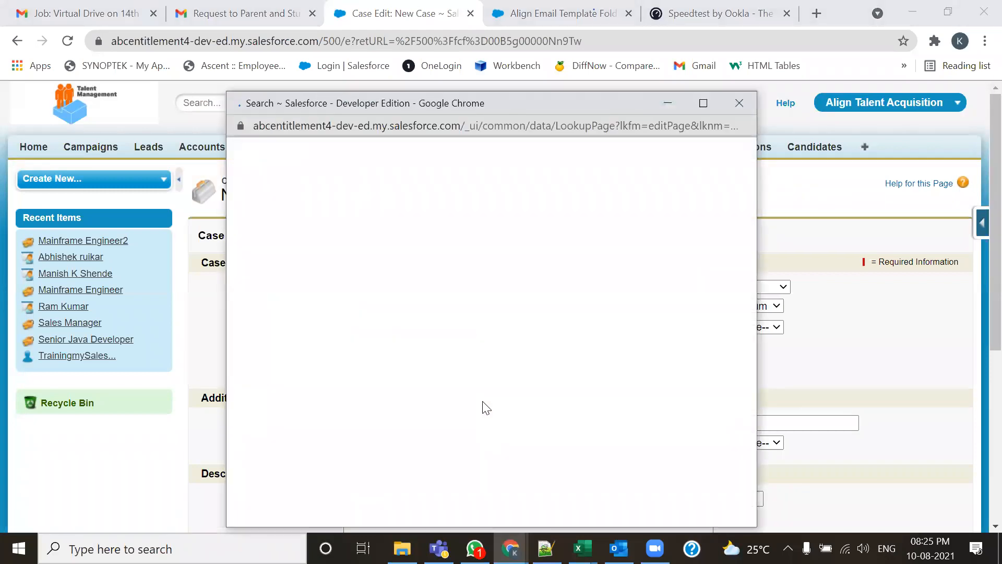
click(262, 290)
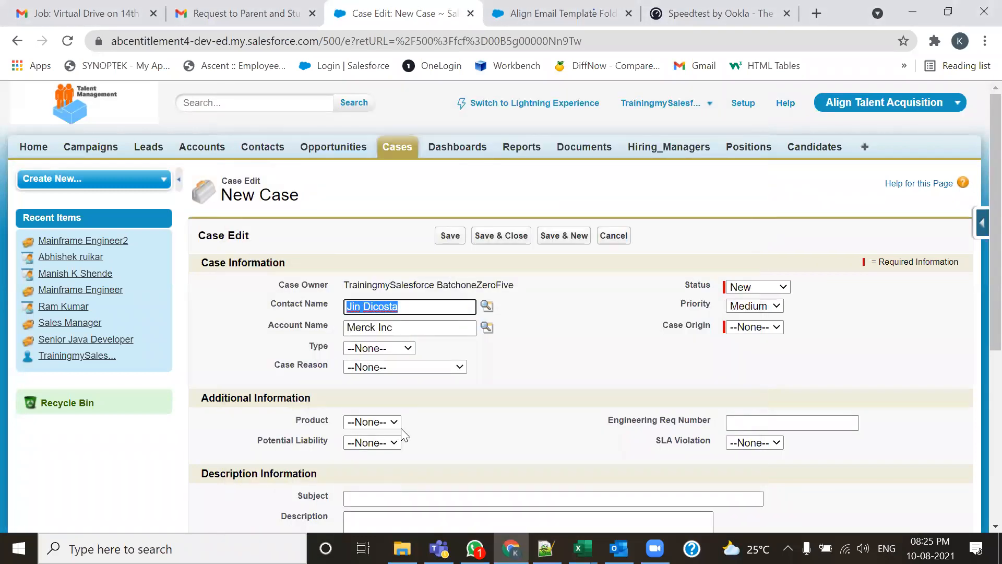
click(380, 348)
click(375, 372)
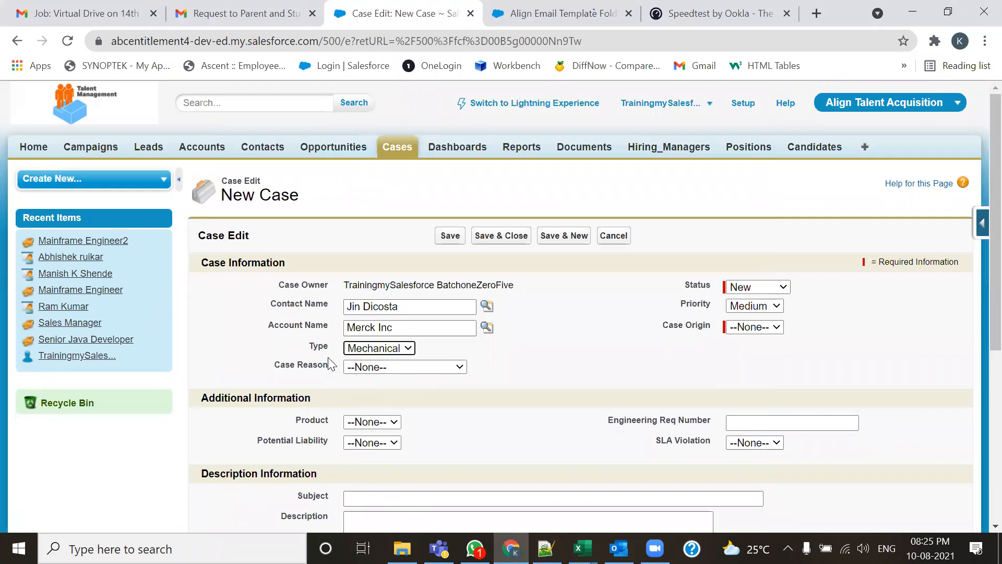
click(445, 374)
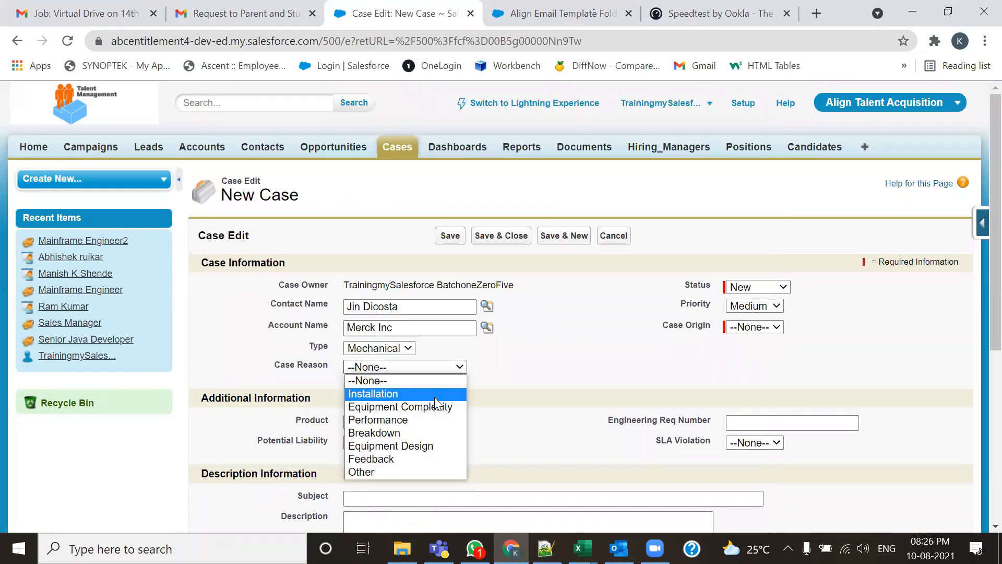
click(434, 397)
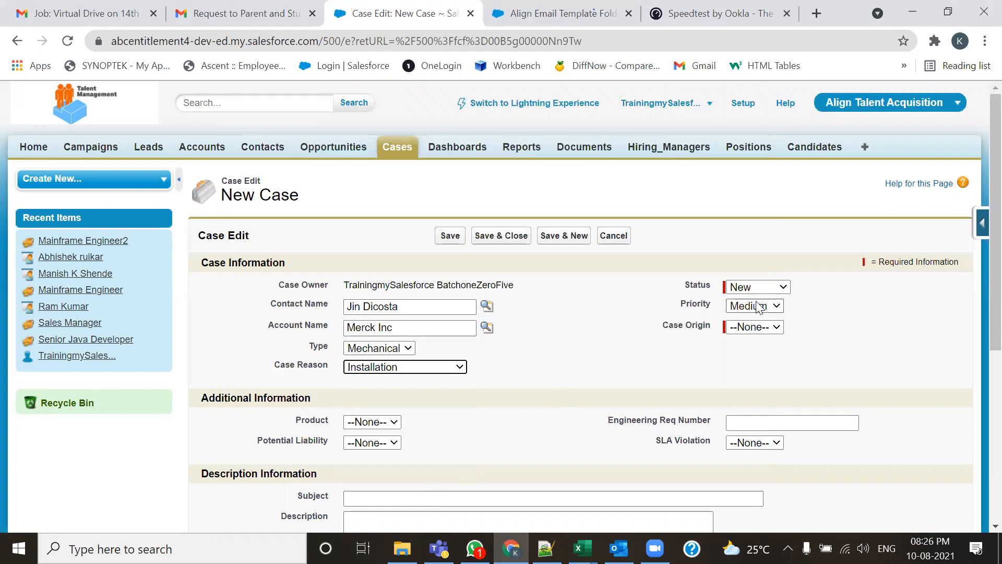
Set the new case's Priority to High and Case Origin to Phone
click(737, 306)
click(761, 330)
click(763, 328)
click(762, 353)
Set the case's Product to GC1040, Potential Liability to Yes and SLA Violation to No
scroll(574, 399, down, 4)
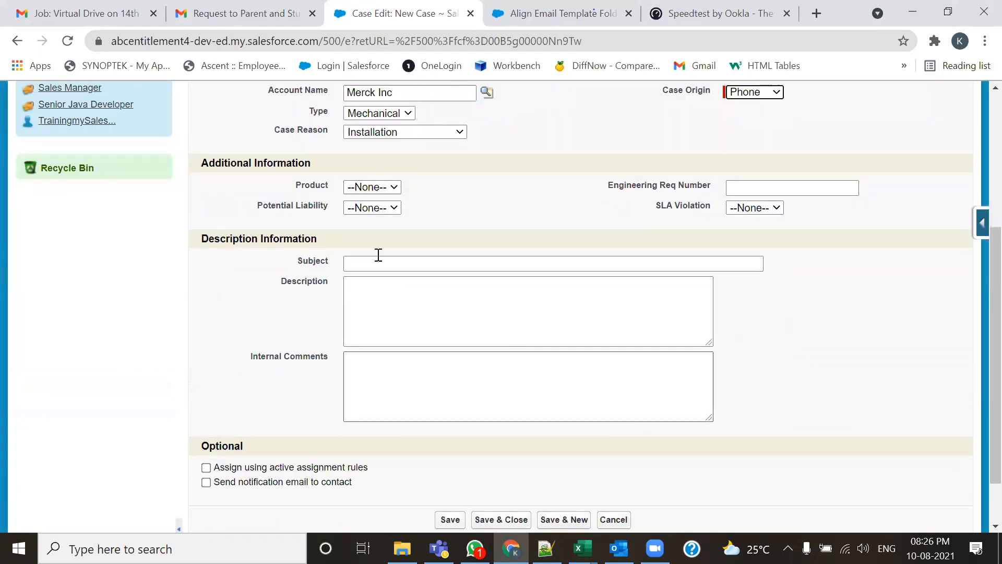
click(372, 187)
click(368, 212)
click(371, 208)
click(369, 234)
click(374, 207)
click(371, 247)
click(767, 208)
click(751, 232)
Enter "Device Failure" as the case subject and review the completed case form
scroll(573, 371, down, 1)
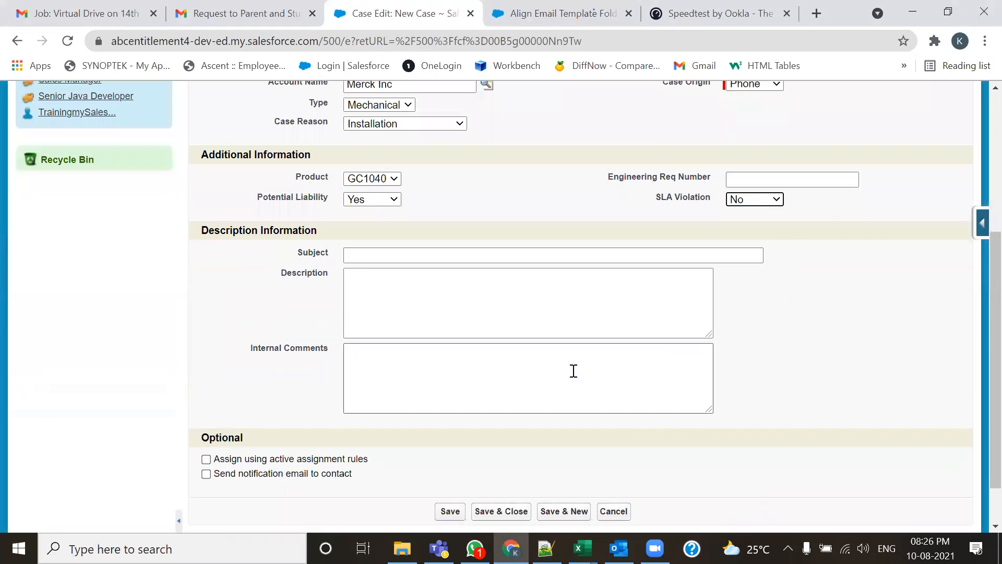
click(472, 204)
click(441, 286)
click(457, 232)
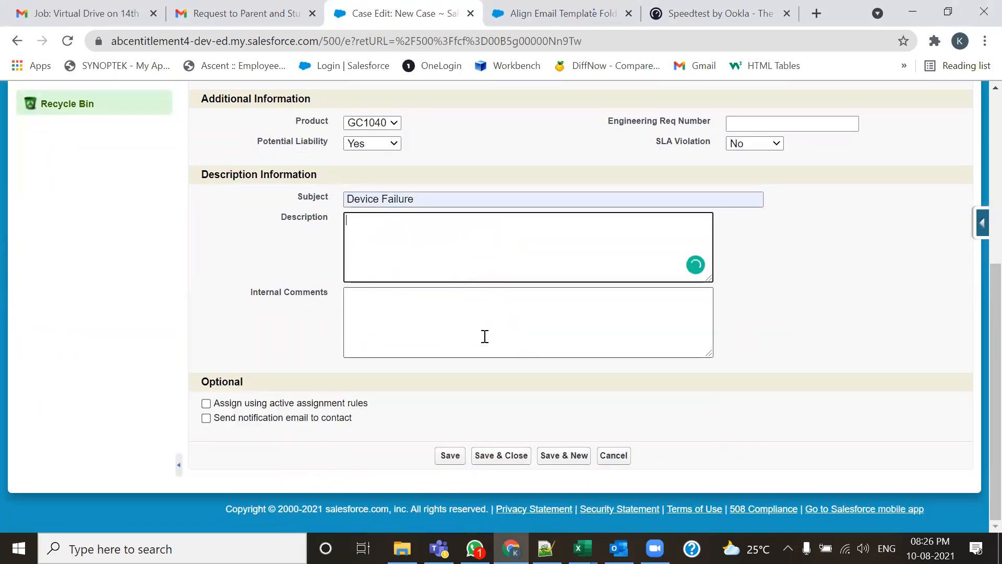
scroll(448, 380, up, 6)
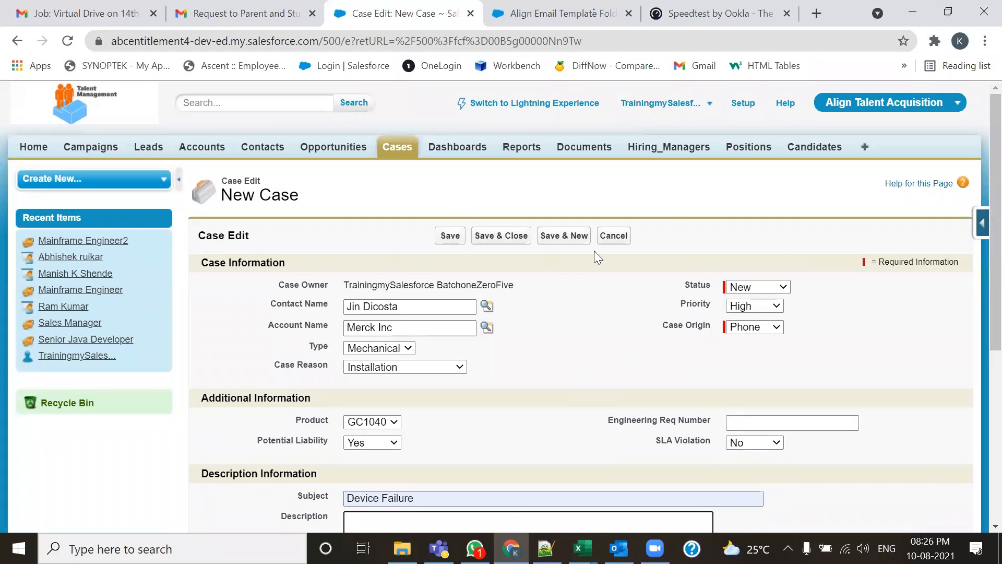
scroll(594, 250, down, 2)
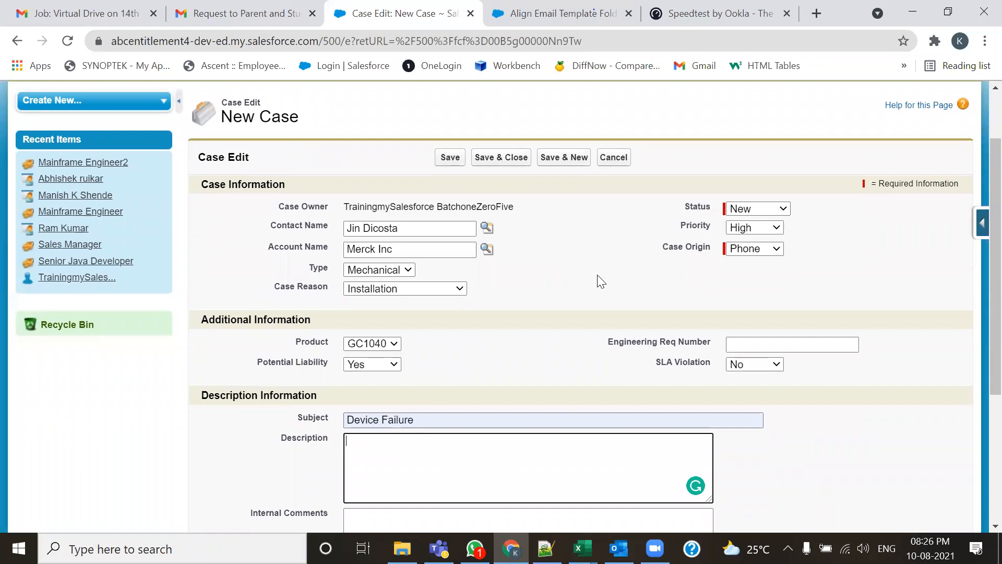
scroll(603, 285, down, 2)
scroll(524, 387, down, 4)
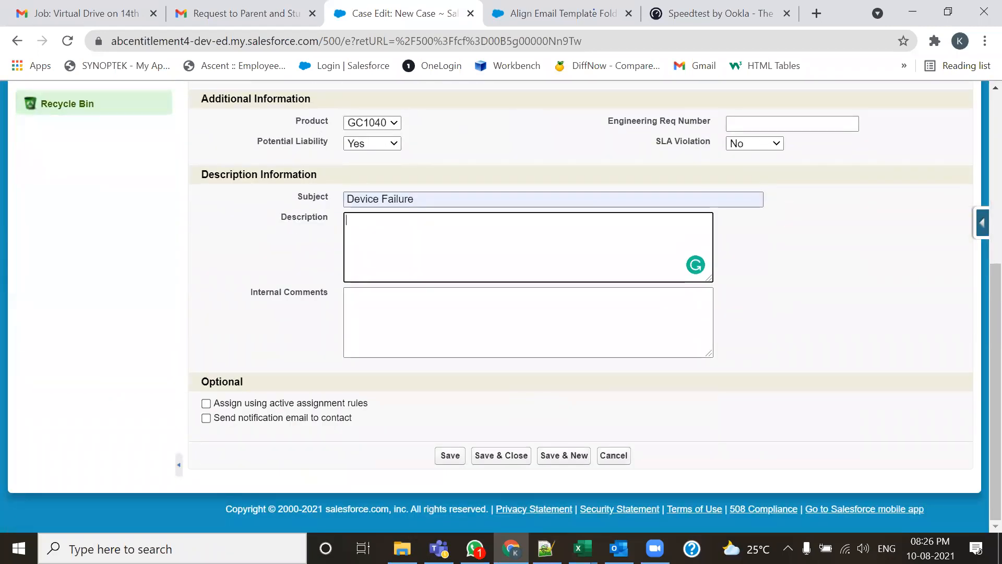
Switch to the Notepad++ notes and highlight the sample email's subject text, the customer's name in the greeting and the case number sentence
key(alt+Tab)
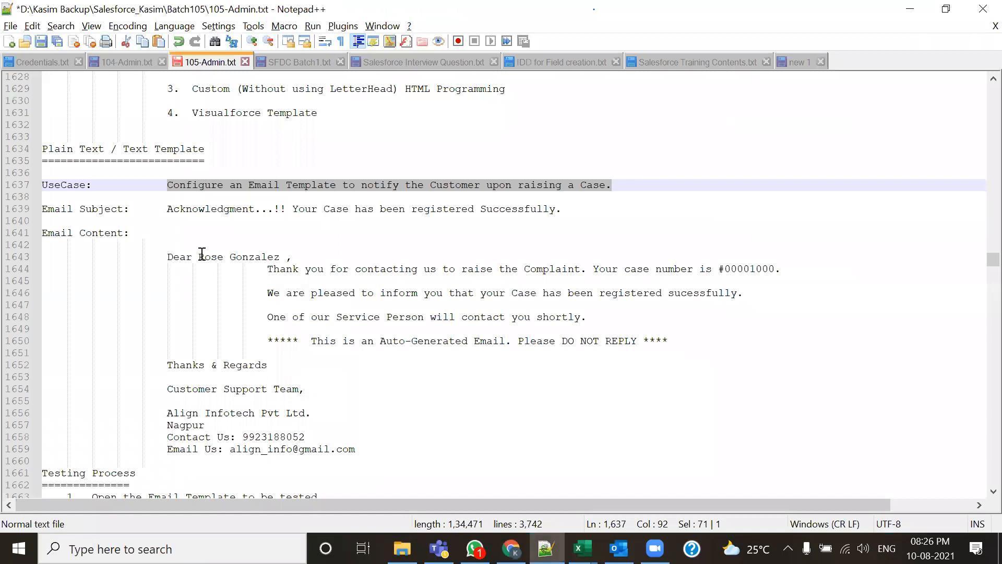
drag(287, 209, 538, 210)
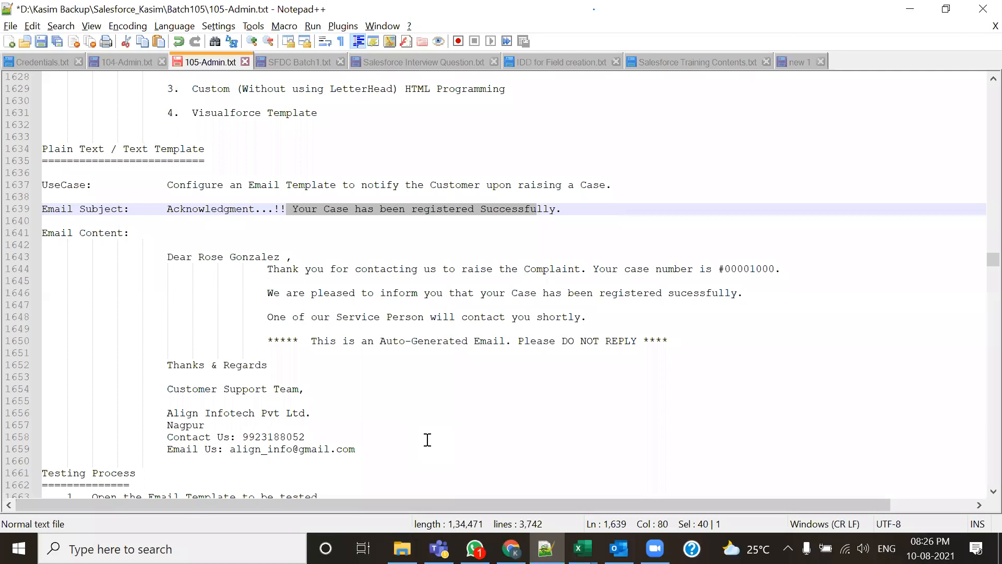
scroll(430, 415, down, 2)
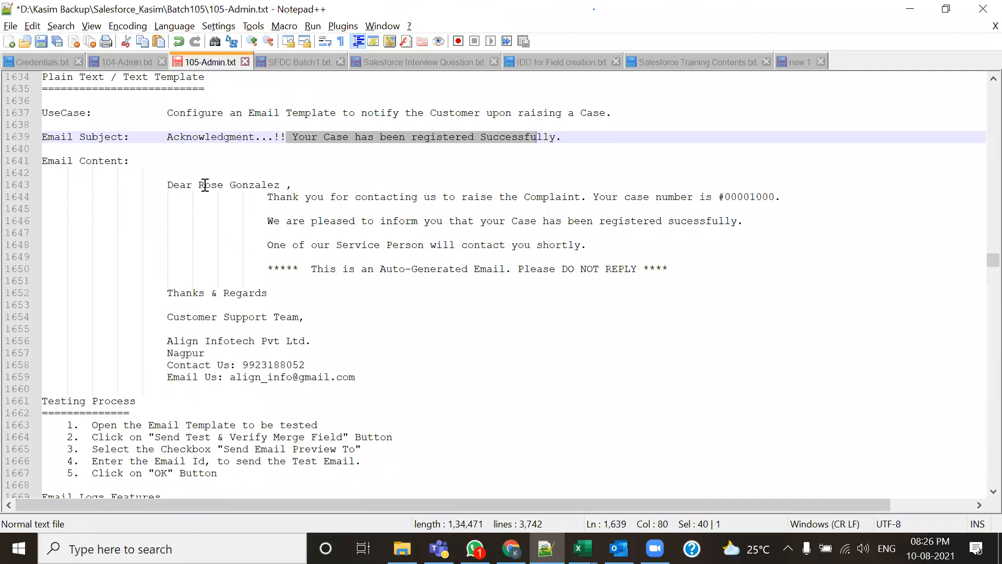
drag(199, 185, 236, 185)
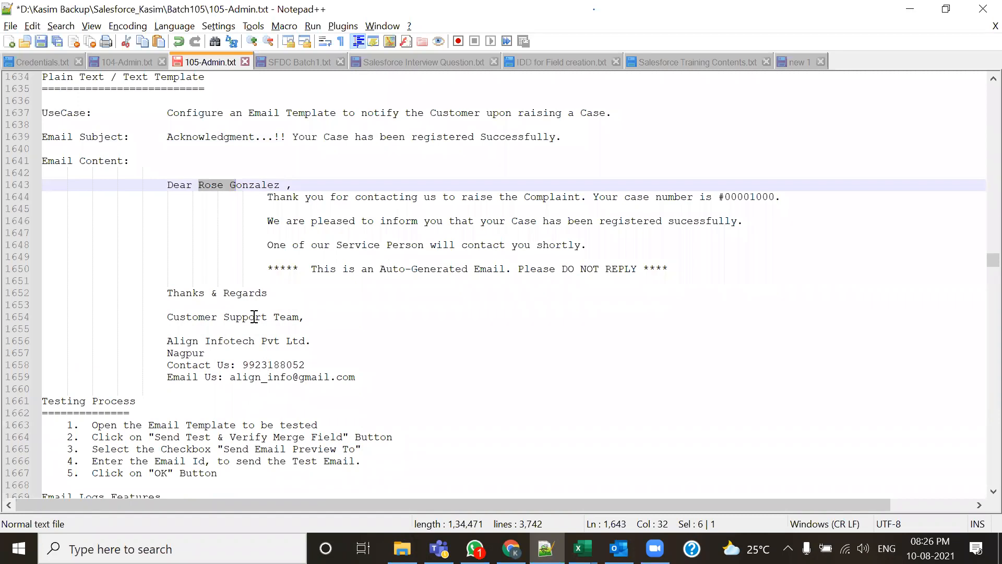
click(300, 184)
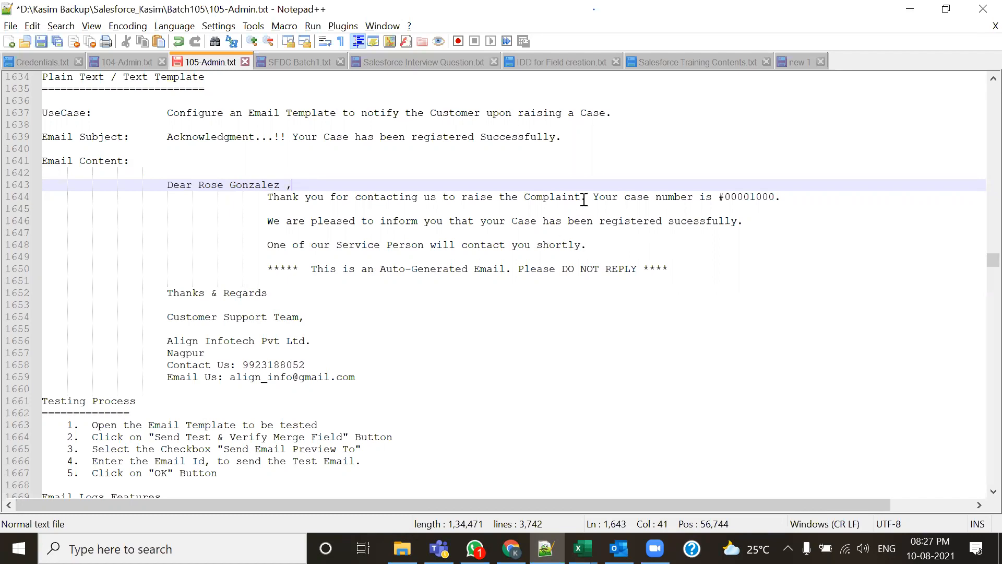
drag(584, 199, 800, 207)
click(718, 280)
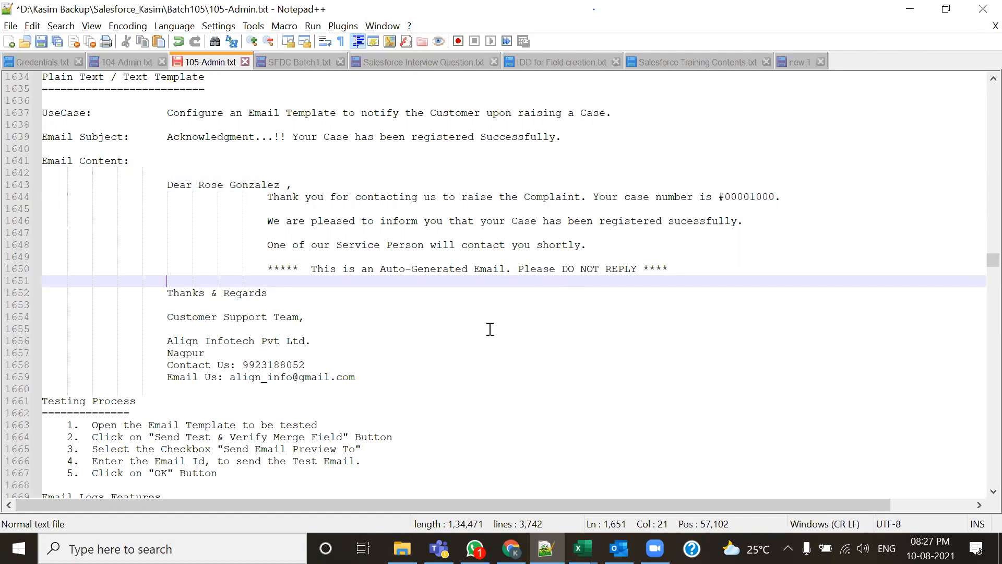
Highlight the sample email from its signature back to the subject line, and the use case on notifying the customer upon raising a Case
click(355, 380)
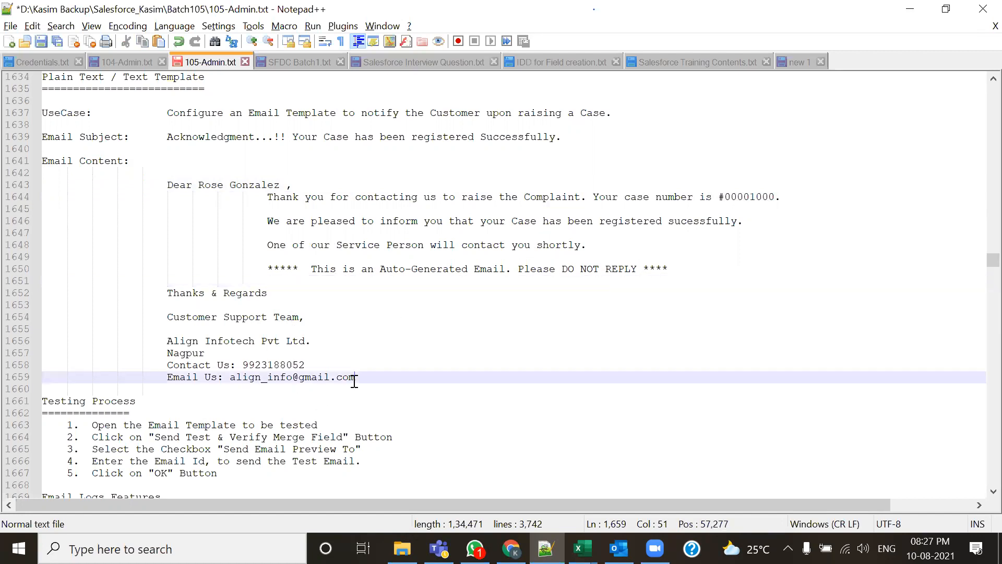
drag(355, 380, 128, 279)
click(550, 364)
drag(356, 377, 42, 139)
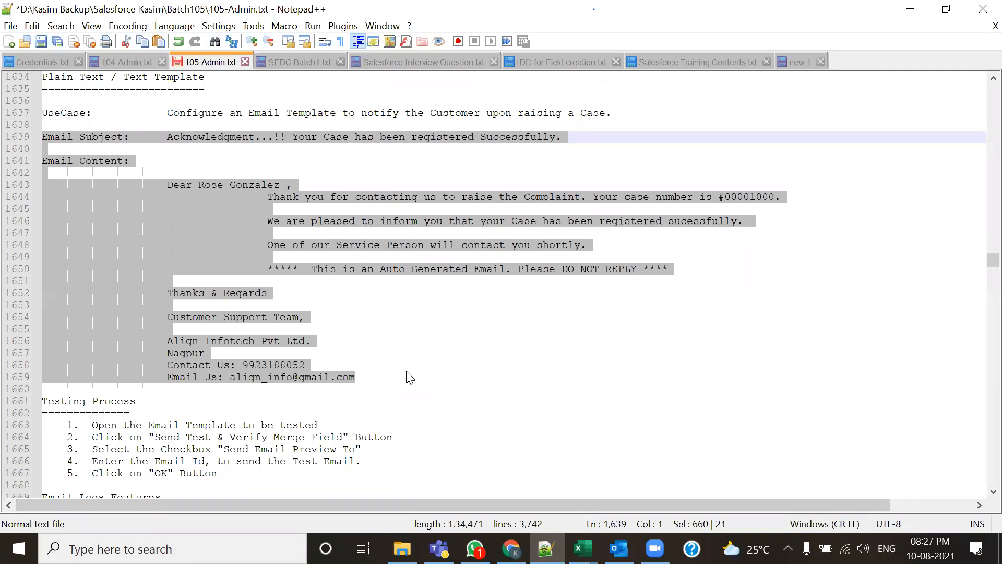
click(403, 342)
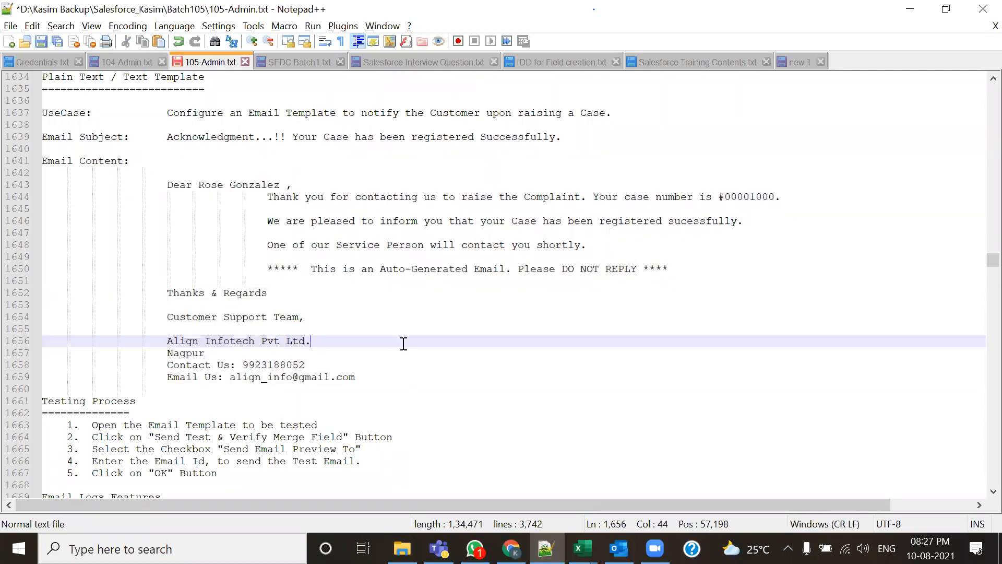
drag(172, 138, 268, 138)
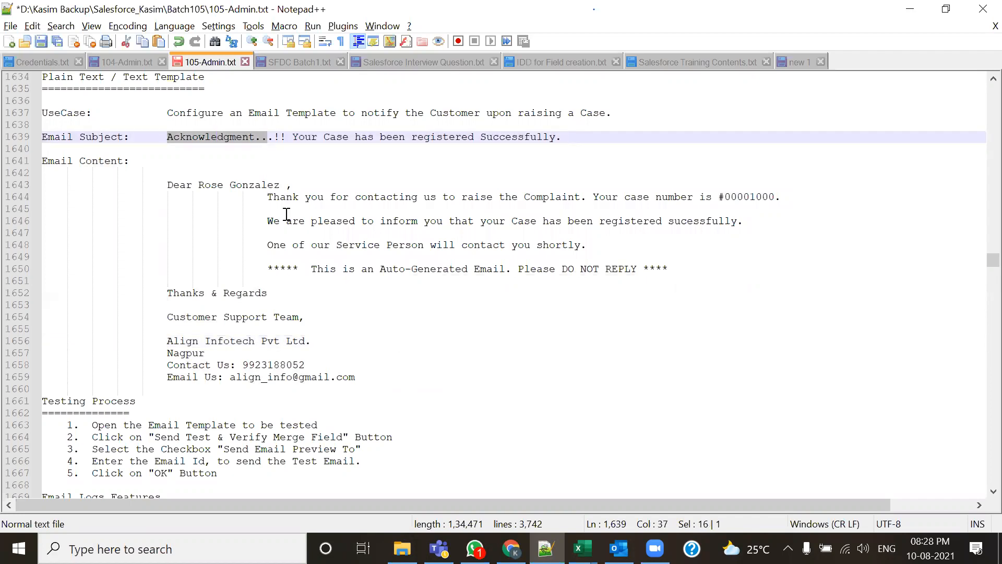
drag(168, 113, 607, 115)
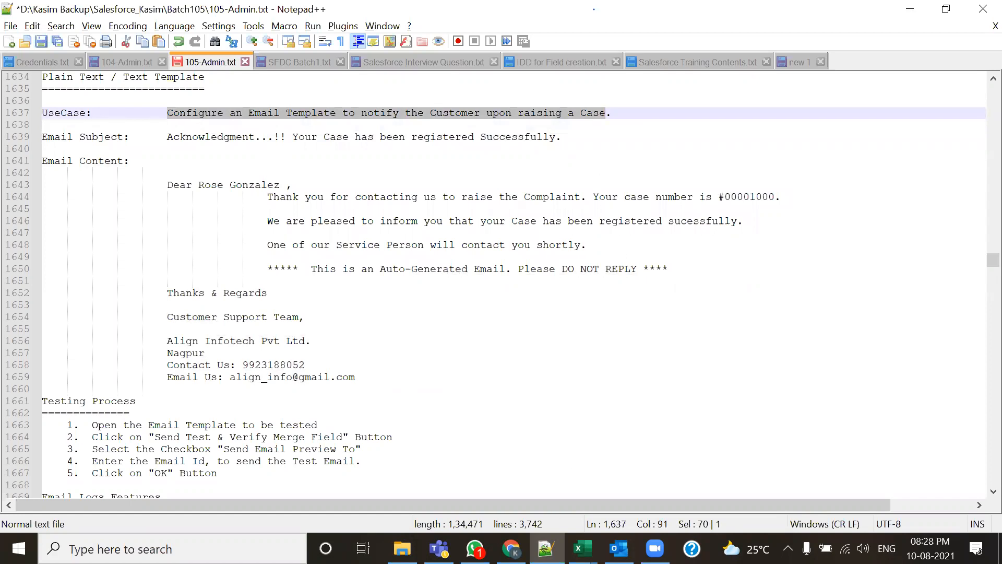
Switch back to Salesforce in the browser and open Classic Email Templates under Communication Templates in the setup area
key(alt+Tab)
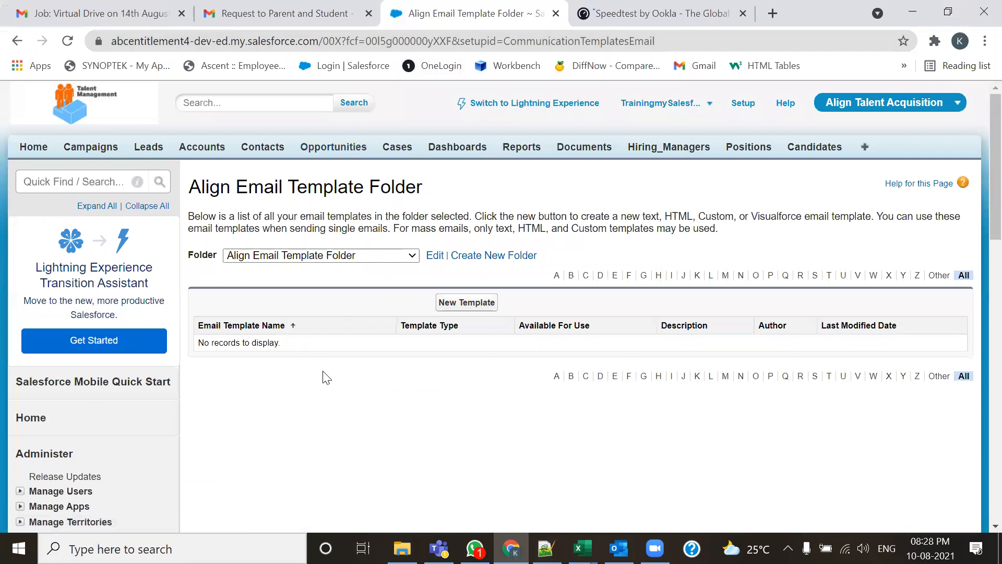
scroll(327, 378, down, 3)
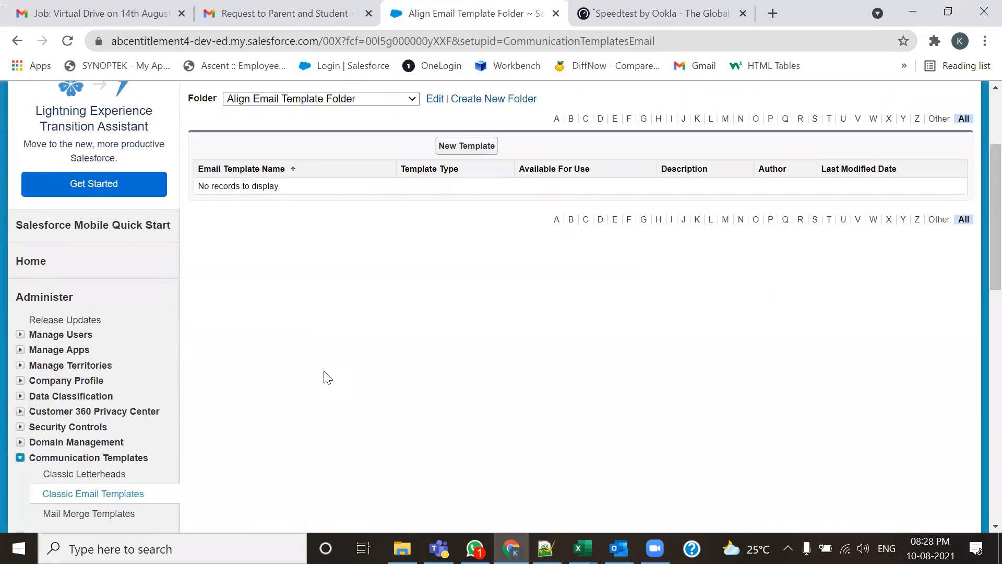
scroll(326, 377, down, 1)
scroll(314, 251, up, 1)
scroll(283, 348, down, 1)
click(78, 418)
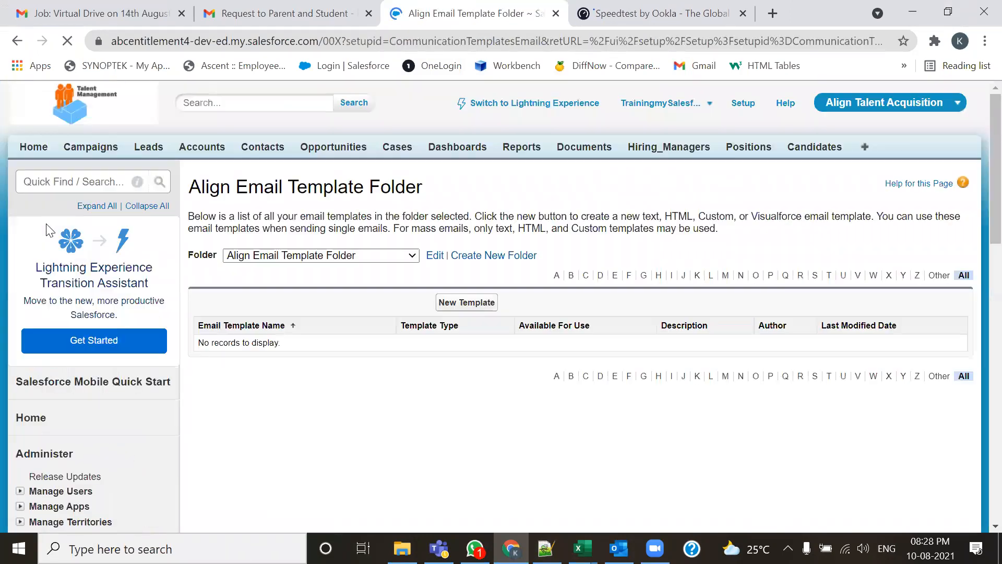
scroll(64, 359, down, 5)
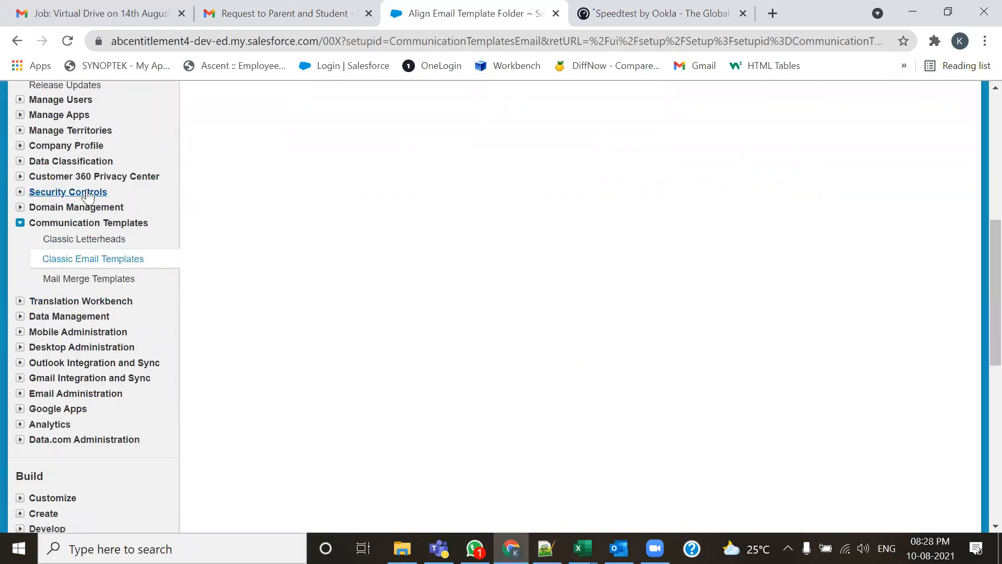
scroll(54, 169, up, 1)
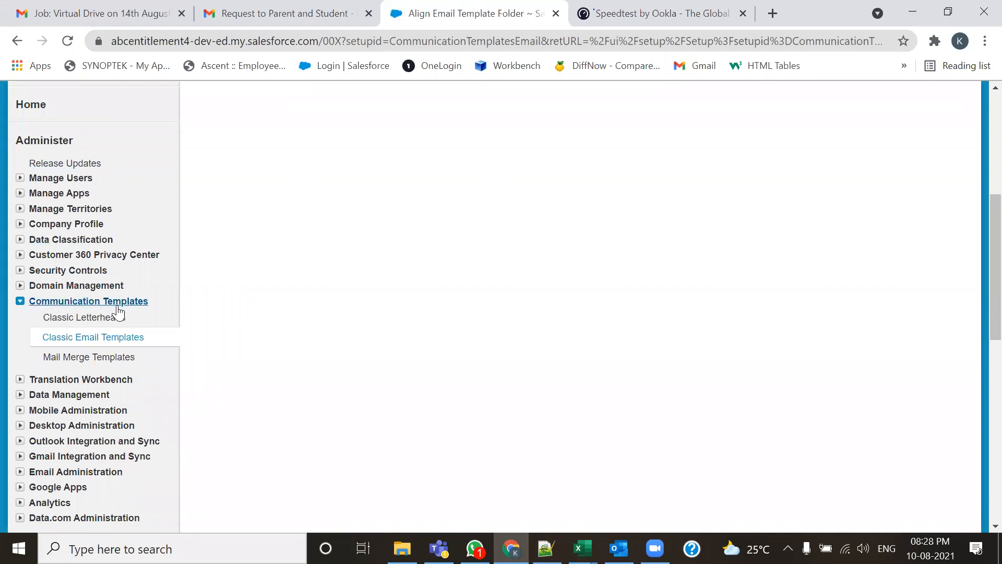
click(107, 342)
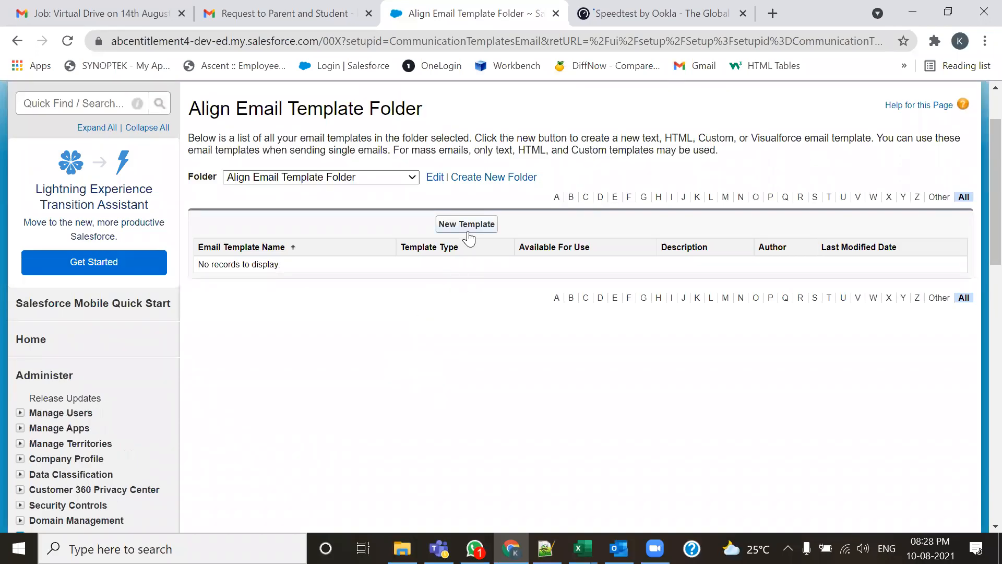
Select the Align Email Template Folder, start a new email template and draw a red outline around the template type choices
click(412, 177)
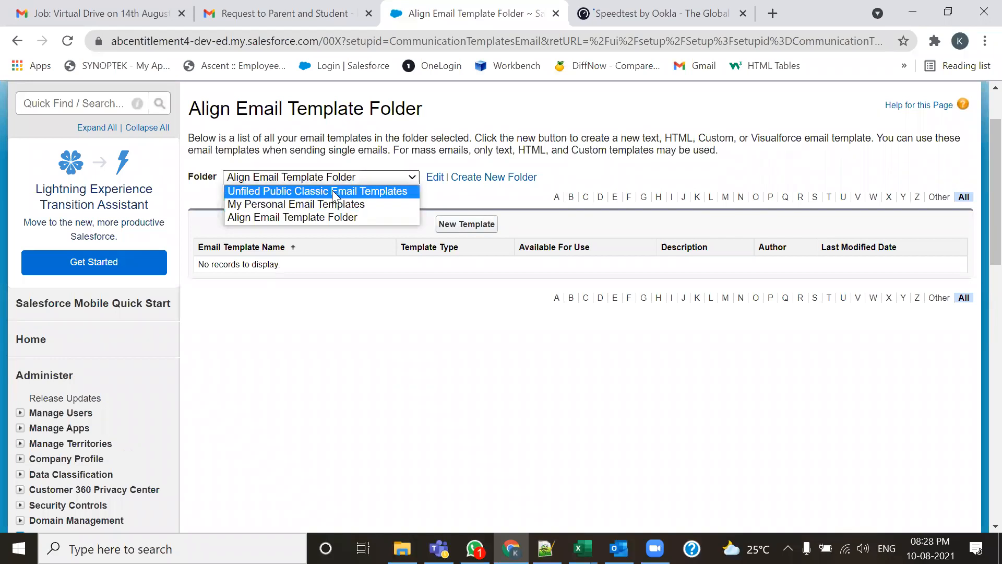
click(343, 218)
click(465, 224)
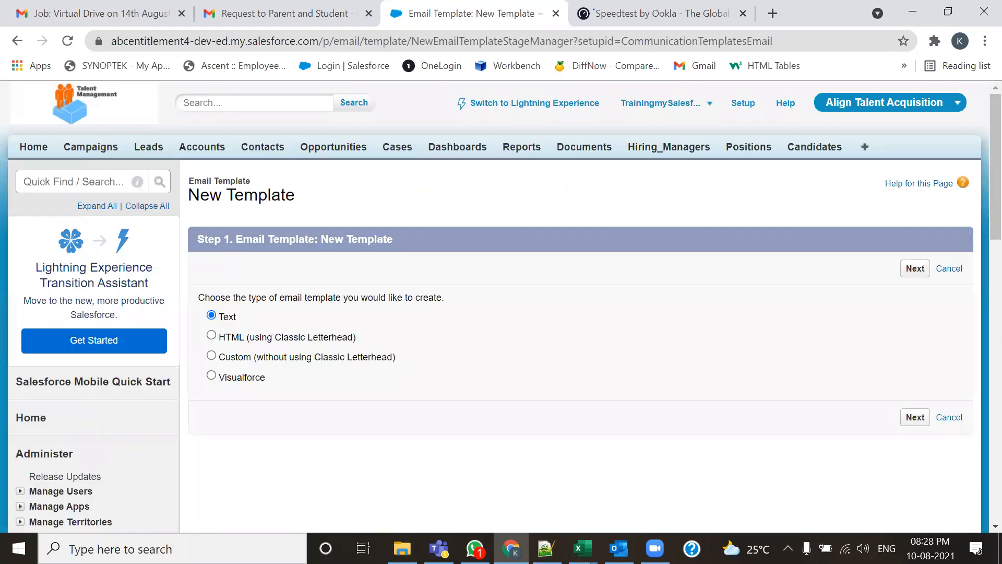
mouse_move(192, 271)
mouse_down()
mouse_move(183, 386)
mouse_move(450, 235)
mouse_move(144, 225)
mouse_move(149, 273)
mouse_up()
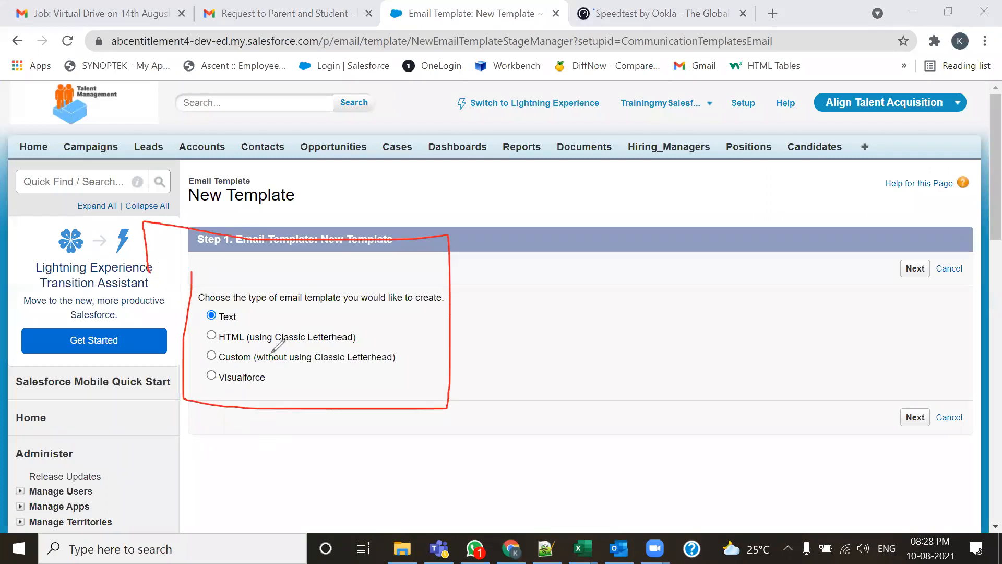
Mark each of the four email template types with a red tick and clear all the drawn annotations
drag(248, 317, 277, 286)
drag(363, 336, 390, 319)
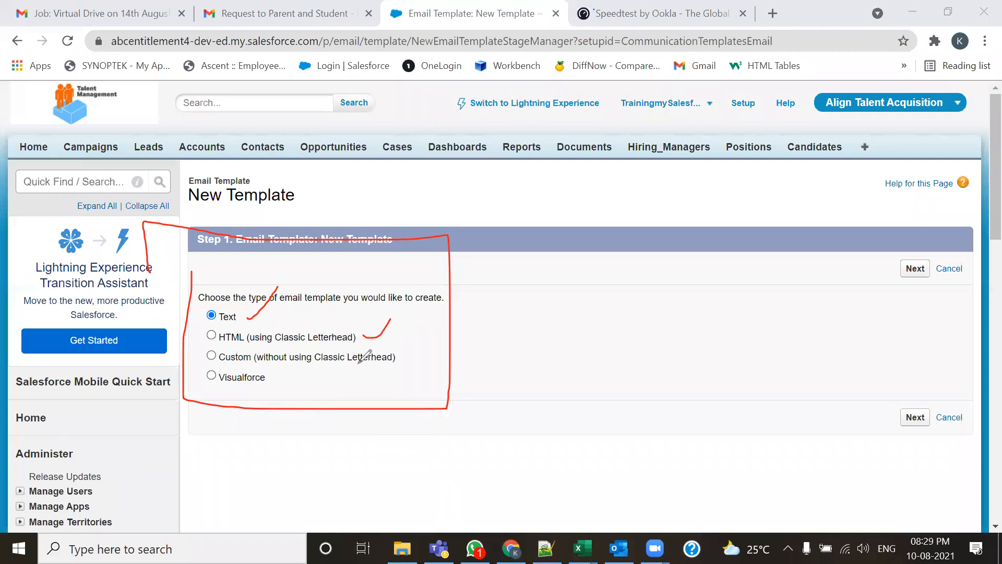
mouse_move(395, 357)
mouse_down()
mouse_move(403, 361)
mouse_move(420, 336)
mouse_up()
mouse_move(268, 377)
mouse_down()
mouse_move(276, 383)
mouse_move(303, 355)
mouse_up()
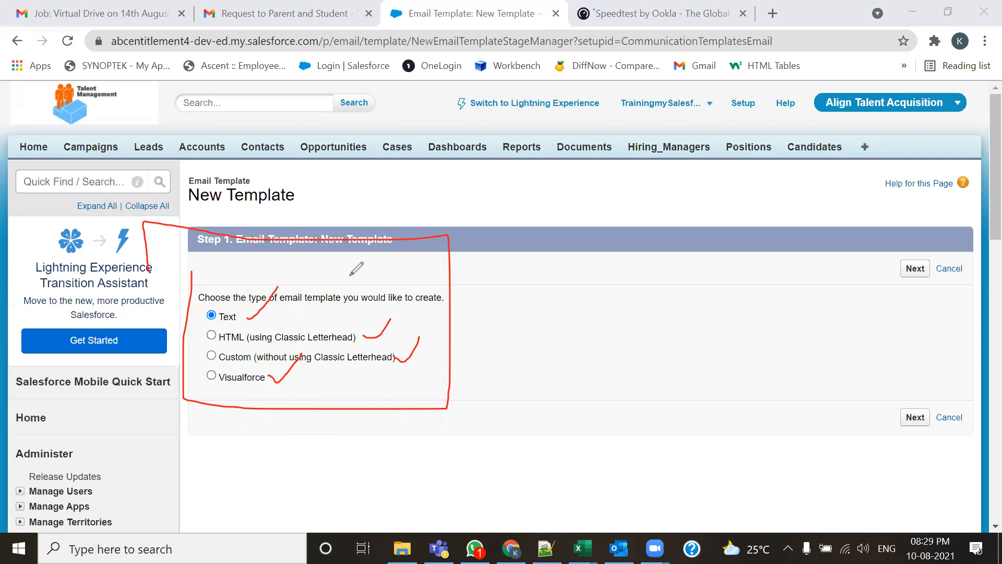
click(692, 128)
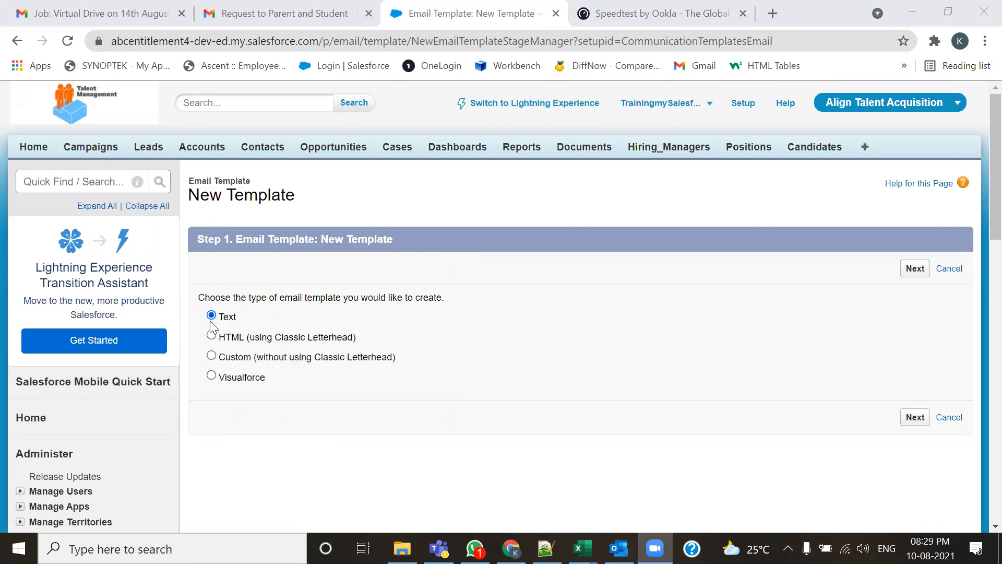
Continue with the Text template type and make the template in the Align Email Template Folder available for use
click(917, 271)
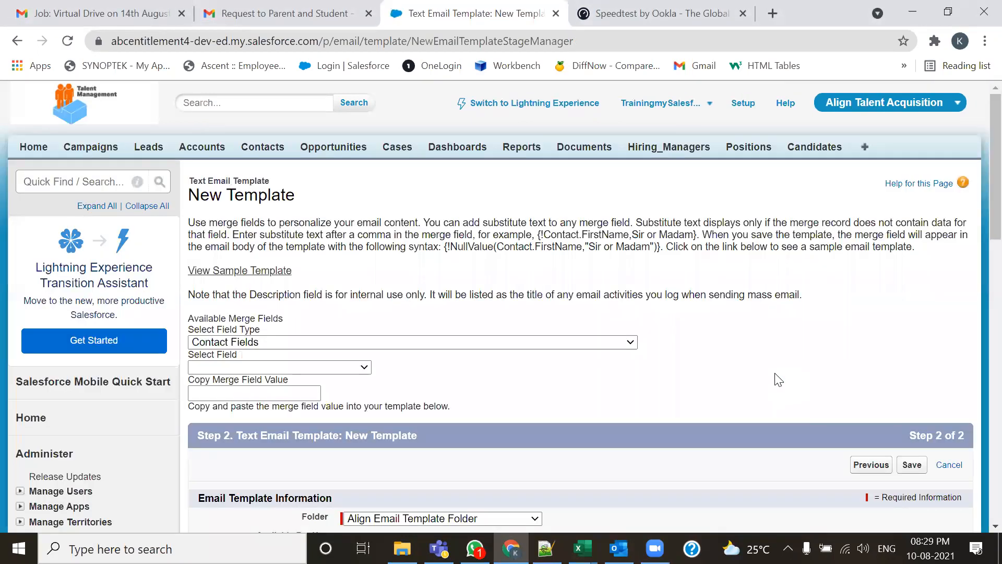
scroll(775, 372, down, 4)
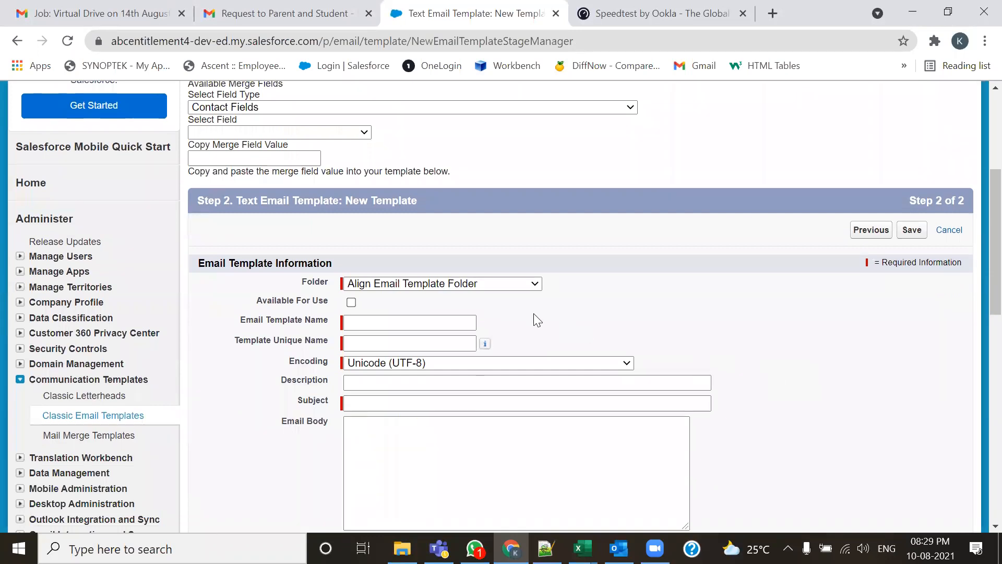
click(423, 288)
click(425, 287)
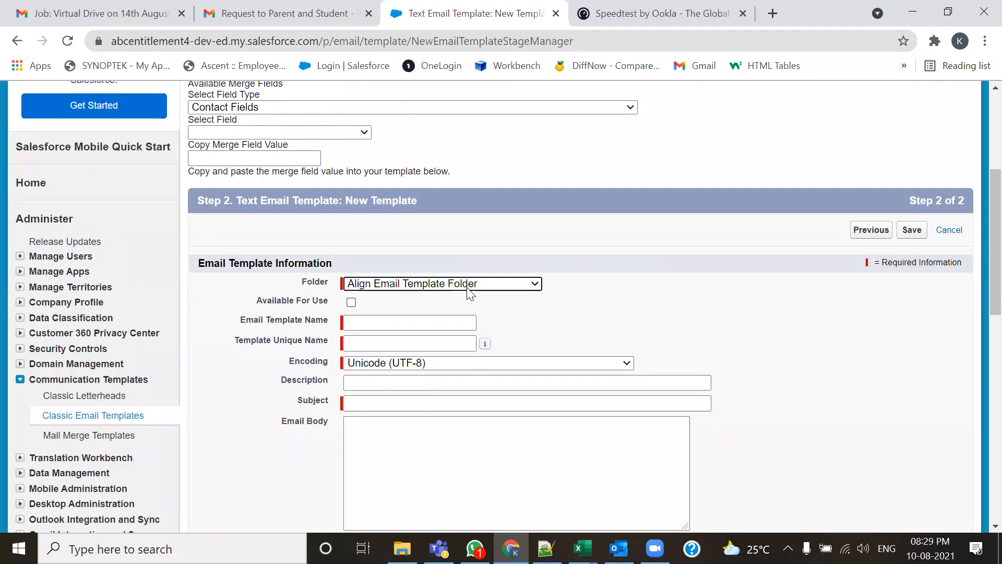
click(258, 302)
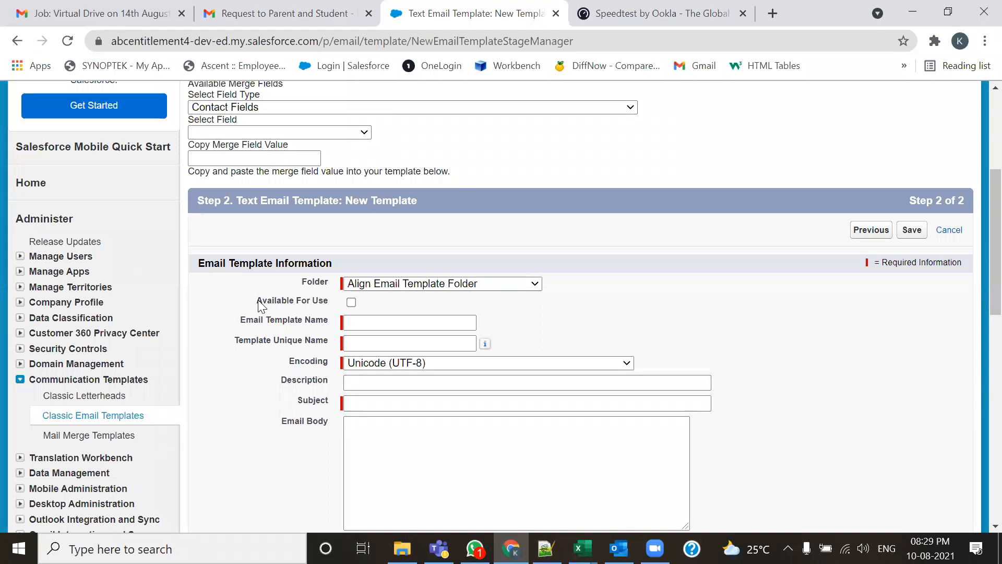
drag(328, 312, 337, 316)
click(351, 302)
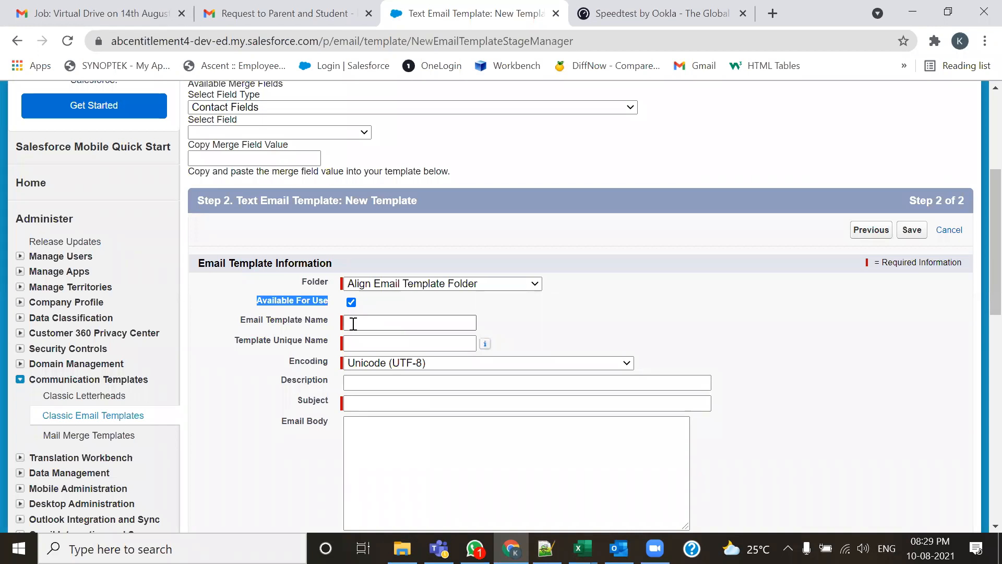
click(491, 326)
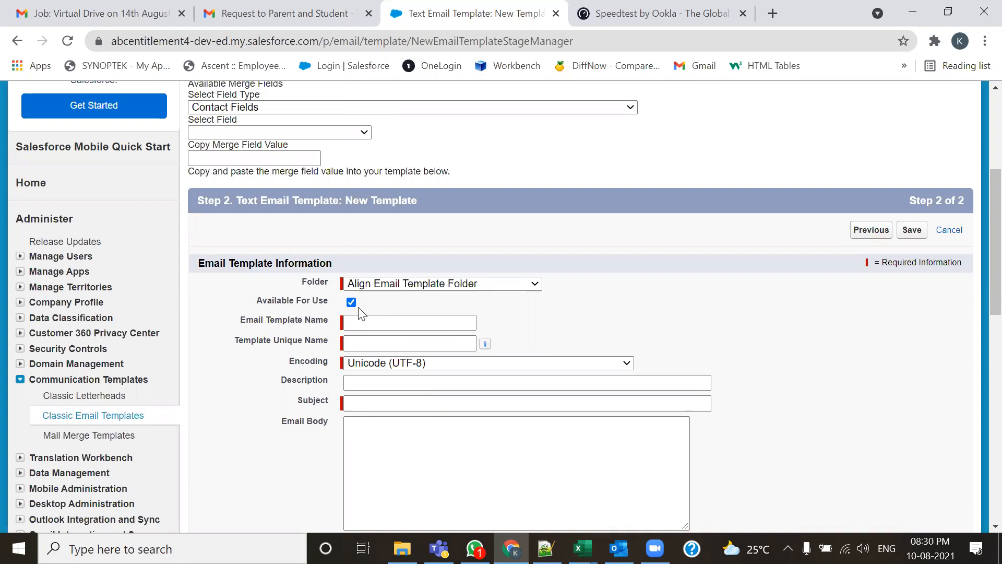
Name the email template New Case Registration Notification Template, let the unique name fill in and highlight the Template Unique Name label
click(367, 323)
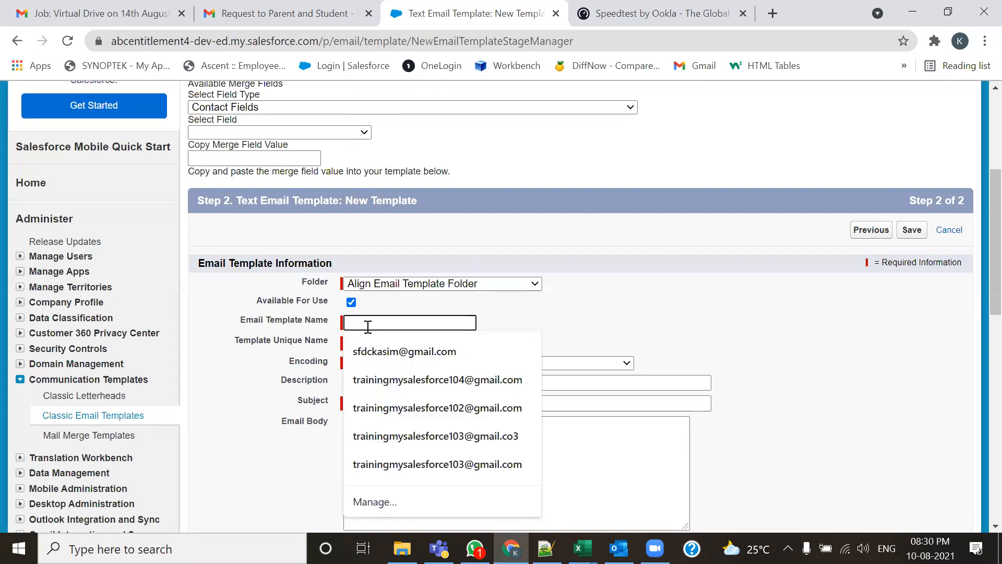
text(New)
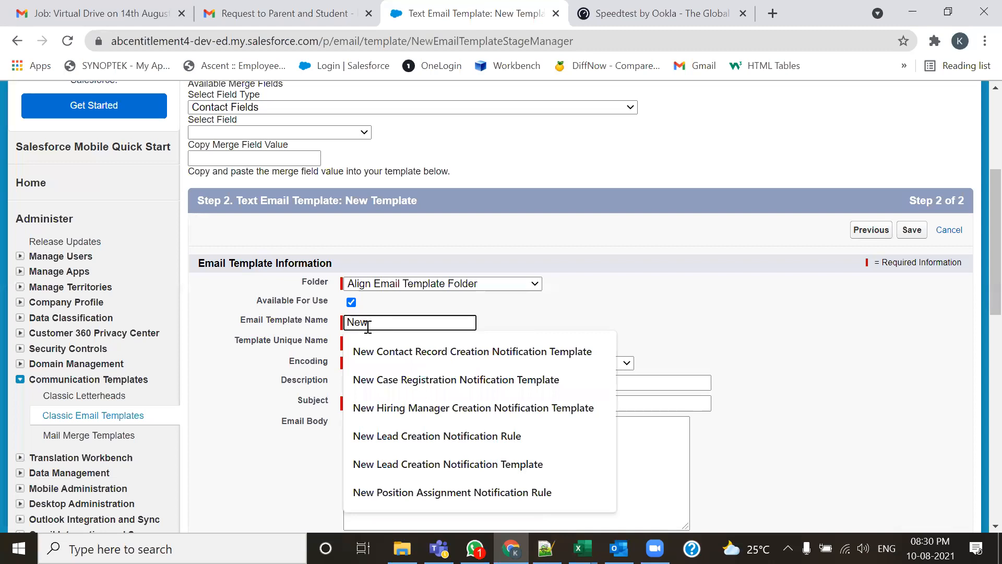
text( Case)
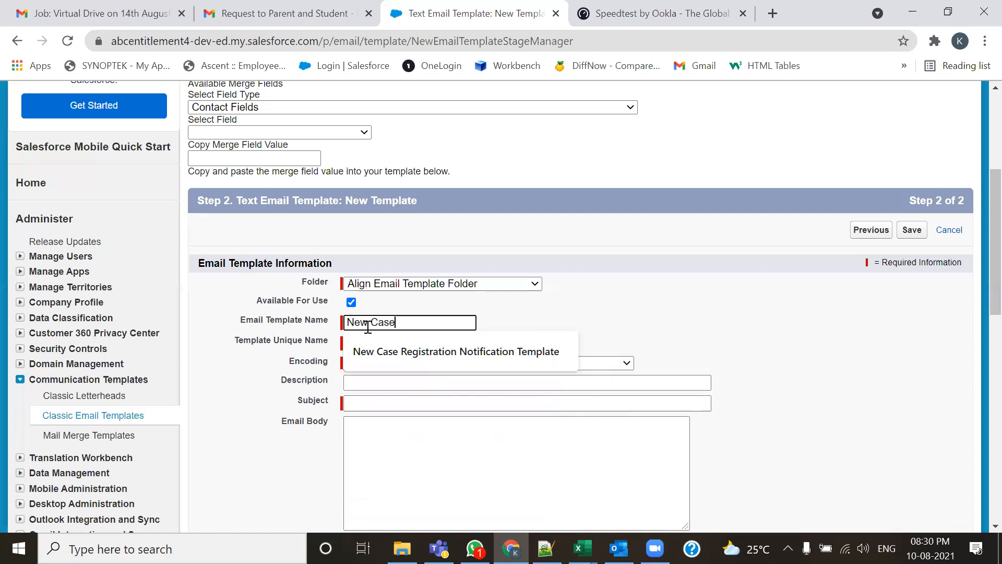
key(Down)
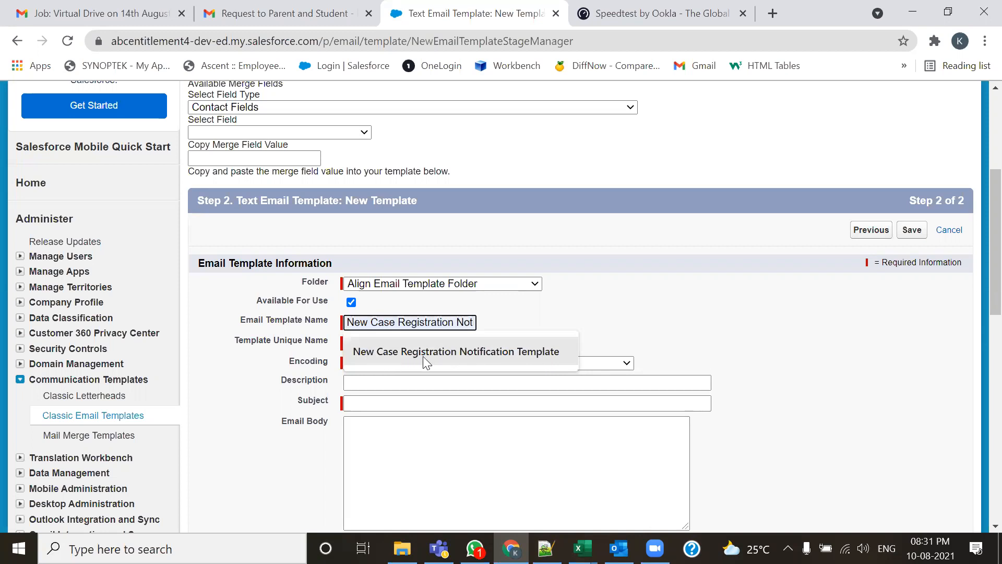
click(450, 350)
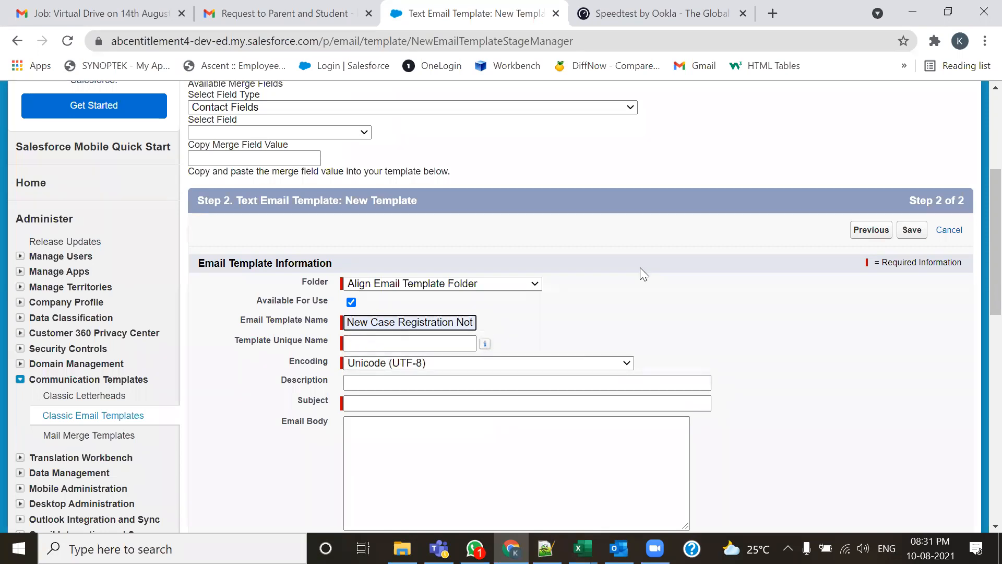
click(457, 322)
key(Tab)
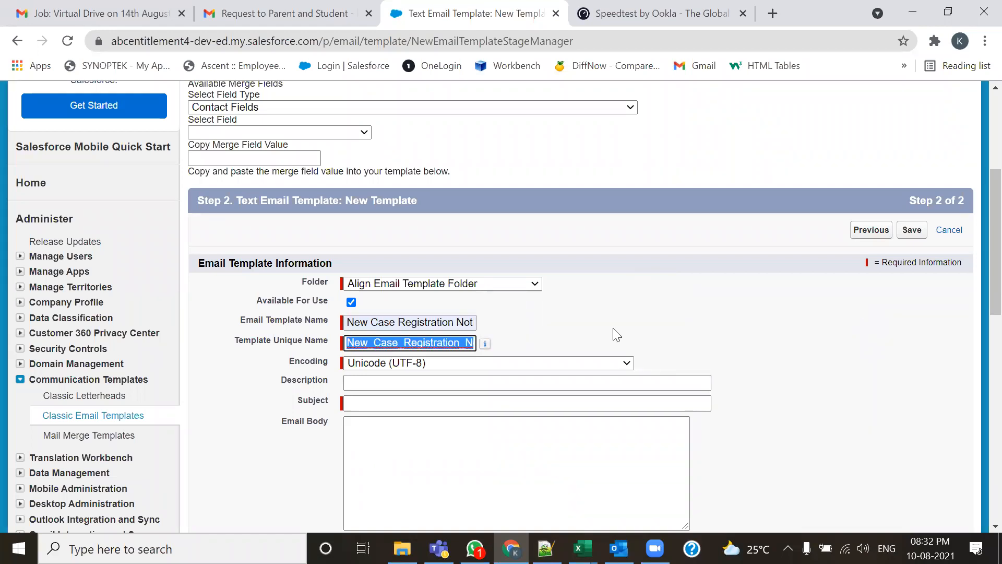
drag(233, 339, 329, 342)
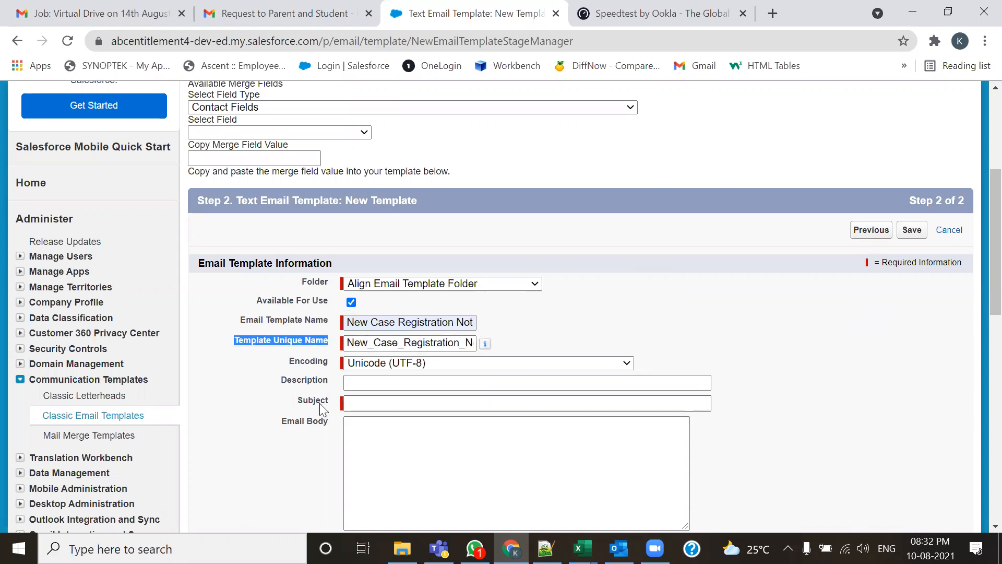
Copy the email template name into the description as New Case Registration Notification Template
click(387, 322)
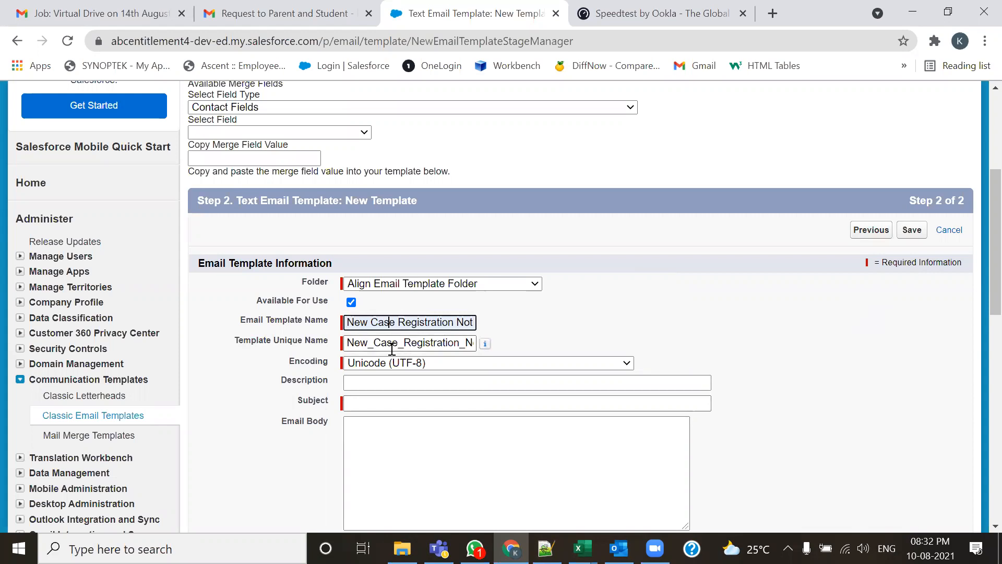
click(389, 382)
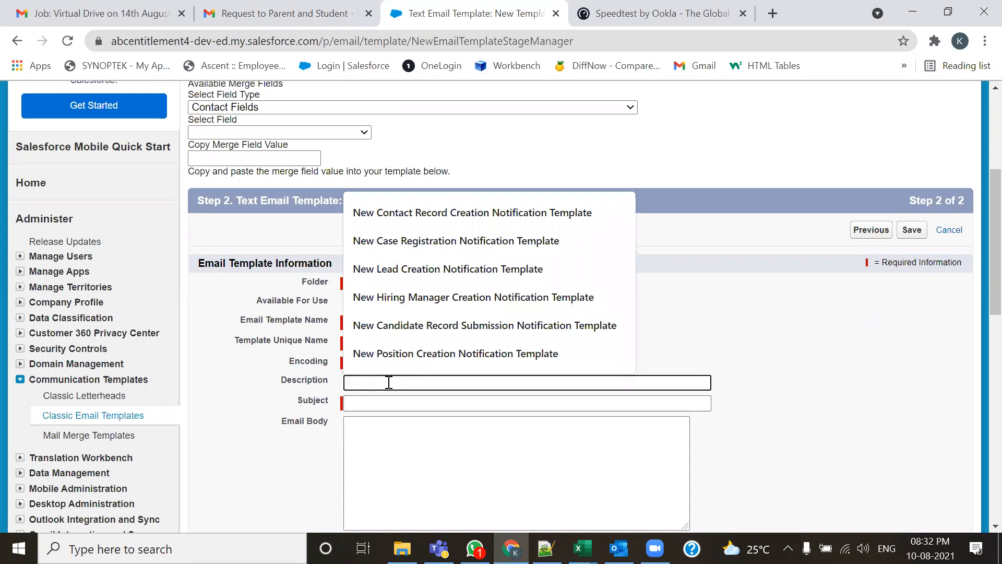
click(390, 322)
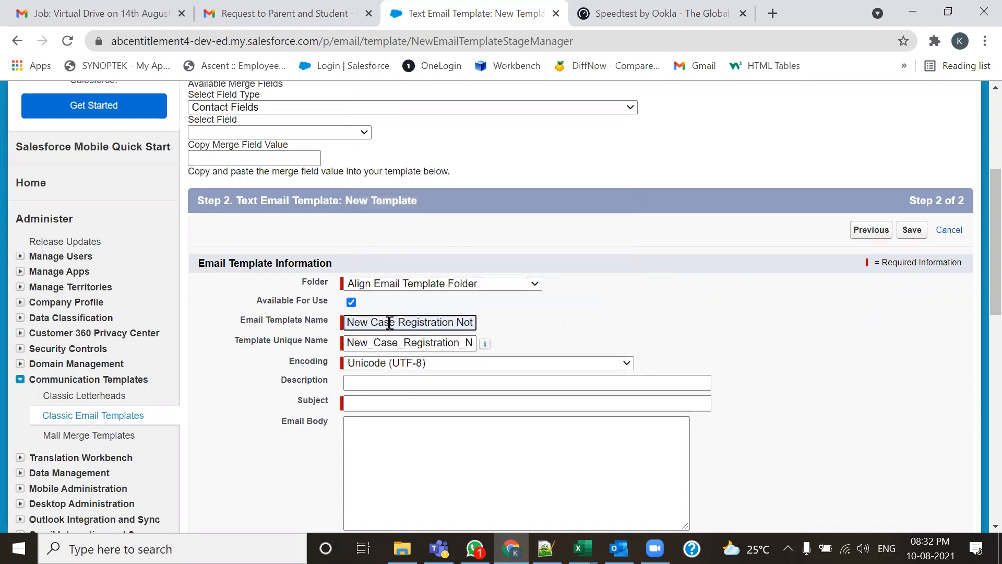
key(ctrl+a)
click(397, 382)
text(New Case Registration Notification Template)
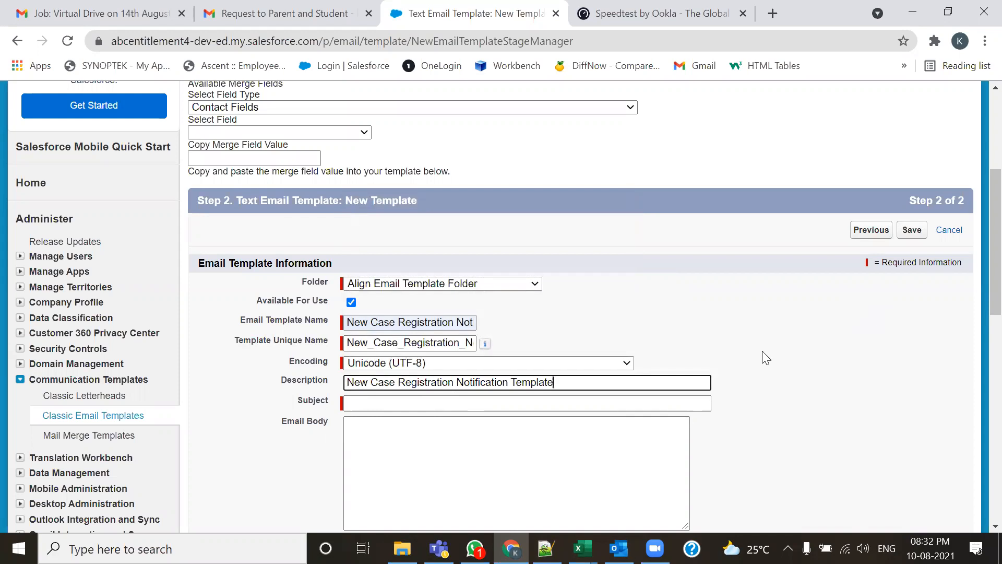
Switch to the Notepad++ notes and highlight the Email Subject and Email Content labels and the start of the subject text
key(alt+Tab)
key(alt+Tab)
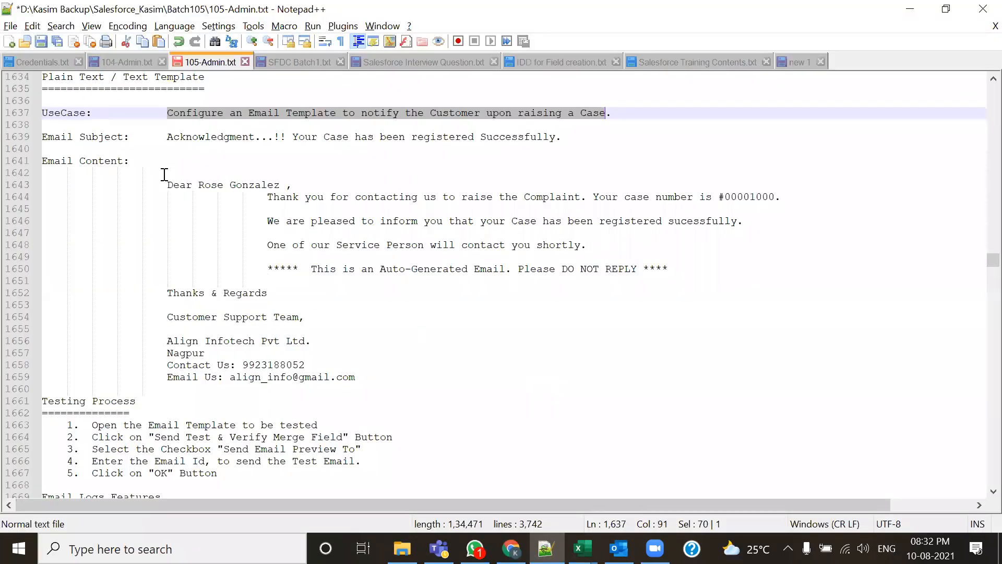
drag(136, 138, 35, 140)
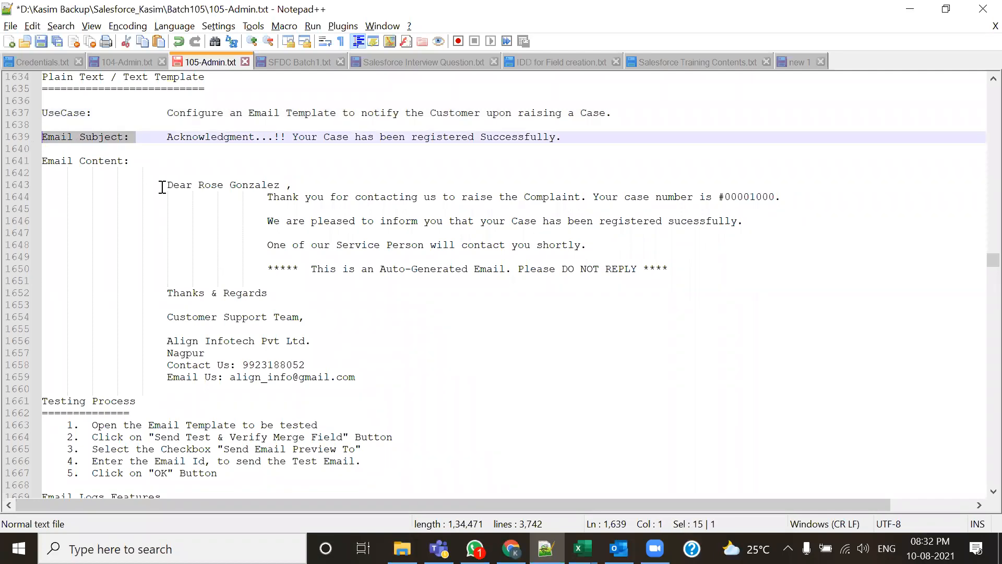
drag(129, 162, 36, 162)
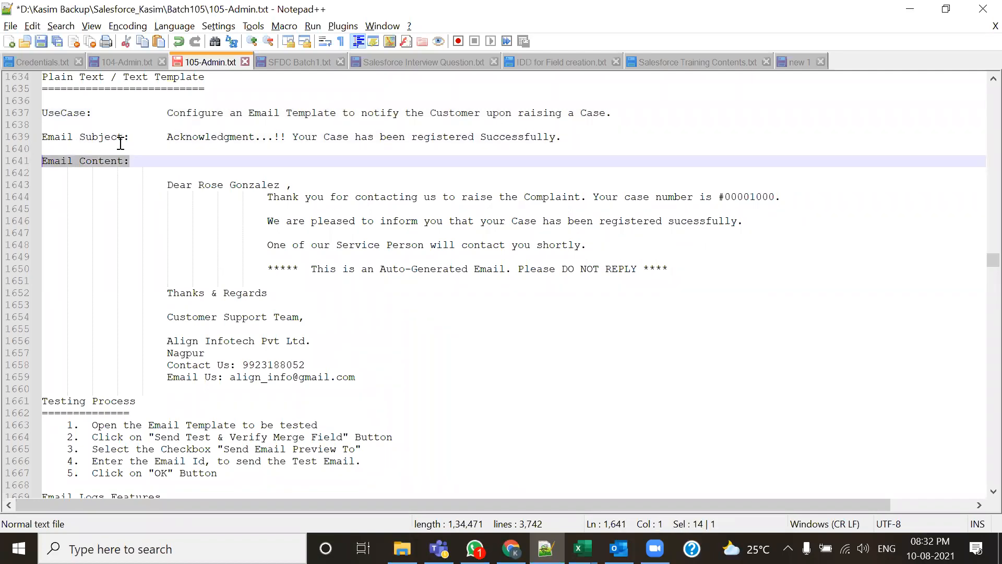
click(166, 139)
drag(166, 138, 210, 139)
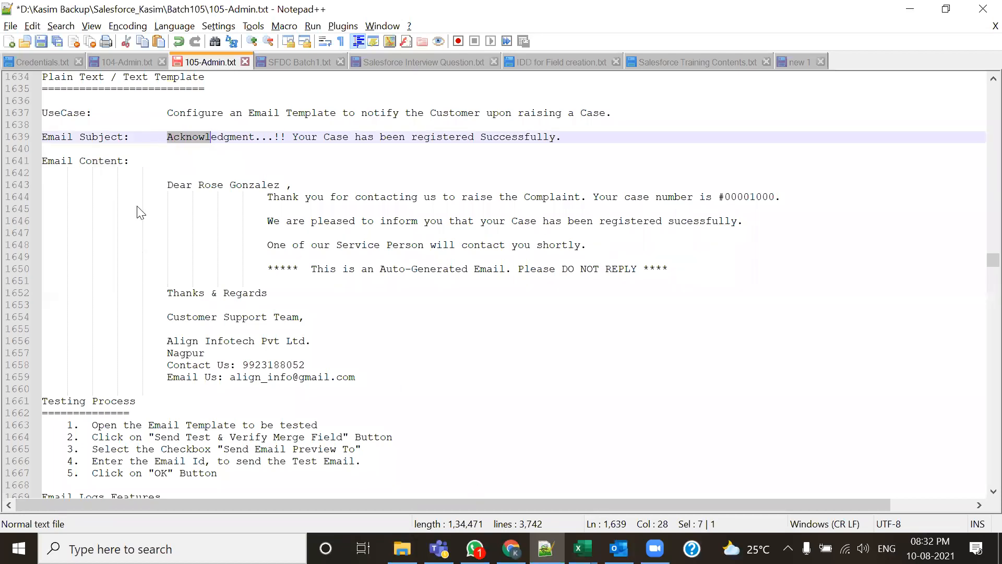
Switch to Gmail in the browser and highlight the subject of the open Request to Parent and Student email
key(alt+Tab)
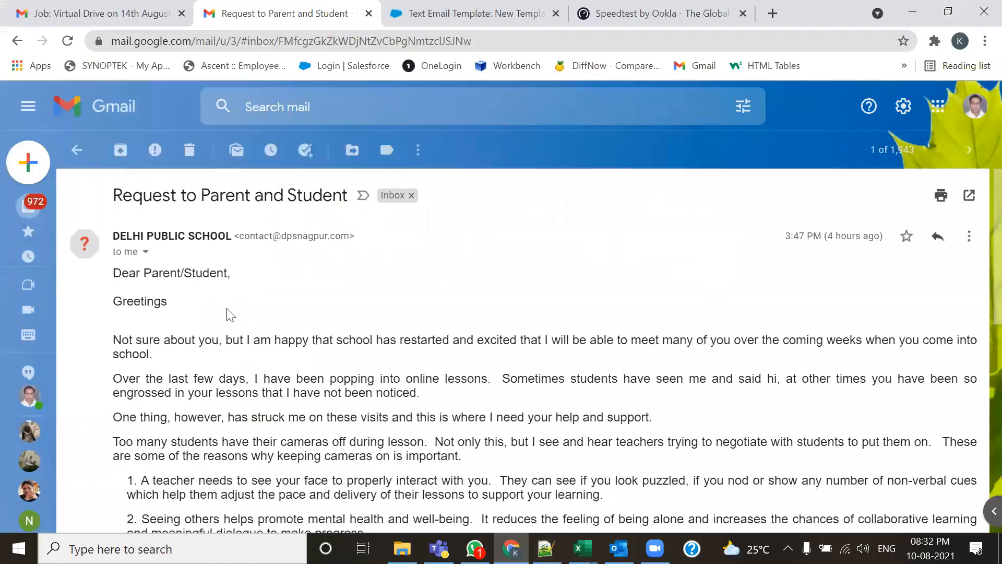
drag(112, 195, 351, 215)
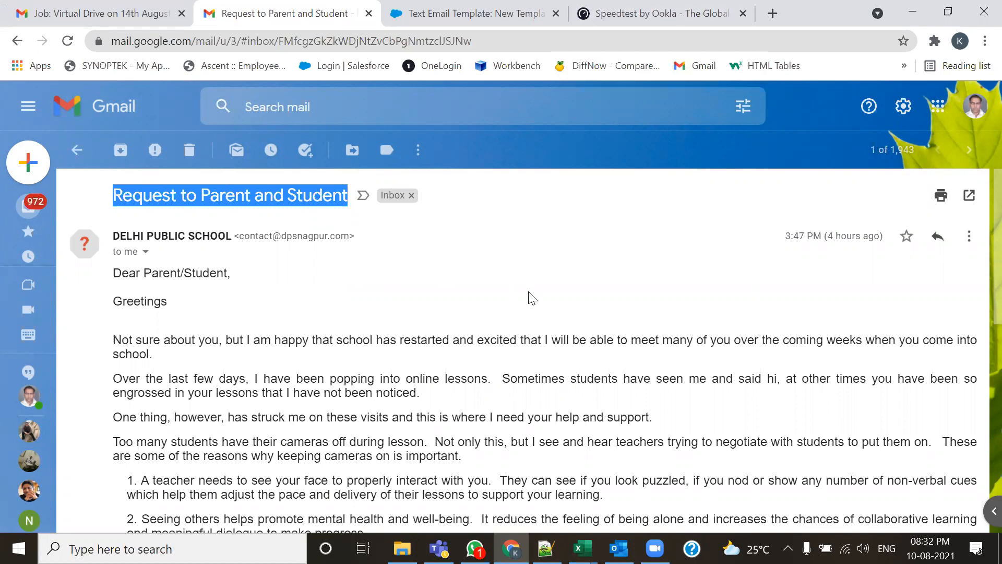
key(alt+Tab)
key(alt+Tab)
Return to the Gmail inbox, open a new message to show its Subject field and close it
click(119, 110)
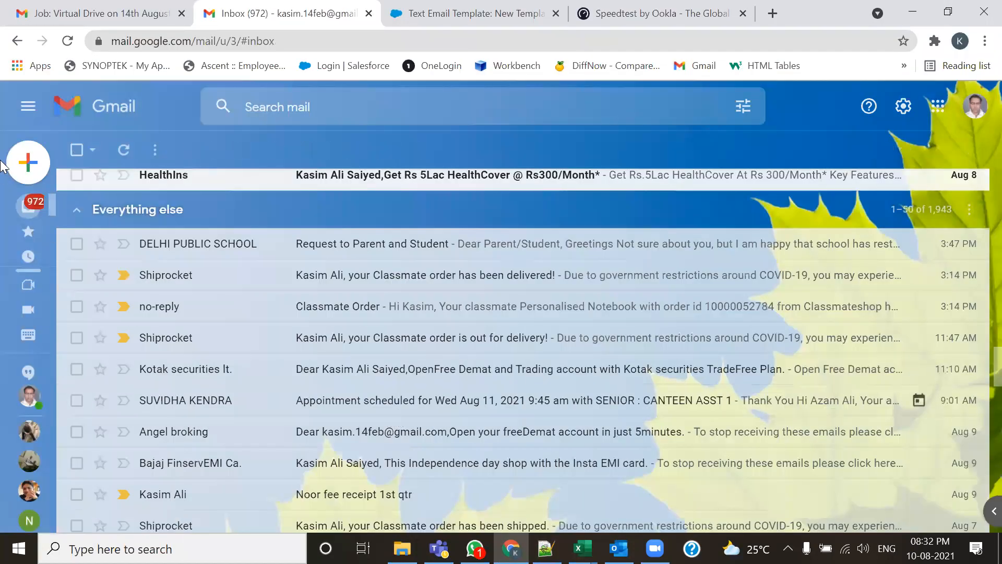
click(36, 164)
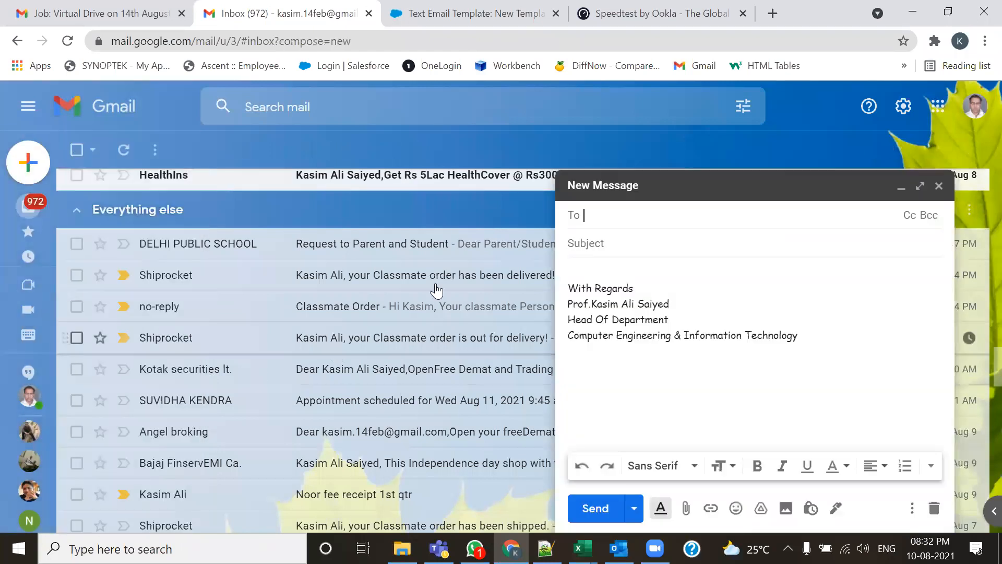
click(581, 247)
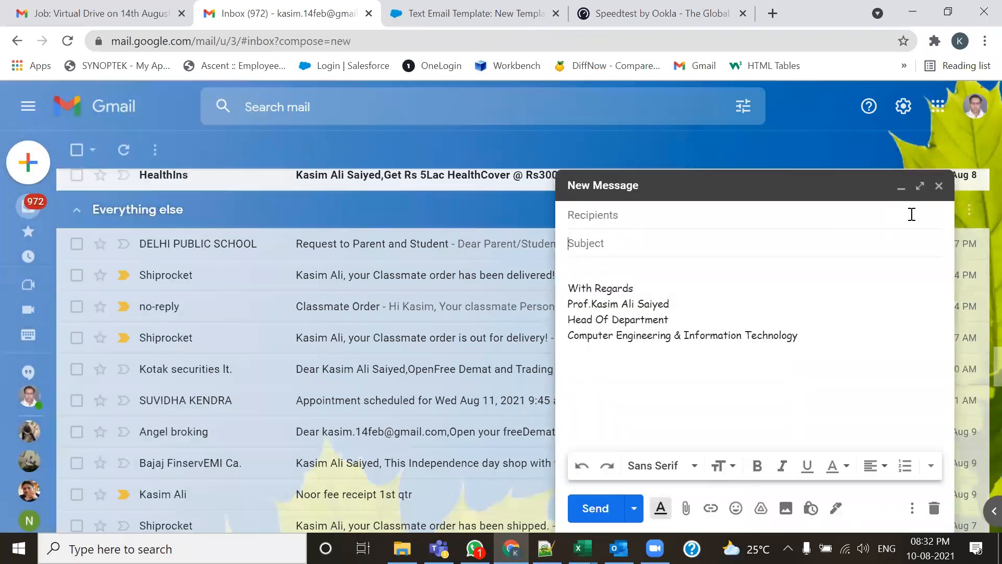
click(939, 186)
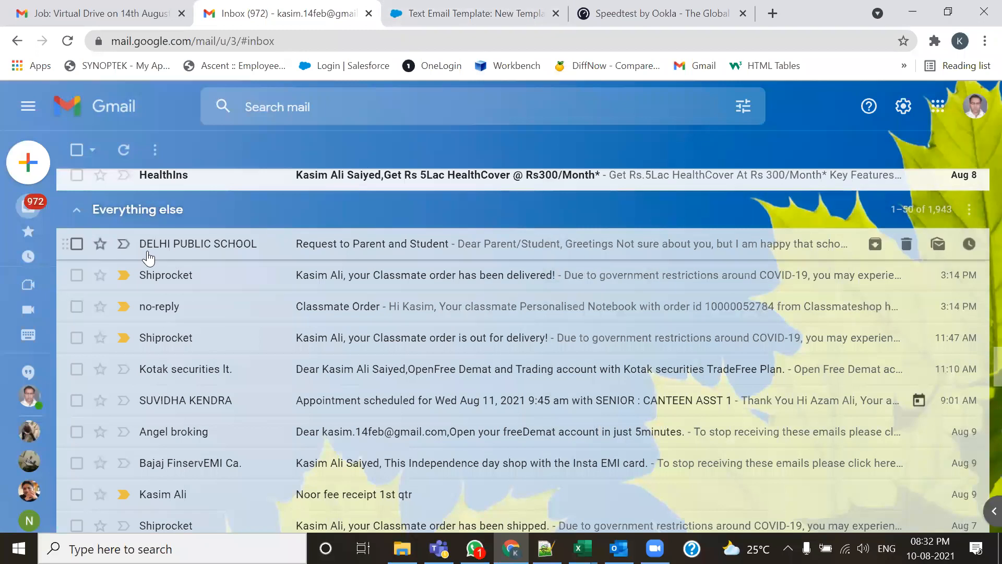
Copy the subject text "Acknowledgment...!! Your Case has been registered Successfully." from the Notepad++ notes and return to the Salesforce template form
key(alt+Tab)
click(208, 157)
click(170, 135)
drag(169, 136, 570, 132)
key(ctrl+c)
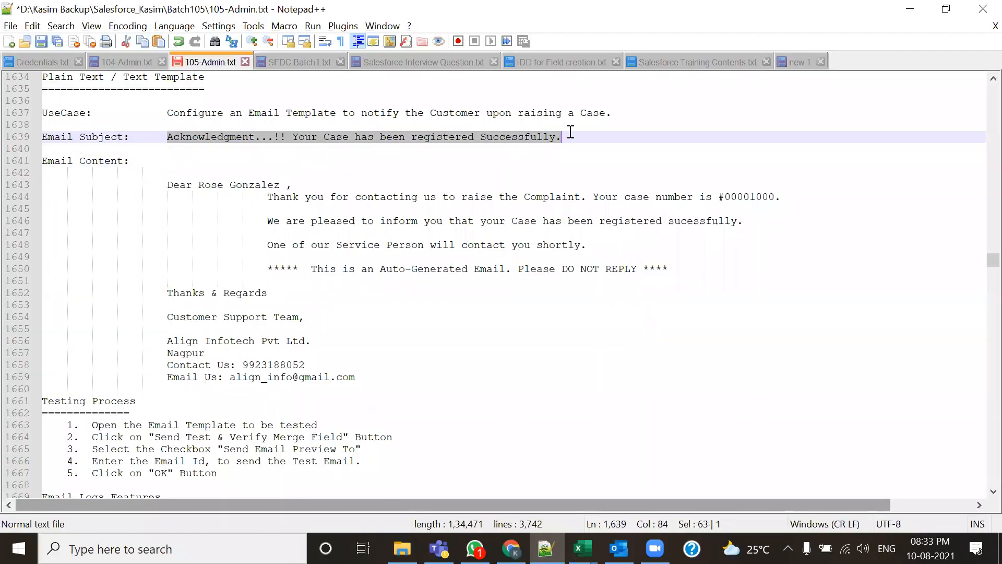
key(alt+Tab)
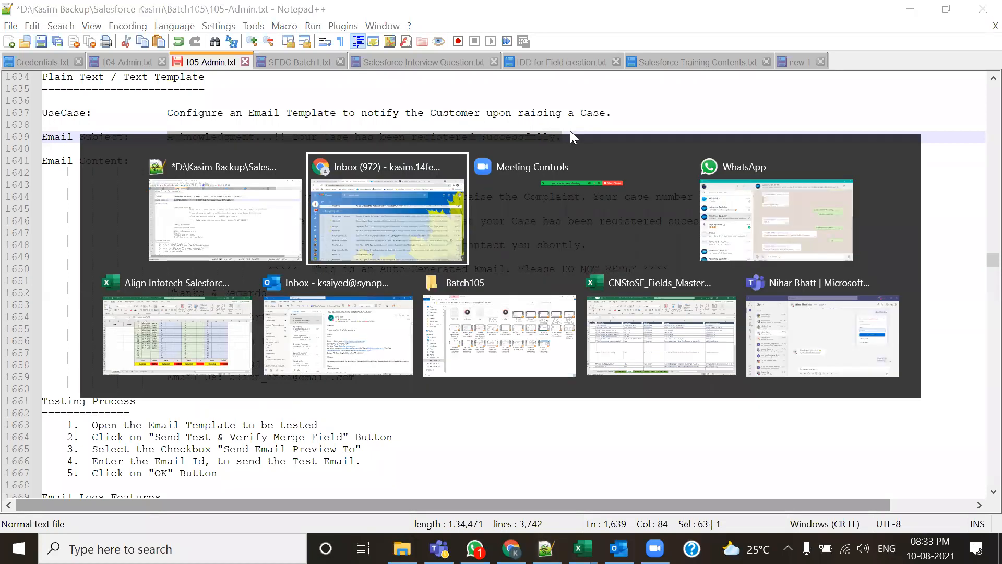
click(470, 14)
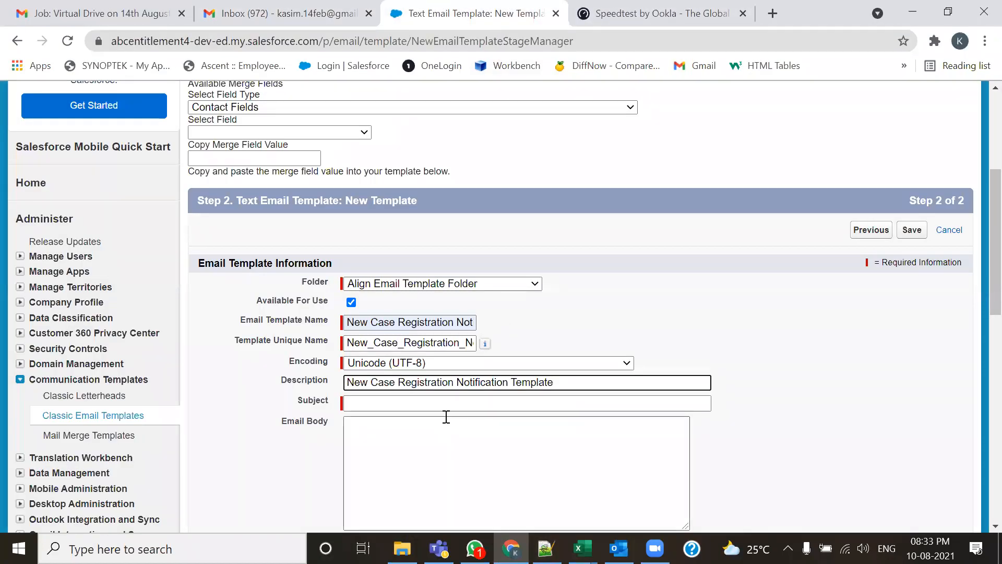
Close the Speedtest browser tab and paste the copied acknowledgment text into the template's Subject field
click(662, 15)
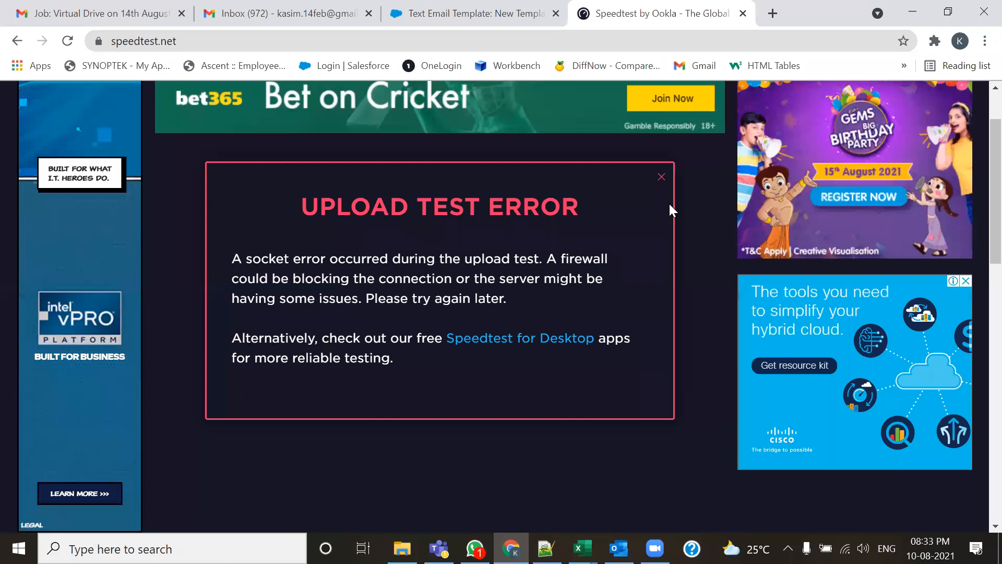
scroll(631, 296, up, 2)
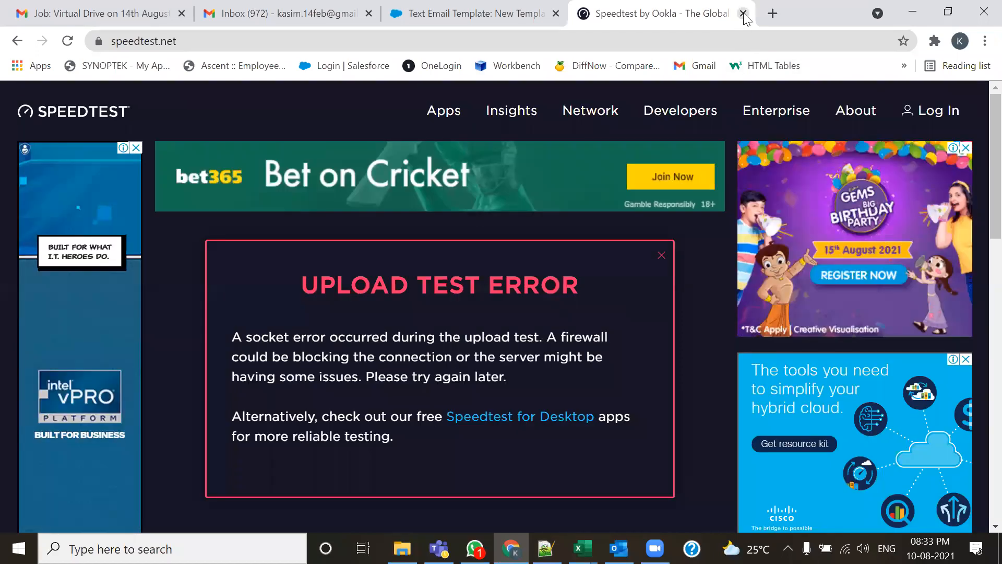
key(ctrl+w)
click(381, 402)
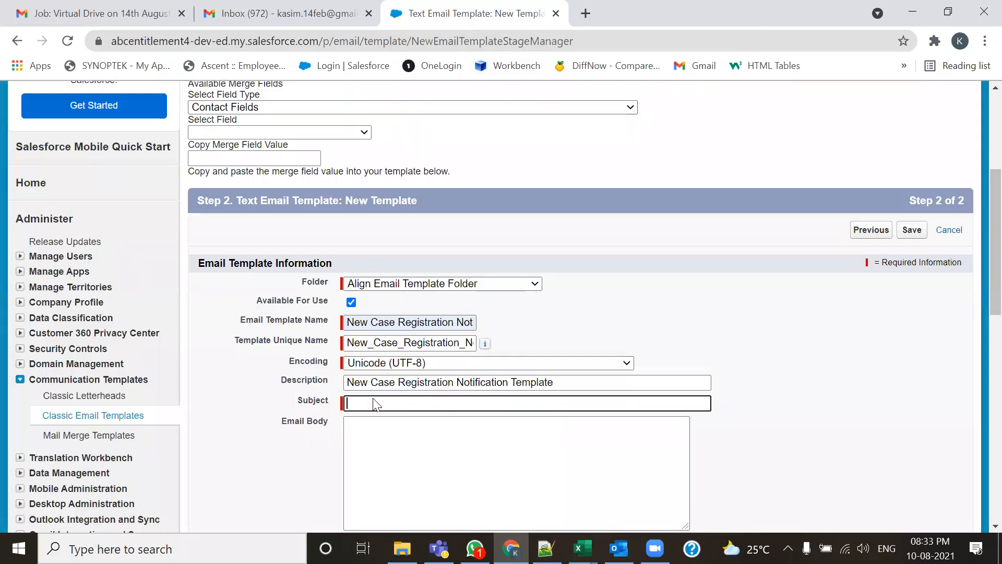
key(ctrl+v)
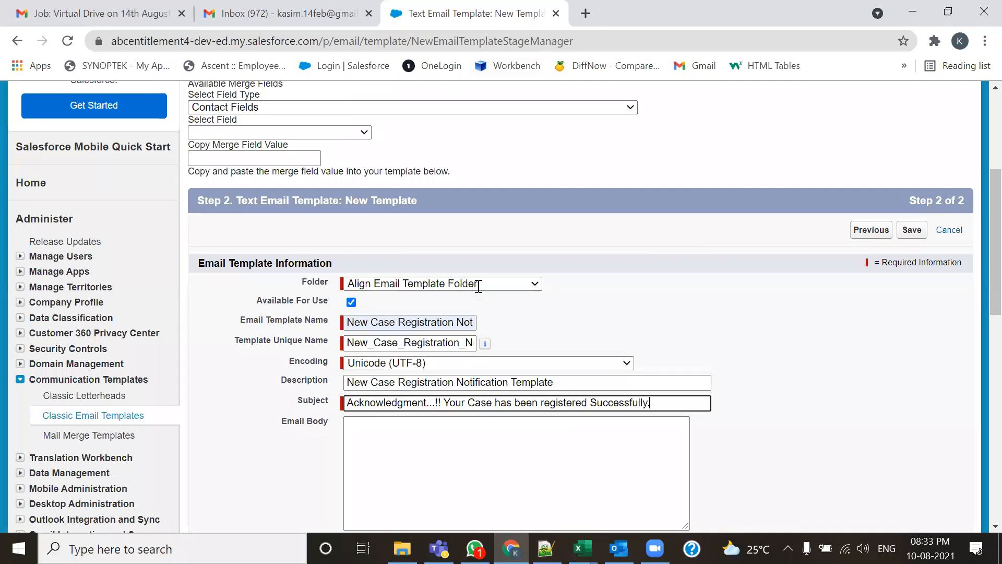
Copy the full email content, from the greeting to the Email Us line, from the Notepad++ notes into the Salesforce template's Email Body
key(alt+Tab)
drag(166, 183, 376, 376)
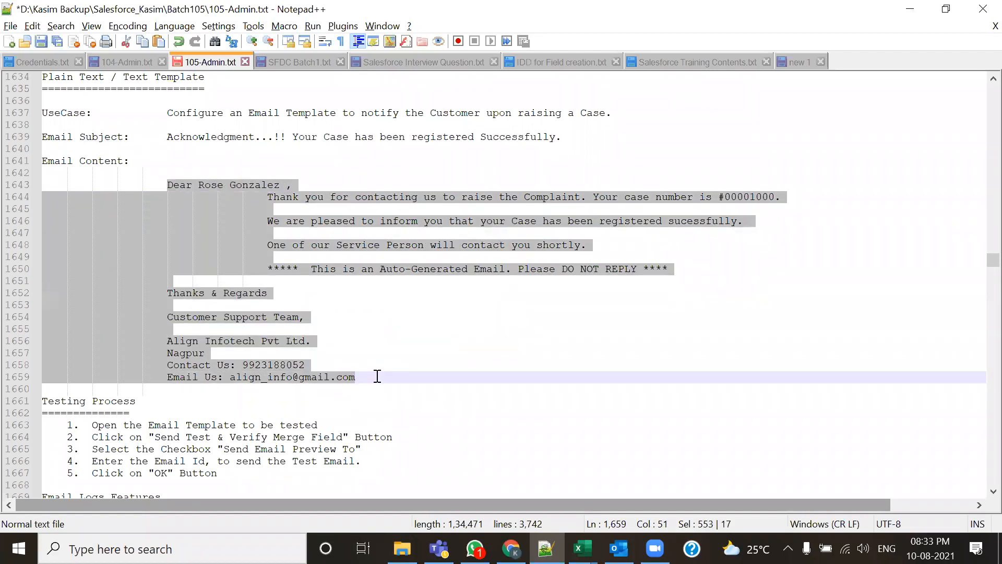
key(alt+Tab)
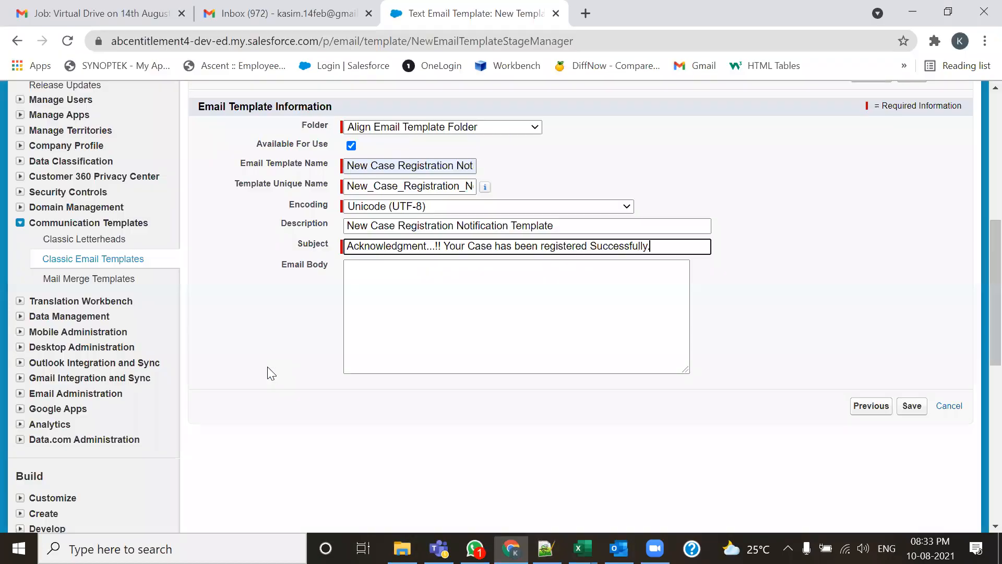
click(366, 287)
key(ctrl+v)
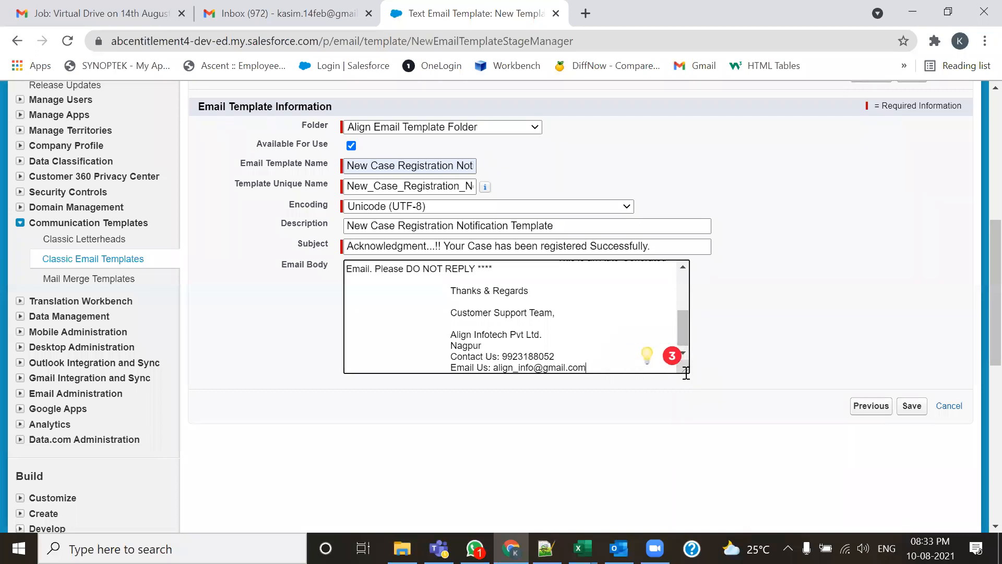
Enlarge the Email Body box in width and height so the whole message fits
drag(682, 368, 822, 482)
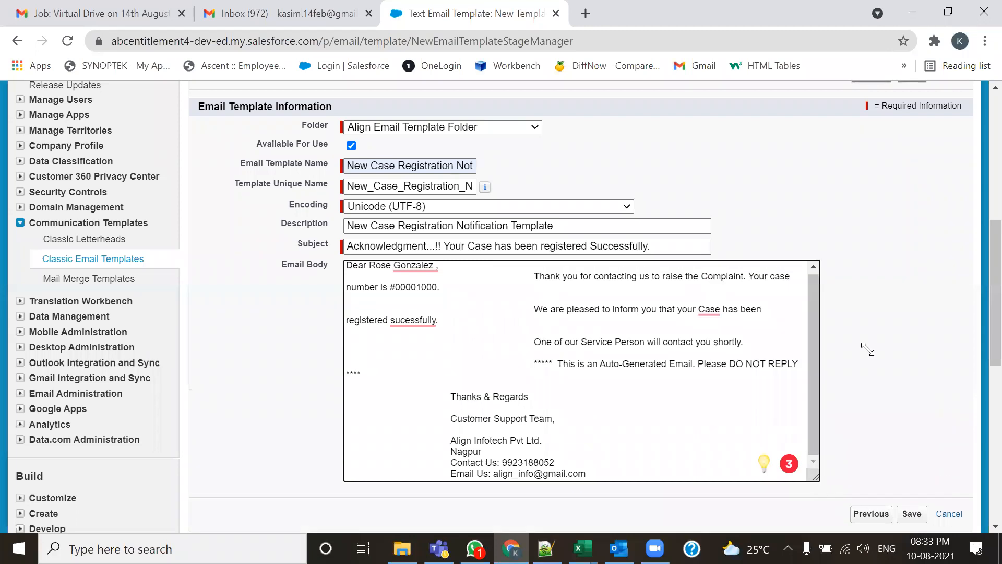
scroll(868, 349, down, 1)
drag(822, 404, 871, 476)
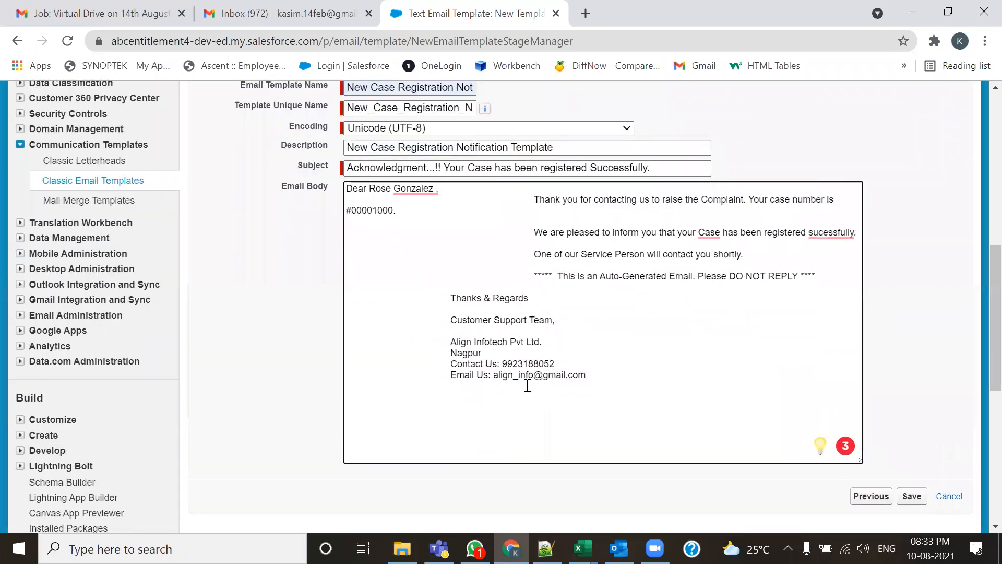
Remove the indentation before "Thank you for contacting us" and leave one blank line after the greeting
scroll(381, 269, up, 1)
click(537, 280)
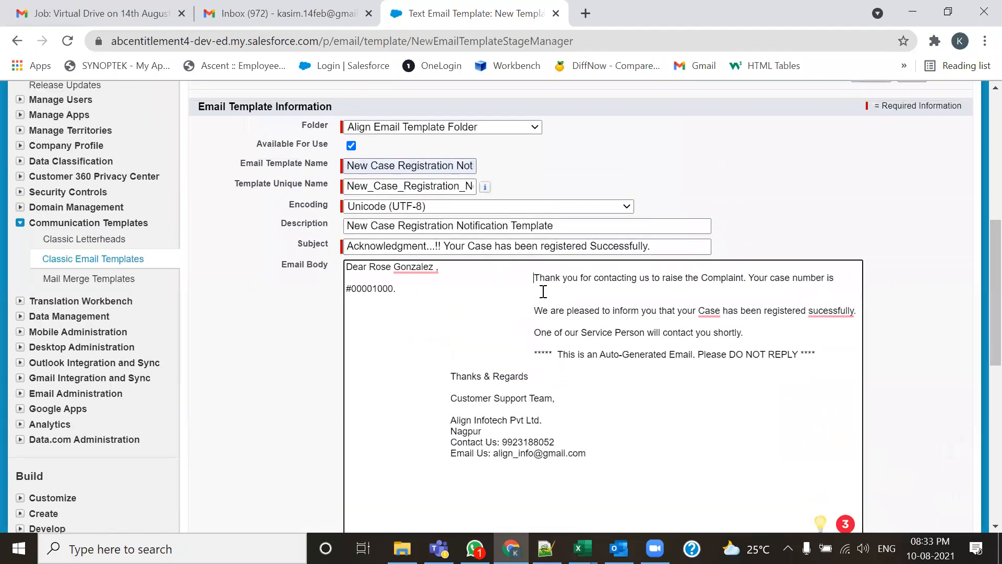
key(BackSpace)
key(BackSpace)
key(BackSpace)
key(BackSpace)
key(BackSpace)
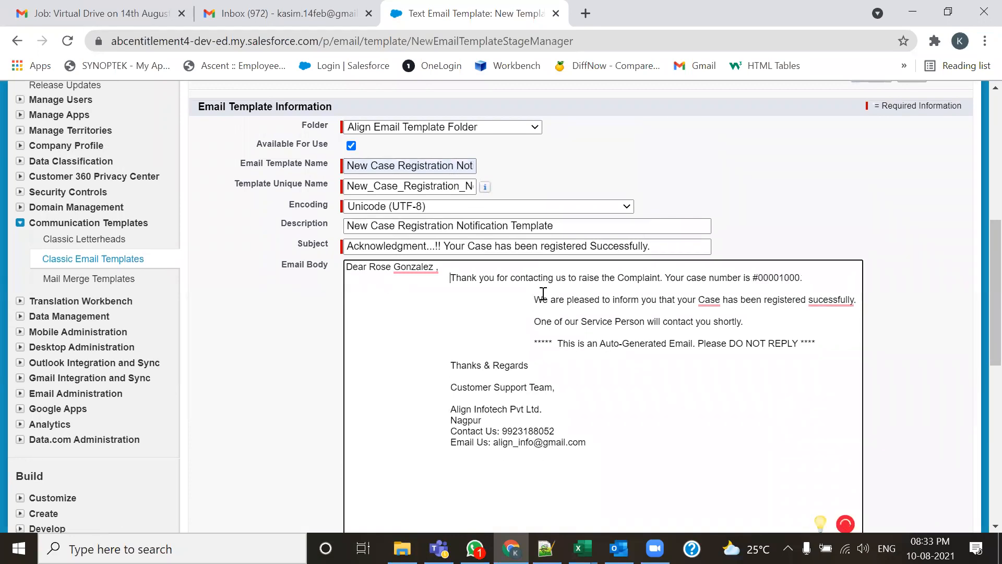
key(Return)
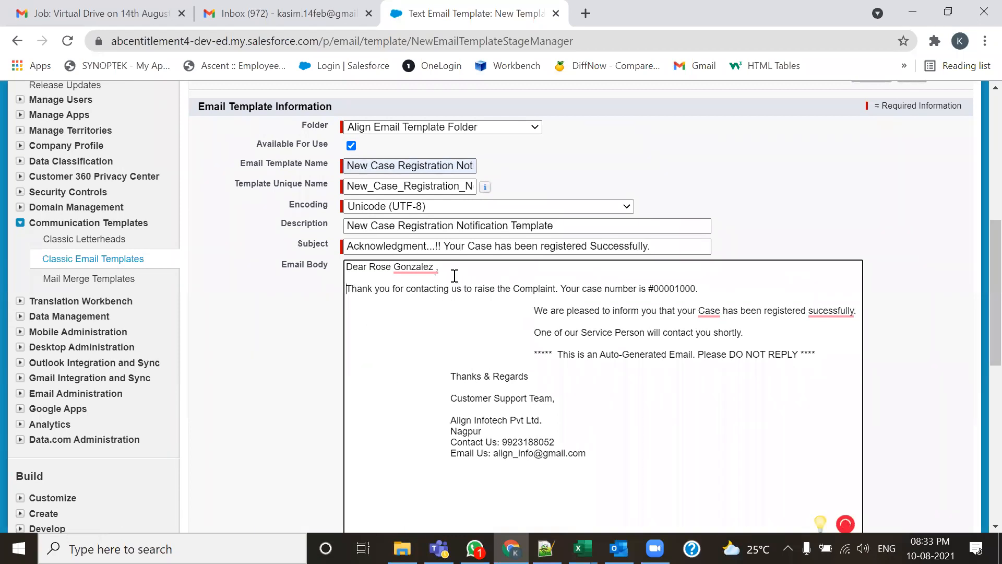
Accept the suggested removal of the space before the greeting's comma and move the "We are pleased to inform you" line to the left margin
mouse_move(429, 272)
click(424, 308)
click(534, 311)
key(BackSpace)
key(BackSpace)
key(BackSpace)
key(BackSpace)
key(BackSpace)
key(BackSpace)
key(BackSpace)
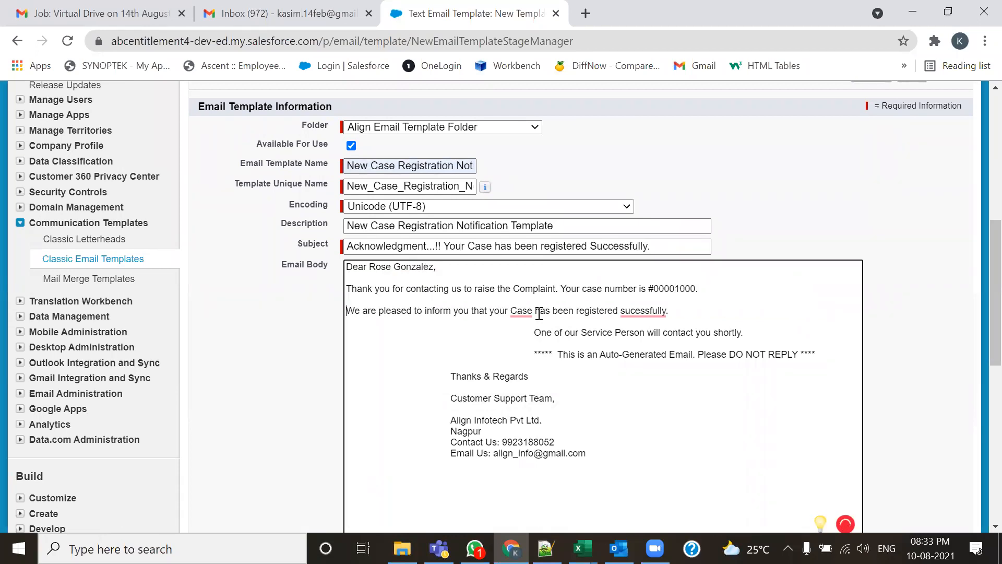
Accept the spelling corrections "case" and "successfully" in the "We are pleased to inform you" sentence
mouse_move(519, 309)
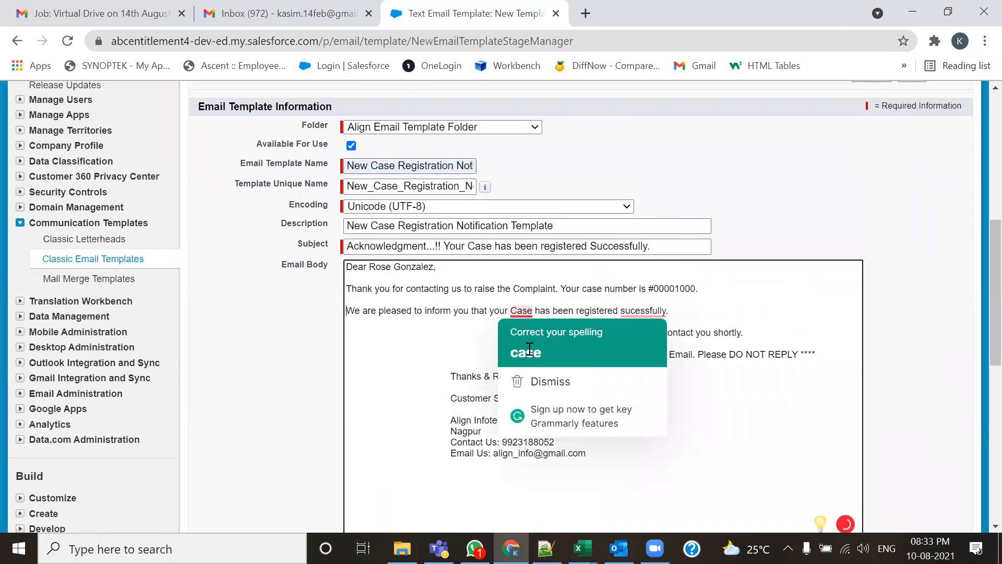
click(530, 348)
mouse_move(633, 309)
click(647, 337)
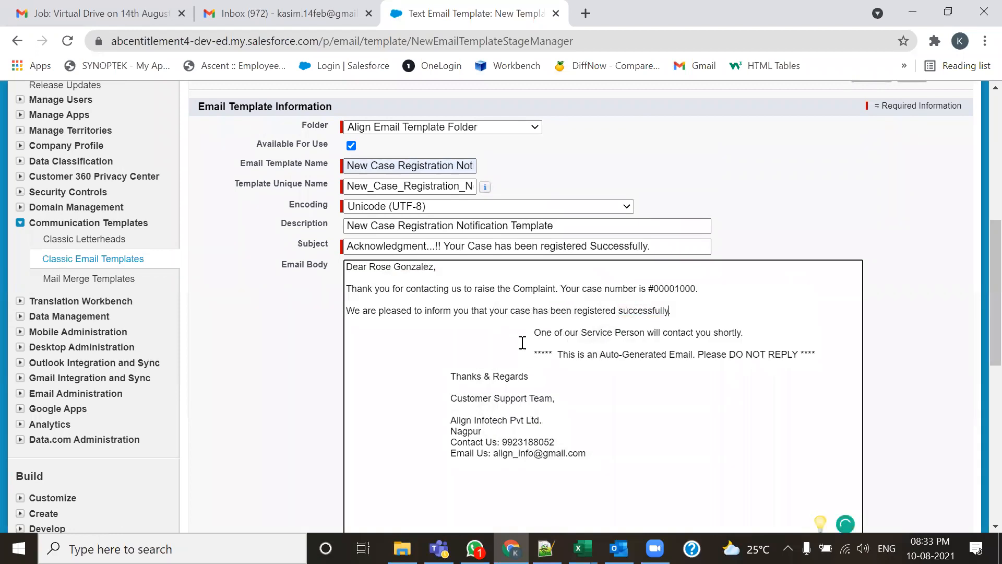
Remove the indentation before the "One of our Service Person will contact you shortly." line
click(539, 334)
key(BackSpace)
key(BackSpace)
key(BackSpace)
key(BackSpace)
key(BackSpace)
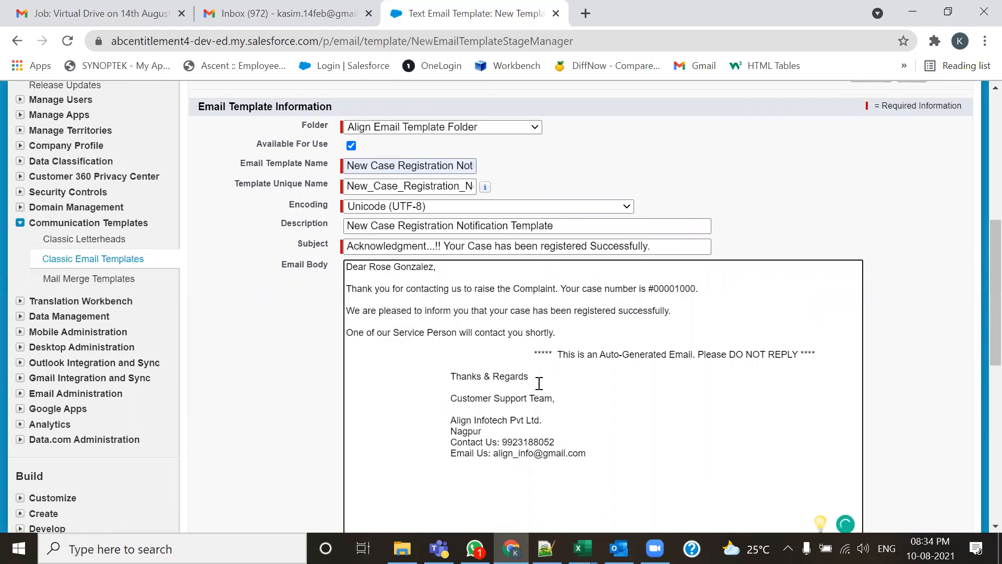
Remove the indentation before the "This is an Auto-Generated Email. Please DO NOT REPLY" line, including its leading asterisks
key(BackSpace)
key(BackSpace)
key(BackSpace)
key(BackSpace)
key(BackSpace)
key(BackSpace)
key(BackSpace)
key(BackSpace)
key(BackSpace)
key(BackSpace)
key(BackSpace)
key(BackSpace)
key(BackSpace)
key(BackSpace)
key(BackSpace)
key(BackSpace)
key(BackSpace)
key(BackSpace)
key(BackSpace)
key(BackSpace)
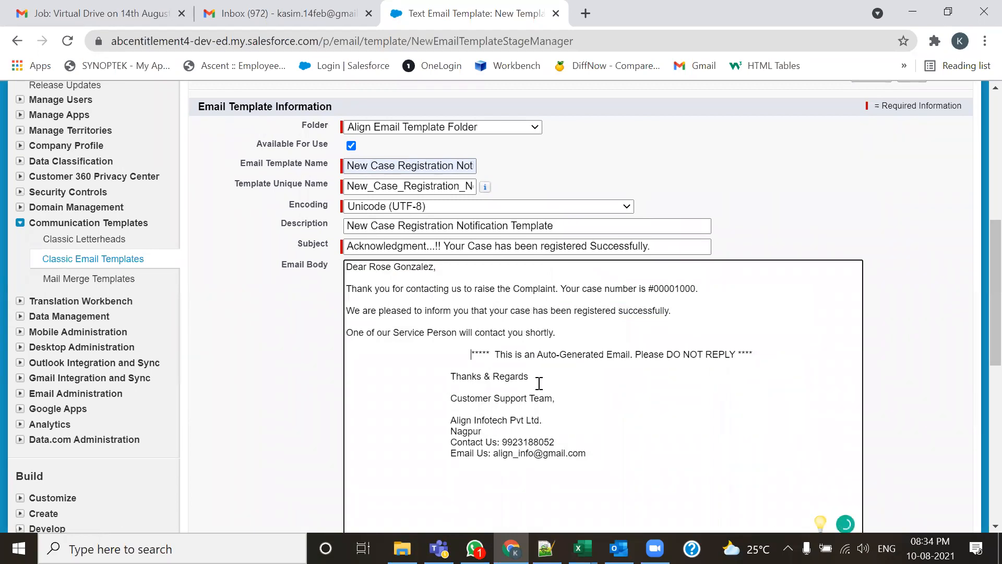
key(BackSpace)
key(BackSpace)
key(BackSpace)
key(BackSpace)
key(BackSpace)
key(BackSpace)
key(BackSpace)
key(BackSpace)
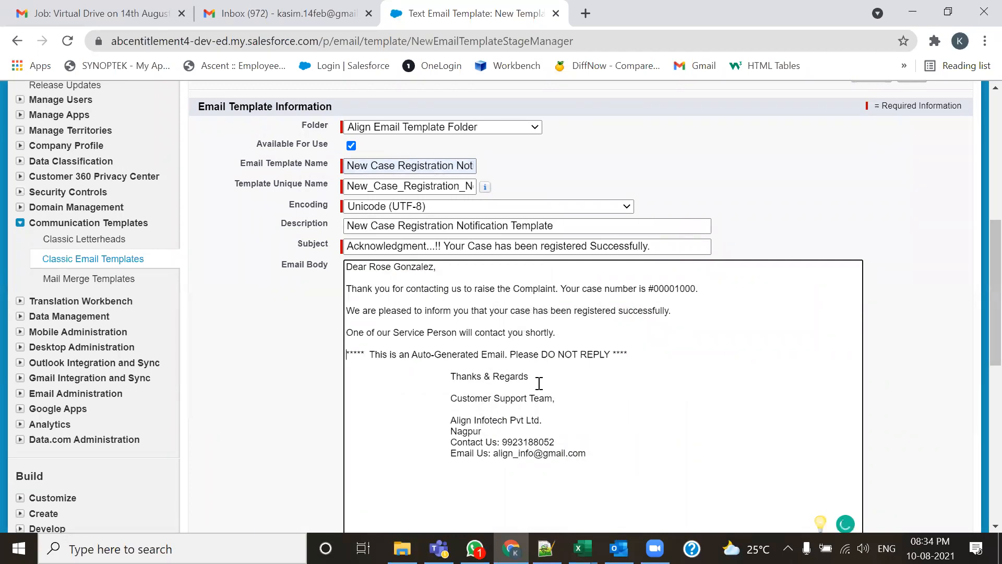
Remove the indentation before the "Thanks & Regards" line
click(451, 377)
key(BackSpace)
key(BackSpace)
key(BackSpace)
key(BackSpace)
key(BackSpace)
key(BackSpace)
key(BackSpace)
key(BackSpace)
key(BackSpace)
key(BackSpace)
key(BackSpace)
key(BackSpace)
key(BackSpace)
key(BackSpace)
key(BackSpace)
key(BackSpace)
key(BackSpace)
key(BackSpace)
key(BackSpace)
key(BackSpace)
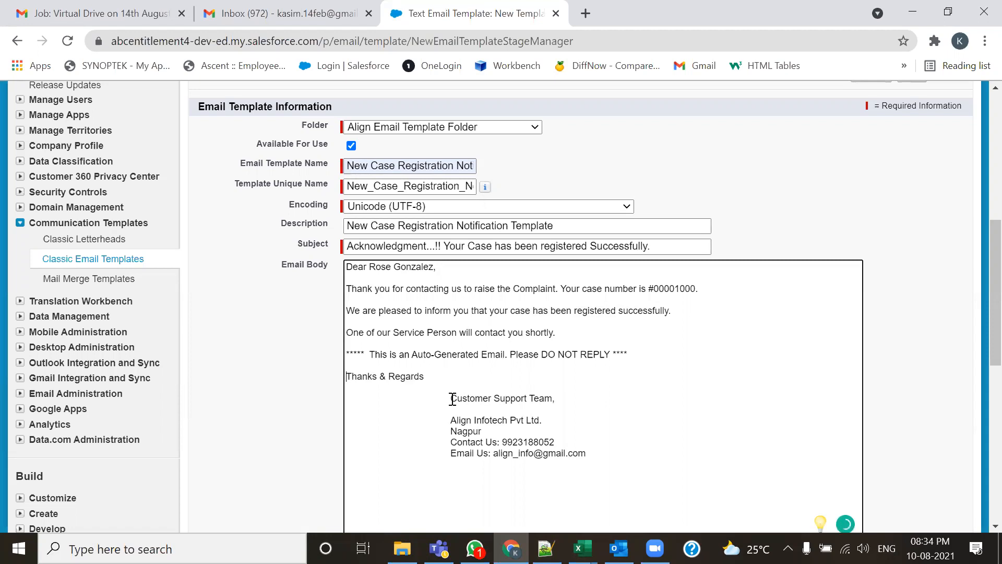
Move the "Customer Support Team," line to the left margin, keeping one blank line below "Thanks & Regards"
key(BackSpace)
key(BackSpace)
key(BackSpace)
key(BackSpace)
key(BackSpace)
key(BackSpace)
key(BackSpace)
key(BackSpace)
key(BackSpace)
key(BackSpace)
key(BackSpace)
key(BackSpace)
key(BackSpace)
key(BackSpace)
key(BackSpace)
key(BackSpace)
key(BackSpace)
key(BackSpace)
key(BackSpace)
key(BackSpace)
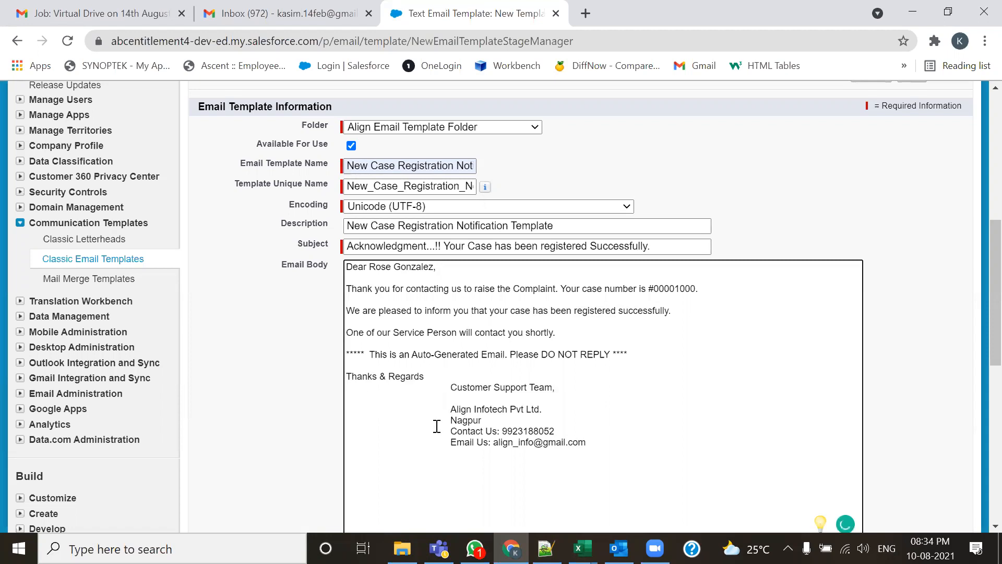
key(BackSpace)
key(BackSpace)
key(BackSpace)
key(BackSpace)
key(BackSpace)
key(BackSpace)
key(BackSpace)
key(BackSpace)
key(BackSpace)
key(BackSpace)
key(BackSpace)
key(BackSpace)
key(BackSpace)
key(BackSpace)
key(BackSpace)
key(BackSpace)
key(BackSpace)
key(BackSpace)
key(BackSpace)
key(BackSpace)
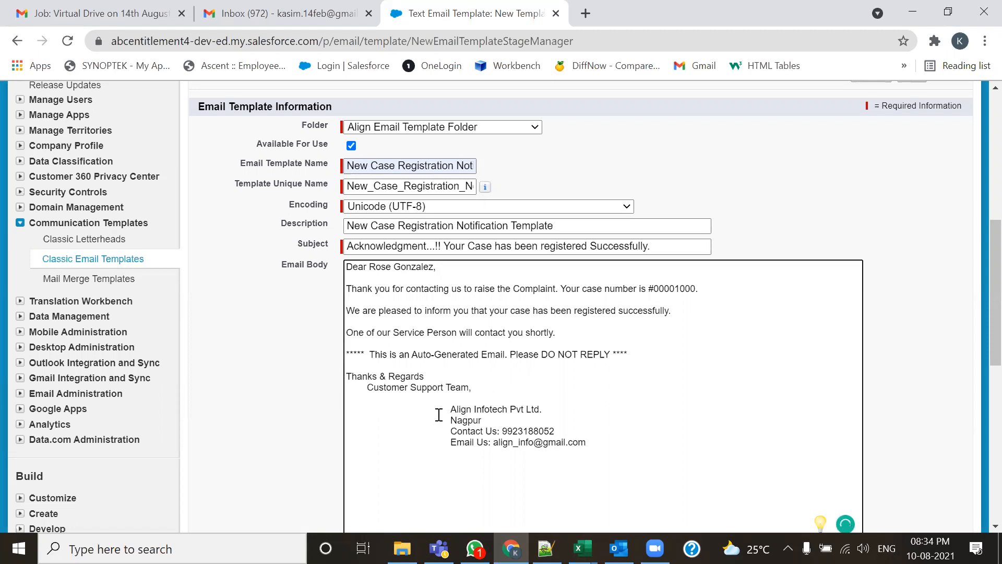
key(BackSpace)
key(BackSpace)
key(BackSpace)
key(BackSpace)
key(BackSpace)
key(BackSpace)
key(BackSpace)
key(BackSpace)
key(Return)
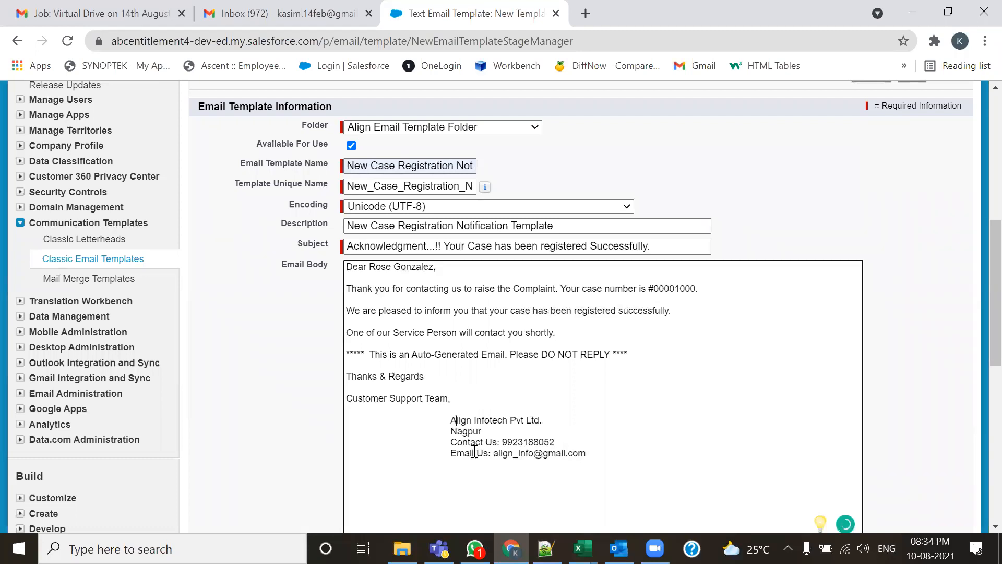
Remove the indentation before the "Align Infotech Pvt Ltd." line in the signature
key(BackSpace)
key(BackSpace)
key(BackSpace)
key(BackSpace)
key(BackSpace)
key(BackSpace)
key(BackSpace)
key(BackSpace)
key(BackSpace)
key(BackSpace)
key(BackSpace)
key(BackSpace)
key(BackSpace)
key(BackSpace)
key(BackSpace)
key(BackSpace)
key(BackSpace)
key(BackSpace)
key(BackSpace)
key(BackSpace)
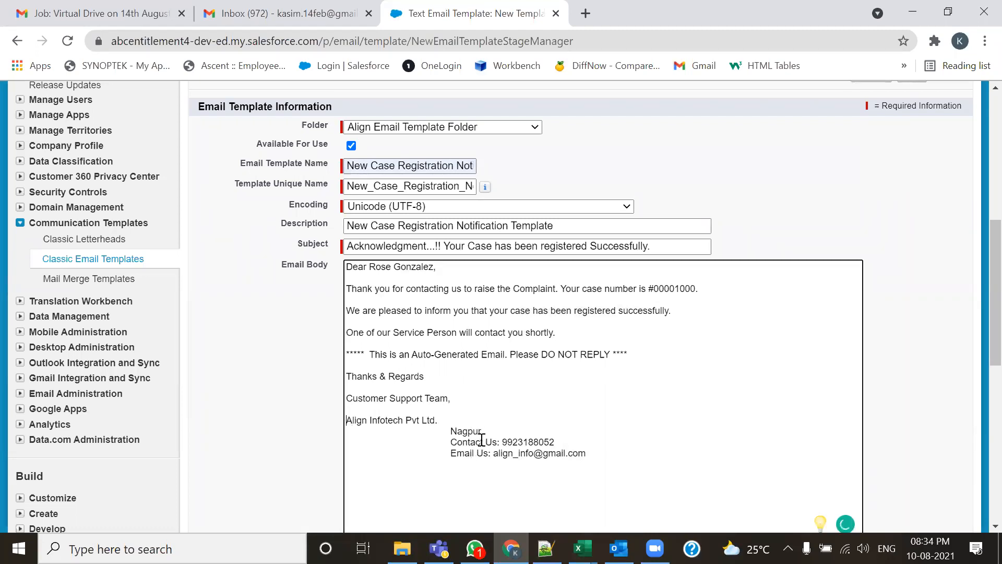
Delete the blank line and leftover indentation so "Align Infotech Pvt Ltd." sits at the left margin directly below "Customer Support Team,"
key(BackSpace)
key(BackSpace)
key(BackSpace)
key(BackSpace)
key(BackSpace)
key(BackSpace)
key(BackSpace)
key(BackSpace)
key(BackSpace)
key(BackSpace)
key(BackSpace)
key(BackSpace)
key(BackSpace)
key(BackSpace)
key(BackSpace)
key(BackSpace)
key(BackSpace)
key(BackSpace)
key(BackSpace)
key(BackSpace)
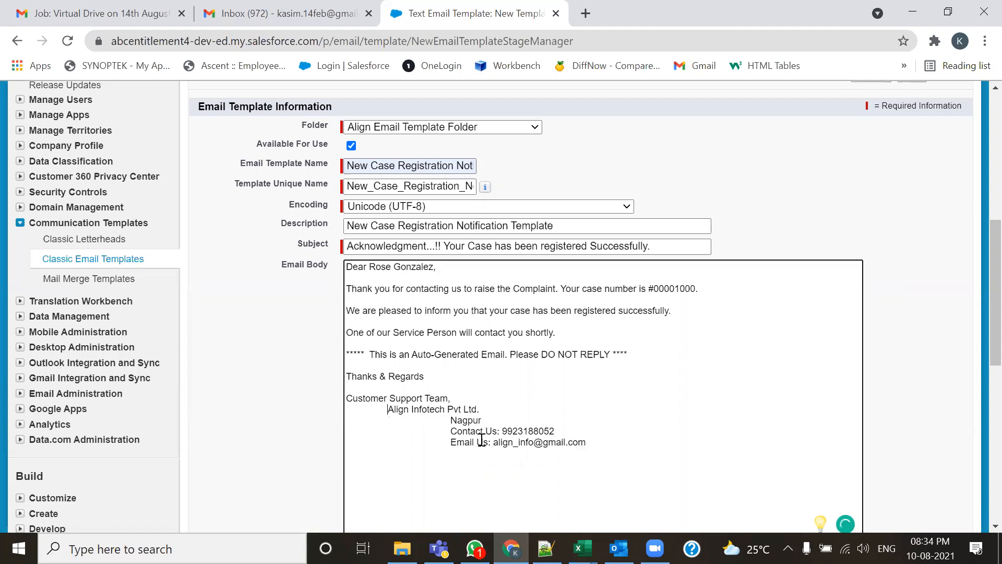
Remove the indentation before the "Nagpur" line in the signature
drag(455, 420, 450, 421)
key(BackSpace)
key(BackSpace)
key(BackSpace)
key(BackSpace)
key(BackSpace)
key(BackSpace)
key(BackSpace)
key(BackSpace)
key(BackSpace)
key(BackSpace)
key(BackSpace)
key(BackSpace)
key(BackSpace)
key(BackSpace)
key(BackSpace)
key(BackSpace)
key(BackSpace)
key(BackSpace)
key(BackSpace)
key(BackSpace)
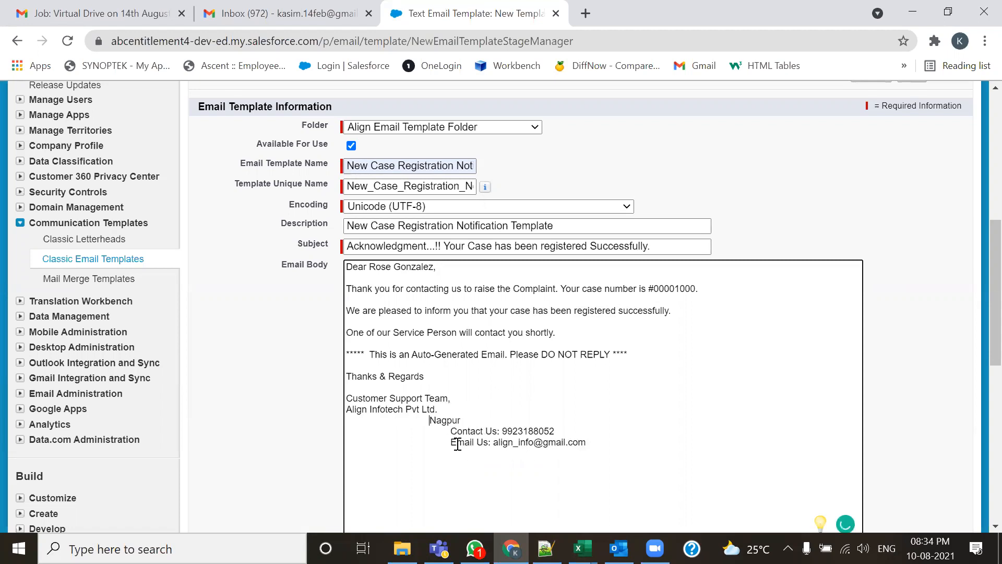
Remove the indentation before the "Contact Us" line in the signature
click(450, 431)
key(BackSpace)
key(BackSpace)
key(BackSpace)
key(BackSpace)
key(BackSpace)
key(BackSpace)
key(BackSpace)
key(BackSpace)
key(BackSpace)
key(BackSpace)
key(BackSpace)
key(BackSpace)
key(BackSpace)
key(BackSpace)
key(BackSpace)
key(BackSpace)
key(BackSpace)
key(BackSpace)
key(BackSpace)
key(BackSpace)
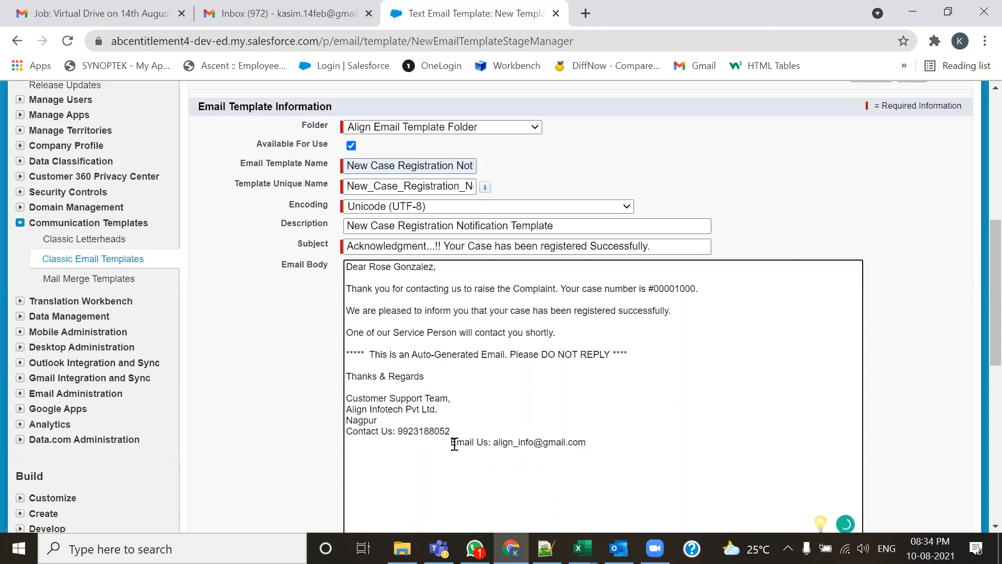
Remove the indentation before the "Email Us" line at the end of the signature
key(BackSpace)
key(BackSpace)
key(BackSpace)
key(BackSpace)
key(BackSpace)
key(BackSpace)
key(BackSpace)
key(BackSpace)
key(BackSpace)
key(BackSpace)
key(BackSpace)
key(BackSpace)
key(BackSpace)
key(BackSpace)
key(BackSpace)
key(BackSpace)
key(BackSpace)
key(BackSpace)
key(BackSpace)
key(BackSpace)
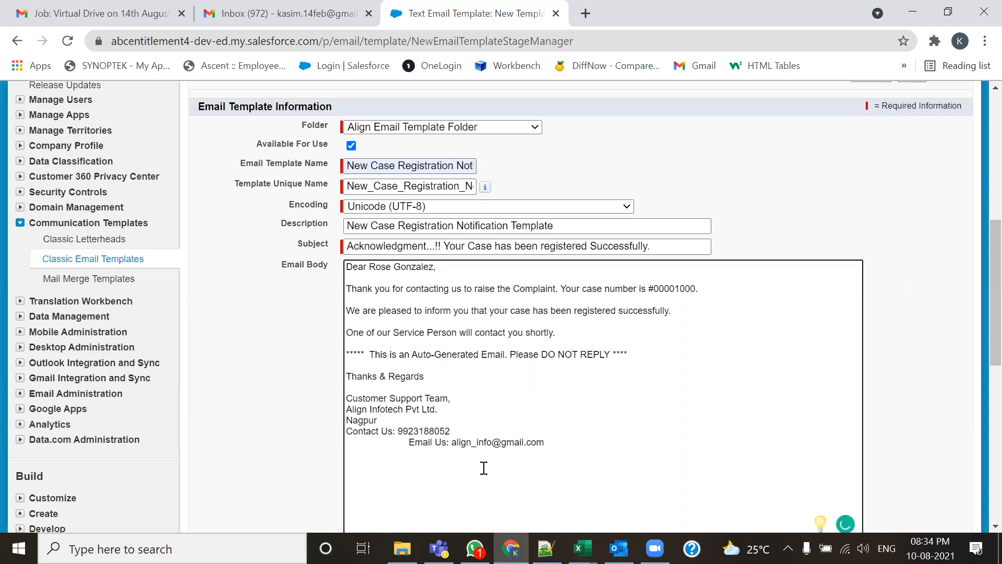
Save the email template and bring up its plain text preview
scroll(506, 405, down, 3)
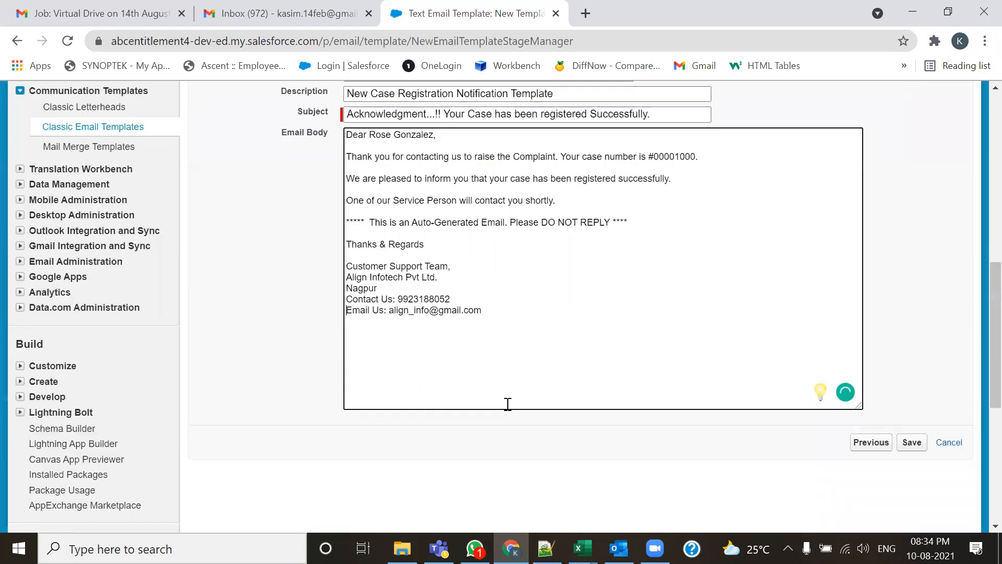
click(914, 418)
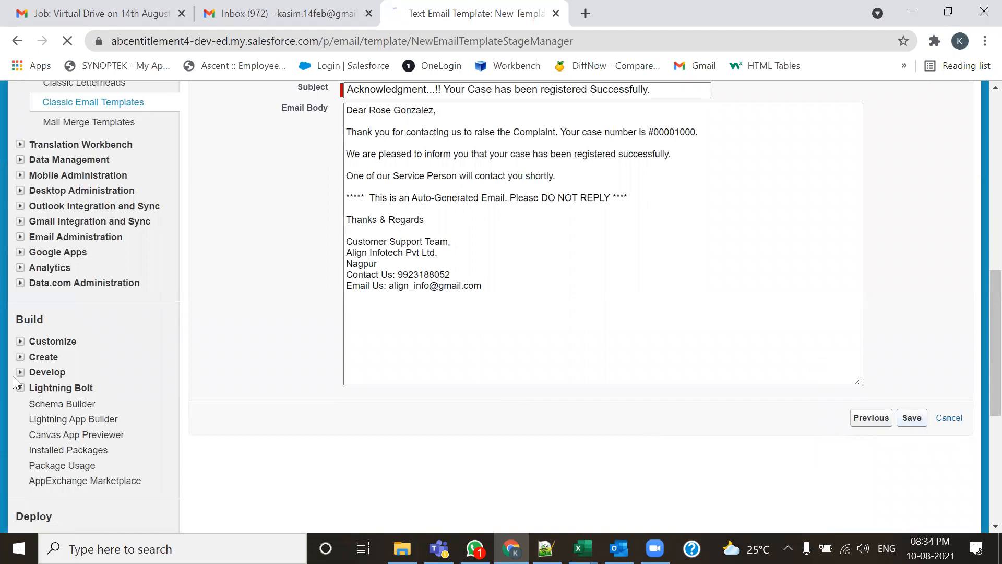
scroll(392, 296, down, 5)
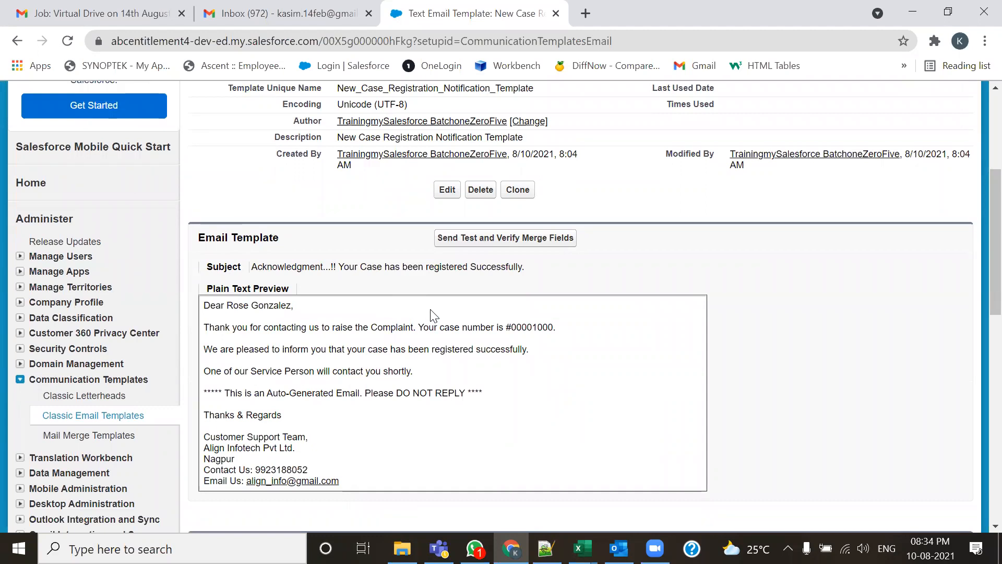
Switch to the 105-Admin.txt notes in Notepad++ and read the template use case and the Testing Process instructions
key(alt+Tab)
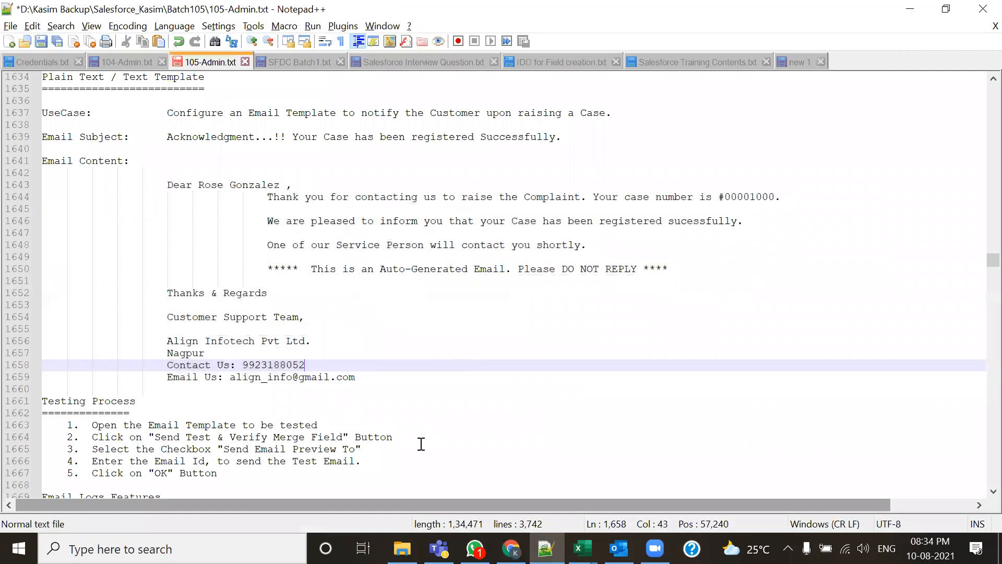
drag(355, 377, 22, 113)
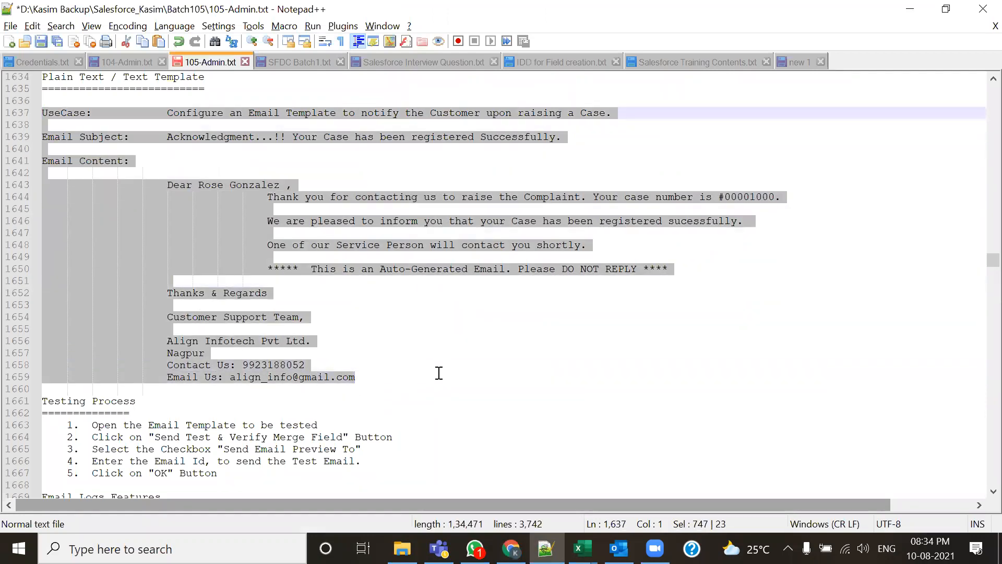
scroll(439, 373, down, 2)
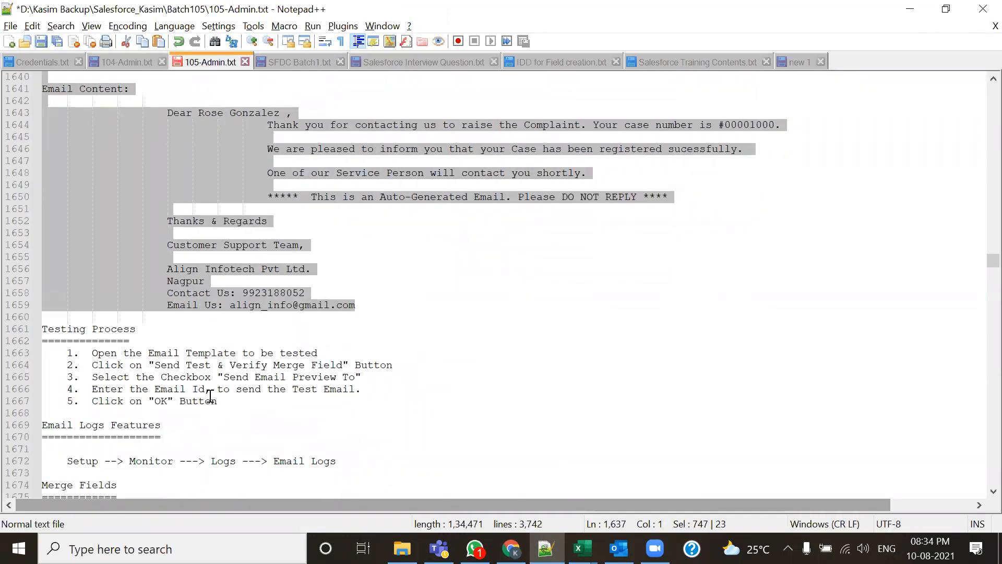
drag(159, 328, 59, 328)
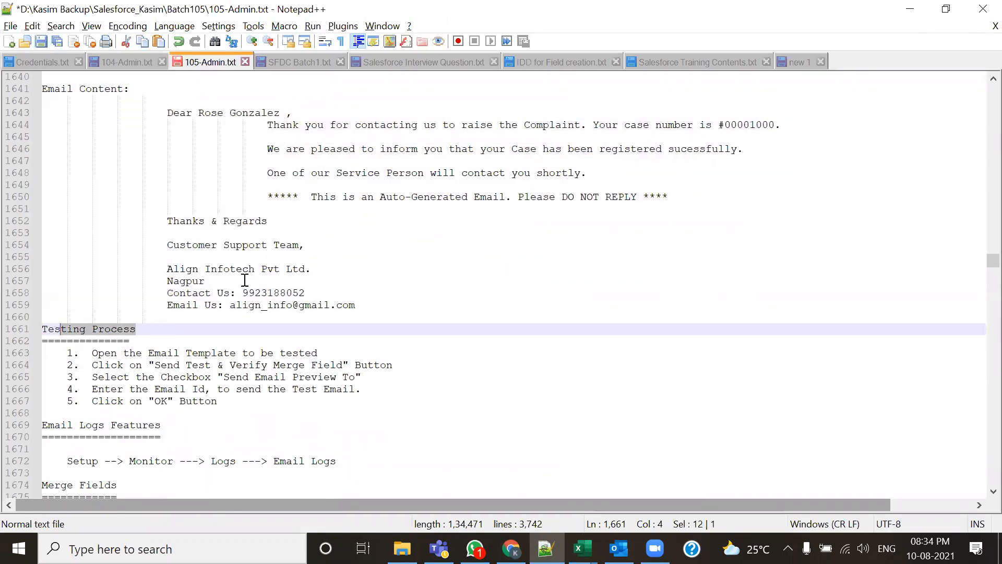
key(alt+Tab)
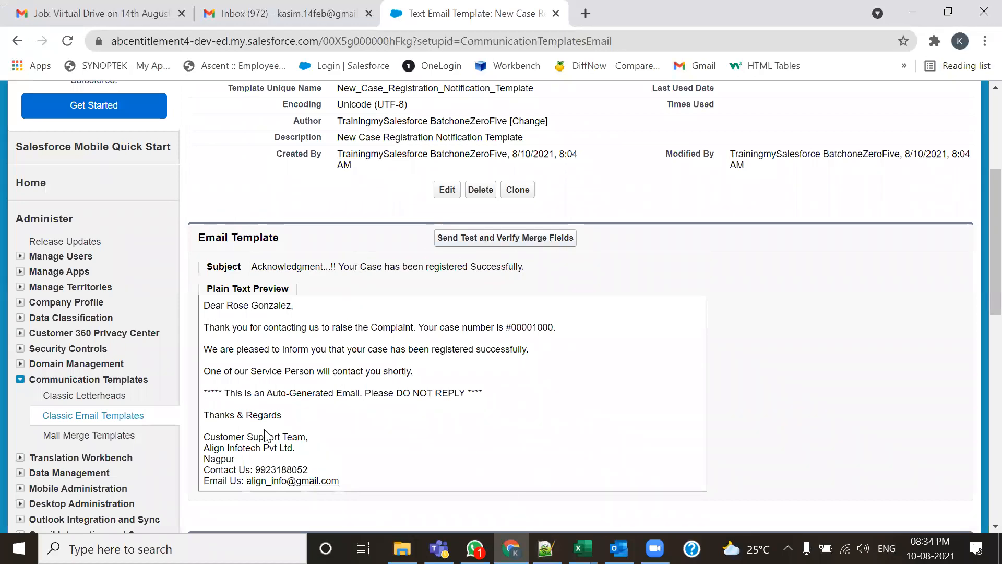
key(alt+Tab)
mouse_move(83, 346)
mouse_down()
mouse_move(246, 347)
mouse_move(365, 372)
mouse_move(373, 405)
mouse_move(180, 399)
mouse_move(211, 402)
mouse_move(74, 358)
mouse_up()
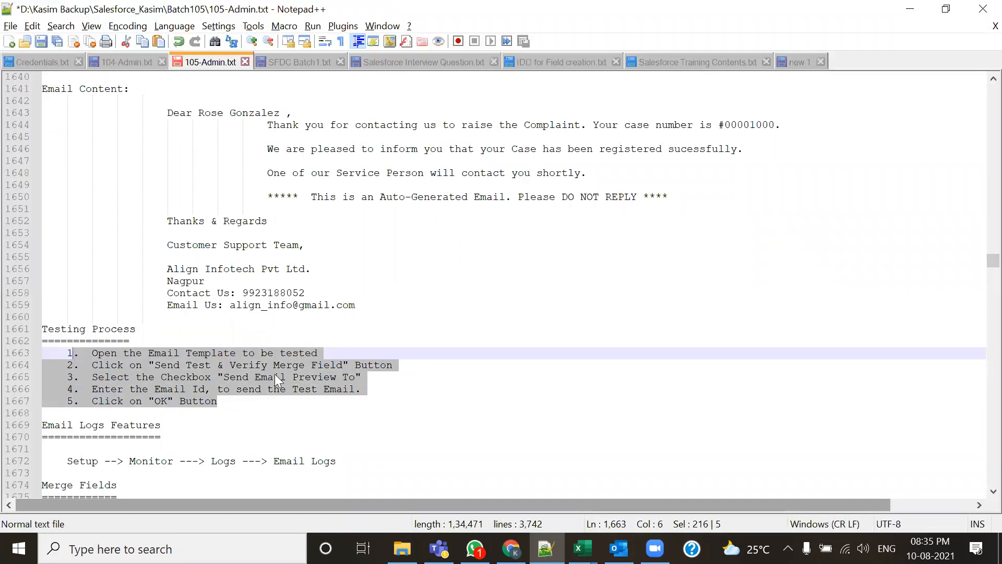
drag(267, 390, 220, 401)
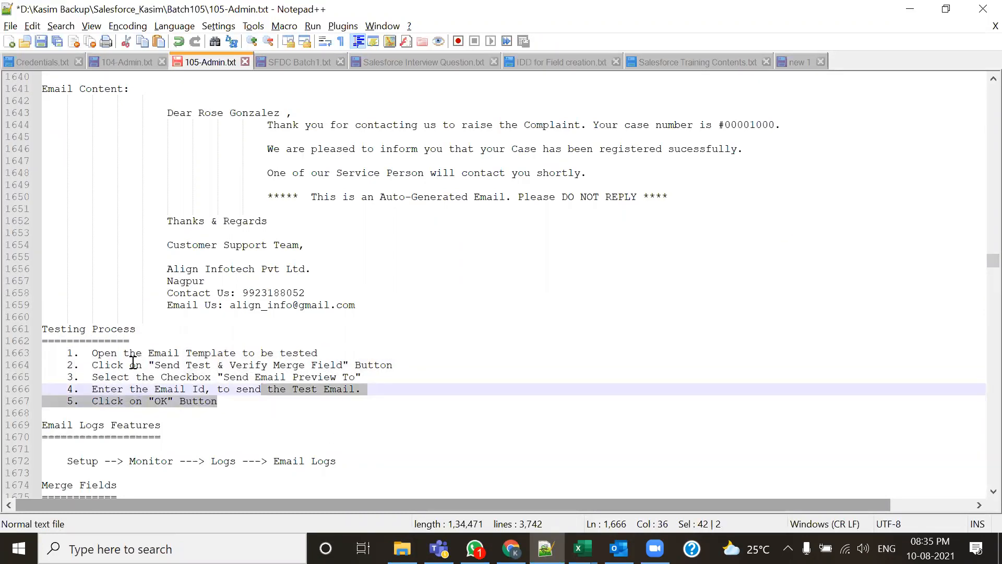
drag(129, 353, 295, 353)
drag(157, 365, 354, 361)
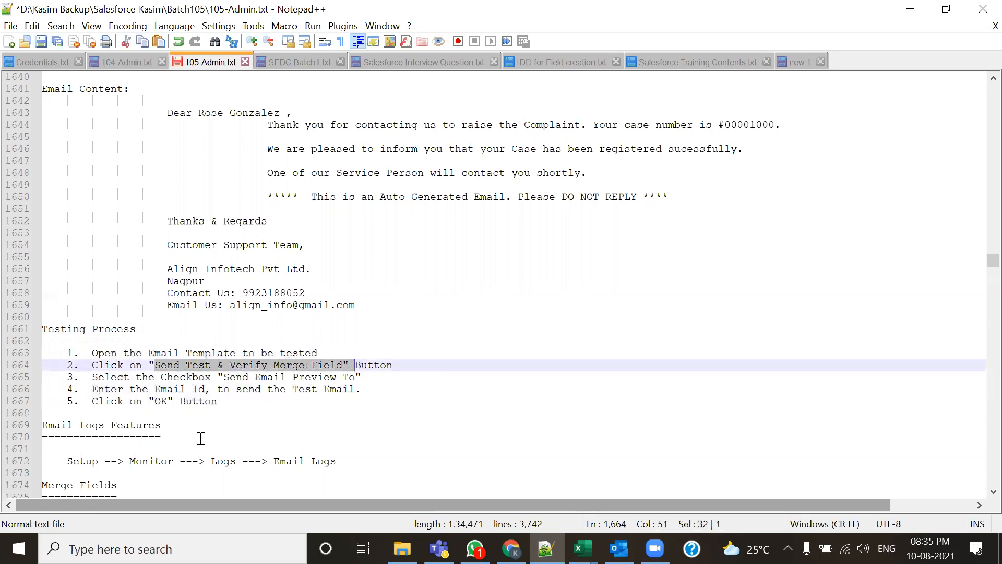
Return to Salesforce in Chrome and review the saved template's folder, name, availability, subject and plain text preview
key(alt+Tab)
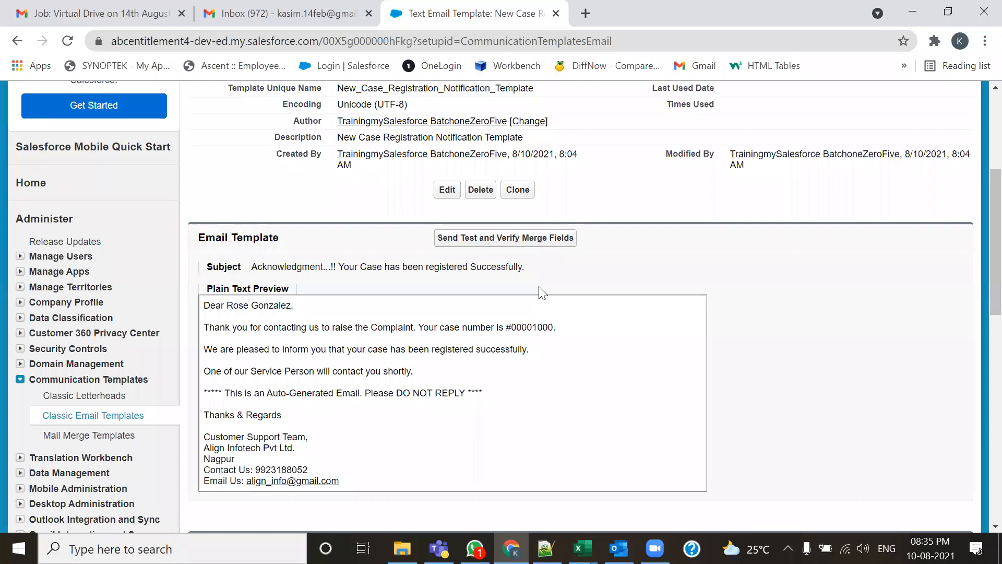
scroll(574, 253, up, 5)
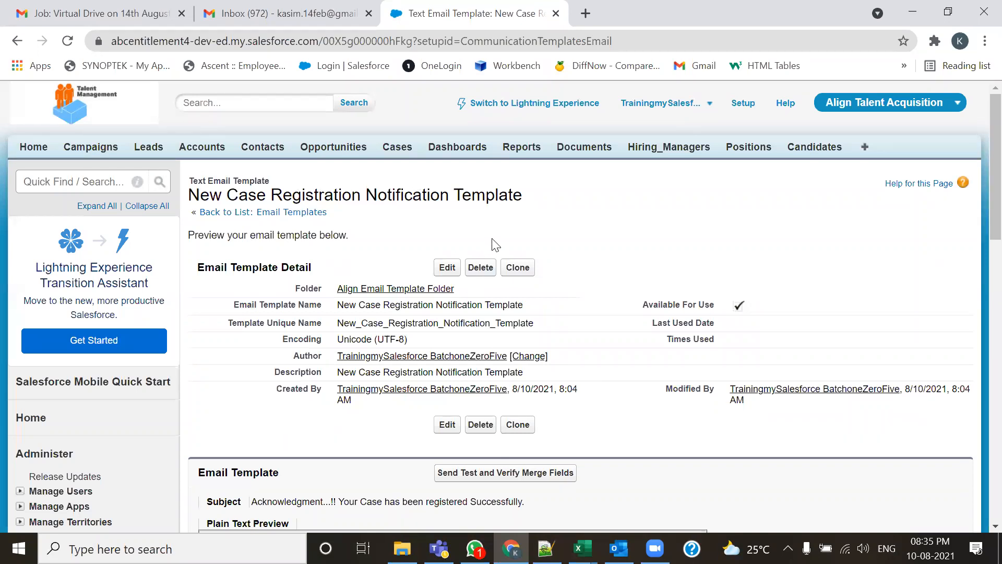
drag(459, 288, 336, 289)
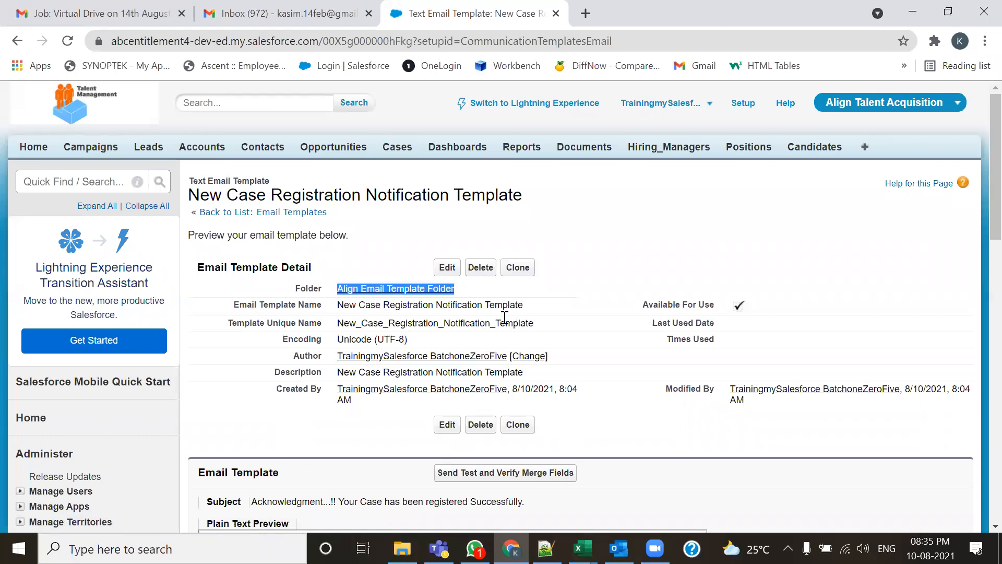
drag(524, 305, 349, 303)
drag(804, 311, 710, 305)
scroll(563, 360, down, 1)
scroll(563, 360, down, 3)
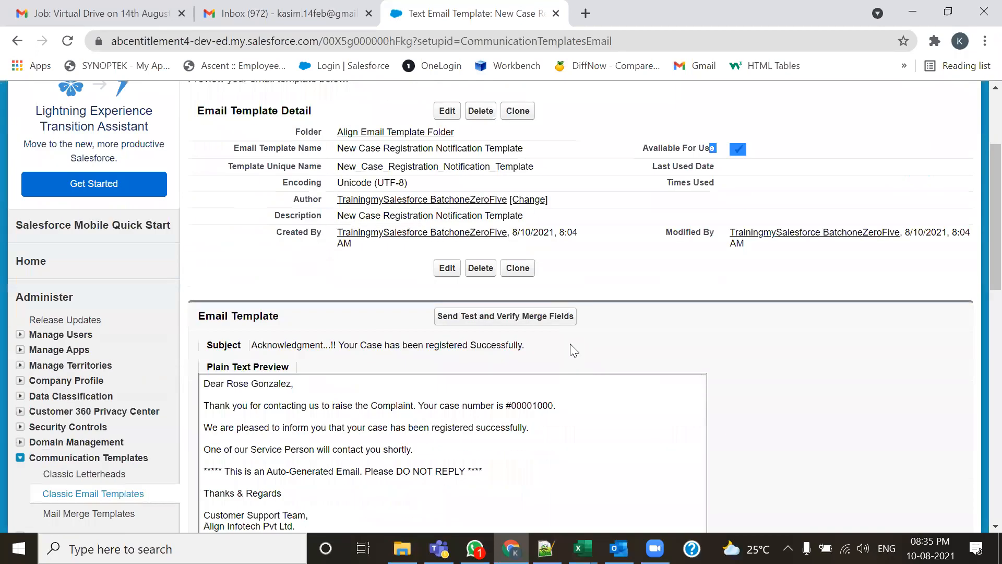
drag(527, 345, 253, 342)
scroll(253, 342, down, 2)
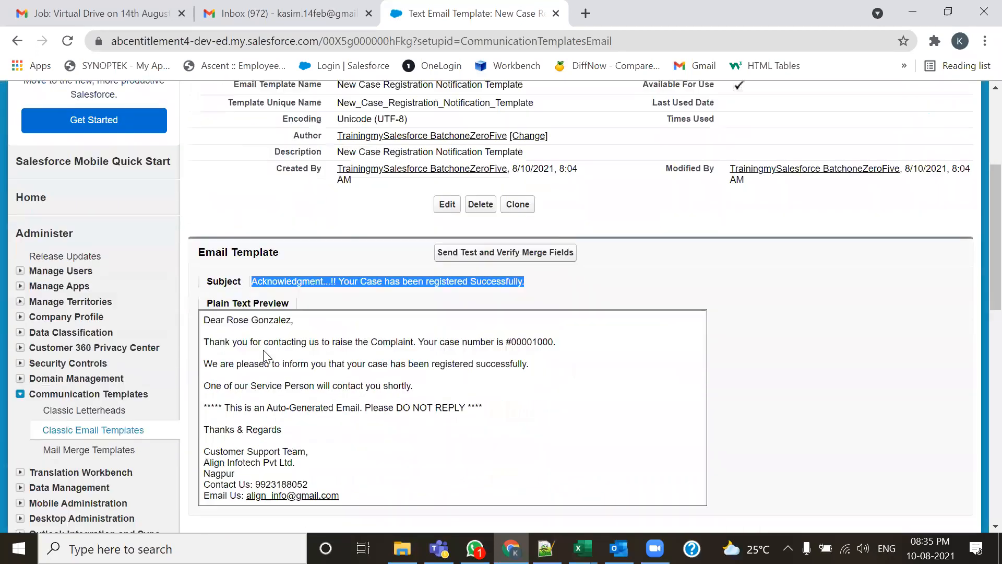
drag(340, 481, 200, 306)
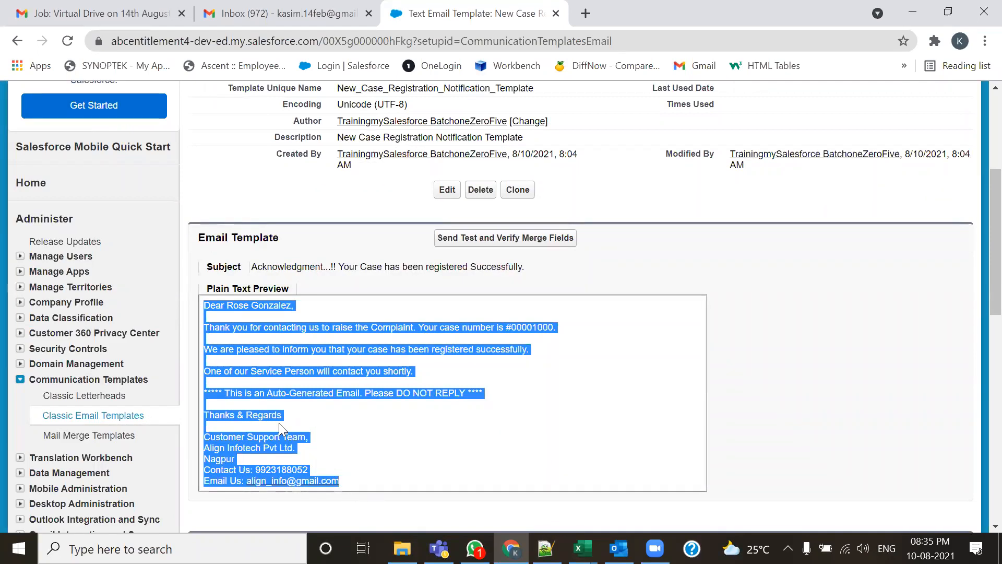
click(543, 454)
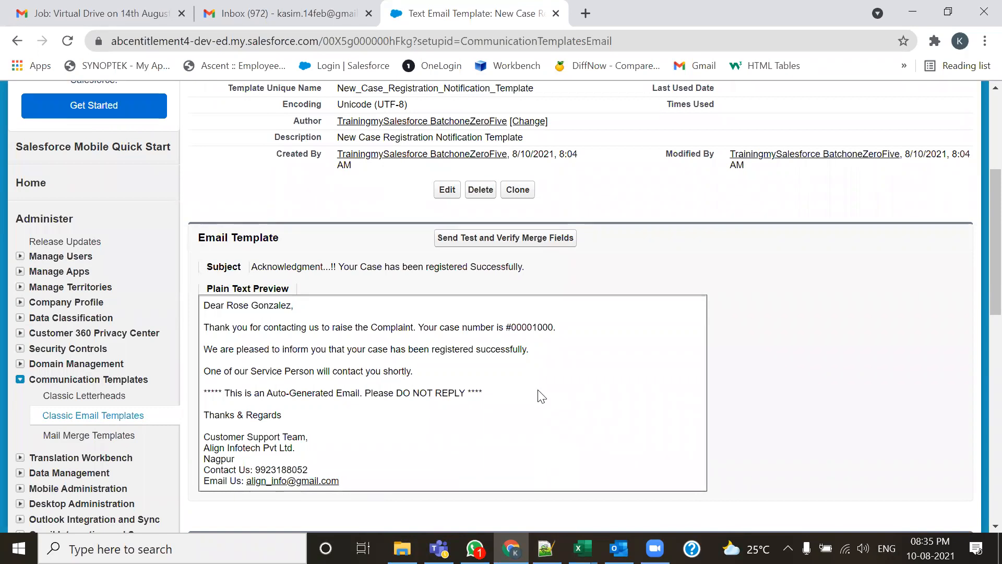
Open Send Test and Verify Merge Fields, enter the test recipient's email address and enable sending the email preview to it
click(532, 241)
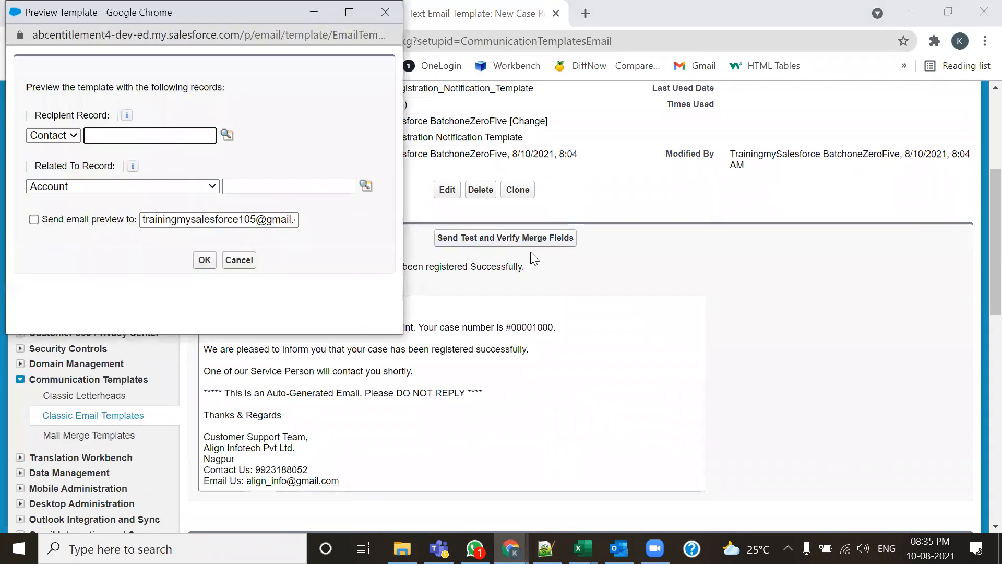
click(390, 14)
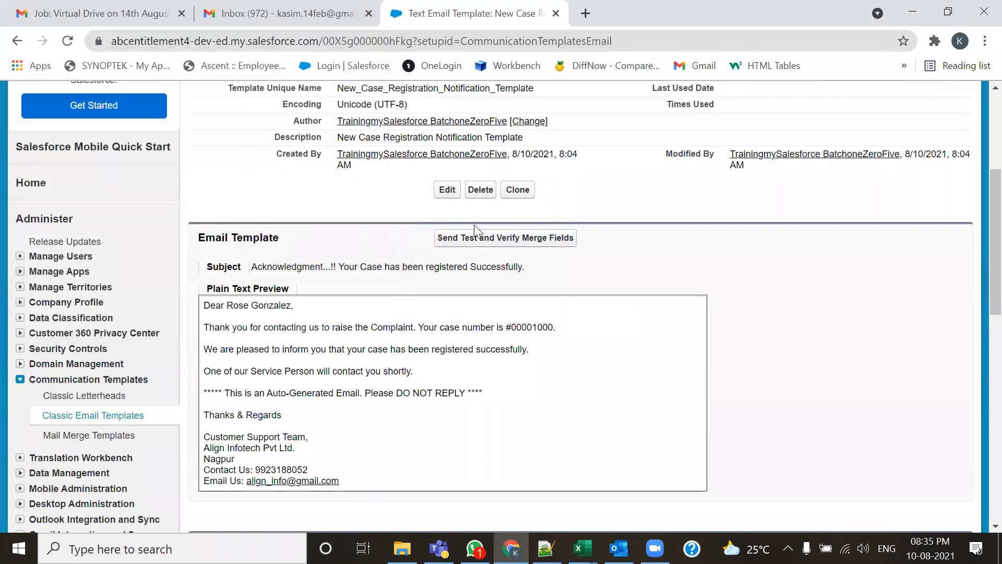
click(477, 237)
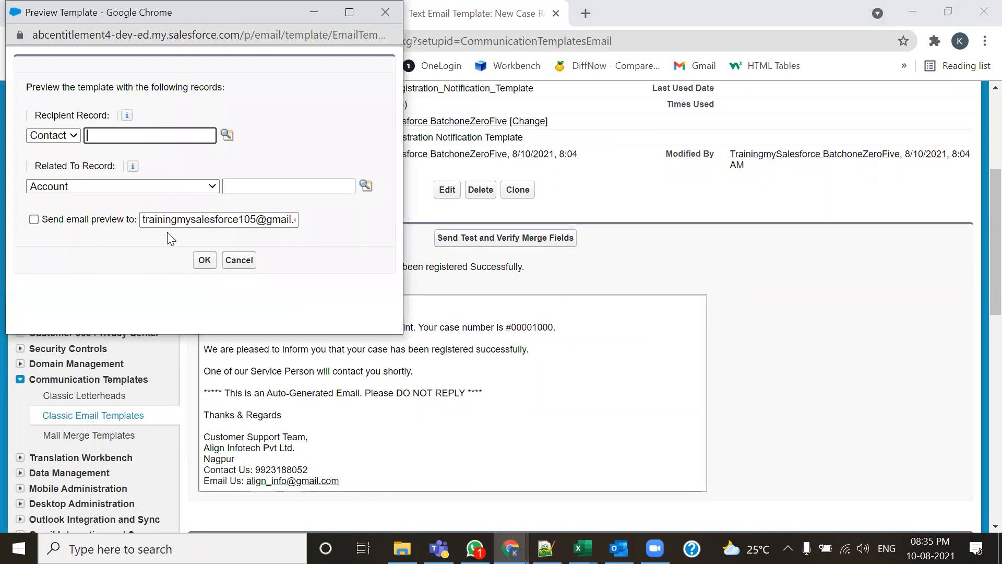
drag(243, 12, 565, 83)
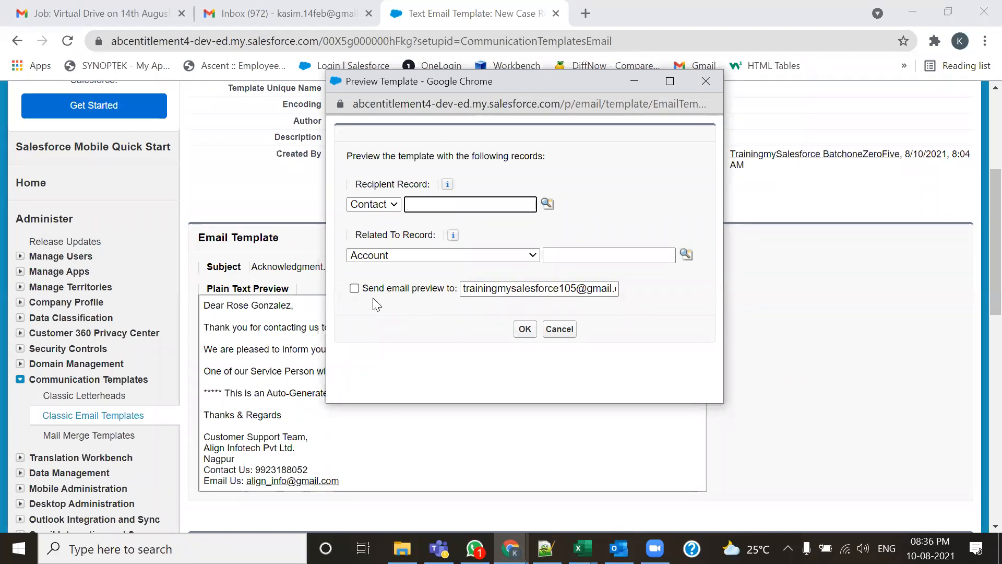
click(490, 290)
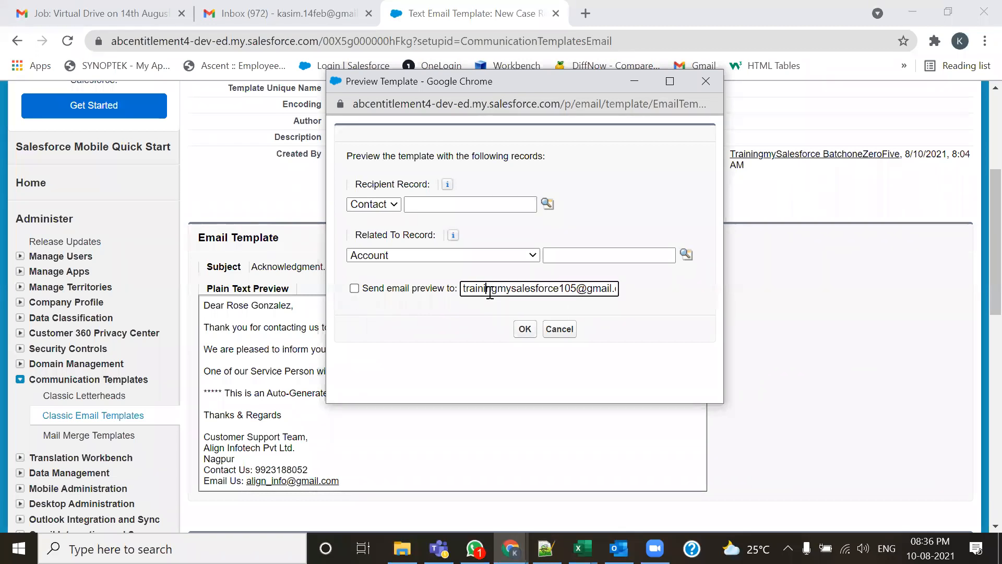
triple_click(575, 290)
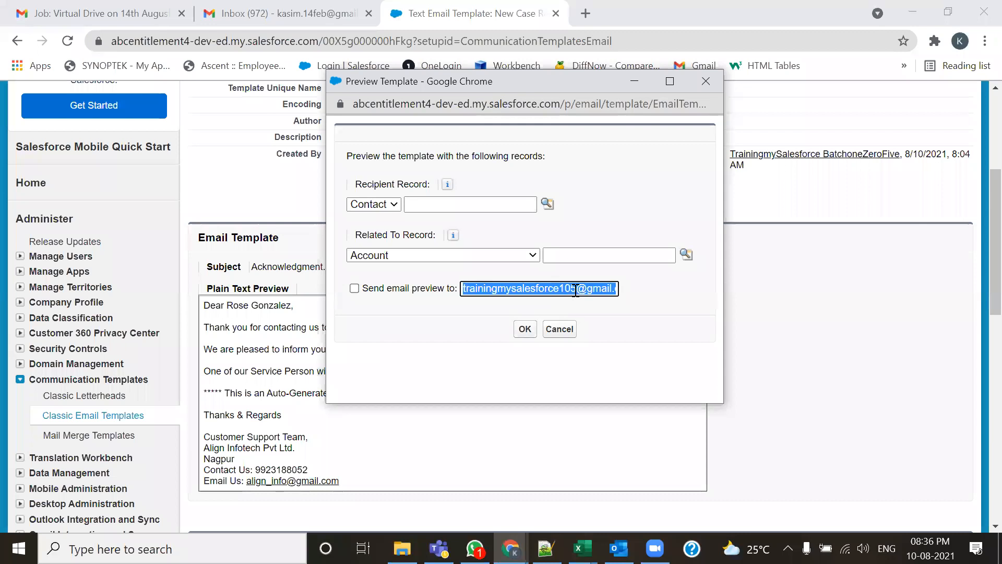
text(sfdc)
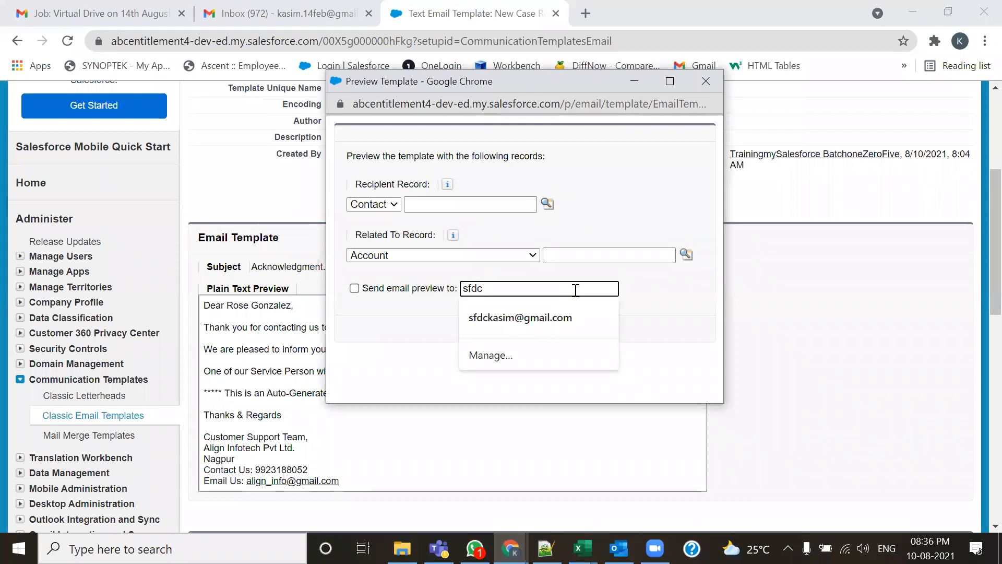
key(Down)
key(Return)
click(357, 293)
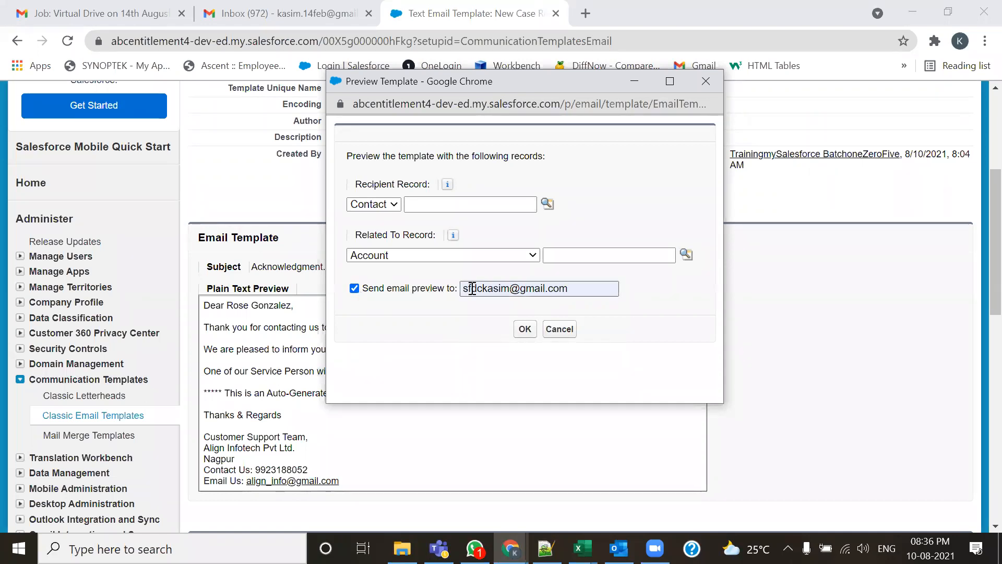
Switch to the test recipient's Gmail inbox, closing the other inbox tab, and mark all its conversations as read
click(368, 14)
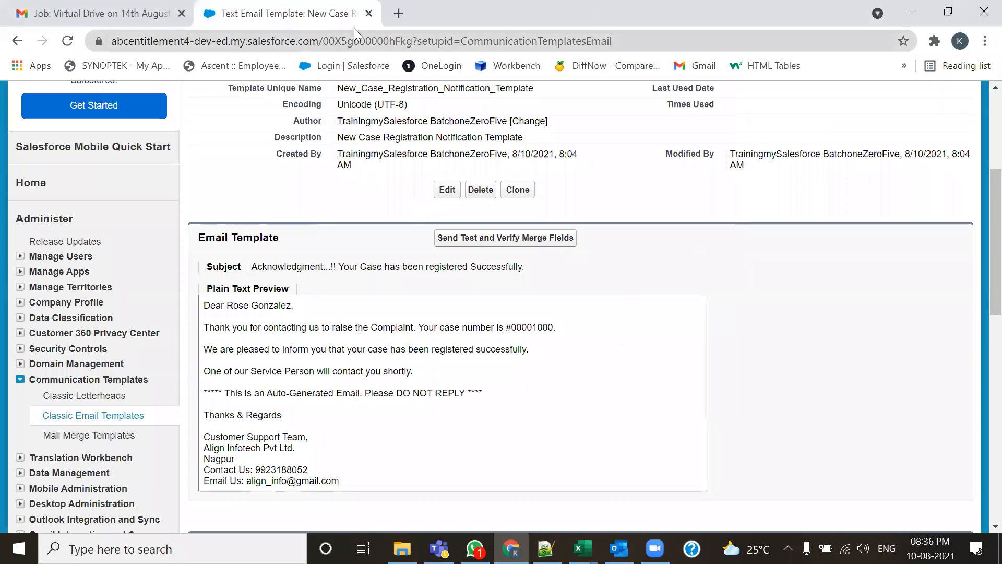
click(102, 14)
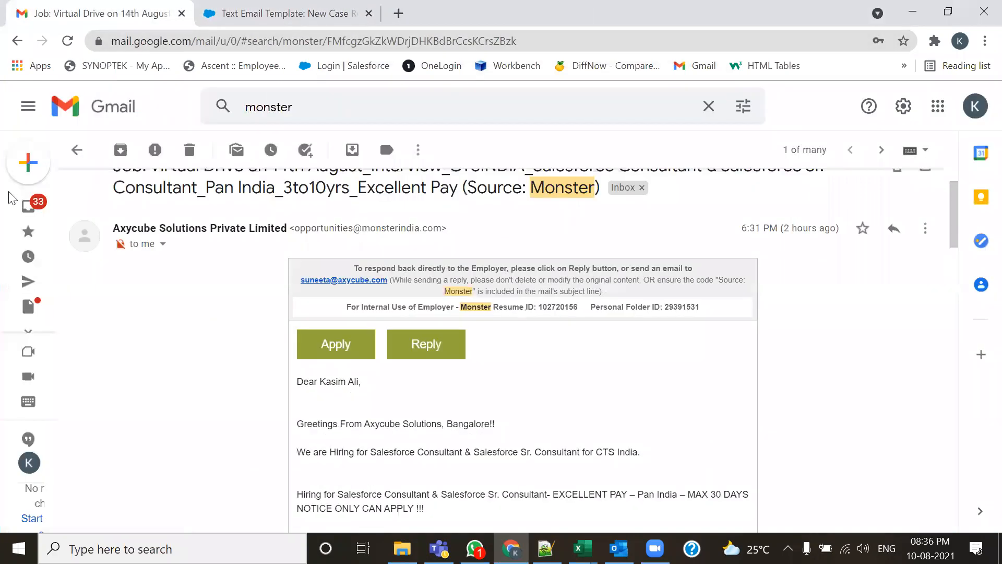
click(40, 162)
click(67, 207)
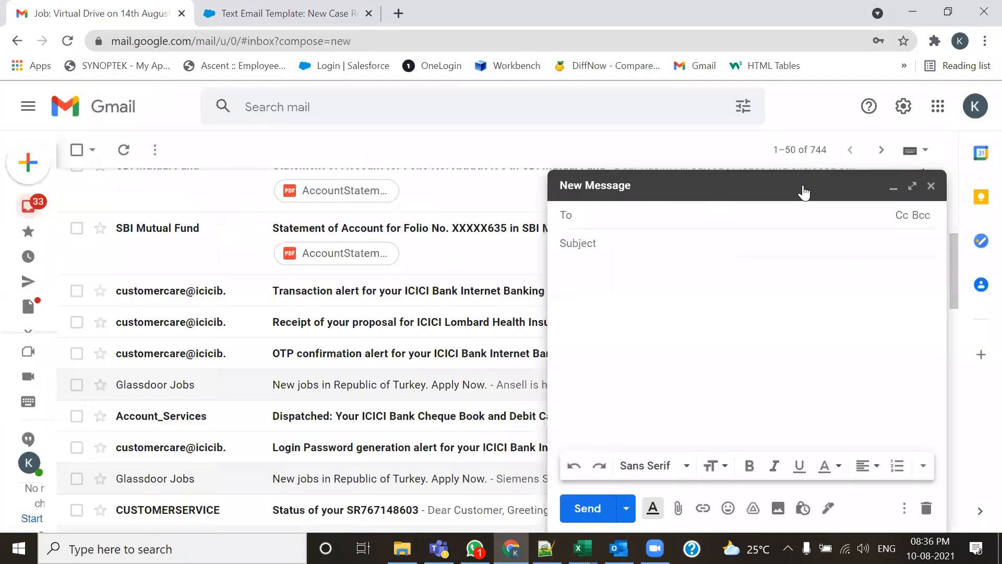
click(931, 186)
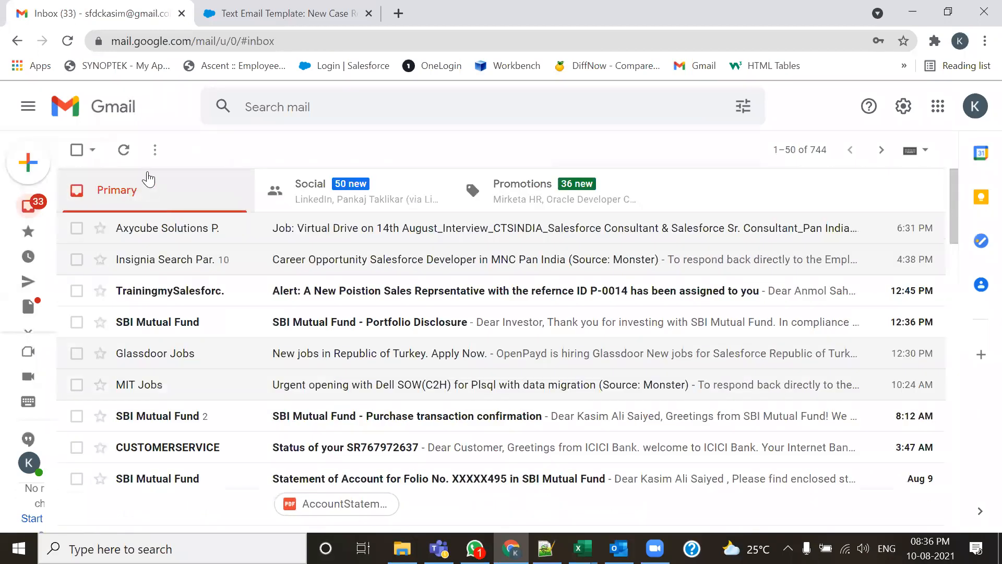
click(154, 150)
click(164, 177)
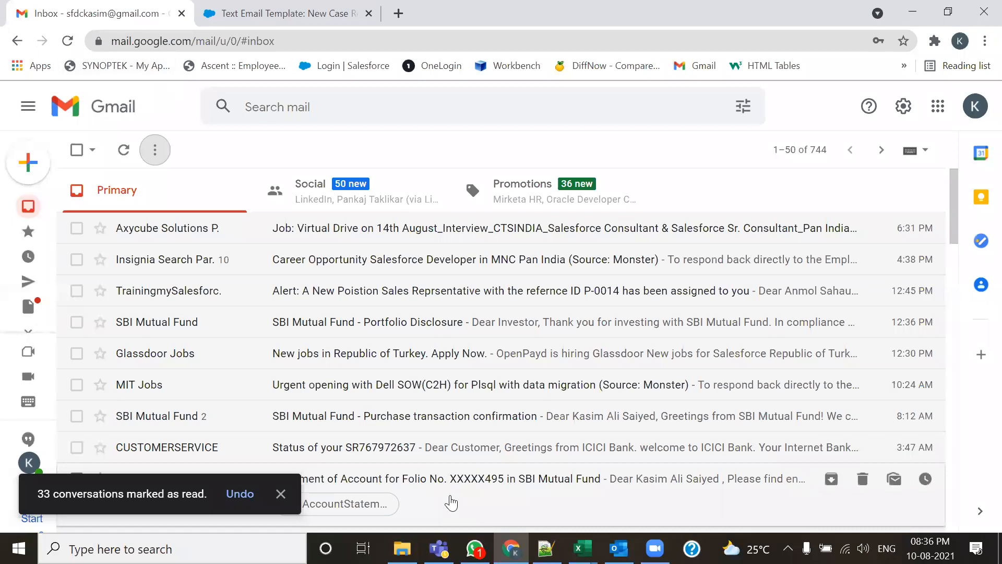
Return to the Salesforce template, open Send Test and Verify Merge Fields, and send the email preview to the test recipient's email address
key(alt+Tab)
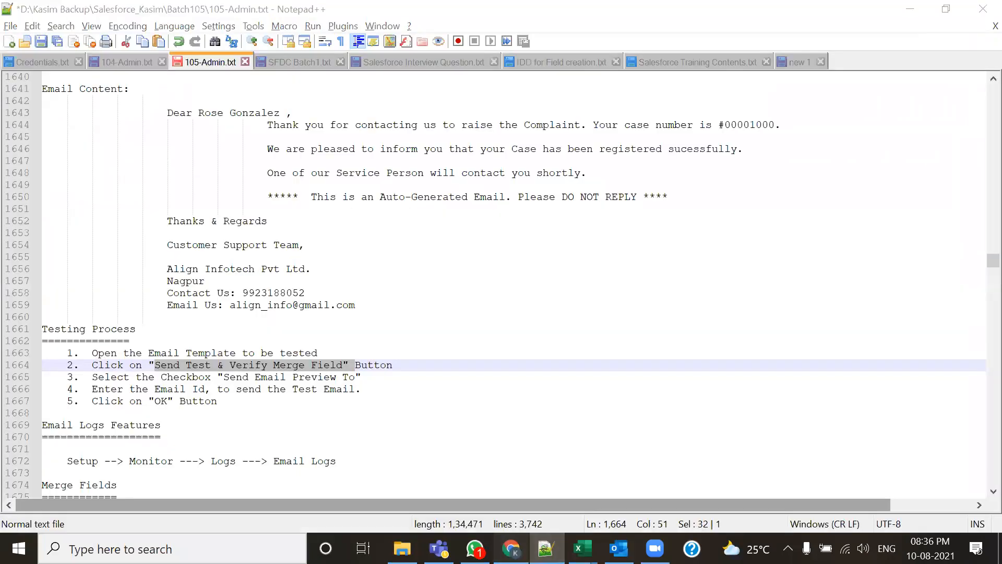
key(alt+Tab)
click(337, 9)
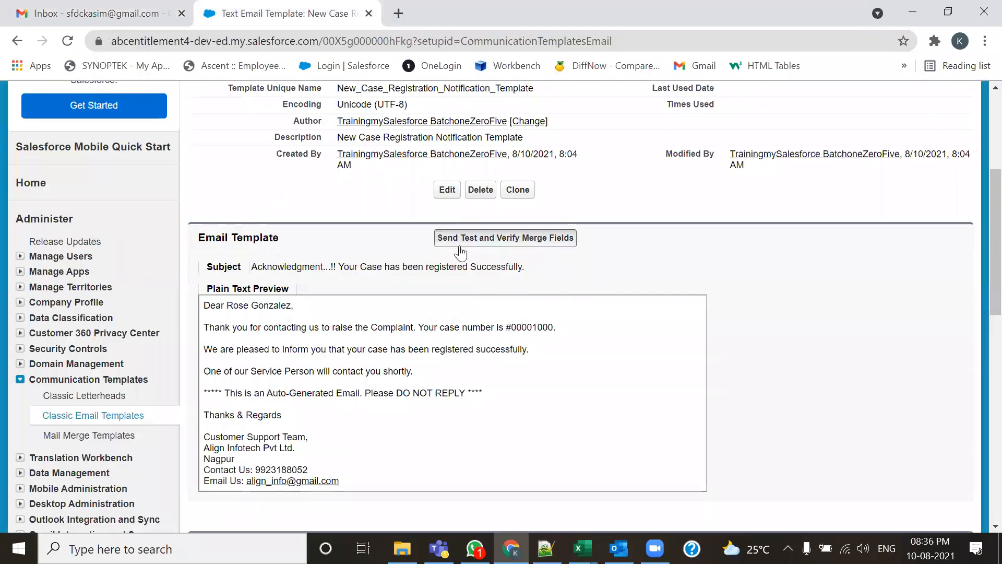
click(460, 238)
click(34, 219)
click(230, 219)
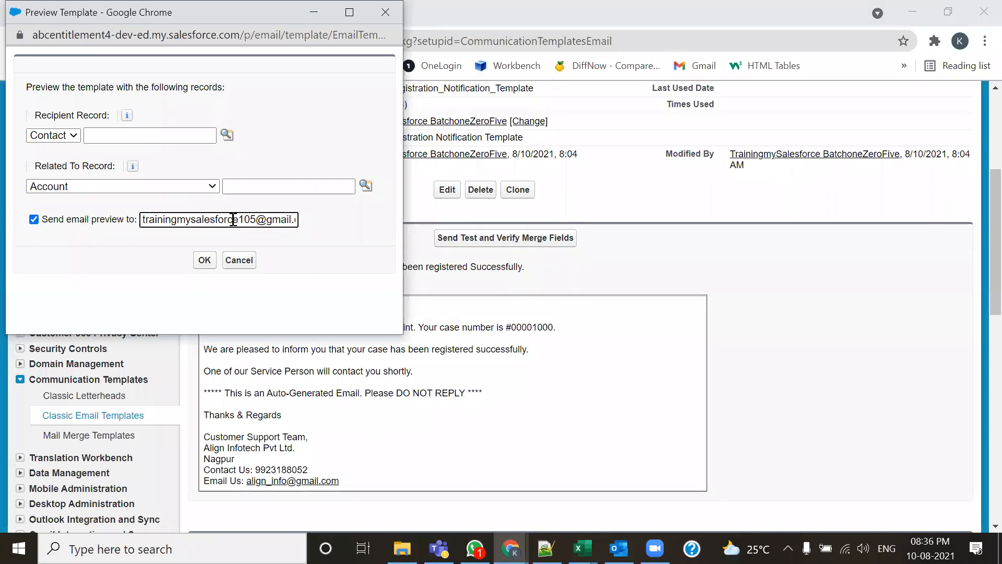
key(ctrl+a)
text(sf)
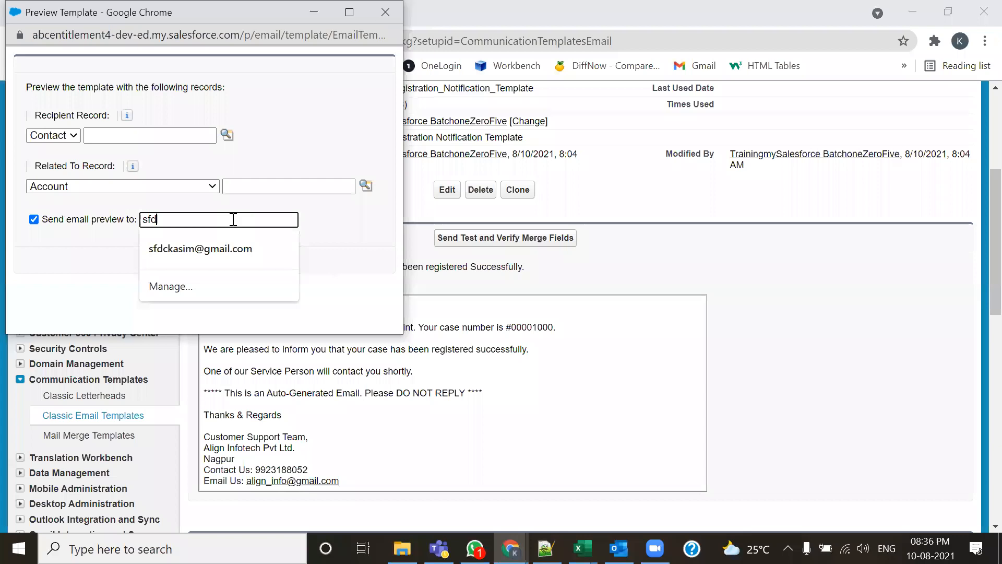
click(222, 249)
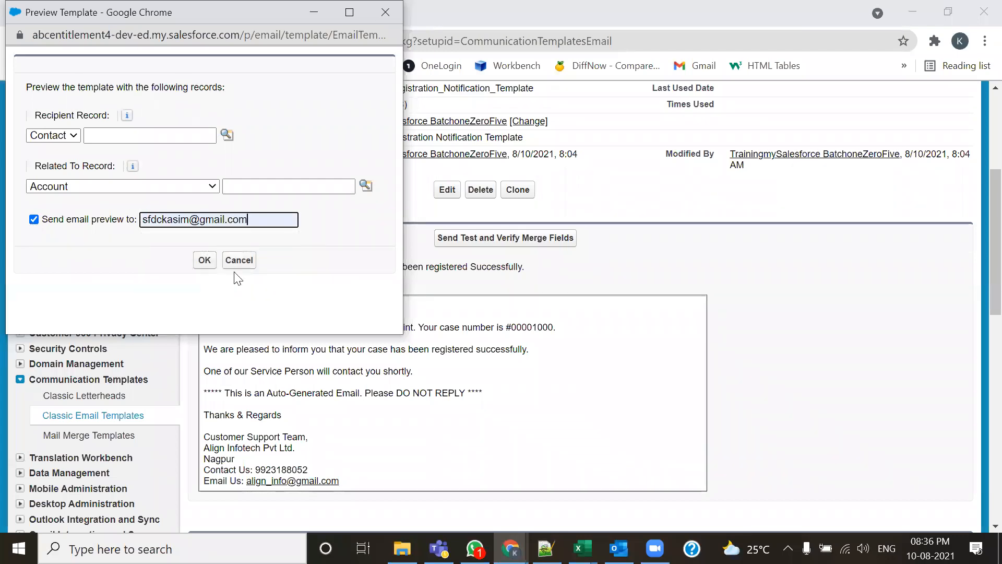
click(205, 260)
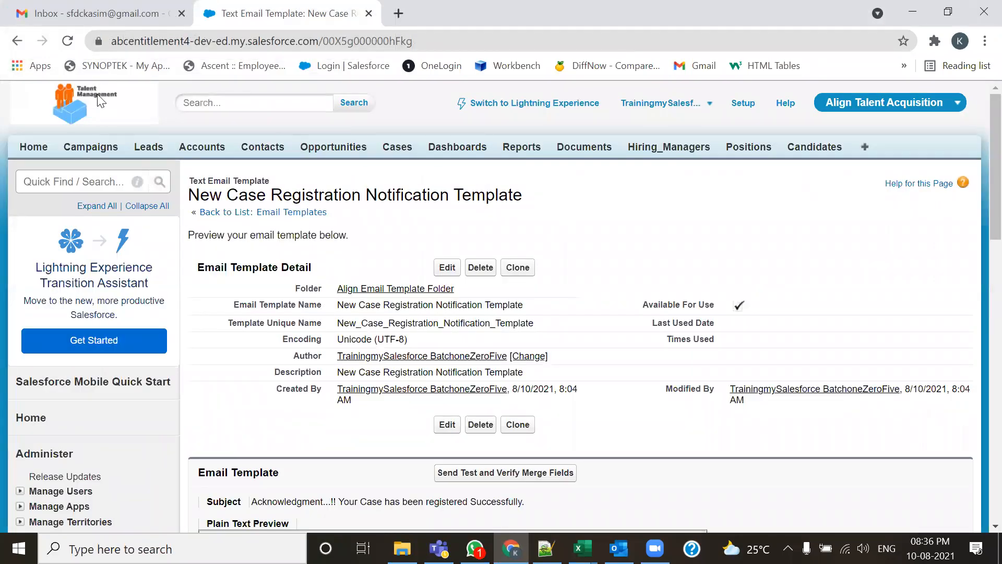
Switch to the recipient's Gmail inbox, refresh it and open the new "Acknowledgment...!! Your Case has been registered Successfully." email
click(98, 17)
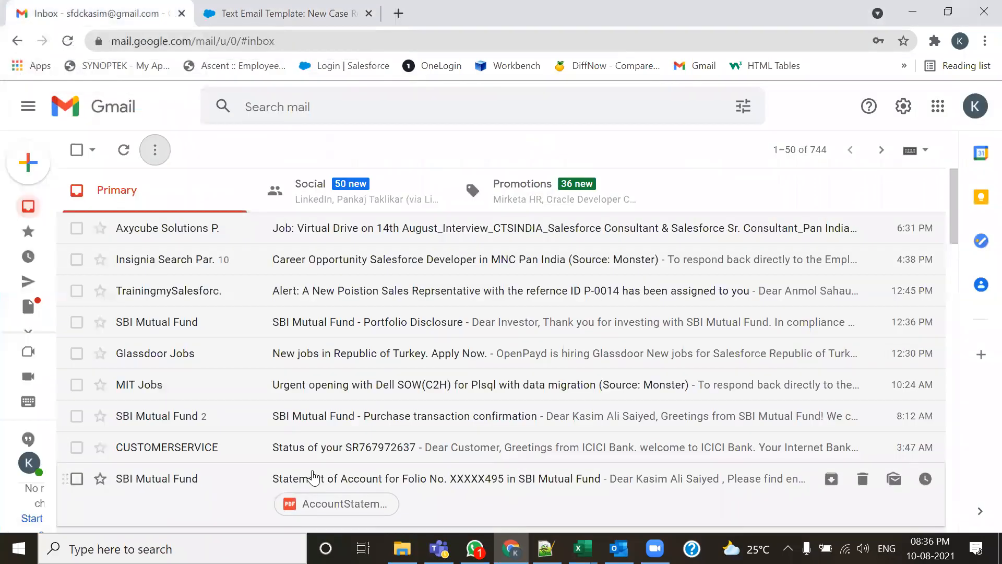
click(68, 41)
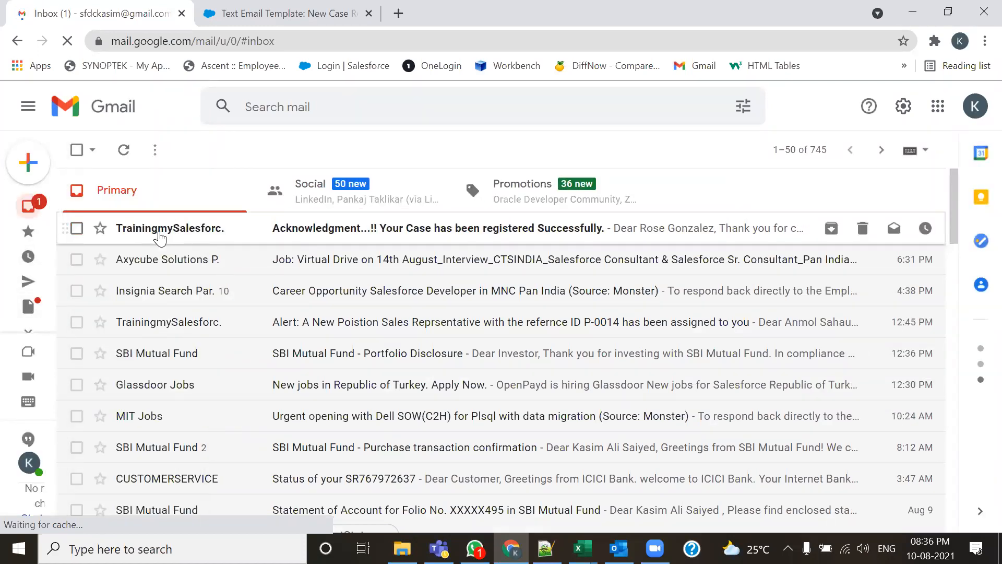
click(160, 238)
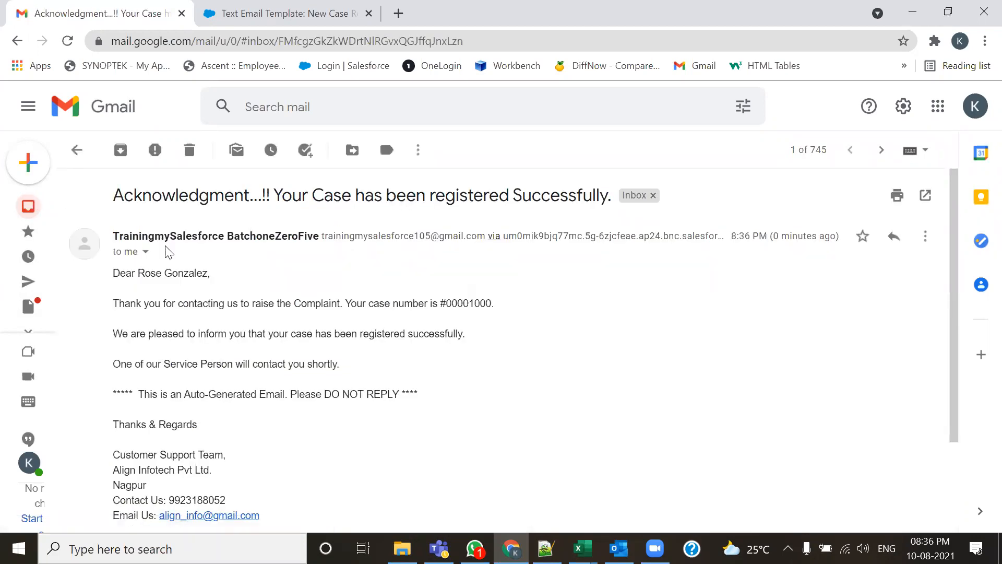
Check the received test email's sender, subject line, greeting, body text and signature
mouse_move(242, 238)
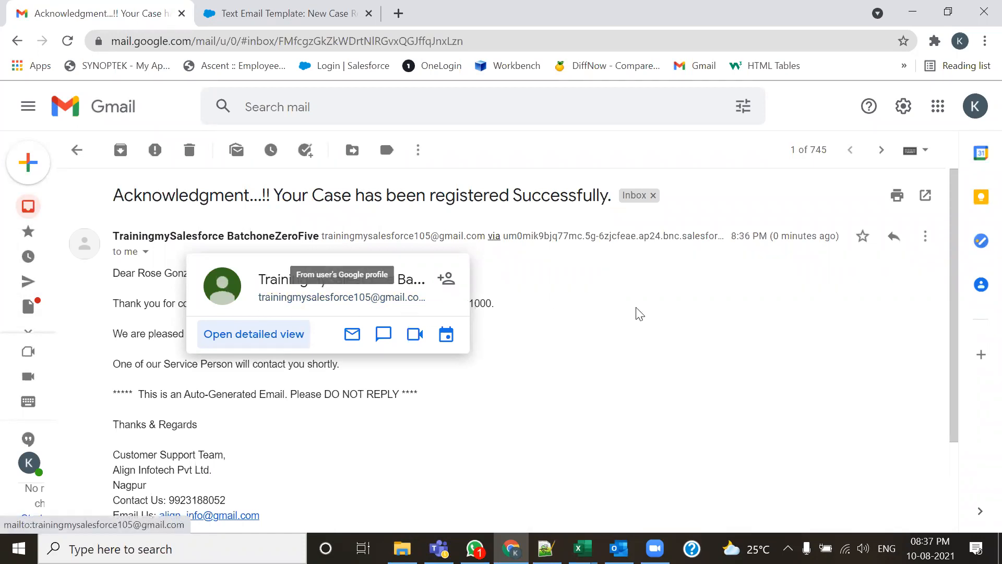
drag(113, 195, 615, 199)
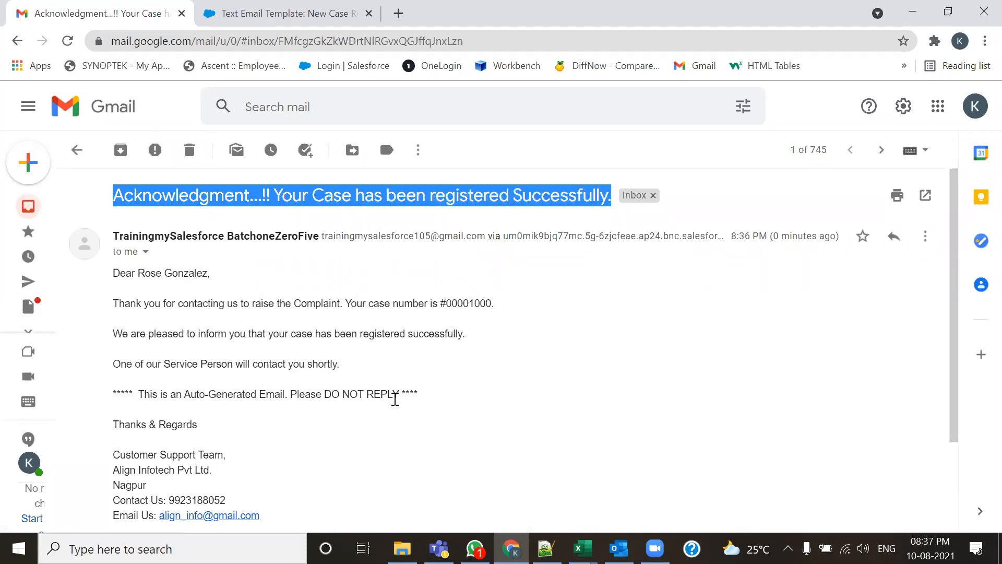
scroll(395, 399, down, 1)
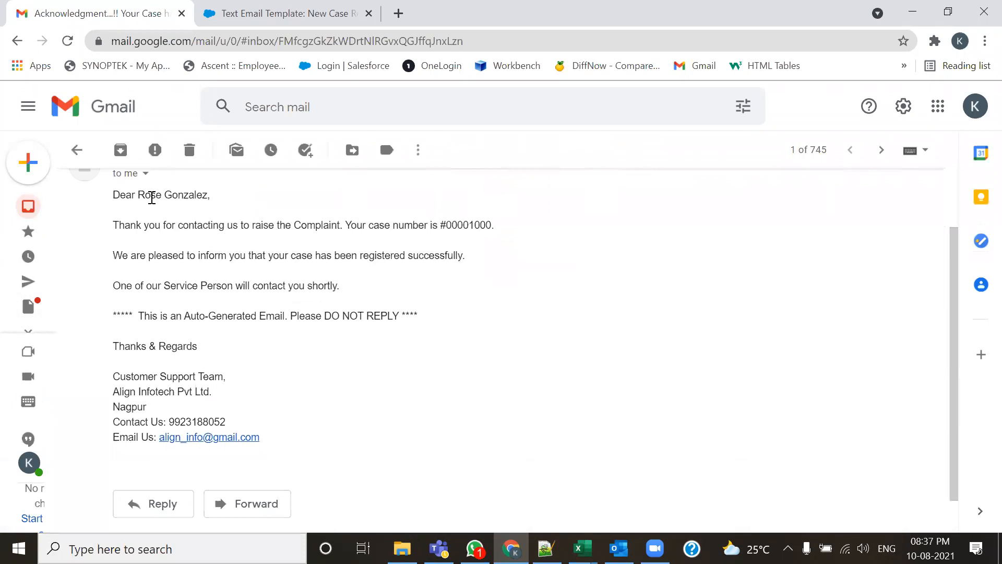
triple_click(151, 194)
drag(237, 204, 517, 241)
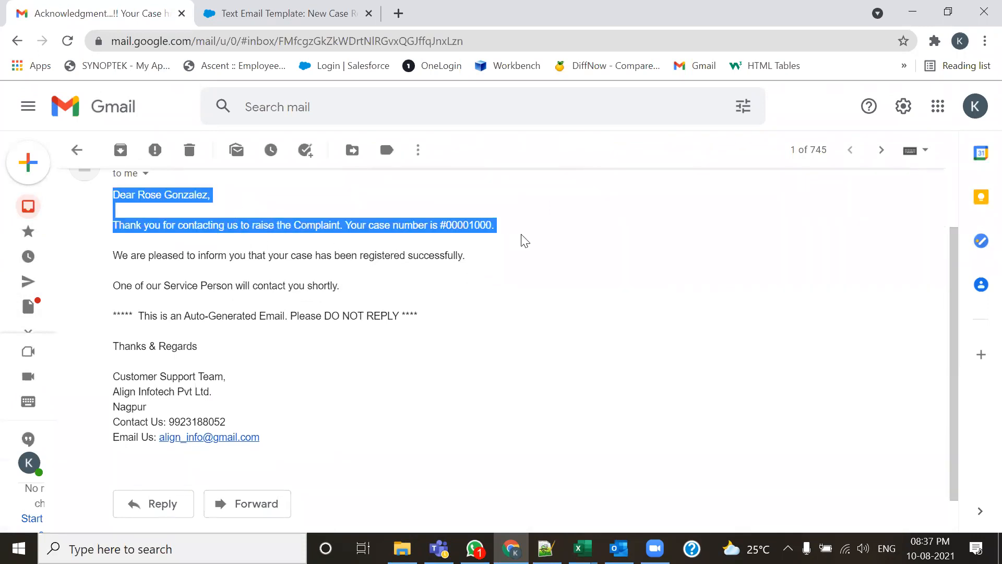
drag(525, 241, 535, 441)
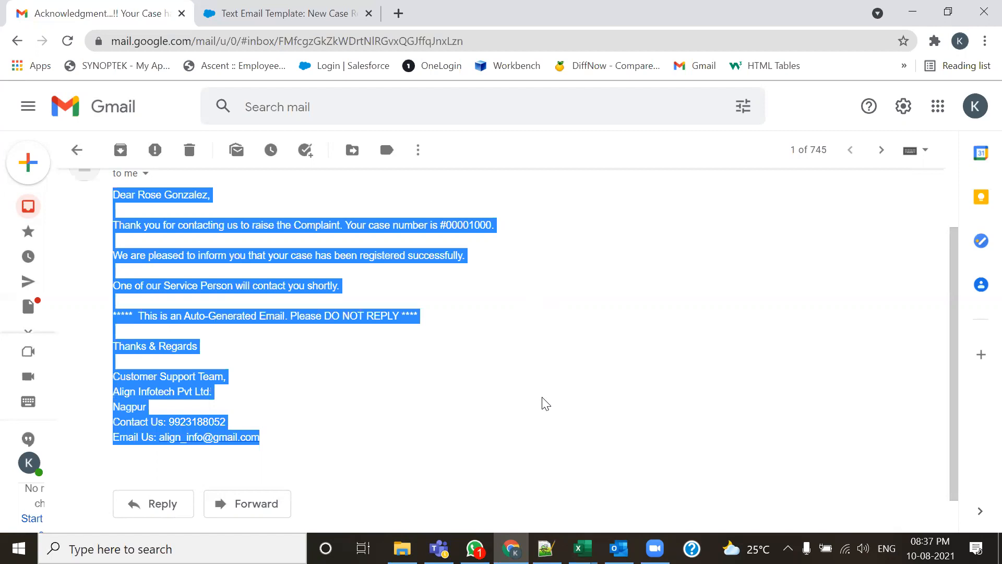
scroll(541, 402, up, 1)
click(490, 437)
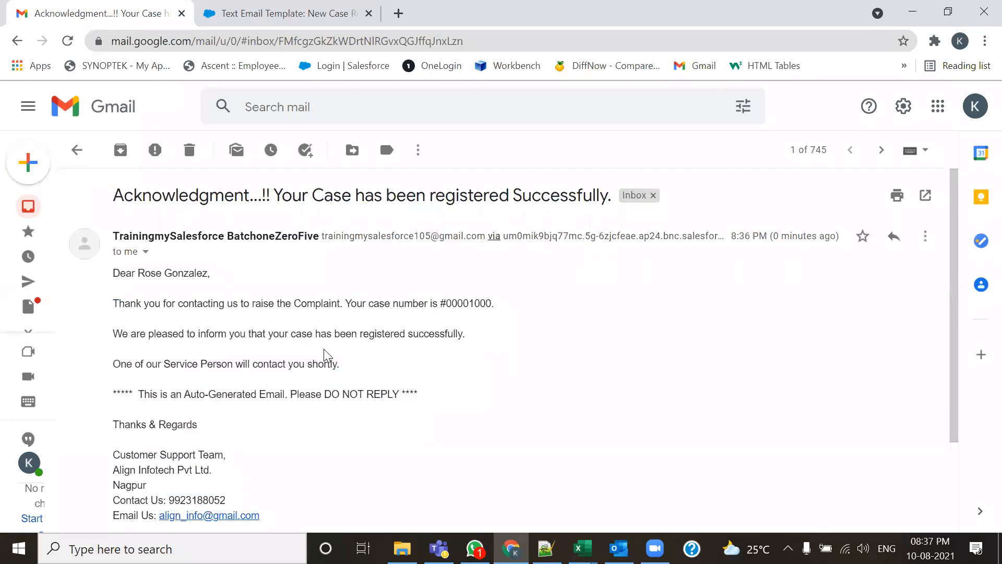
drag(102, 272, 171, 426)
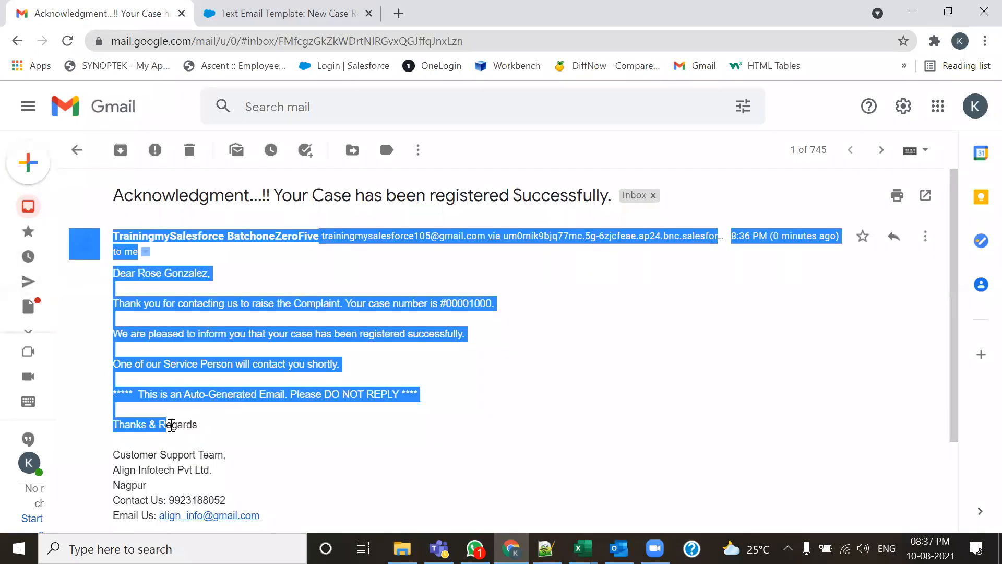
click(402, 421)
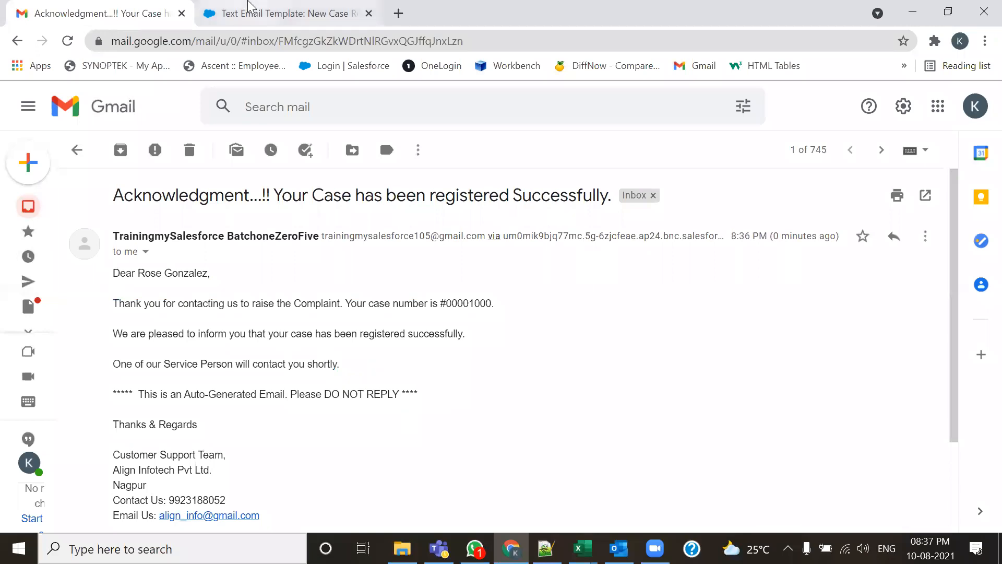
Return to the Salesforce template page and review its subject and plain text preview against the received email
click(249, 6)
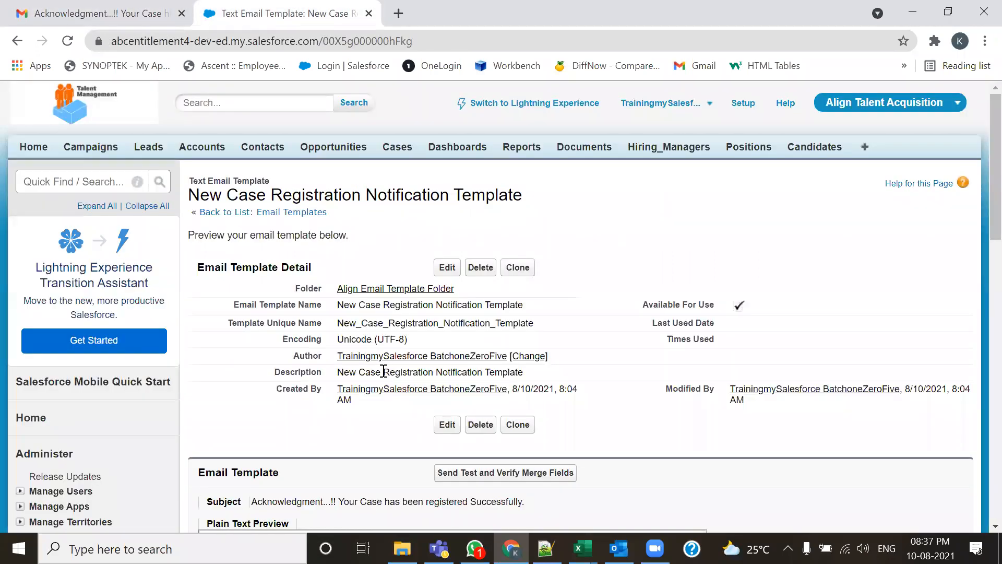
scroll(370, 326, down, 2)
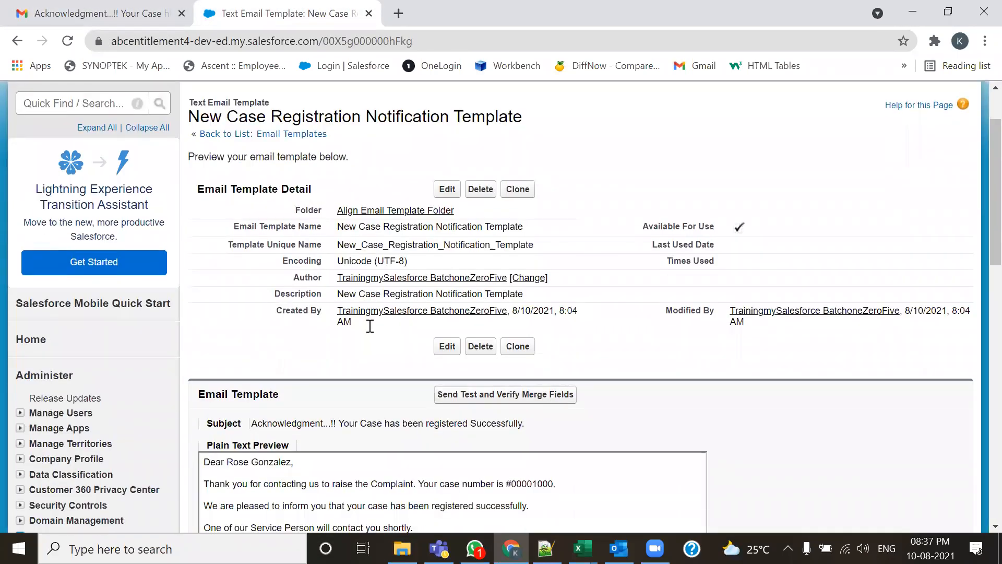
scroll(370, 327, down, 3)
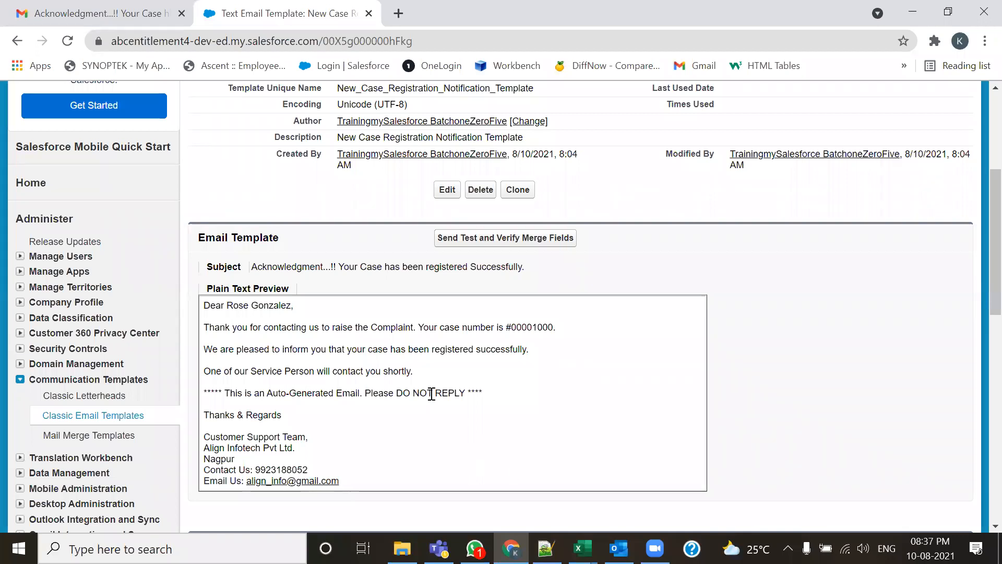
Switch to the 105-Admin.txt notes in Notepad++ and examine the Merge Fields heading and the hard-coded customer name and case number
key(alt+Tab)
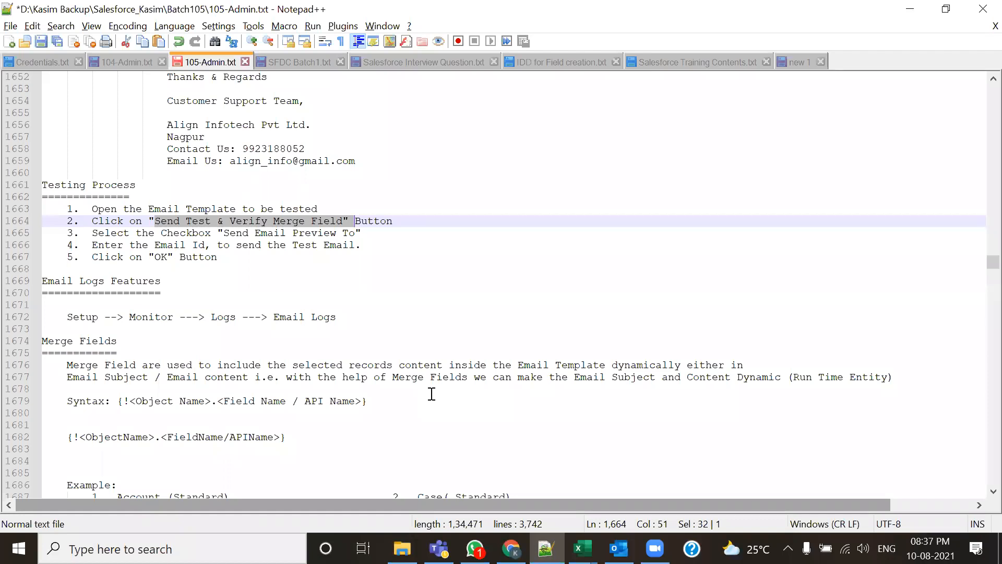
drag(128, 355, 38, 344)
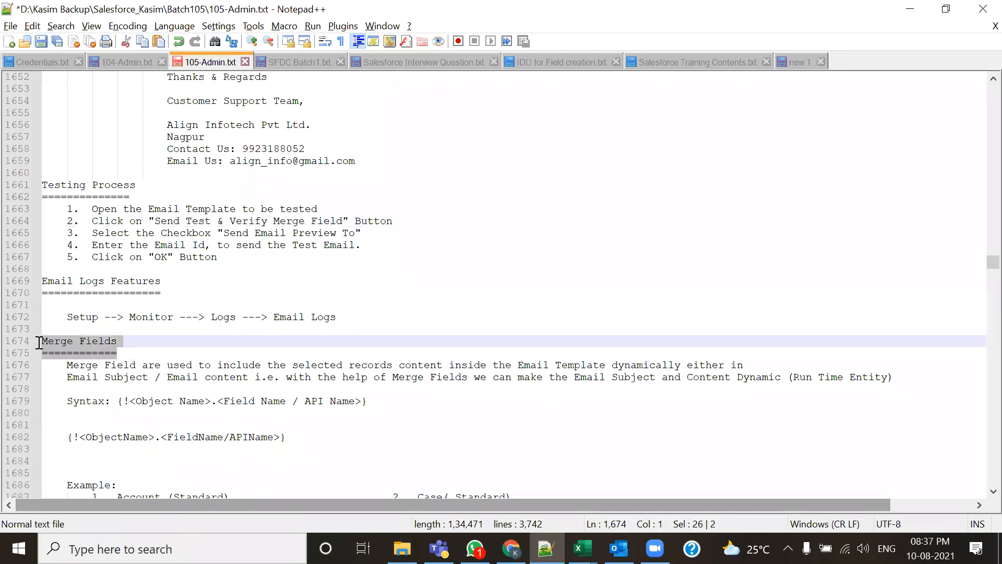
click(172, 343)
drag(117, 343, 54, 344)
scroll(383, 322, up, 9)
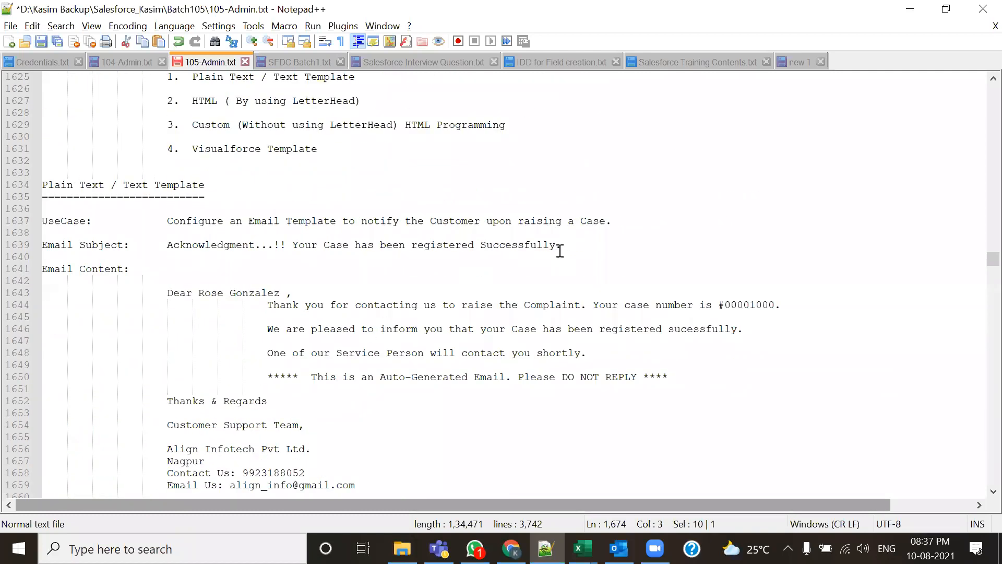
scroll(527, 252, up, 1)
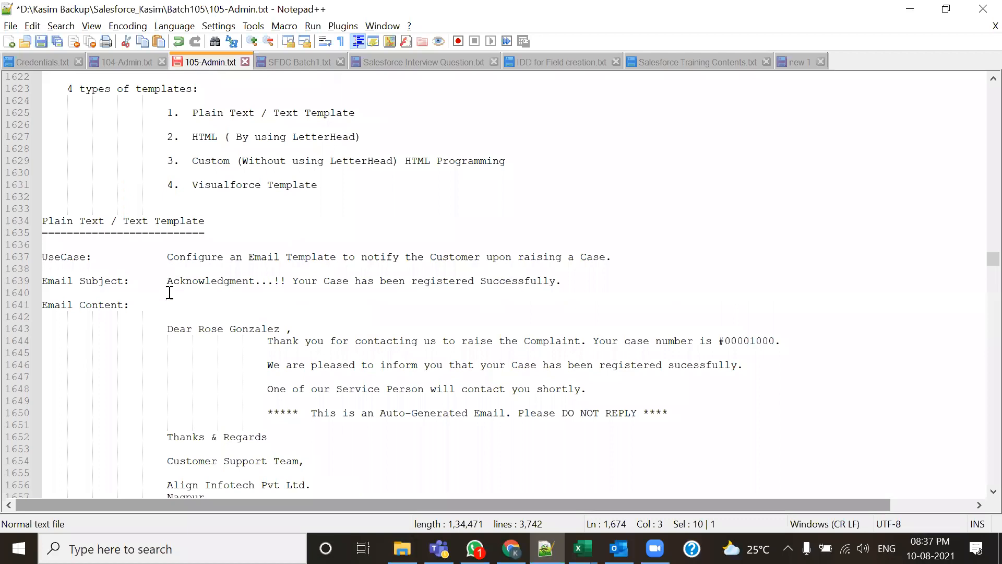
drag(196, 329, 293, 329)
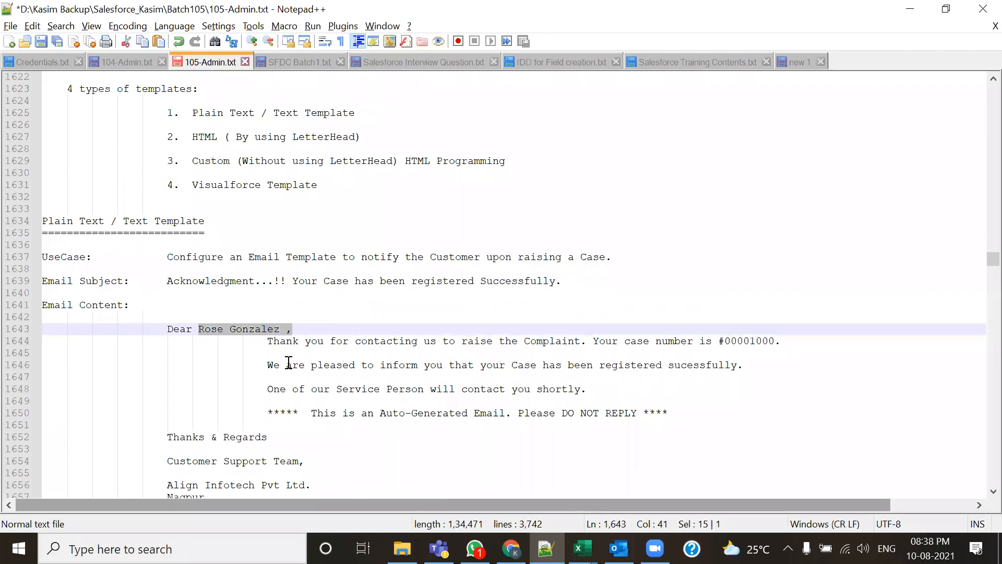
drag(719, 341, 775, 342)
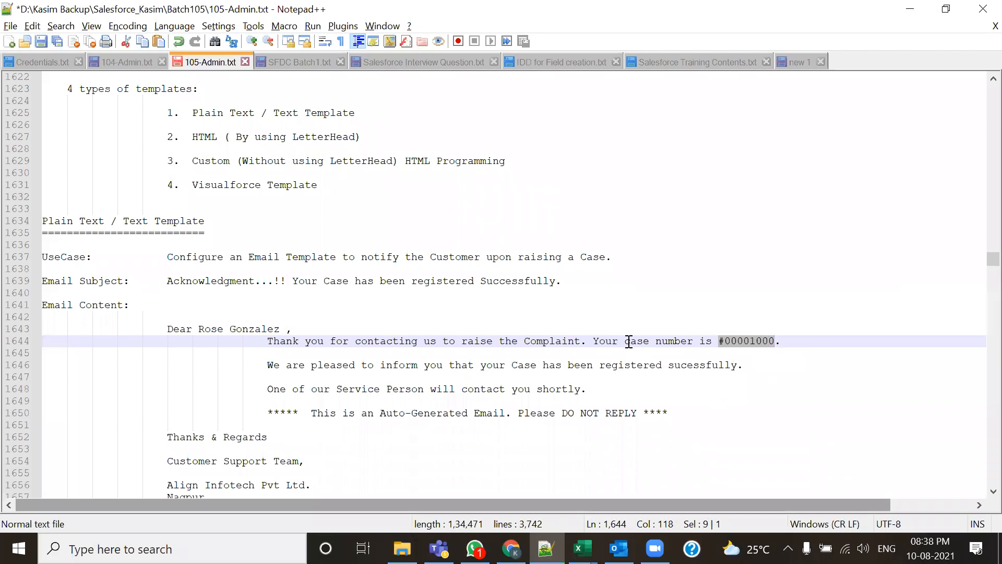
Highlight the Merge Fields heading, followed by the Email Logs Features section with its Setup path, in the notes
scroll(629, 342, down, 9)
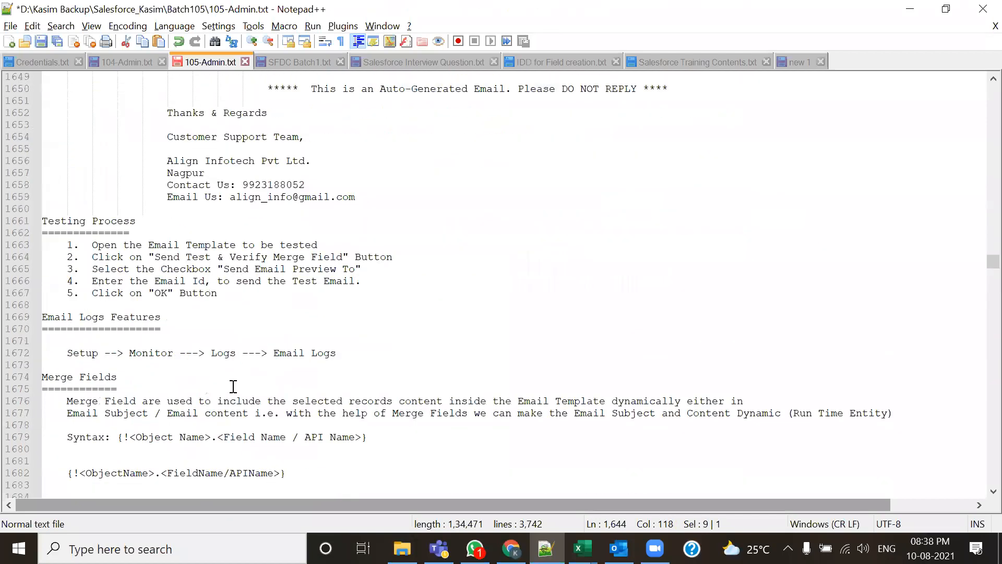
drag(118, 378, 42, 377)
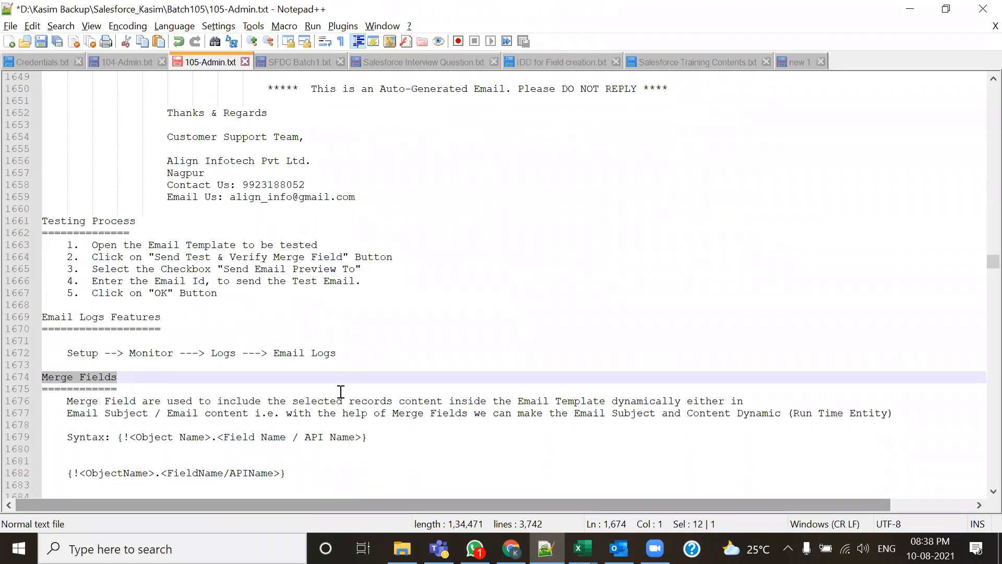
click(112, 390)
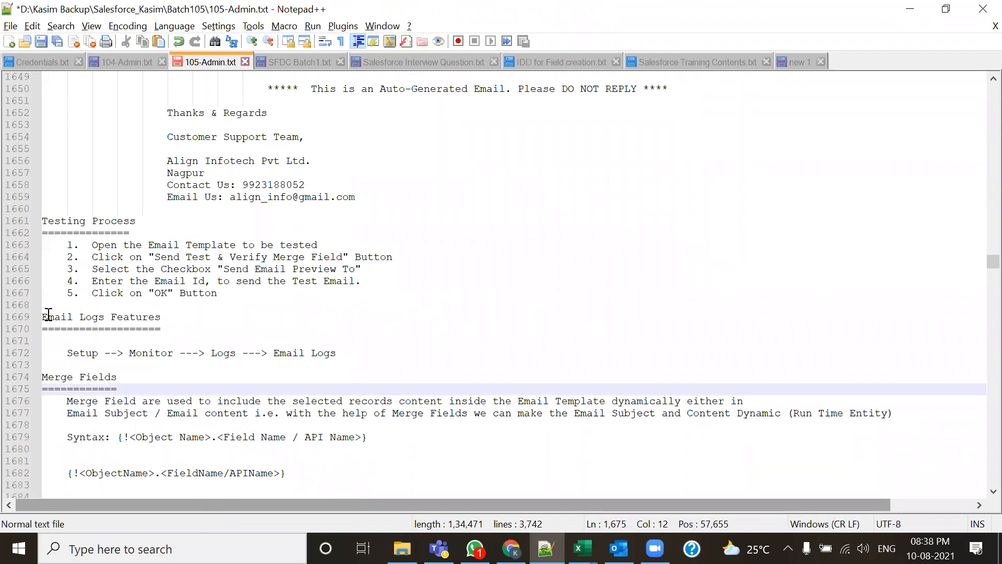
drag(43, 318, 351, 351)
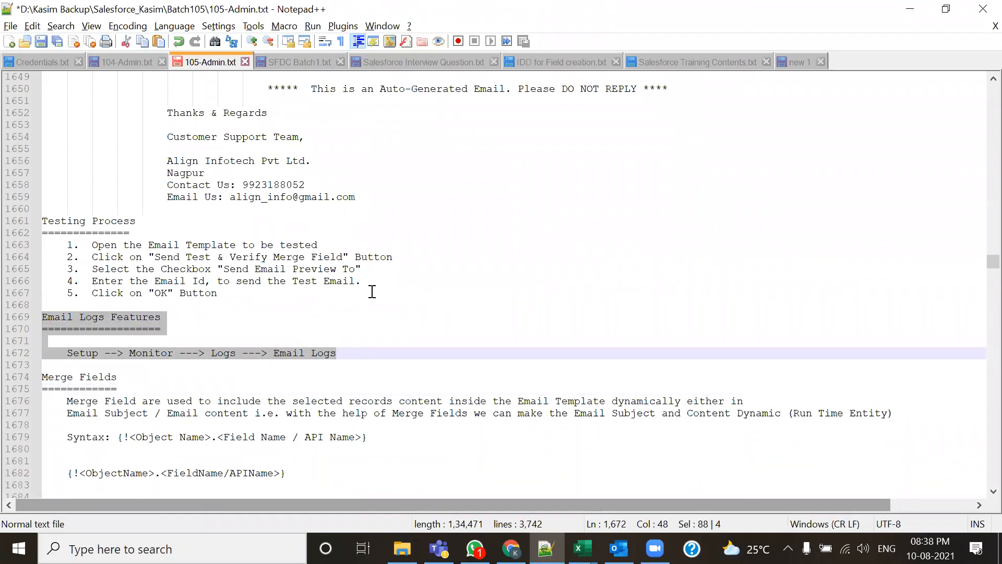
Re-examine the customer name and case number in the sample email content and return to the Merge Fields section
scroll(373, 292, up, 6)
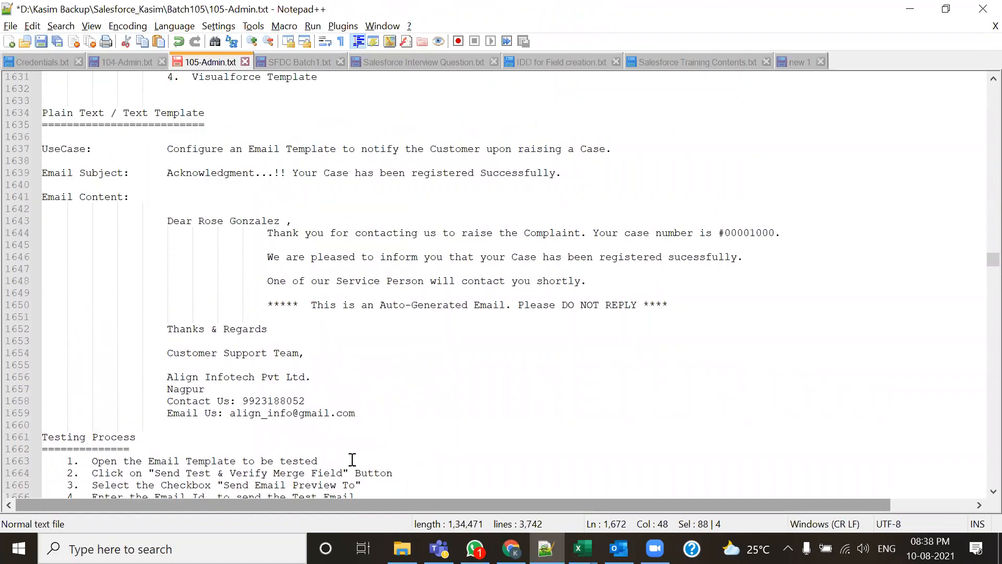
drag(198, 221, 280, 221)
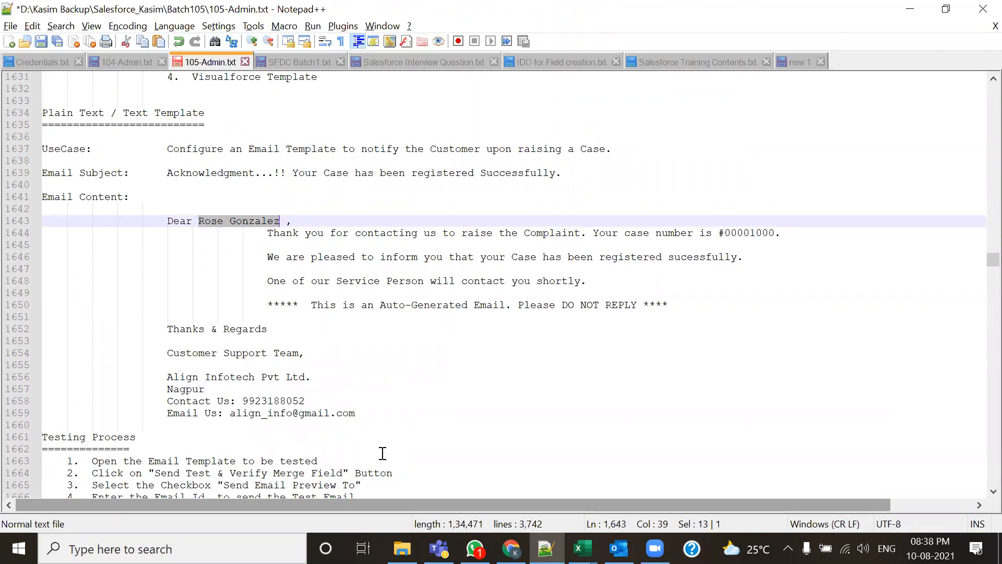
drag(719, 233, 777, 234)
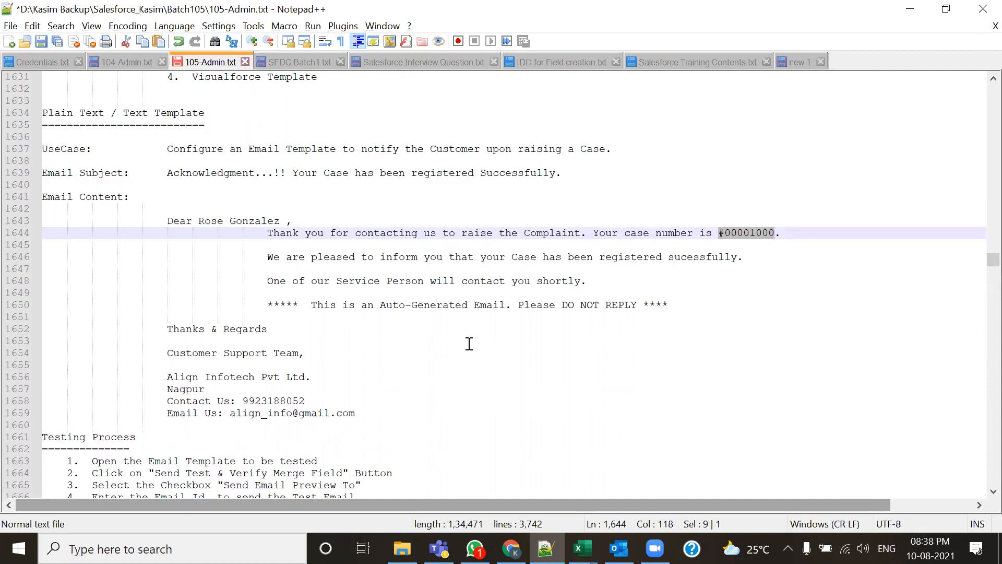
scroll(470, 344, down, 8)
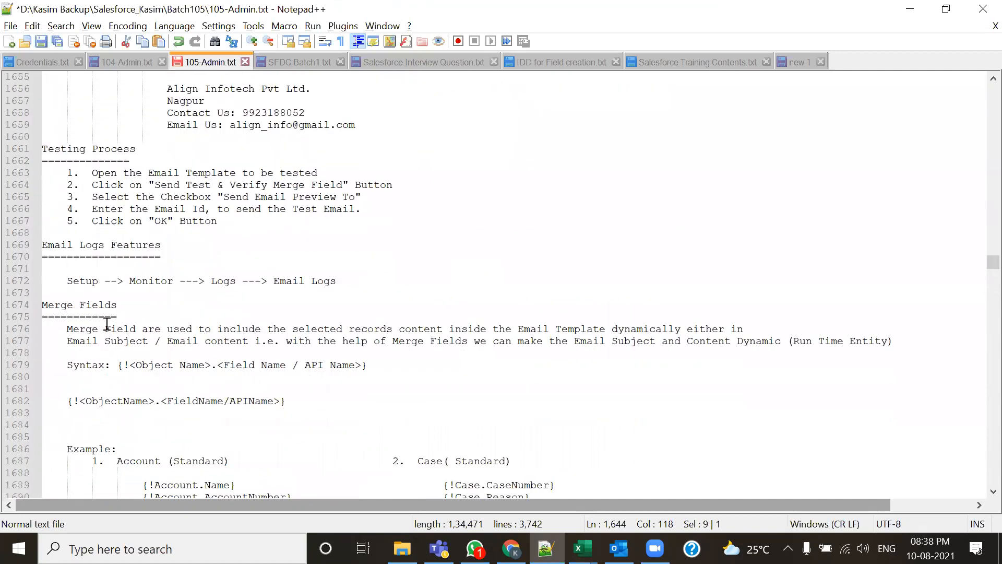
drag(118, 305, 42, 305)
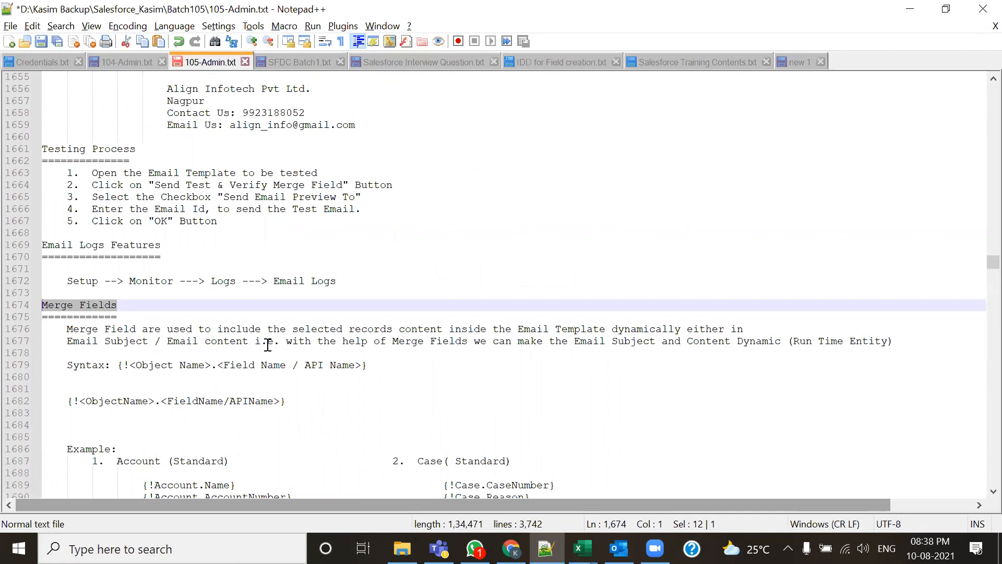
Return to the Plain Text / Text Template section of the notes and highlight the customer name in the sample email's greeting
scroll(320, 342, up, 4)
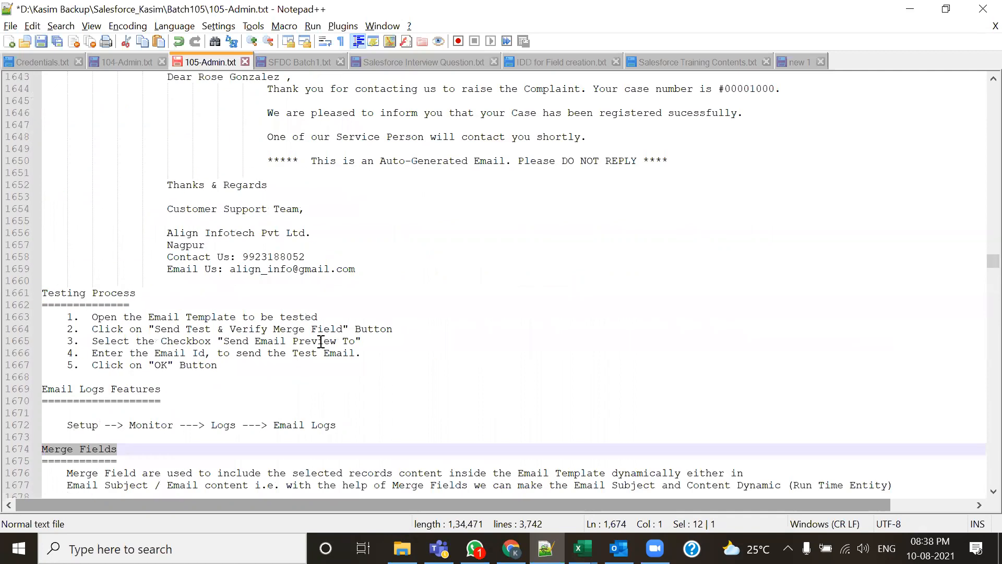
scroll(320, 342, up, 2)
scroll(261, 345, up, 4)
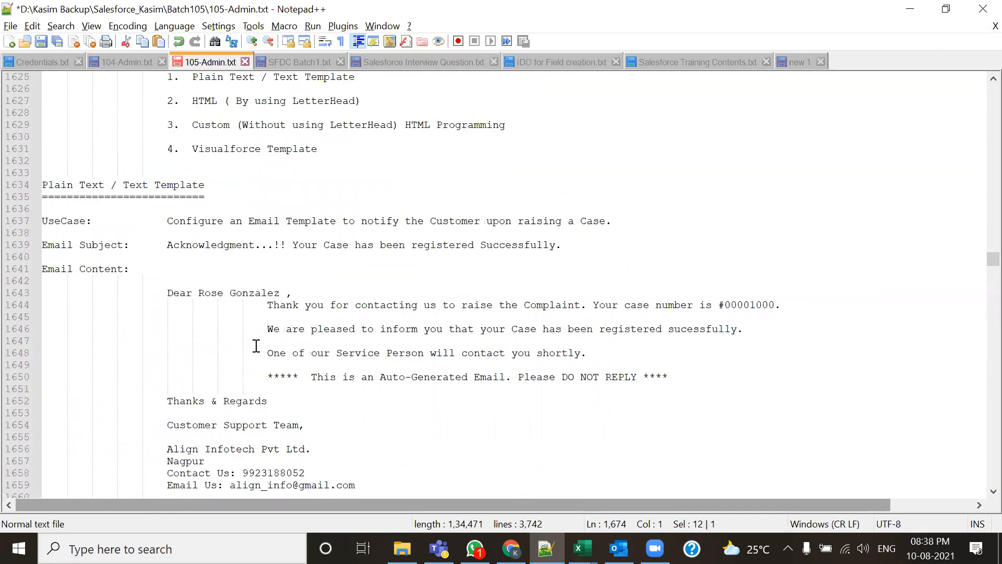
scroll(449, 303, up, 1)
scroll(418, 339, down, 1)
scroll(410, 281, down, 2)
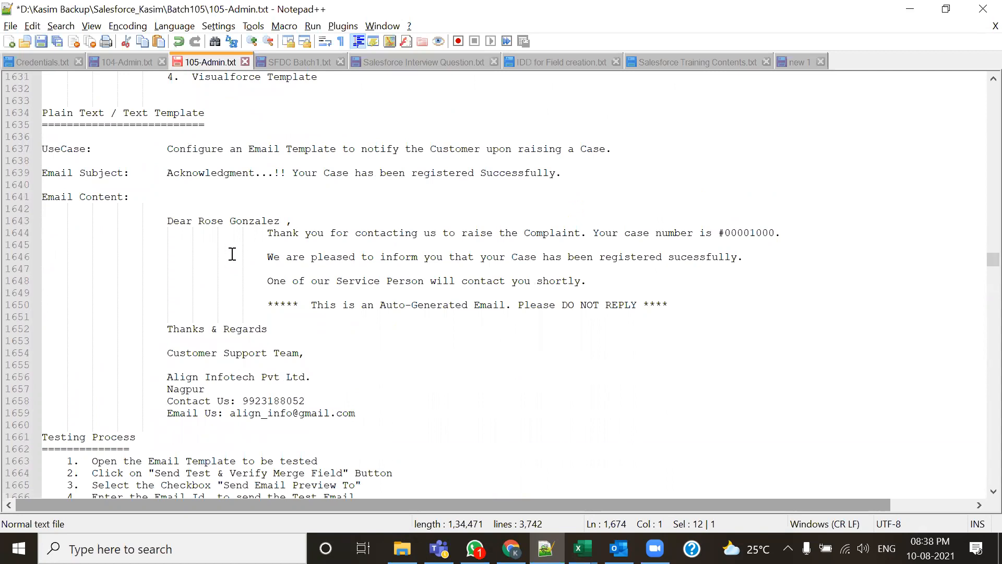
drag(193, 221, 280, 222)
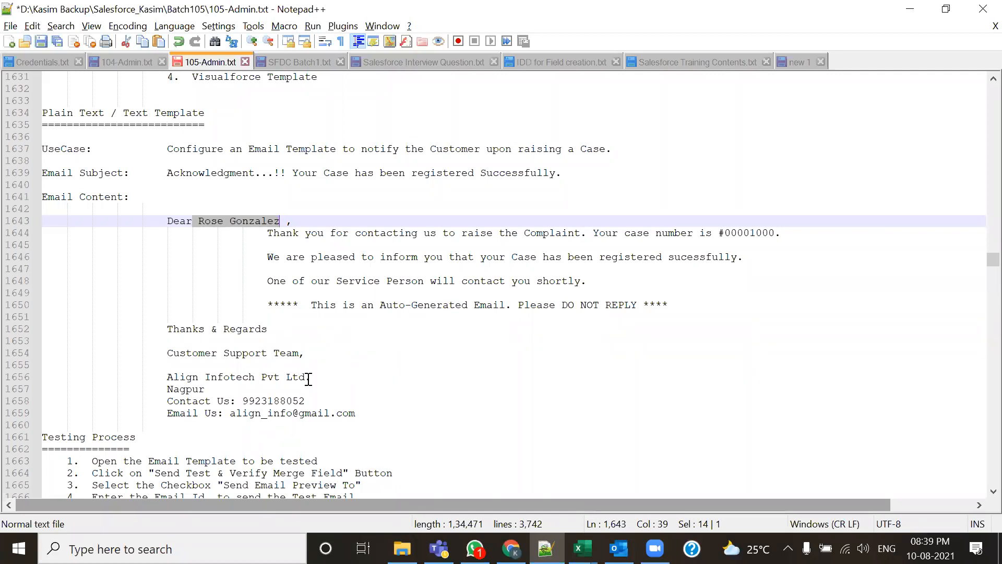
Review the Email Templates notes on folders and the four template types, ending at the Plain Text / Text Template section
scroll(184, 236, up, 1)
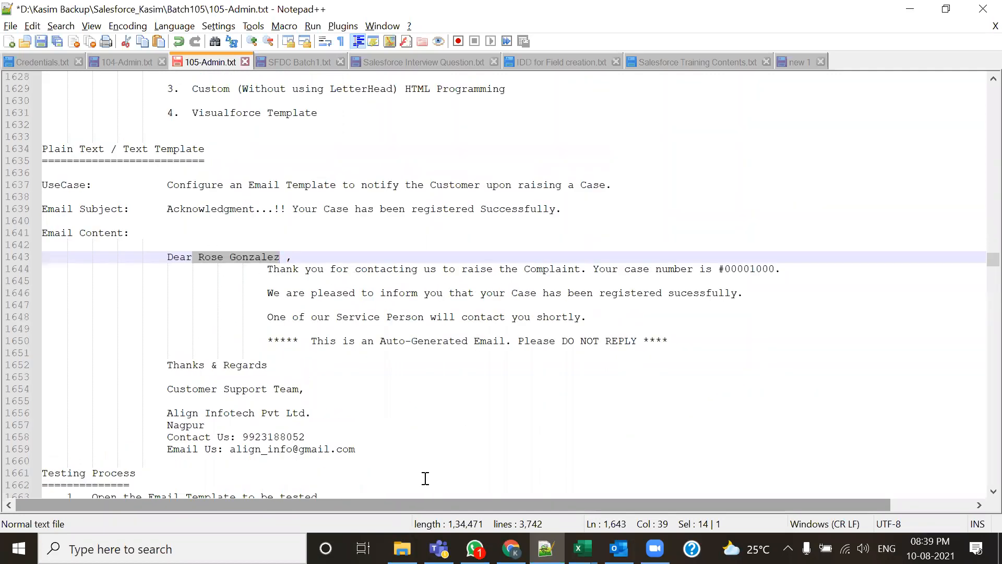
scroll(367, 316, up, 10)
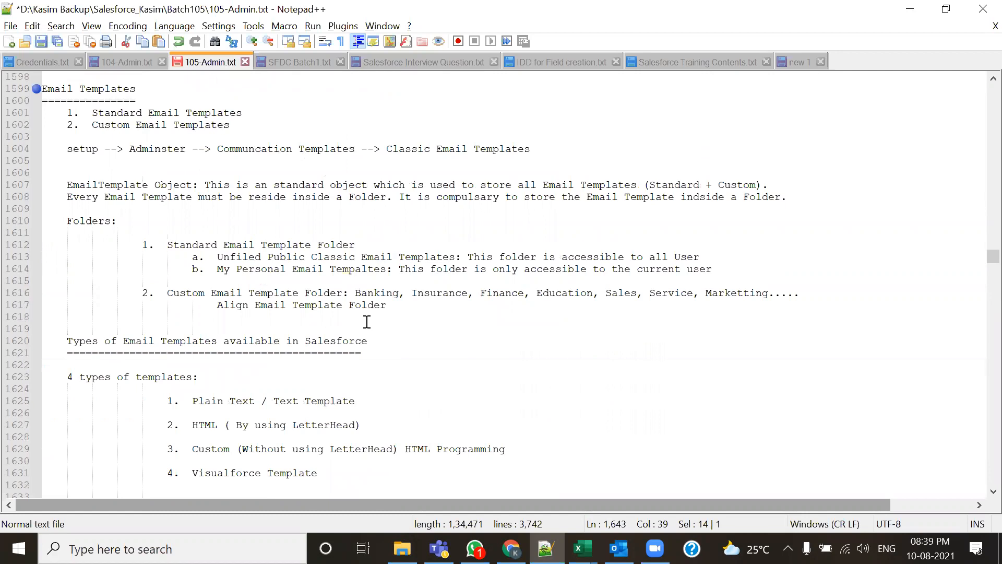
scroll(367, 322, down, 7)
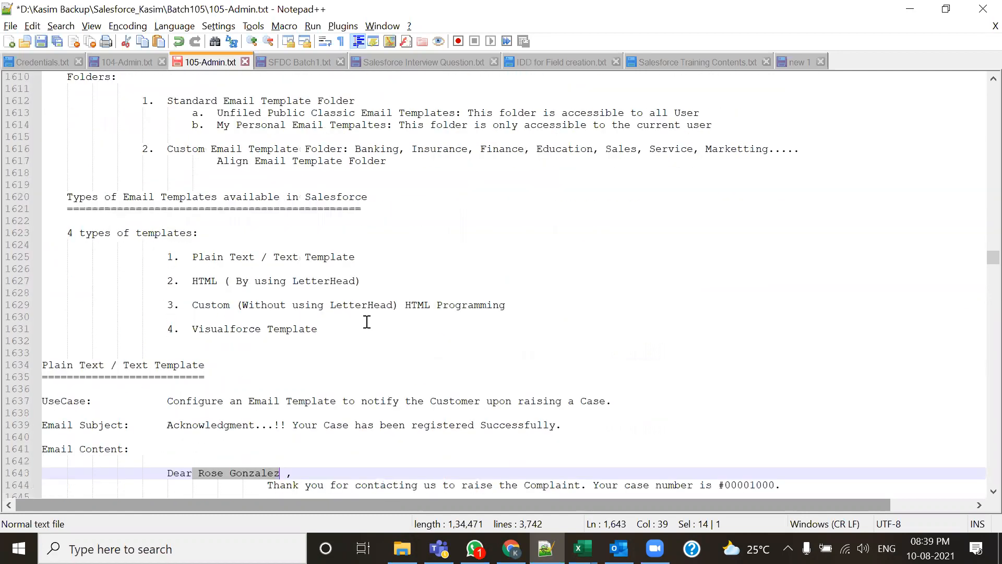
scroll(254, 362, down, 1)
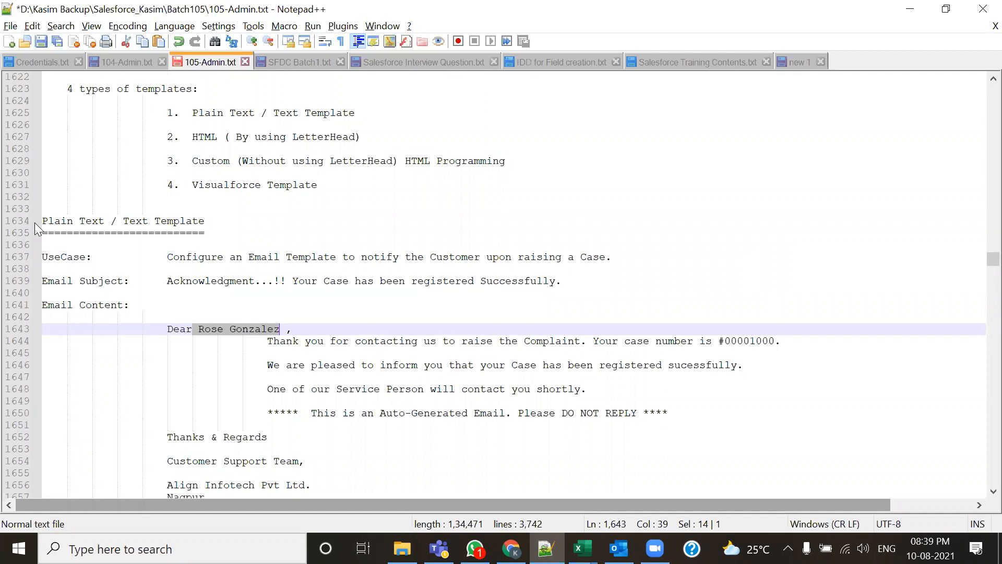
Switch to Salesforce in Chrome, dismiss the Preview Template window and examine the template's full plain text preview
key(alt+Tab)
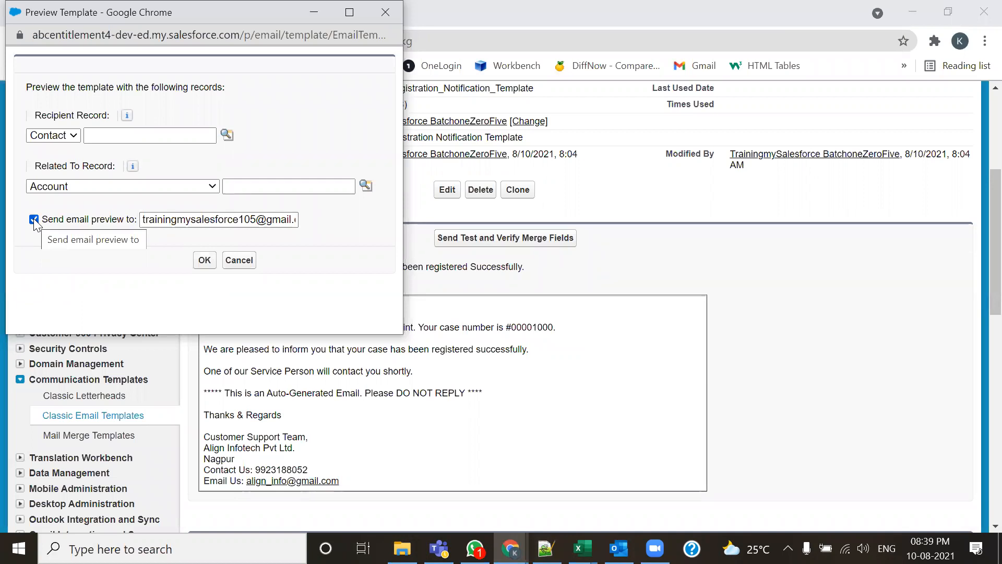
click(247, 260)
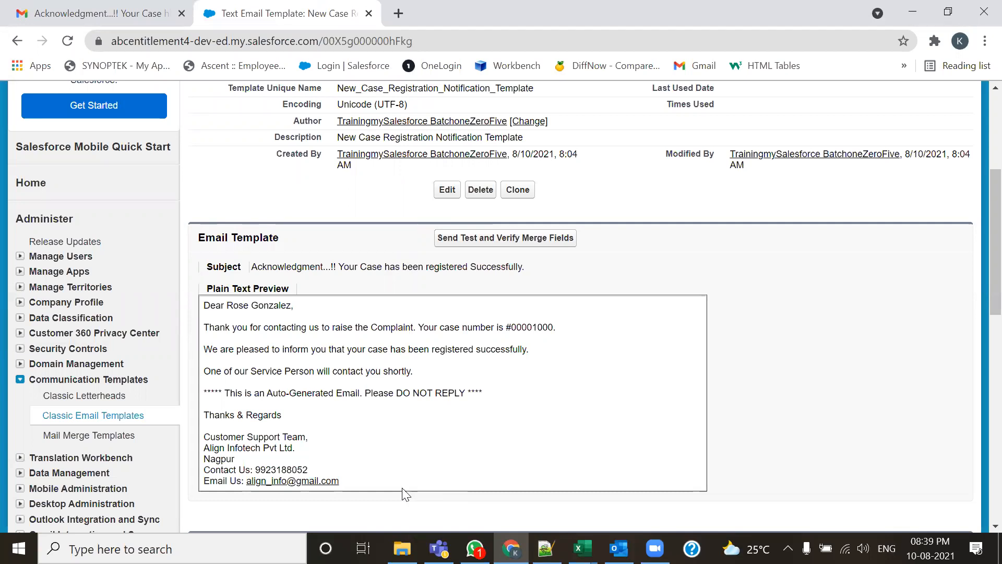
drag(349, 481, 205, 305)
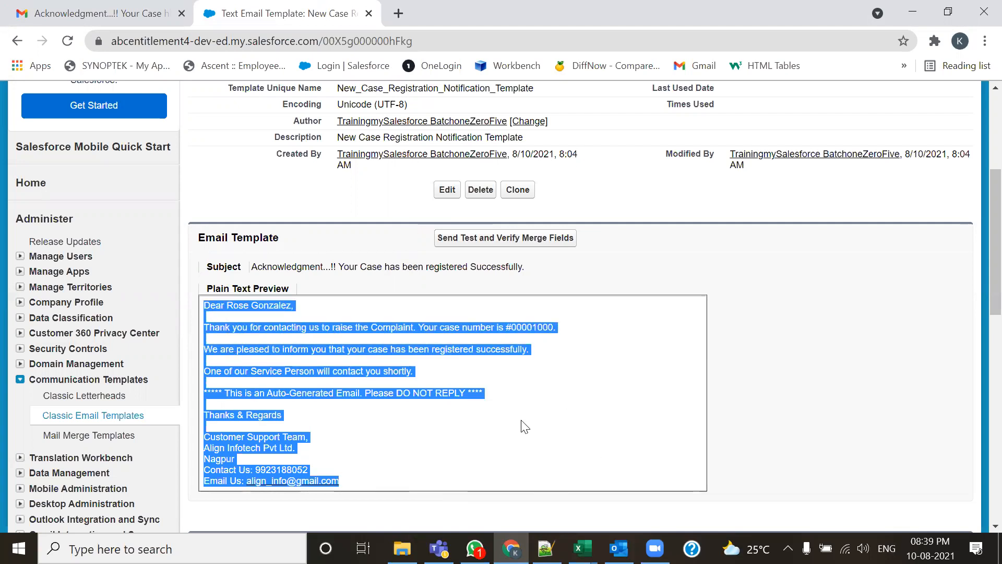
click(519, 443)
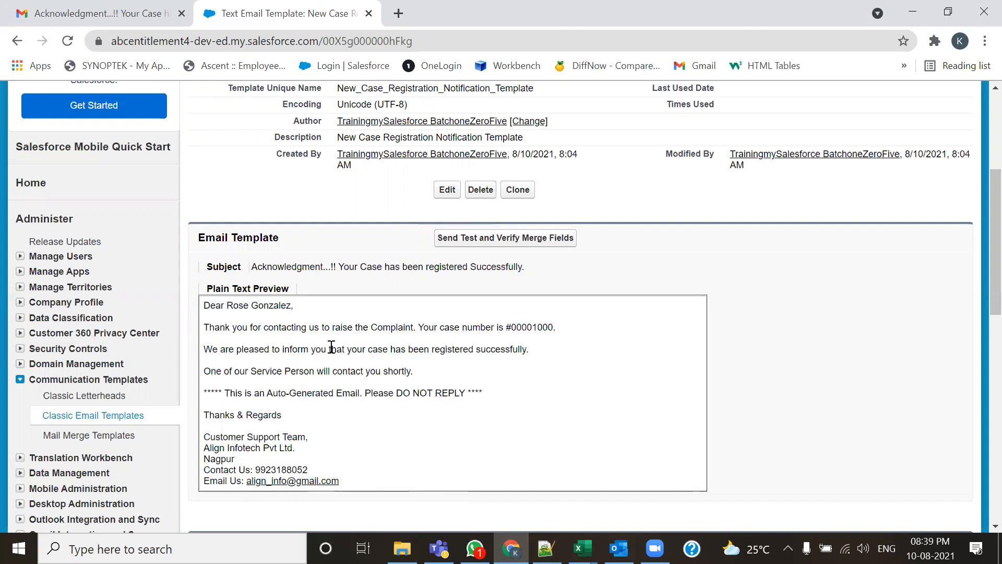